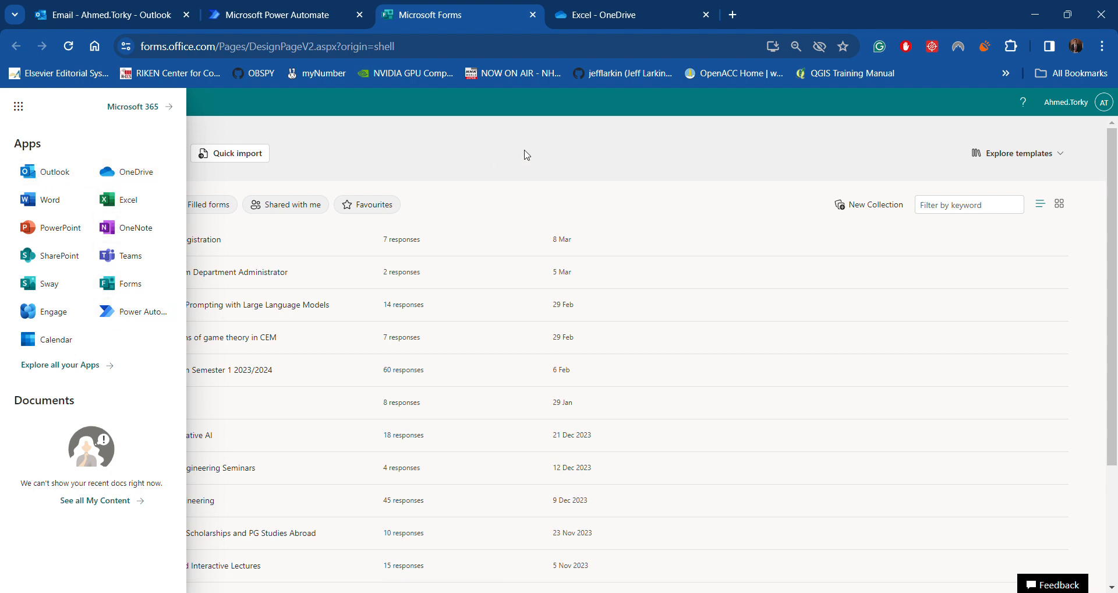
Close the app launcher and create a new blank form from the Forms home page
click(522, 153)
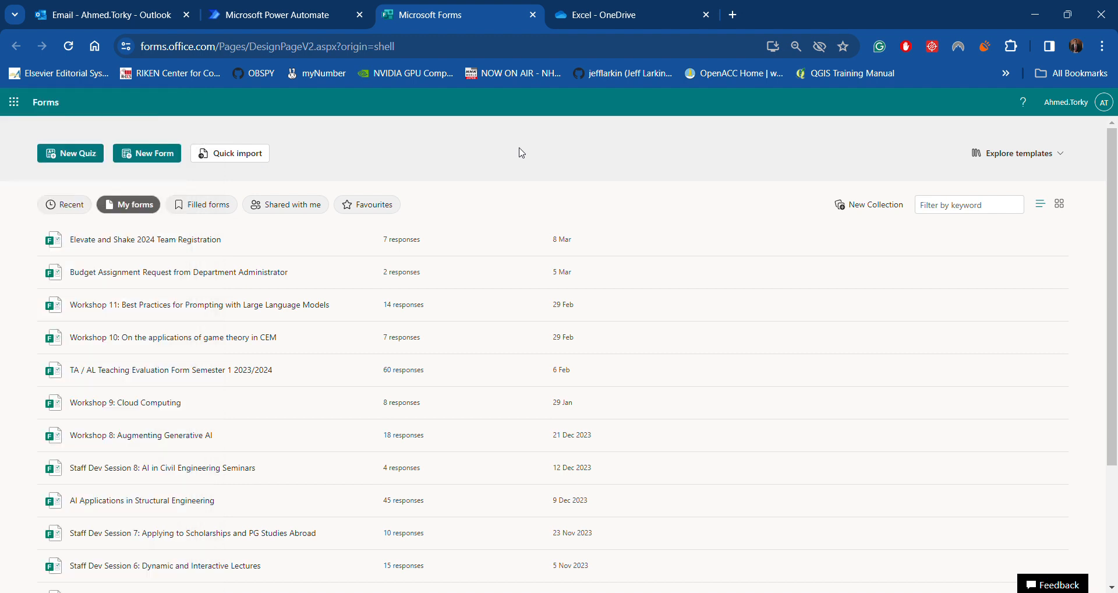
click(151, 163)
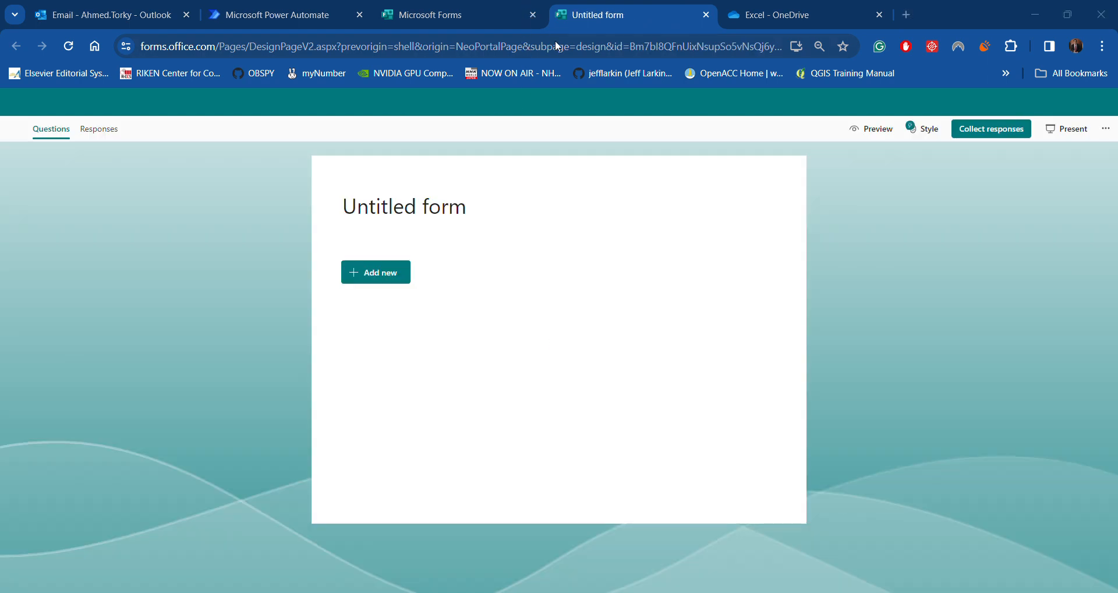
Title the form 'Feedback' with description '2024/03/13' and bring up the Style options
click(434, 204)
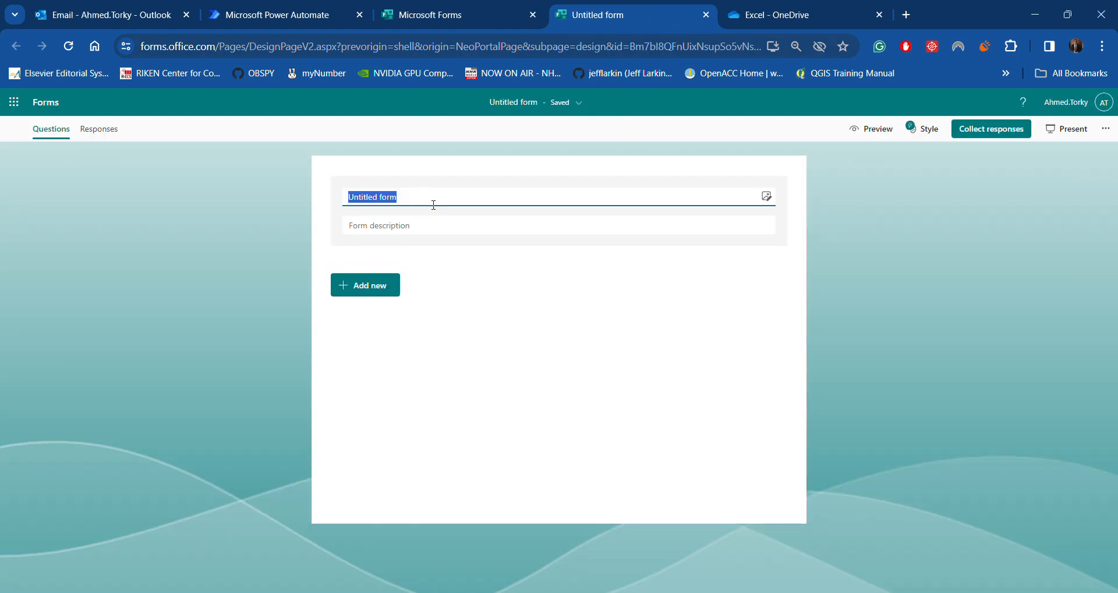
text(Feedba)
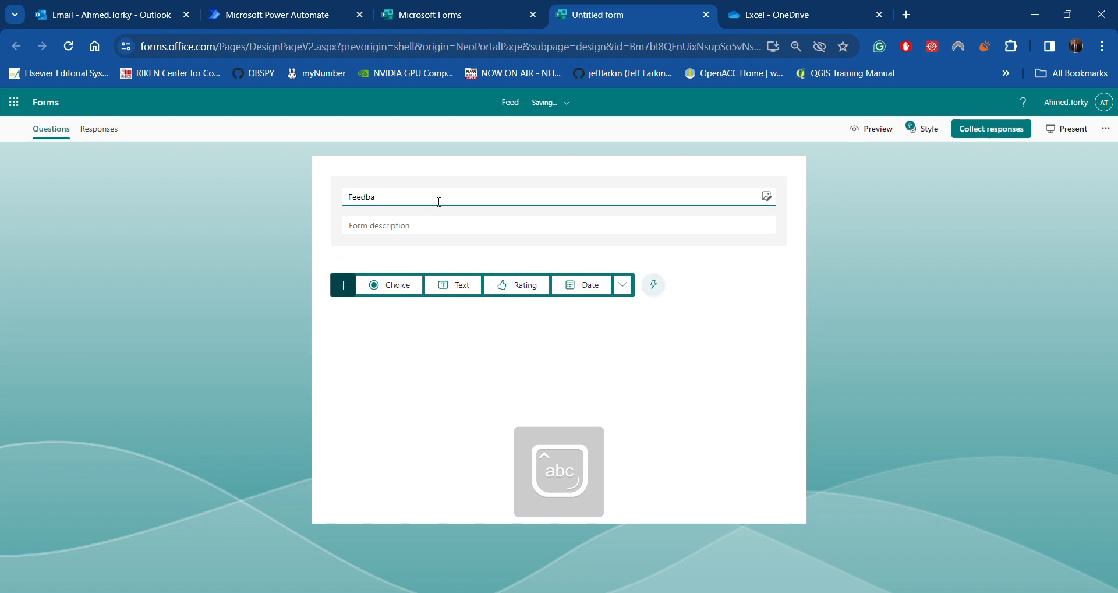
text(ck)
click(462, 230)
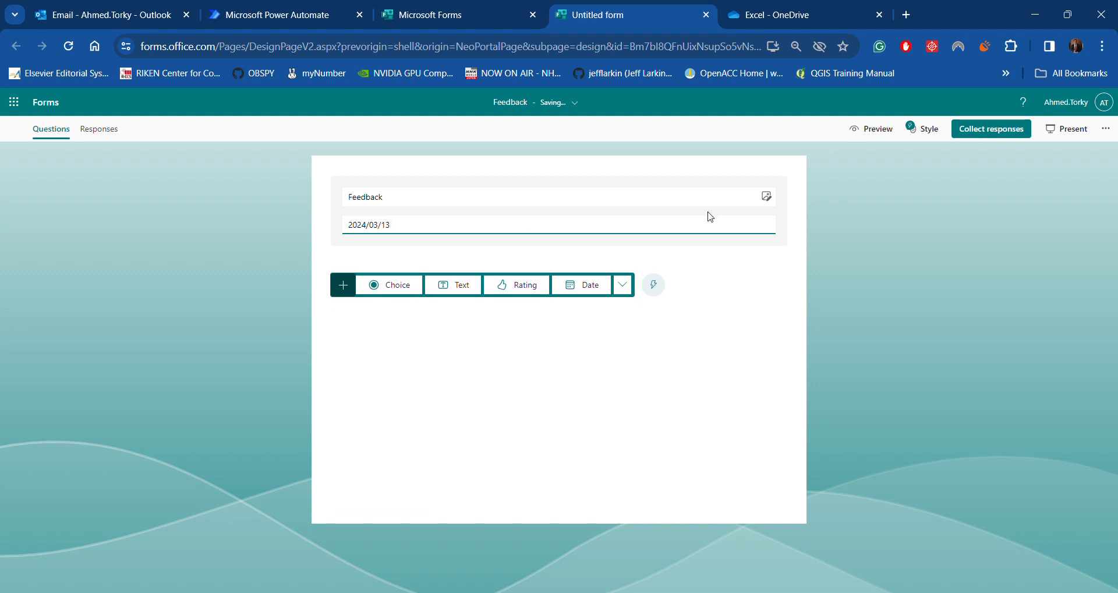
click(920, 130)
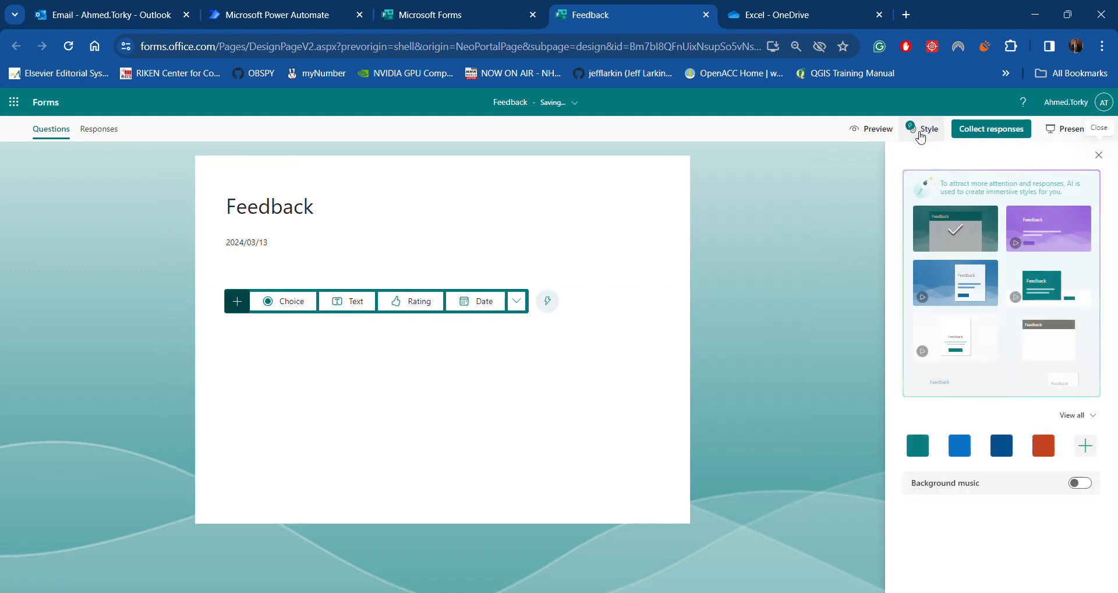
Apply the purple abstract theme after trying others, then add a Choice question
click(1043, 346)
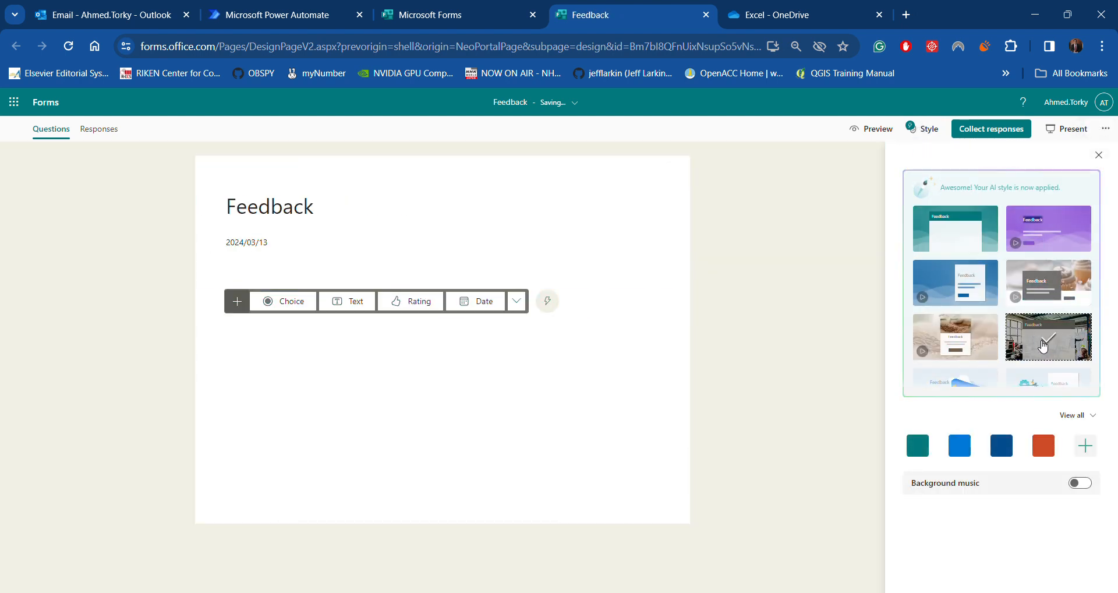
click(956, 351)
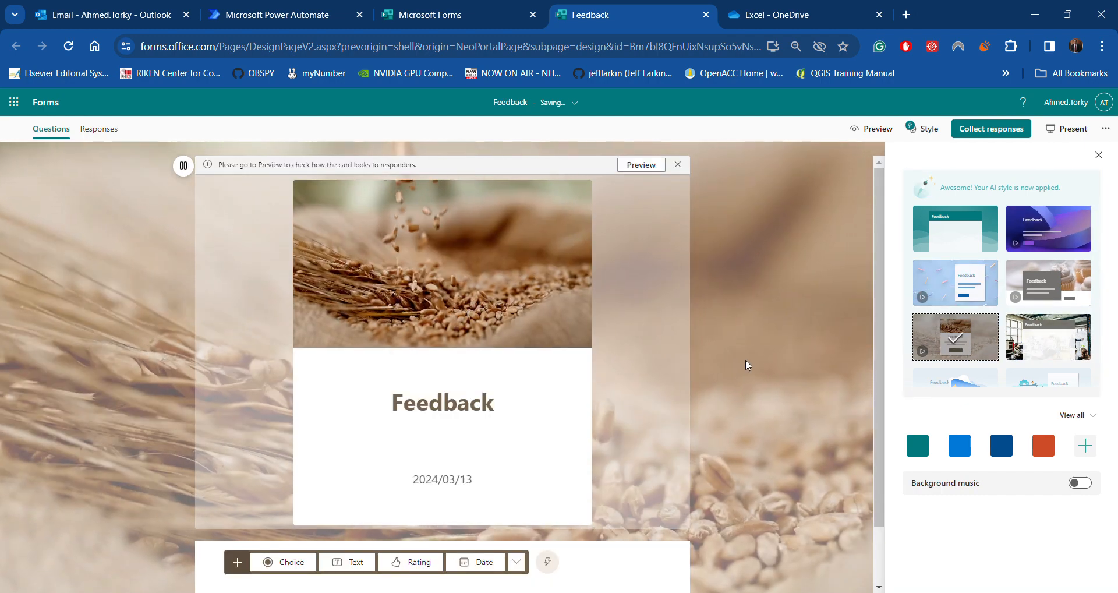
click(1051, 228)
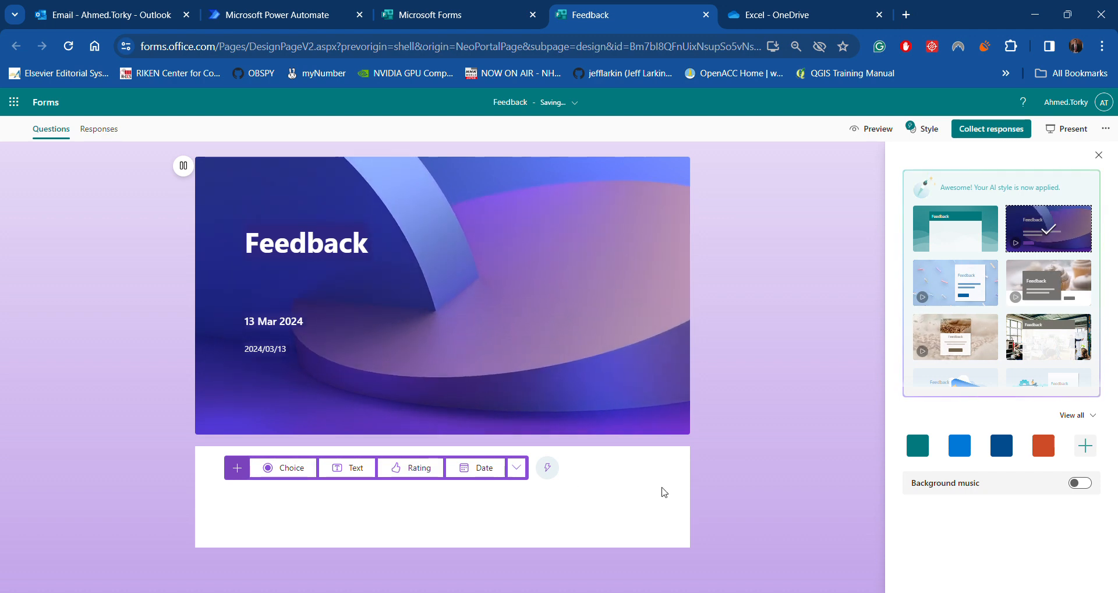
click(1099, 155)
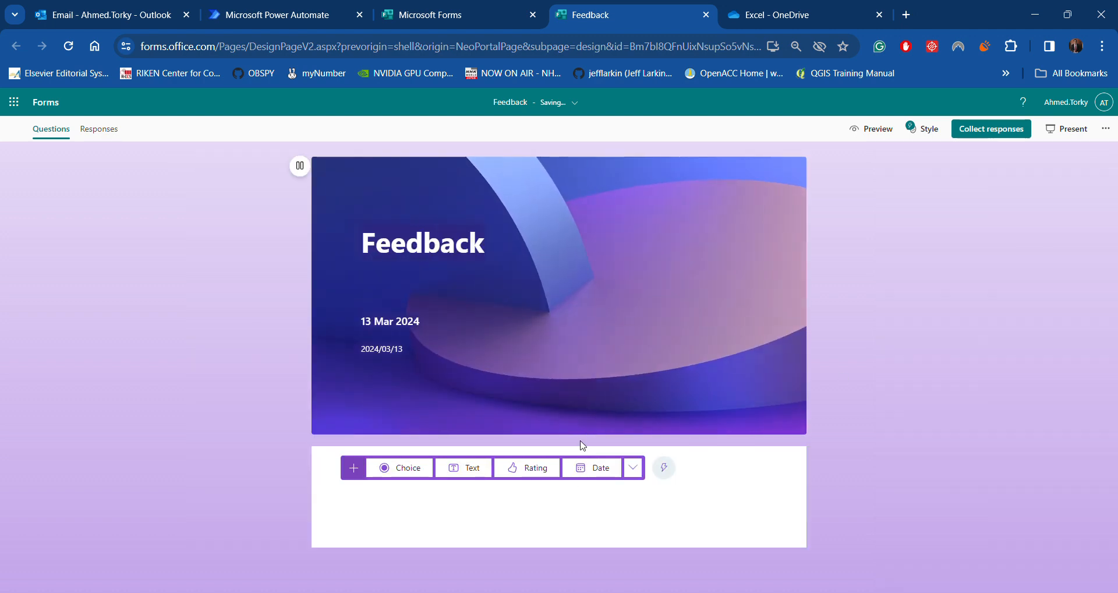
click(382, 468)
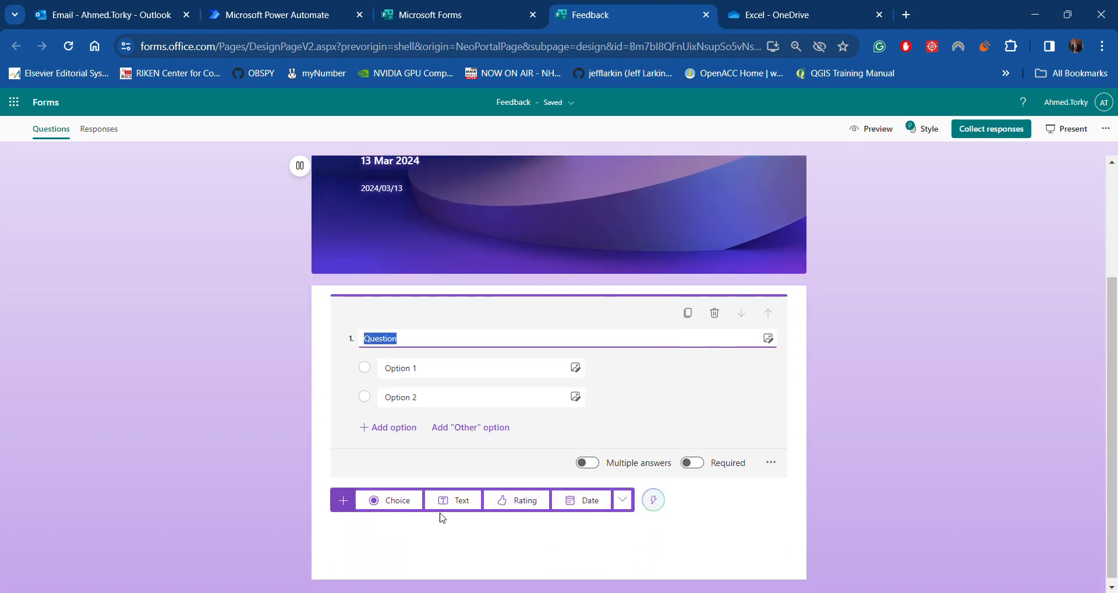
Add a Text question and move it above the Choice question
click(452, 501)
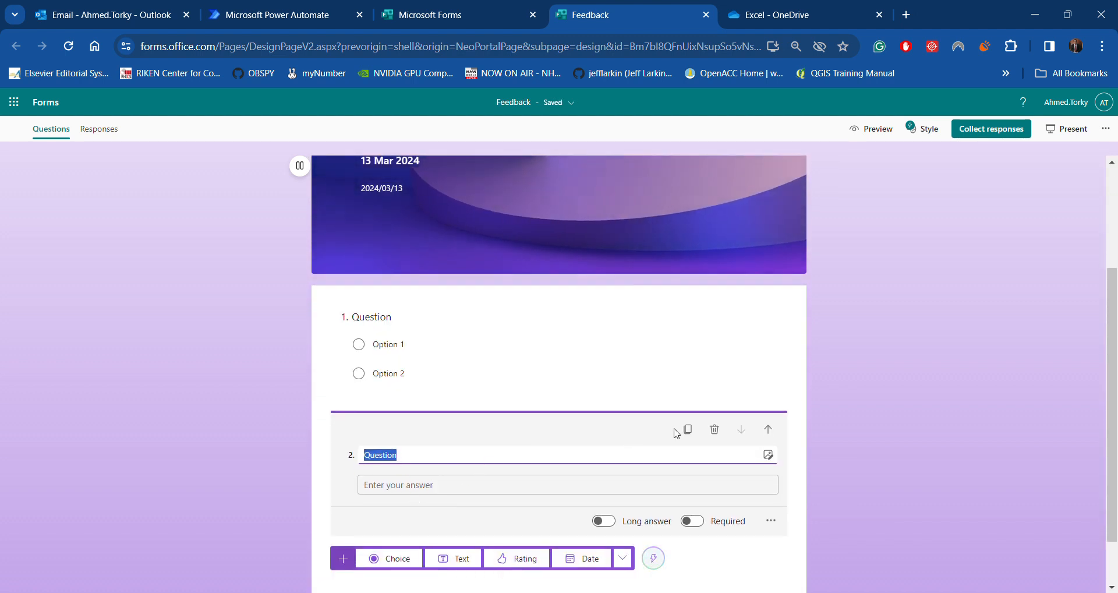
drag(594, 432, 423, 374)
click(921, 485)
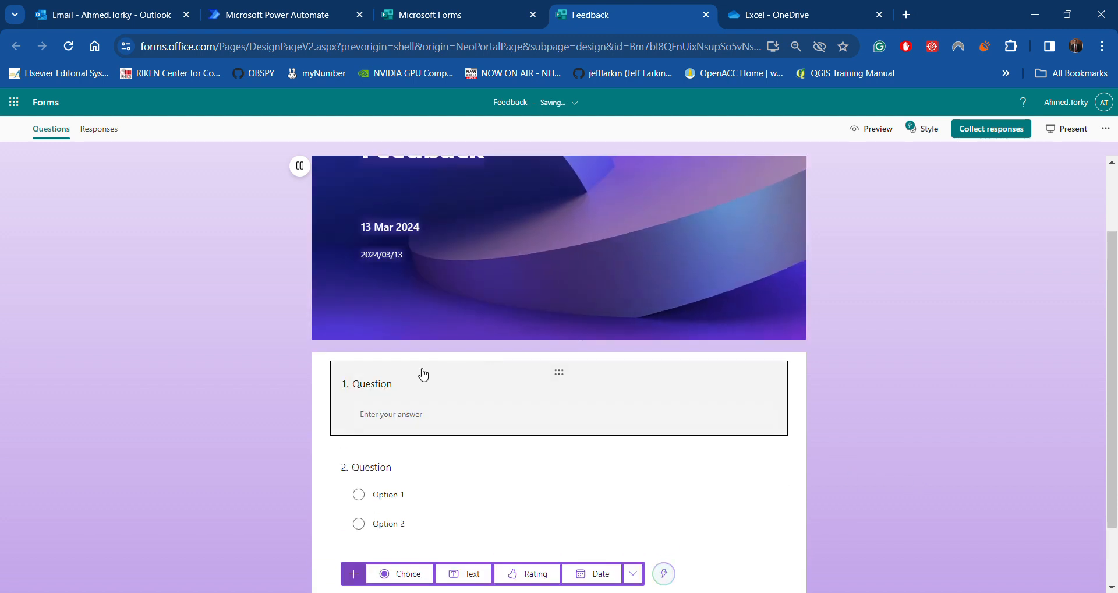
Title question 1 'Name' and make it a required long-answer question
click(424, 374)
drag(364, 405, 400, 404)
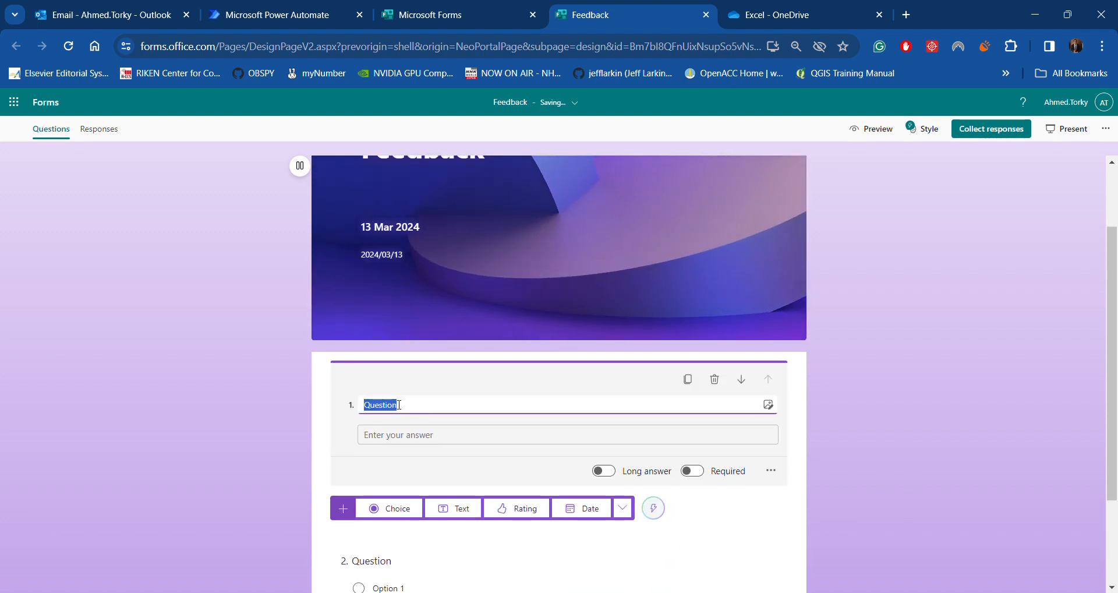
text(Name)
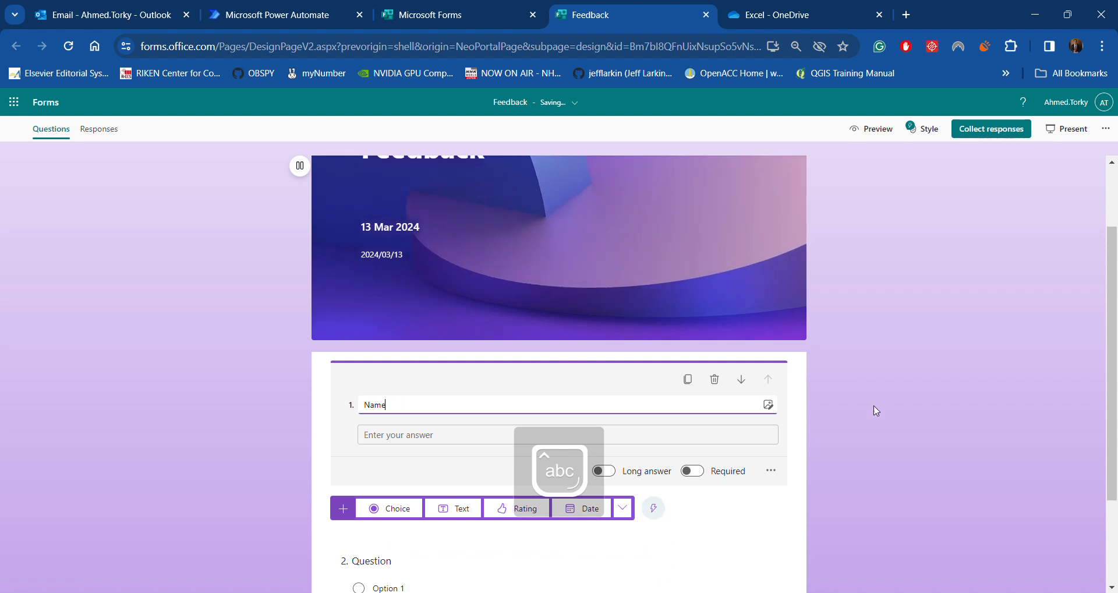
click(603, 471)
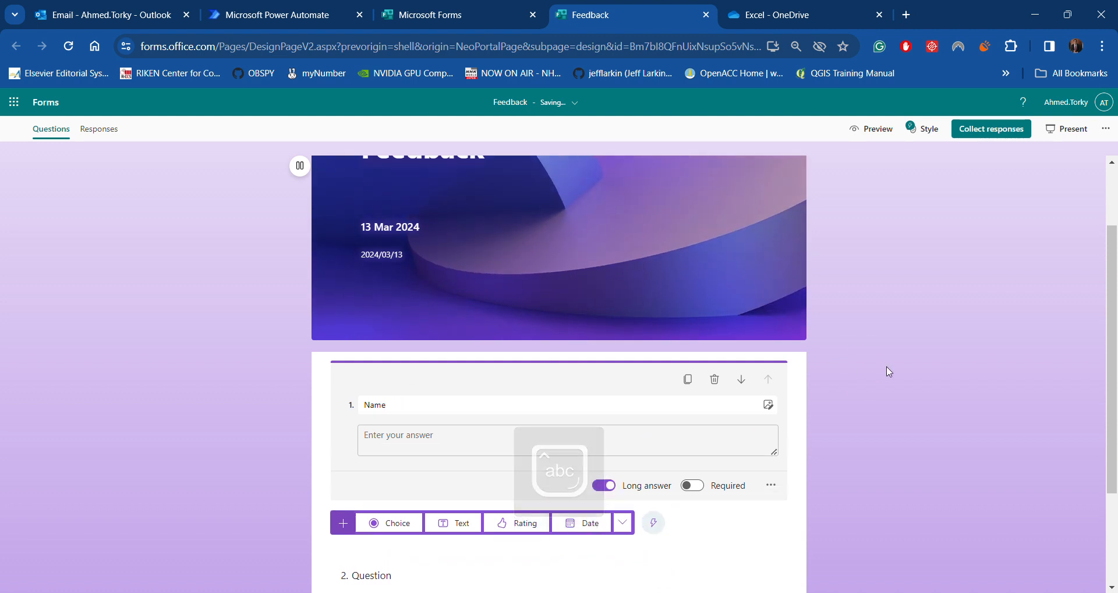
click(690, 486)
scroll(901, 379, down, 3)
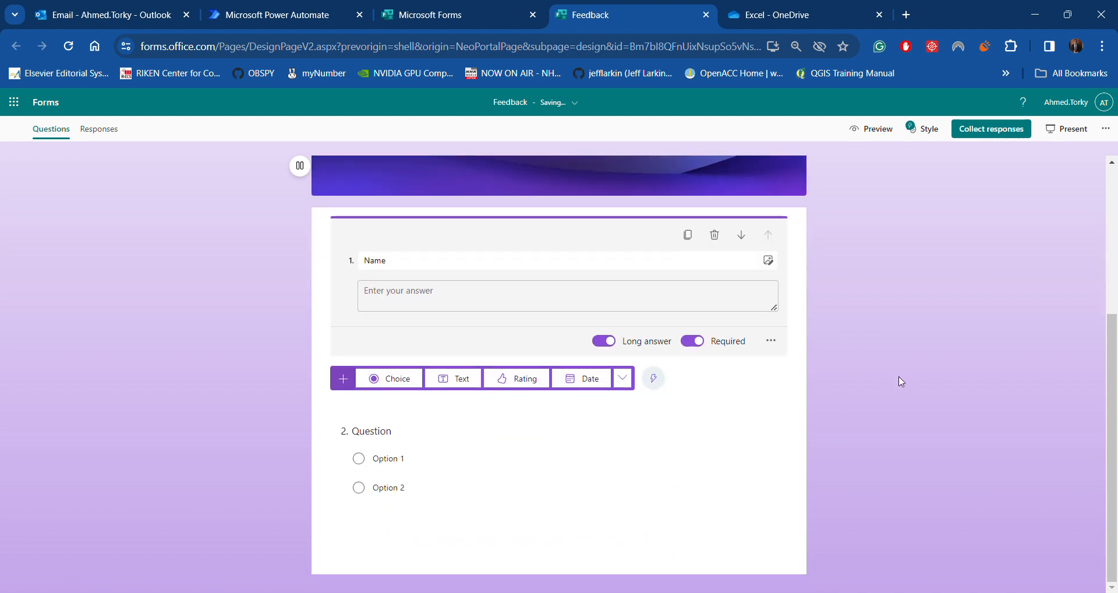
click(539, 459)
Rename question 2 to 'Position' with options Professor and Teaching Assistant
double_click(384, 365)
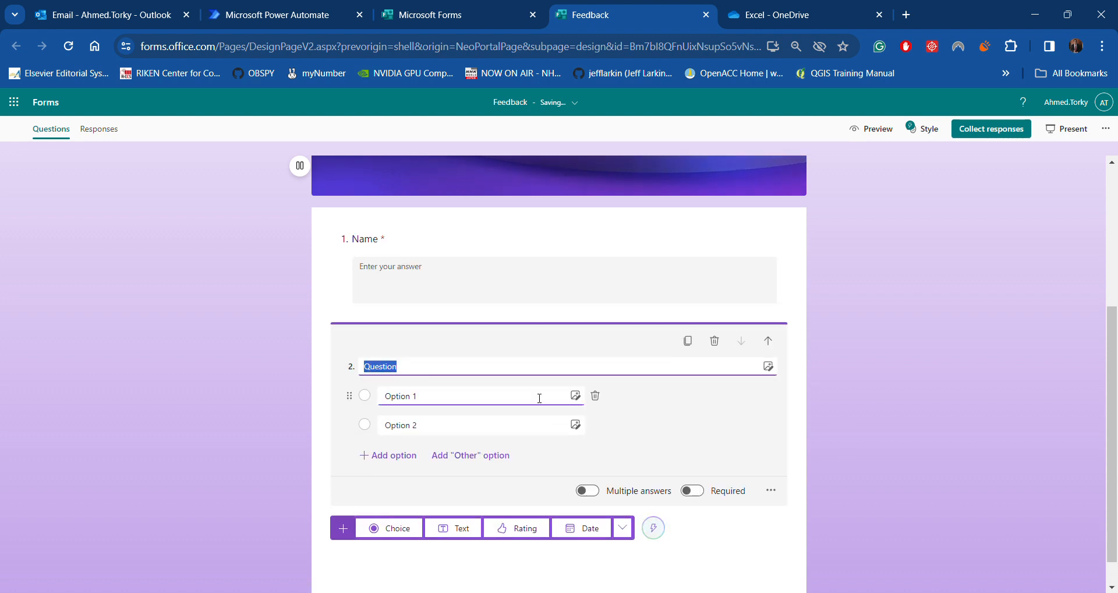
text(Posi)
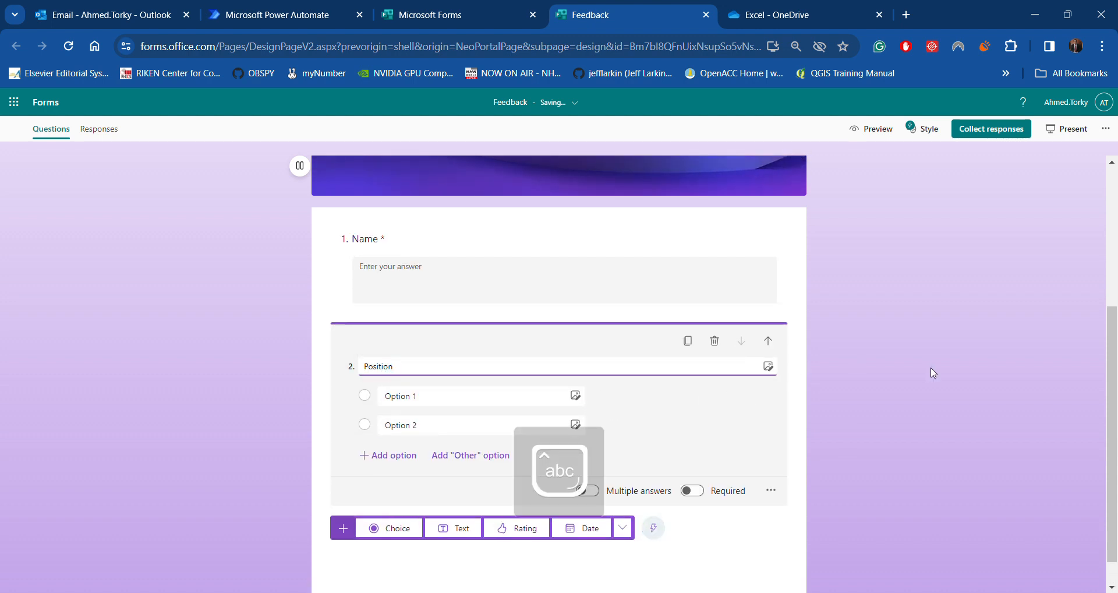
click(440, 396)
text(Led)
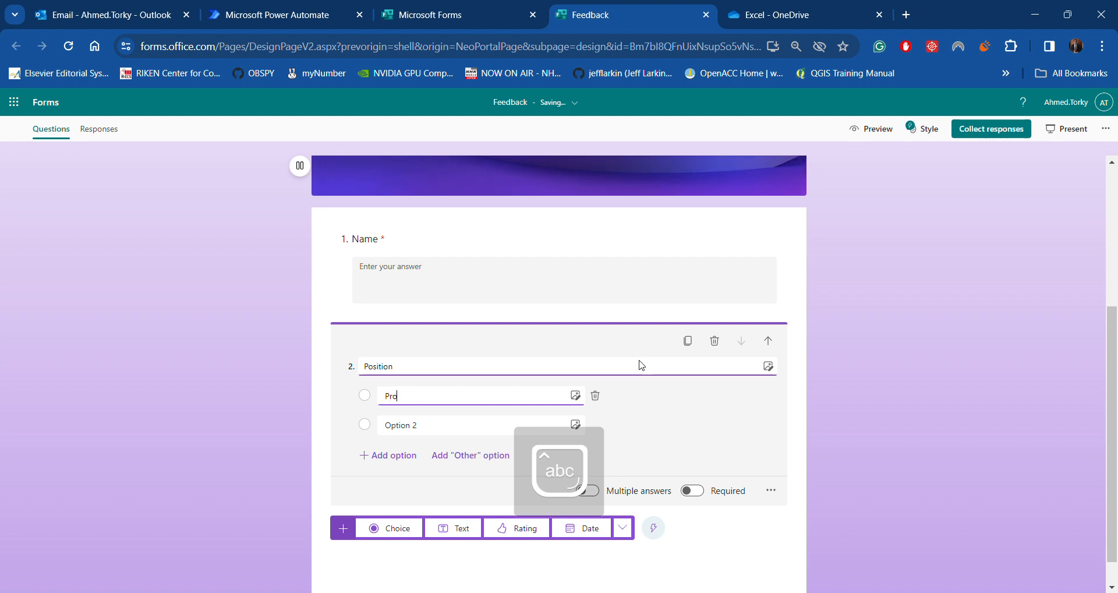
text(Professor)
key(Tab)
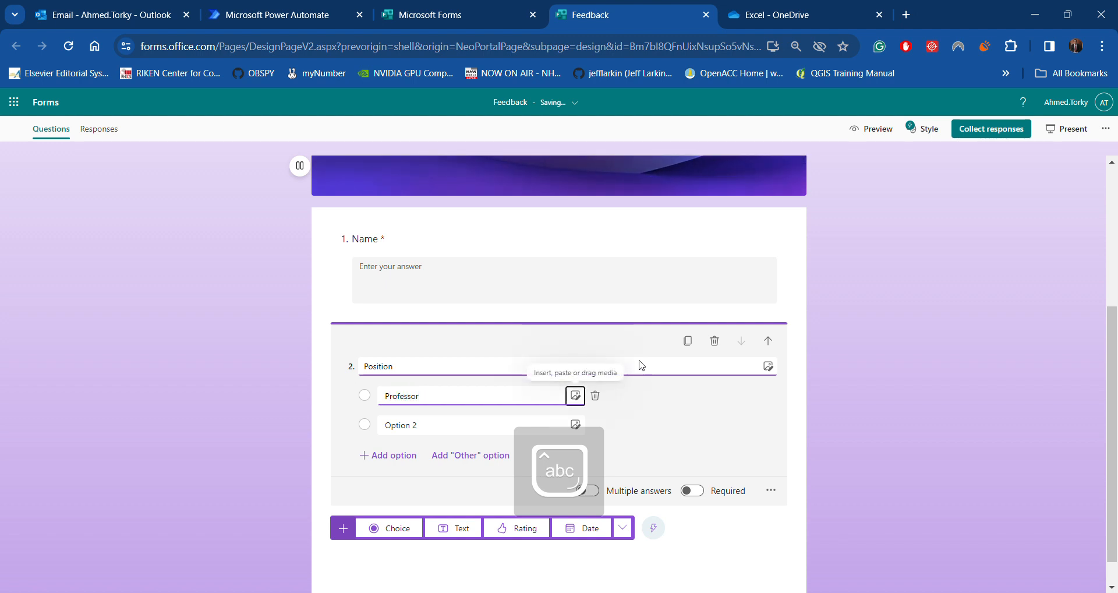
key(Tab)
click(423, 426)
text(Teaching Assistant)
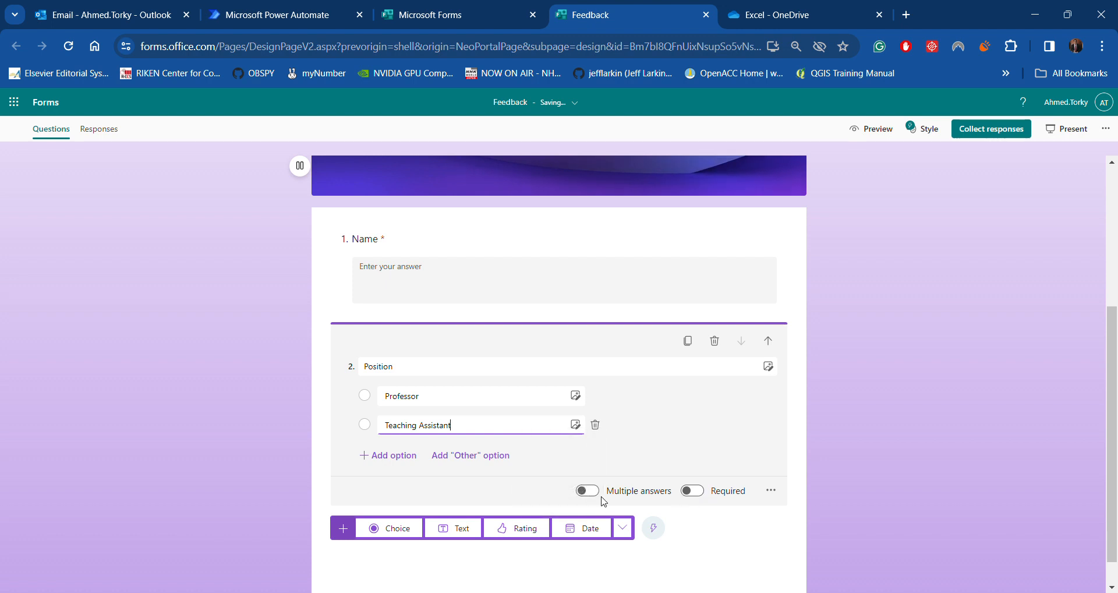
Make the Position question required and add a Rating question as question 3
click(693, 490)
click(917, 412)
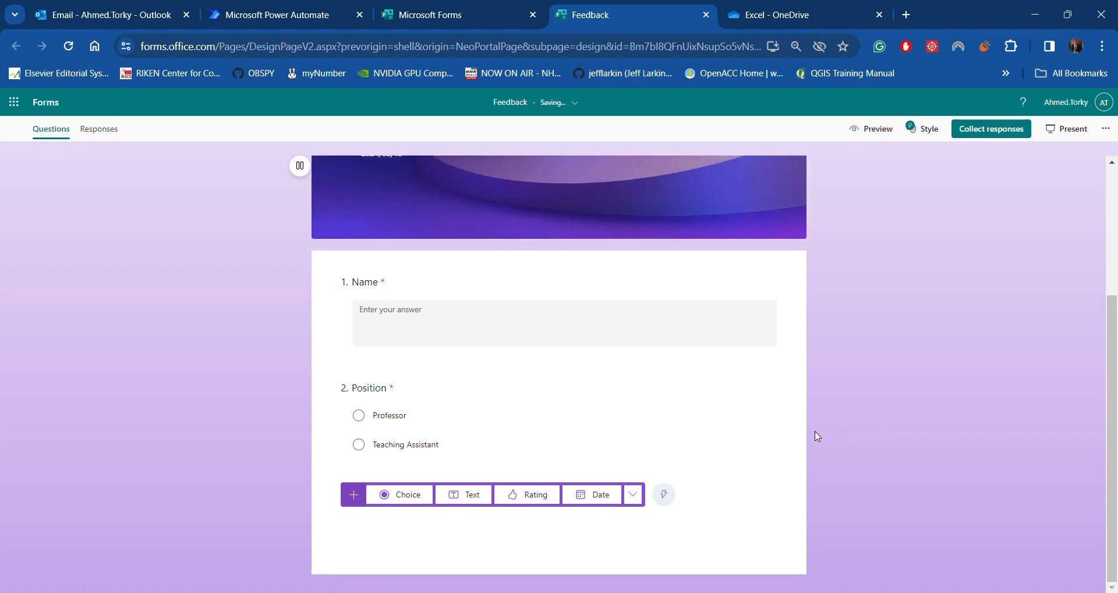
click(529, 496)
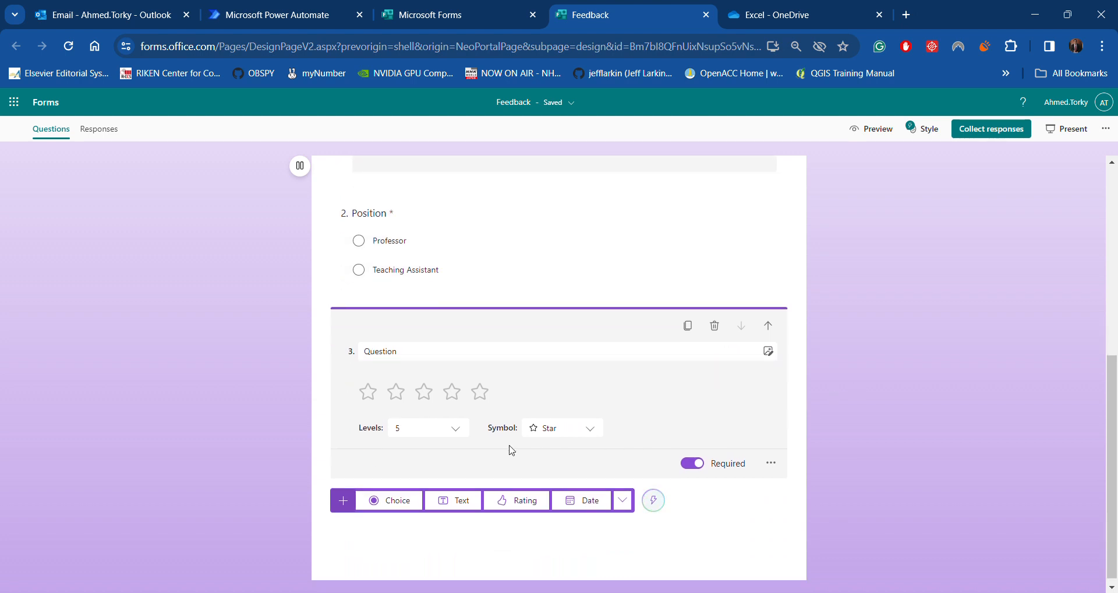
Change question 3's rating symbol from stars to numbers (1–5)
click(535, 441)
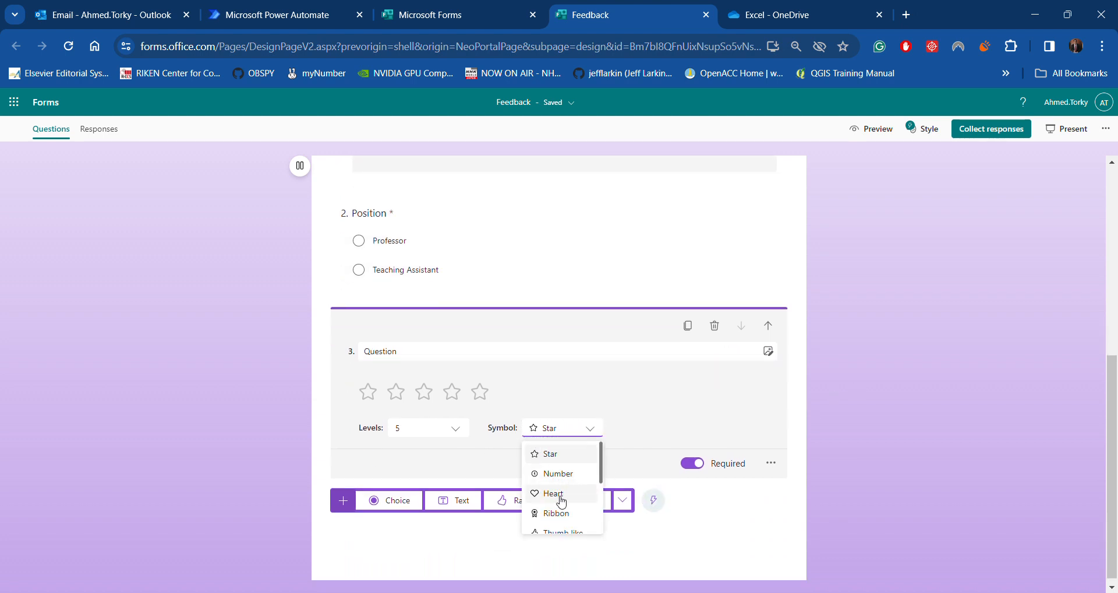
scroll(561, 501, down, 2)
scroll(561, 502, up, 2)
click(563, 473)
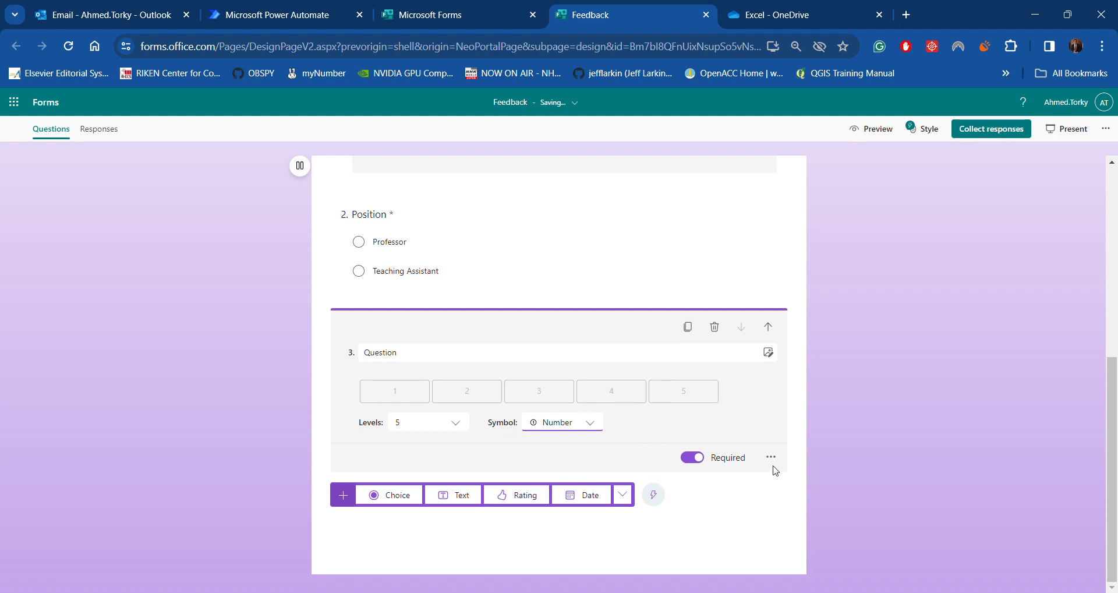
click(882, 360)
scroll(779, 464, up, 6)
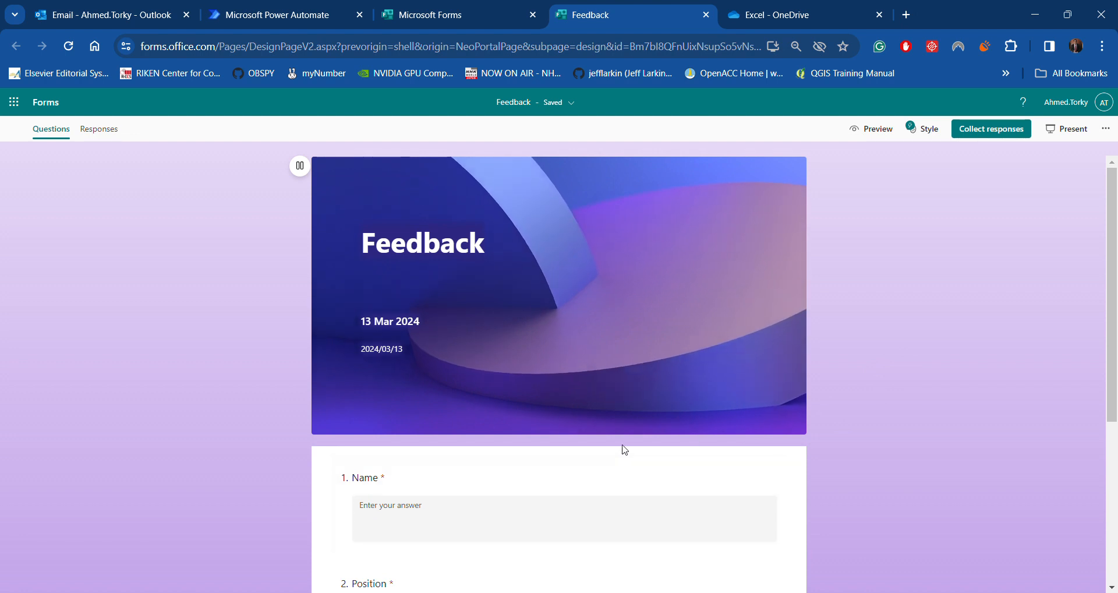
scroll(622, 445, down, 5)
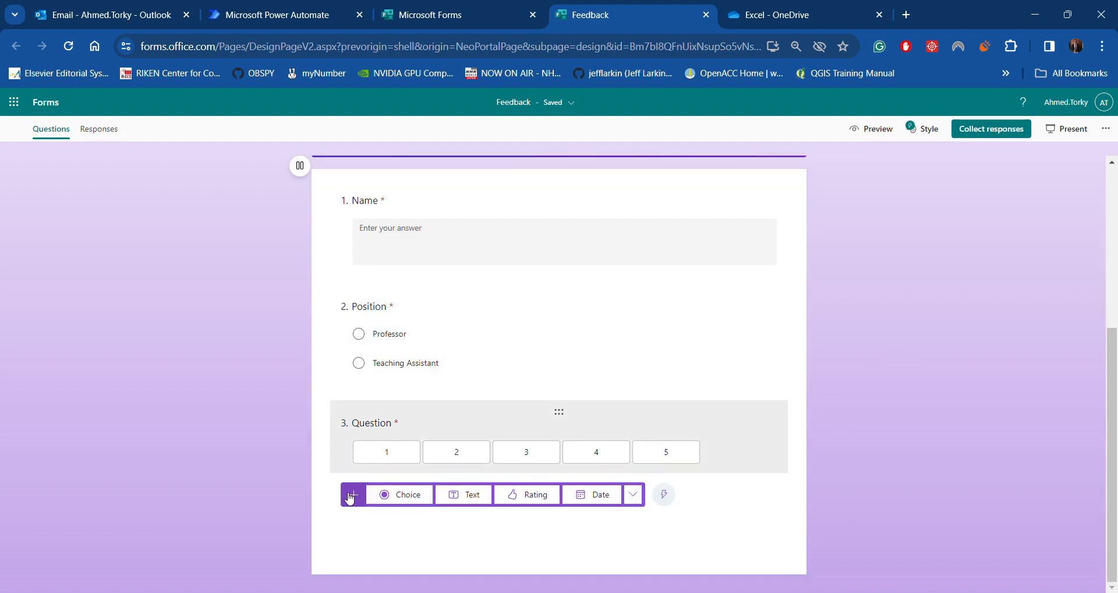
Add a new 'Section 2' after question 3, closing the accidentally opened Help tab
click(635, 503)
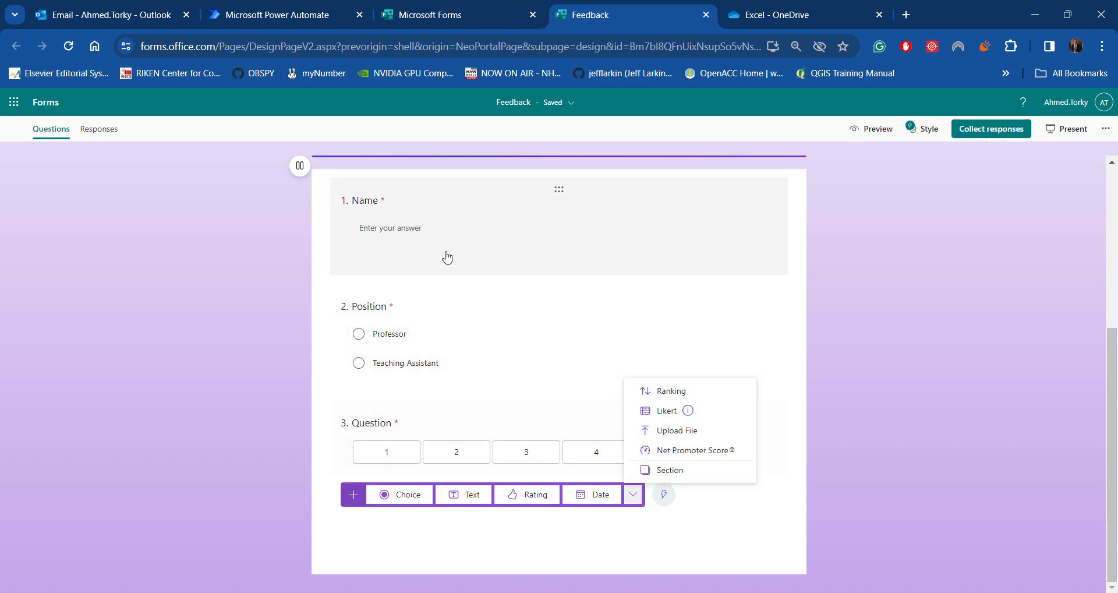
click(680, 476)
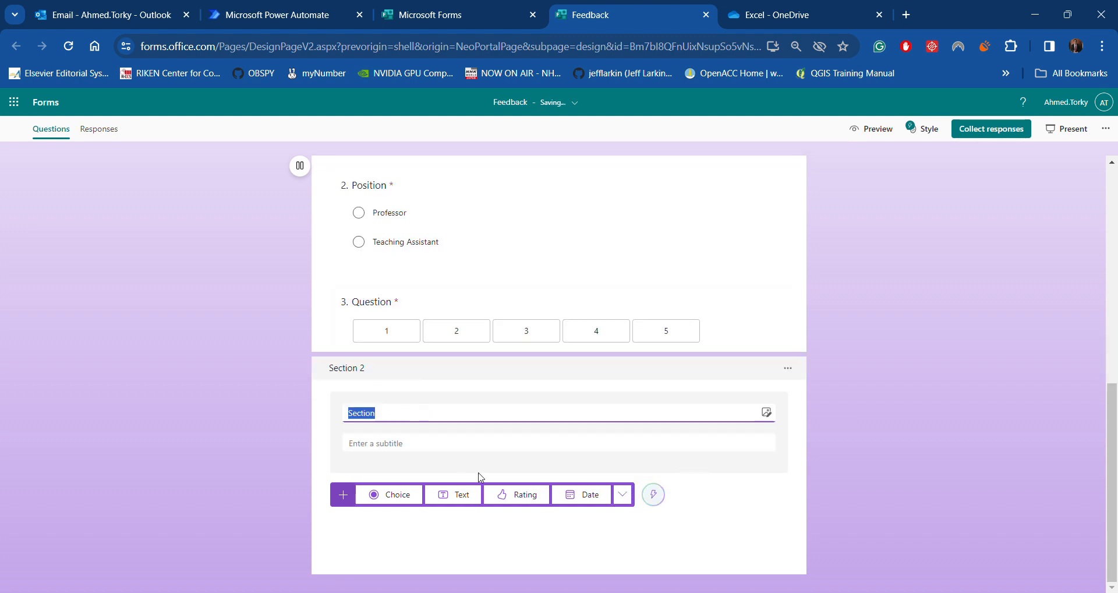
key(Caps_Lock)
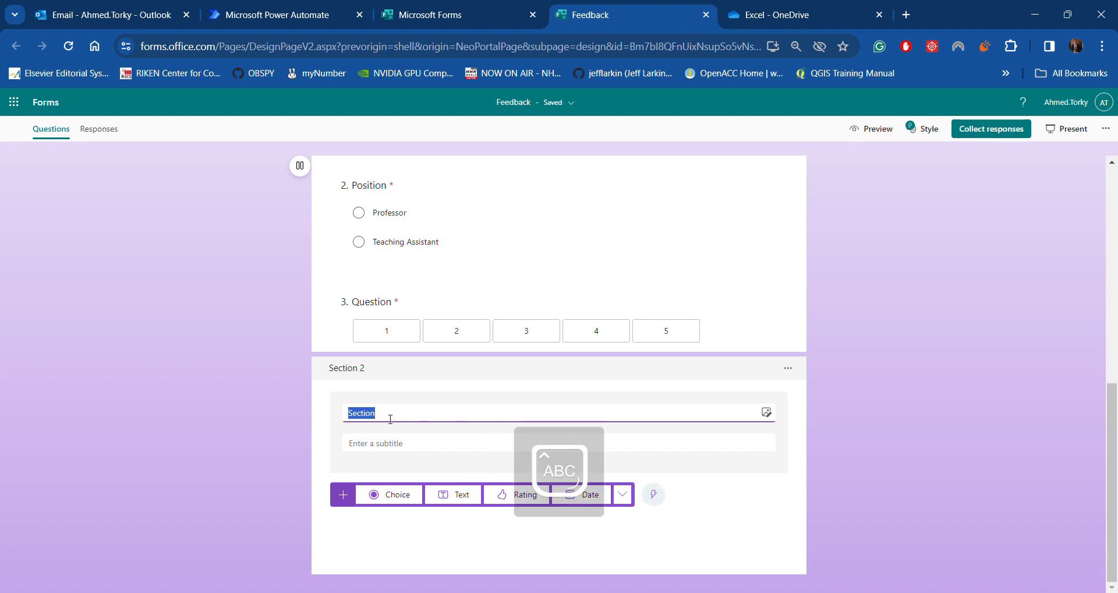
key(F1)
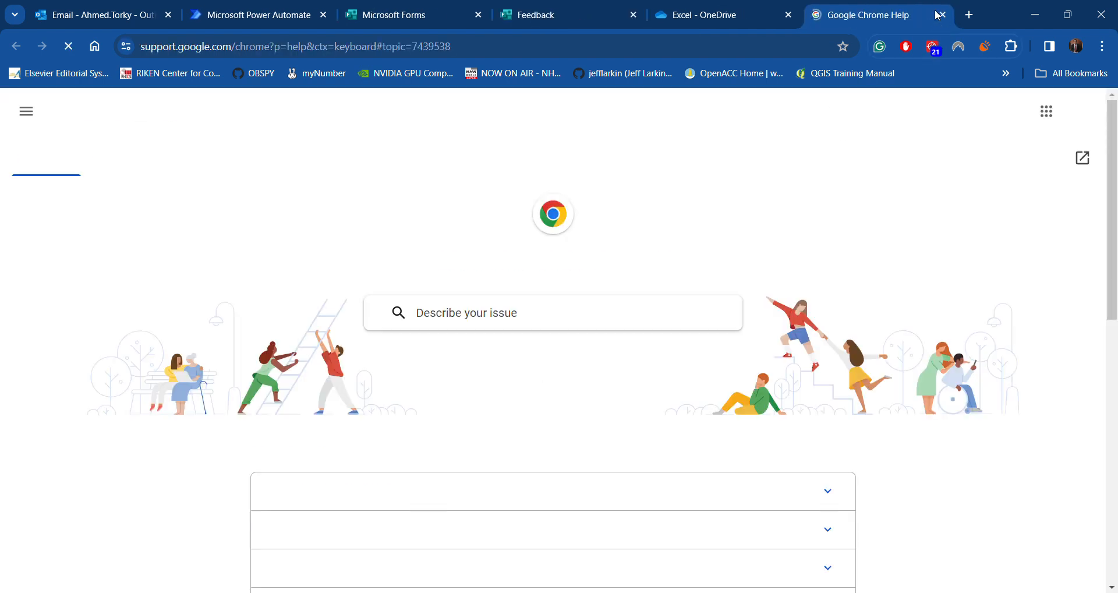
click(941, 17)
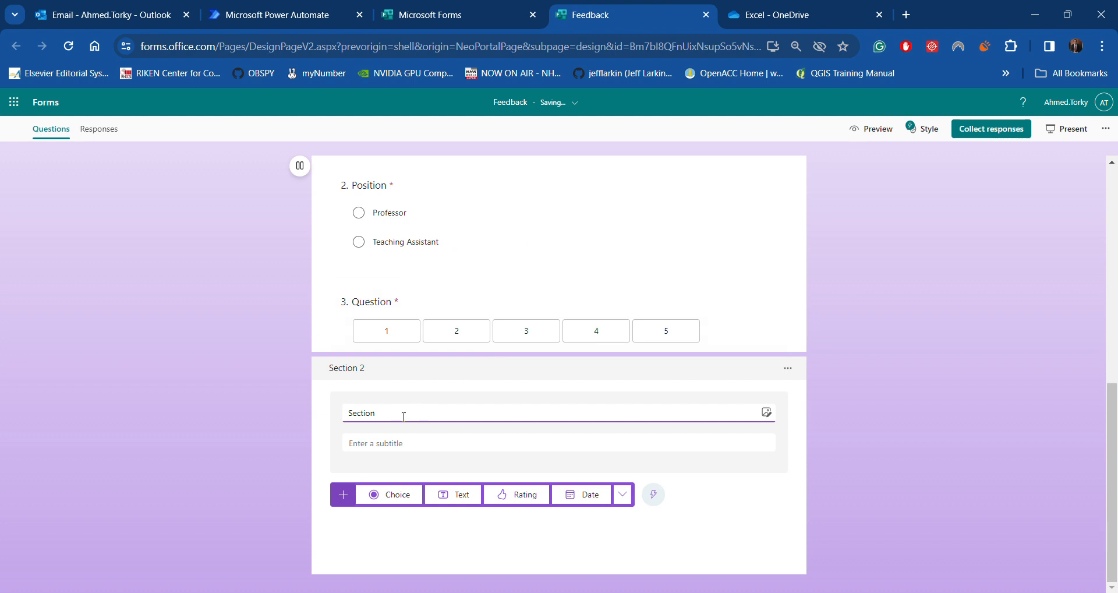
click(873, 429)
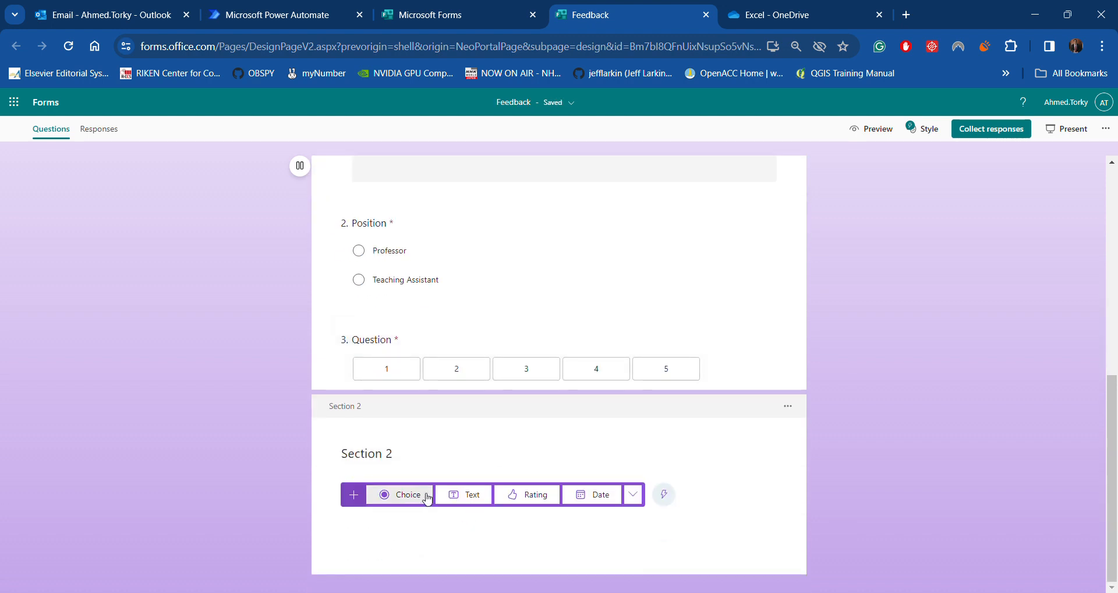
Add a star Rating question 4 to Section 2 with 6 levels
click(537, 496)
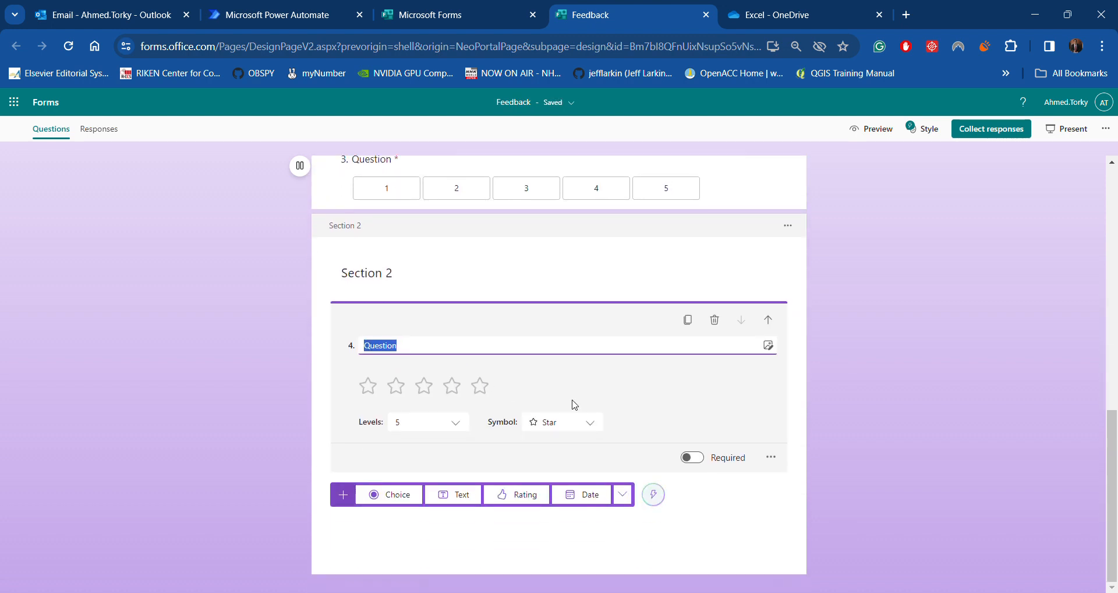
scroll(781, 438, up, 3)
scroll(784, 437, down, 2)
scroll(751, 454, down, 1)
click(572, 417)
scroll(580, 504, down, 2)
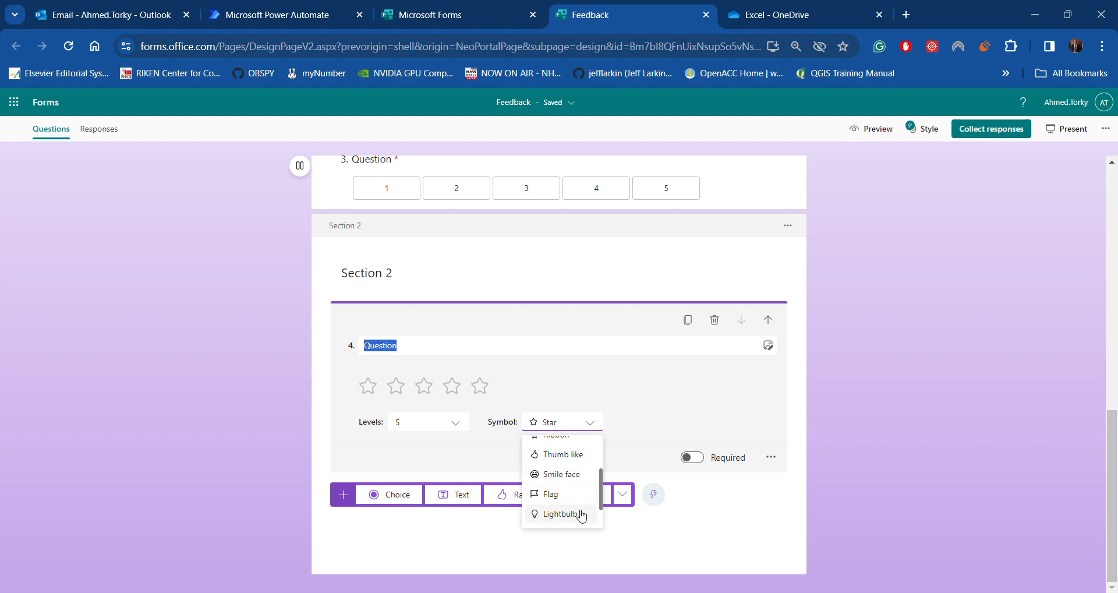
scroll(562, 495, up, 2)
click(562, 452)
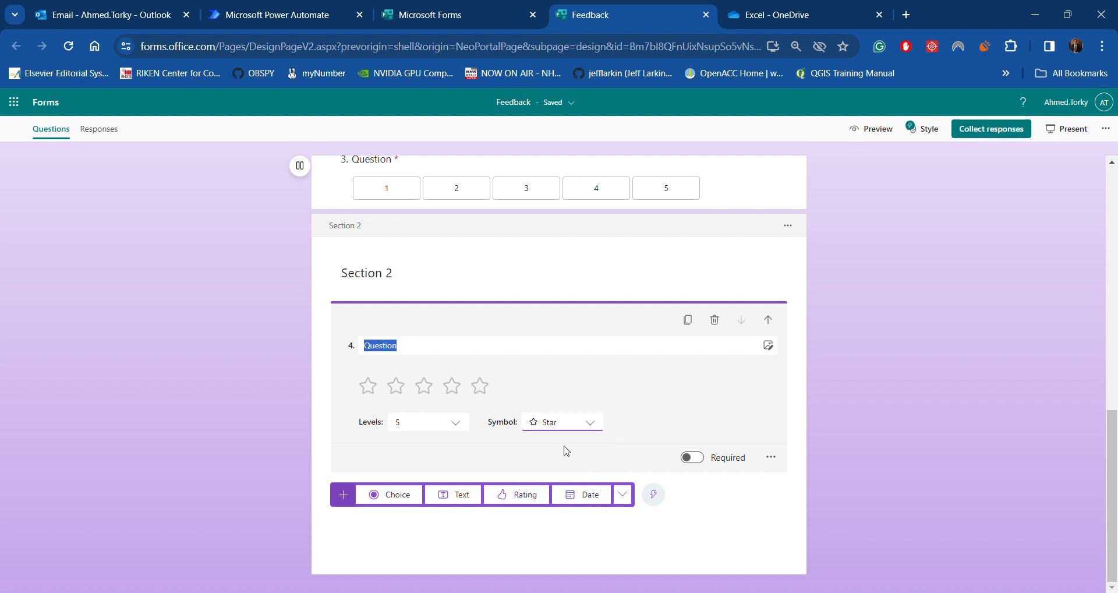
click(420, 425)
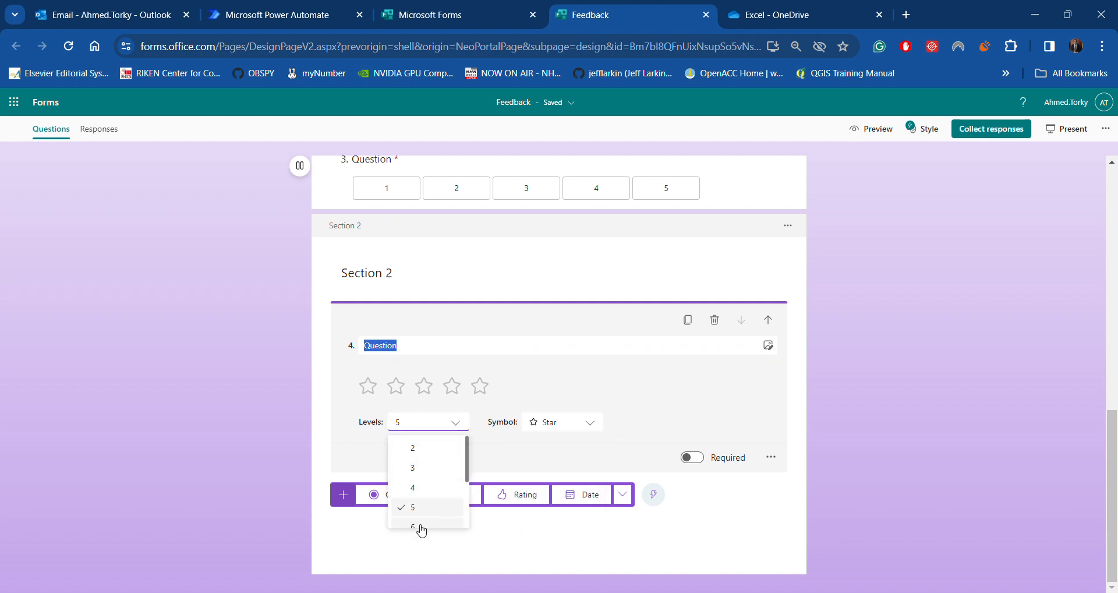
click(423, 528)
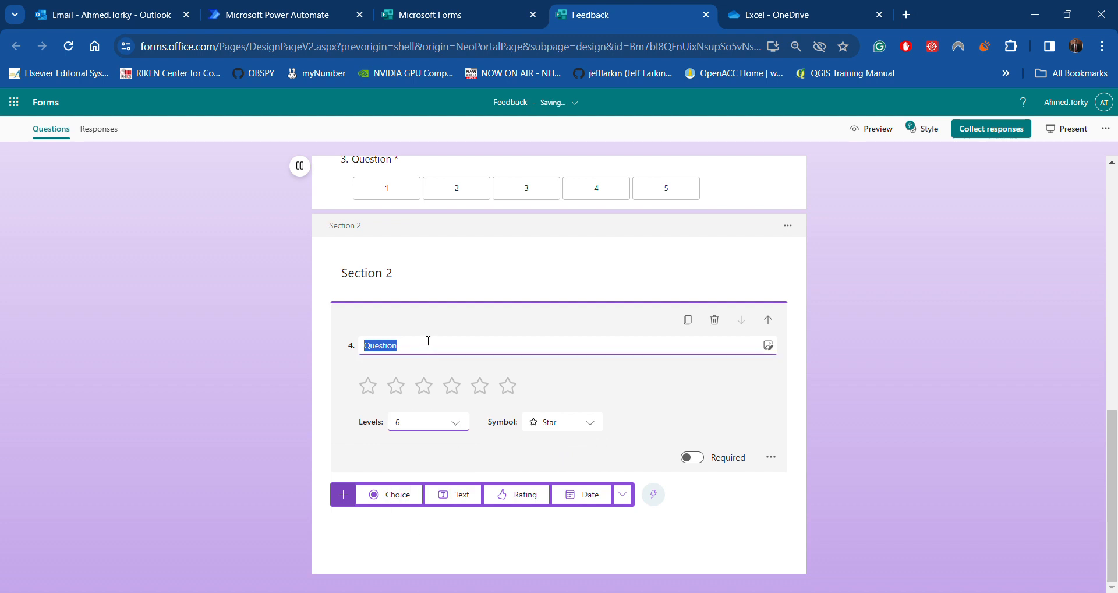
Select question 4's title text, review the form, and open Collect responses
key(Caps_Lock)
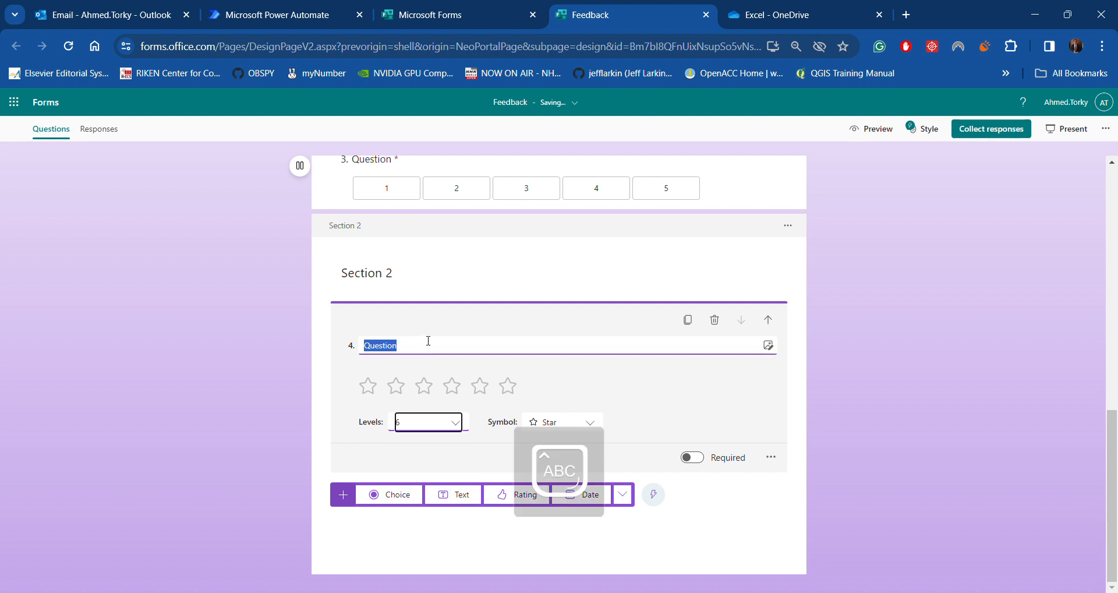
click(420, 323)
drag(420, 345, 333, 346)
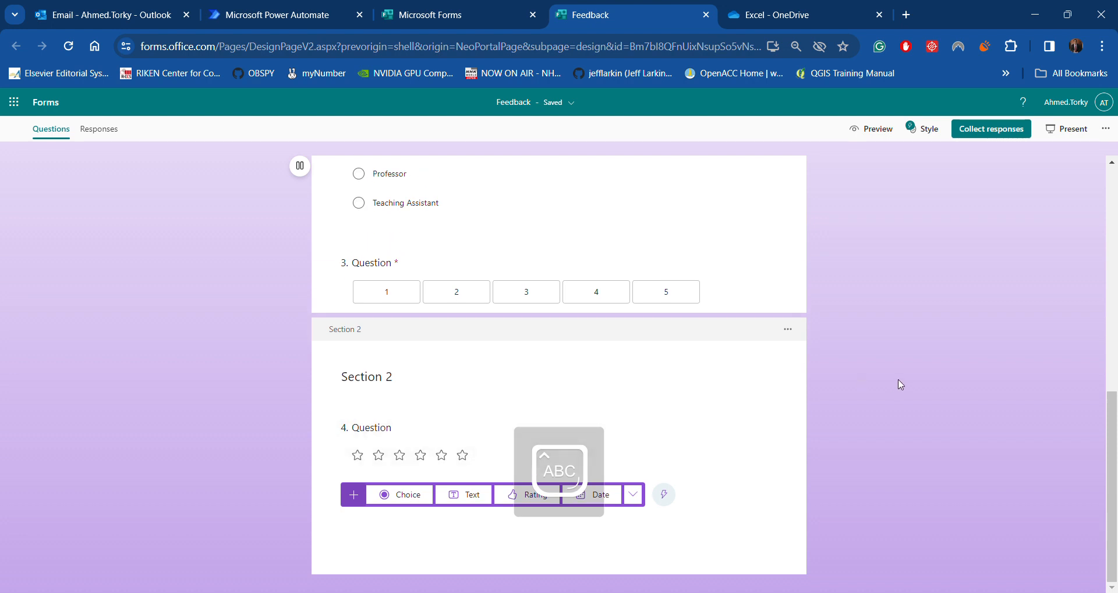
scroll(809, 439, up, 10)
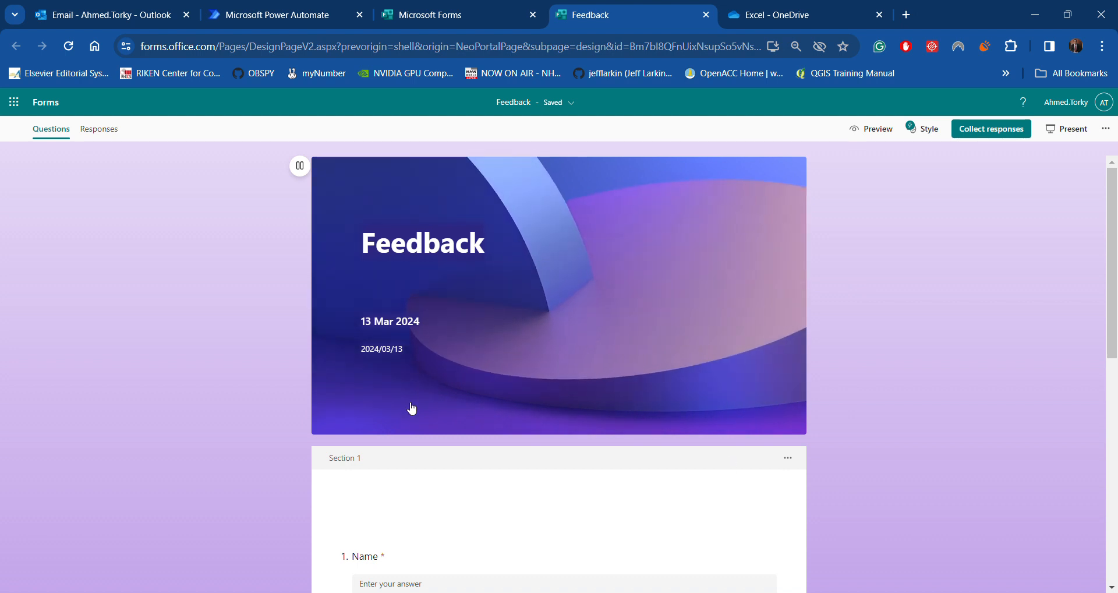
scroll(413, 408, down, 6)
scroll(413, 408, down, 3)
scroll(415, 404, up, 6)
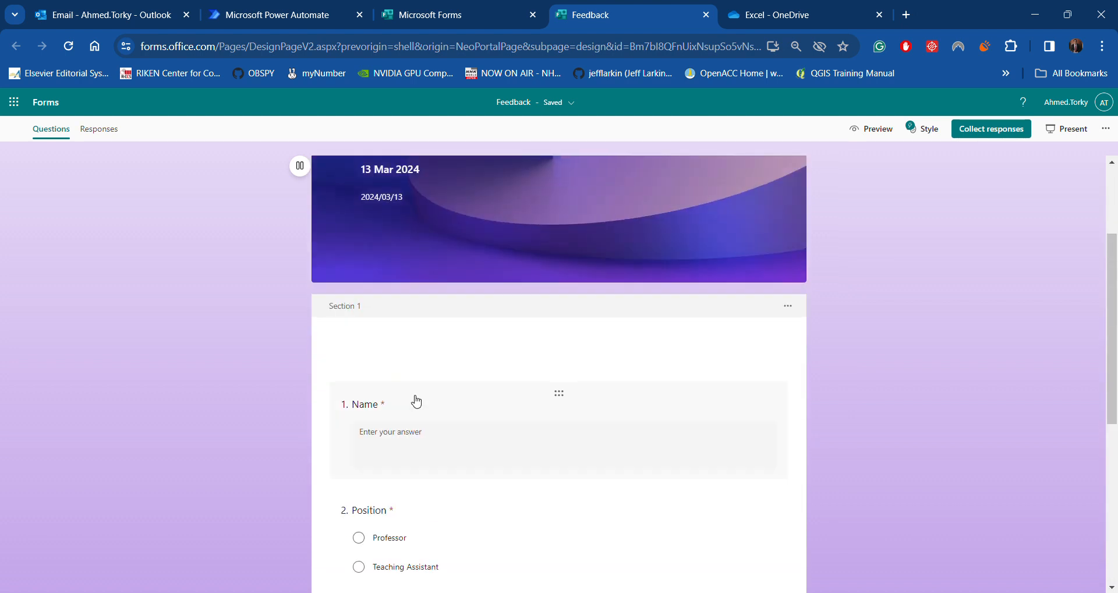
scroll(416, 402, up, 3)
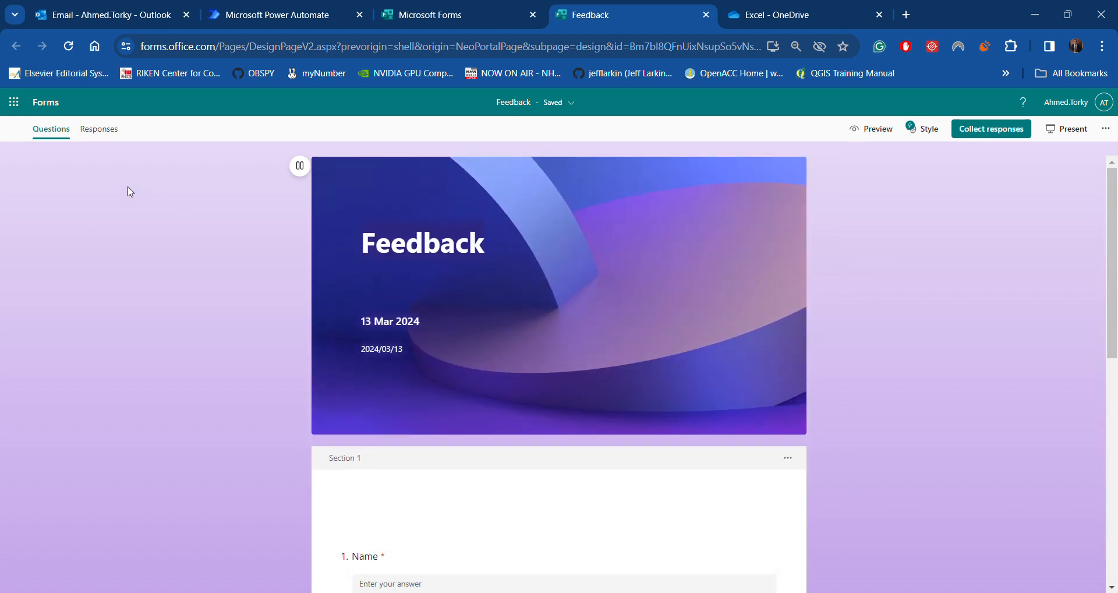
click(984, 134)
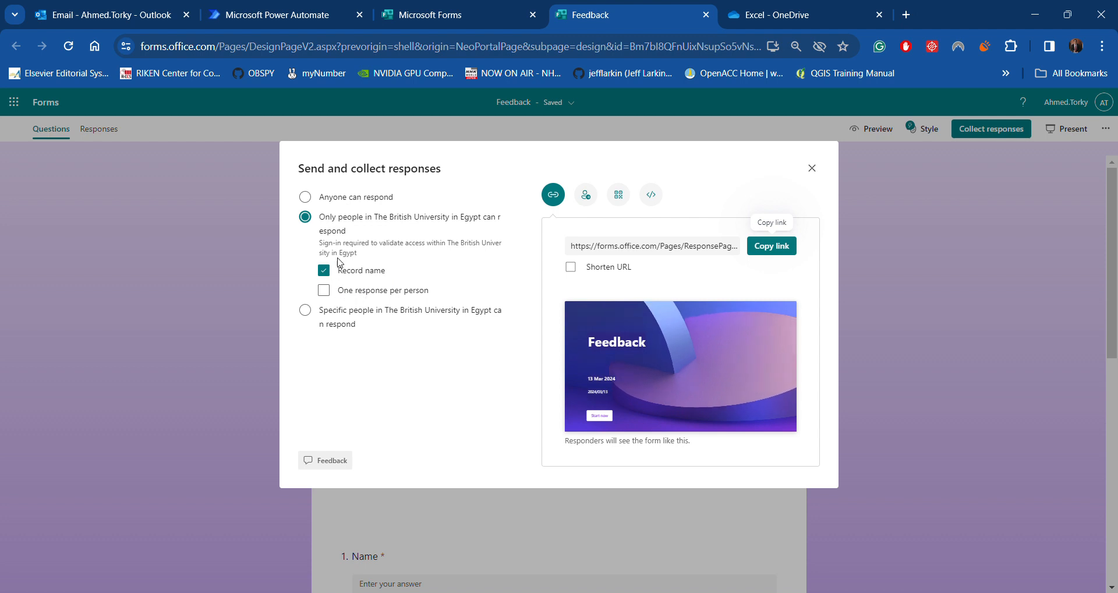
Set 'Anyone can respond', shorten the URL, and copy the share link
click(354, 202)
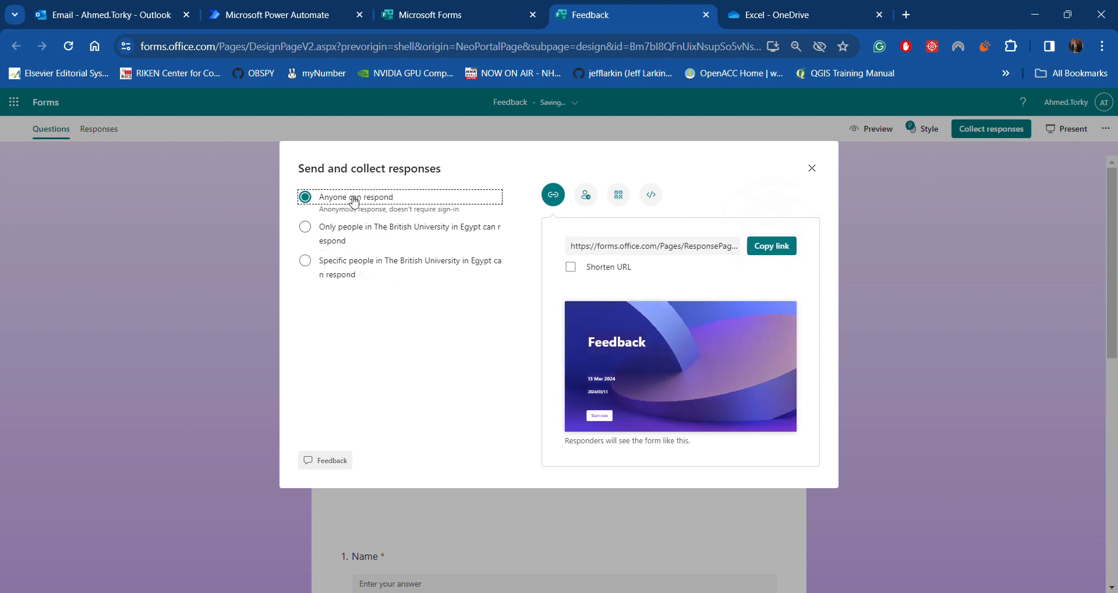
click(351, 233)
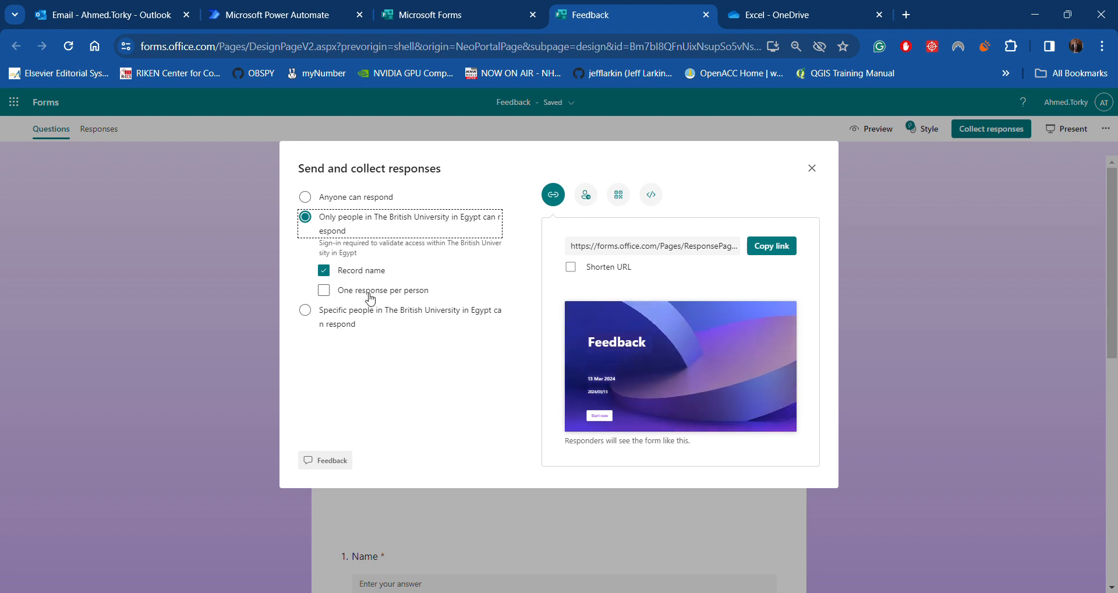
click(336, 317)
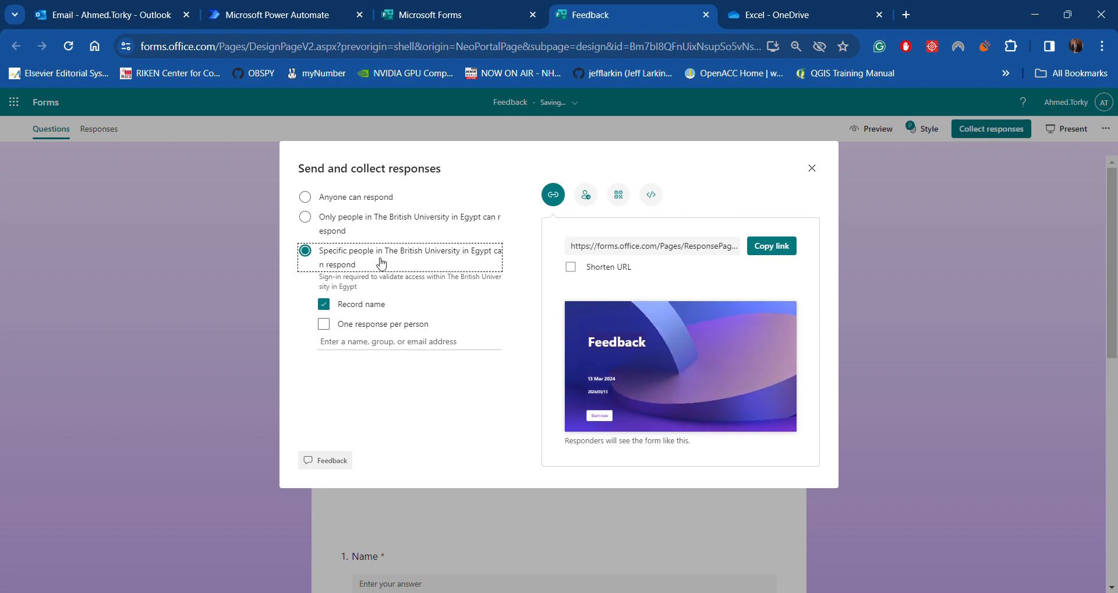
click(364, 202)
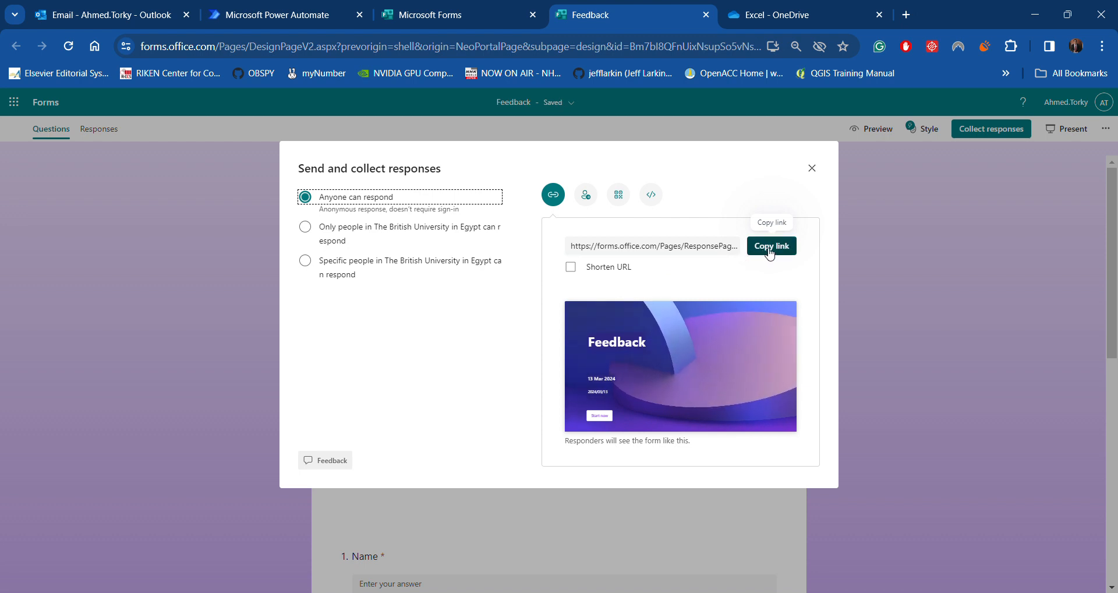
click(571, 268)
click(669, 251)
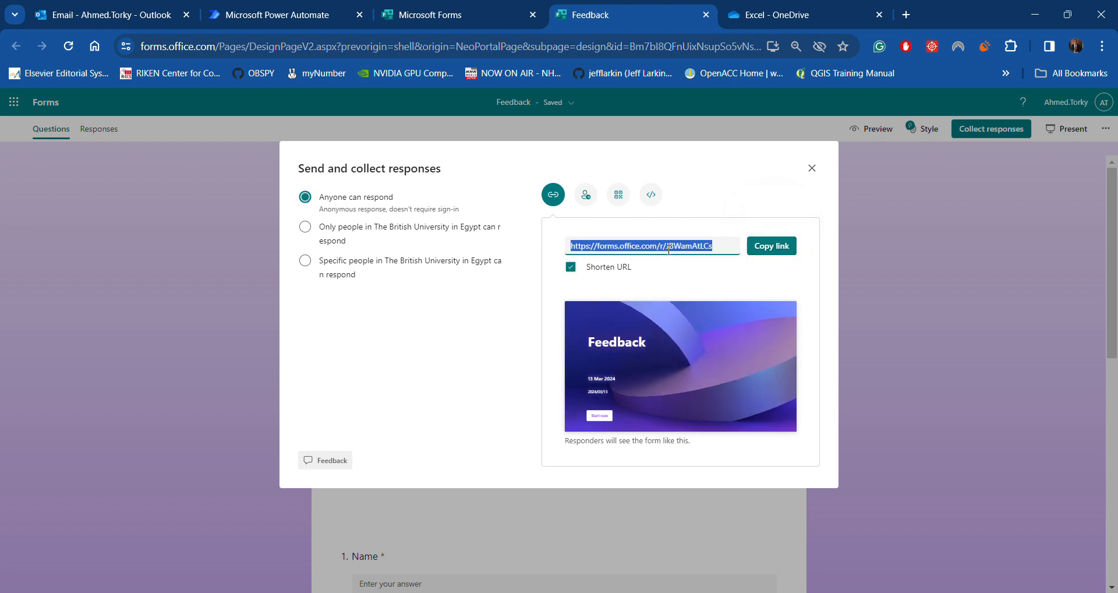
click(783, 256)
Browse the QR code, Embed and Invite sharing options, then close the panel
click(619, 195)
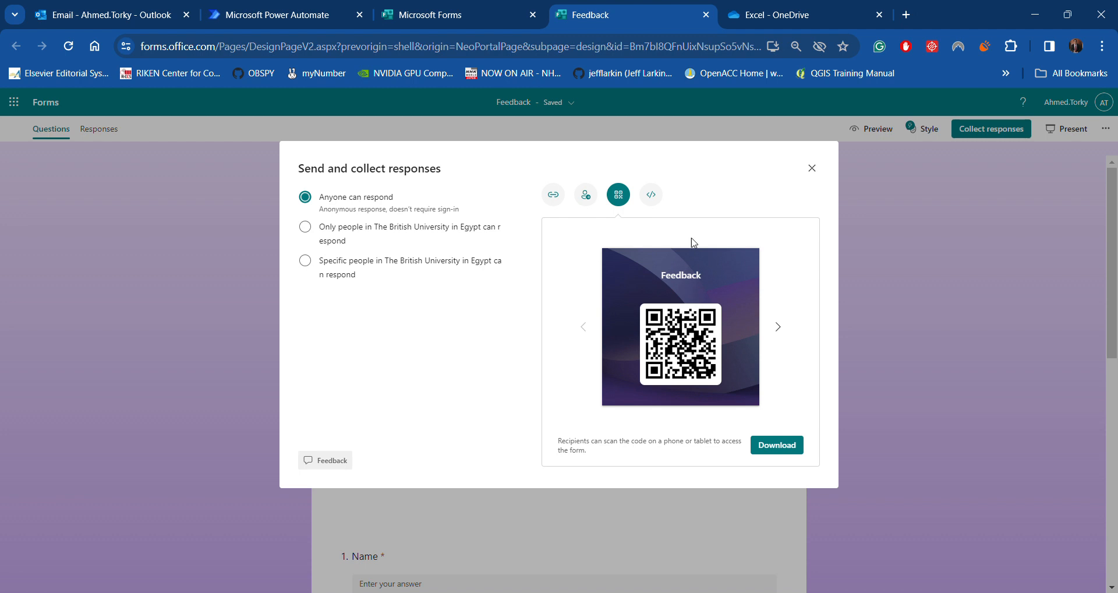
click(653, 197)
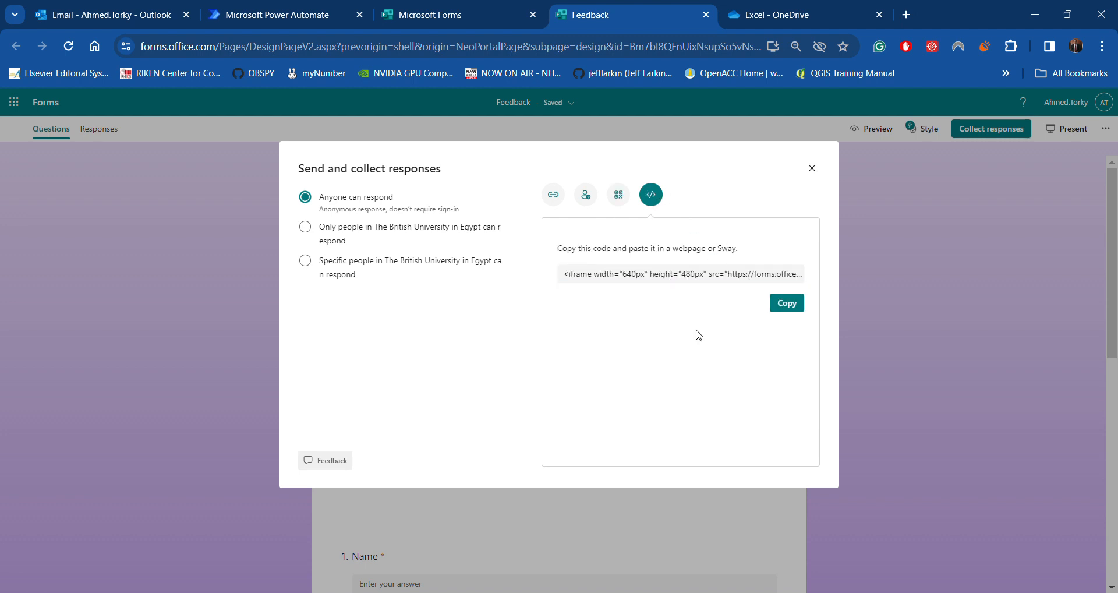
click(587, 198)
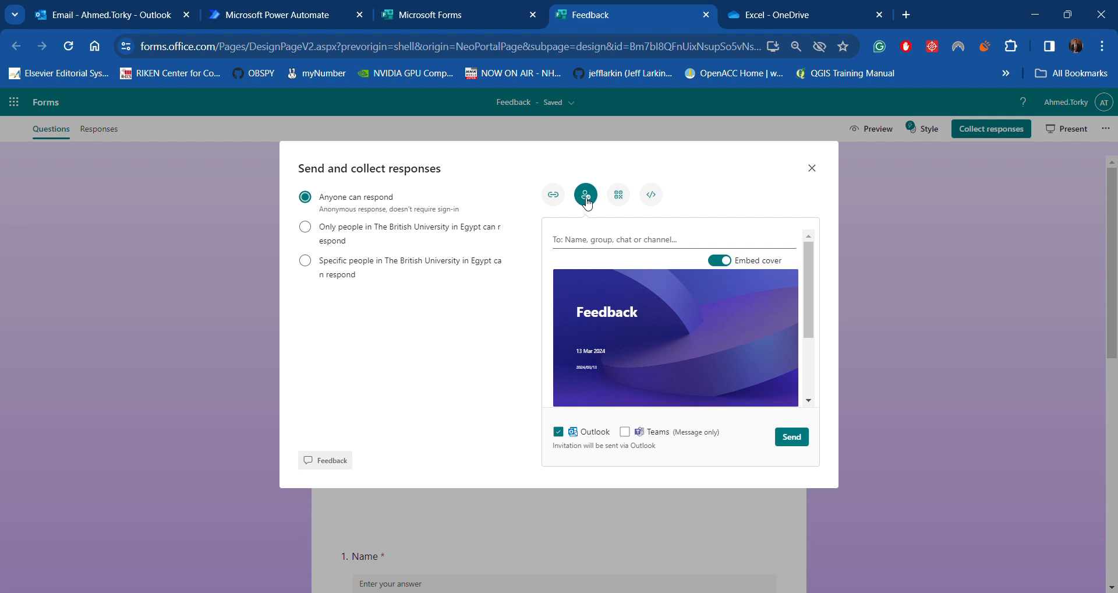
click(553, 196)
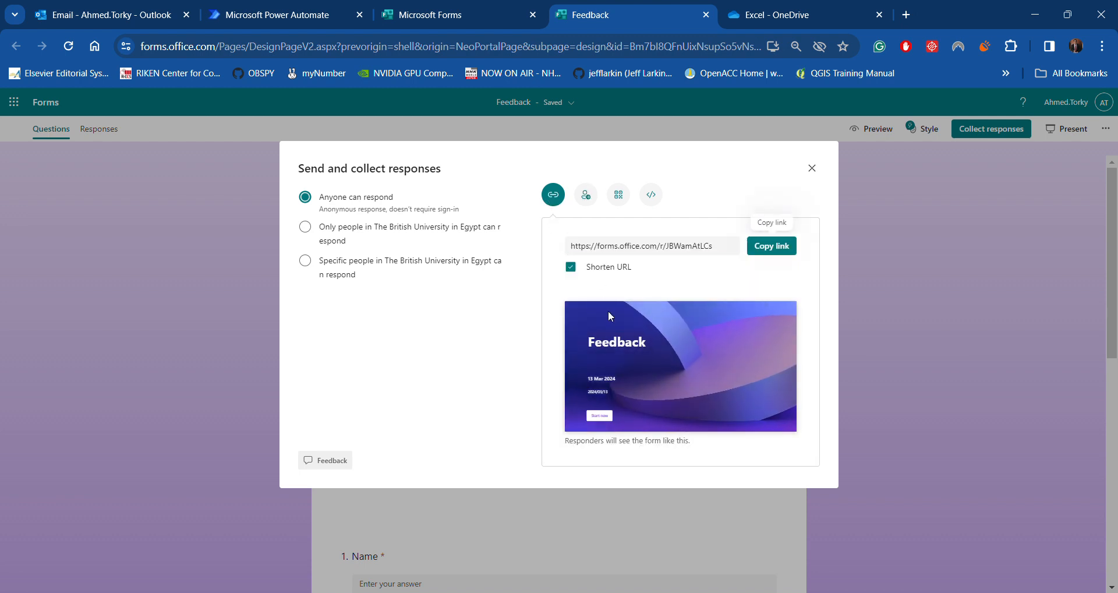
click(811, 169)
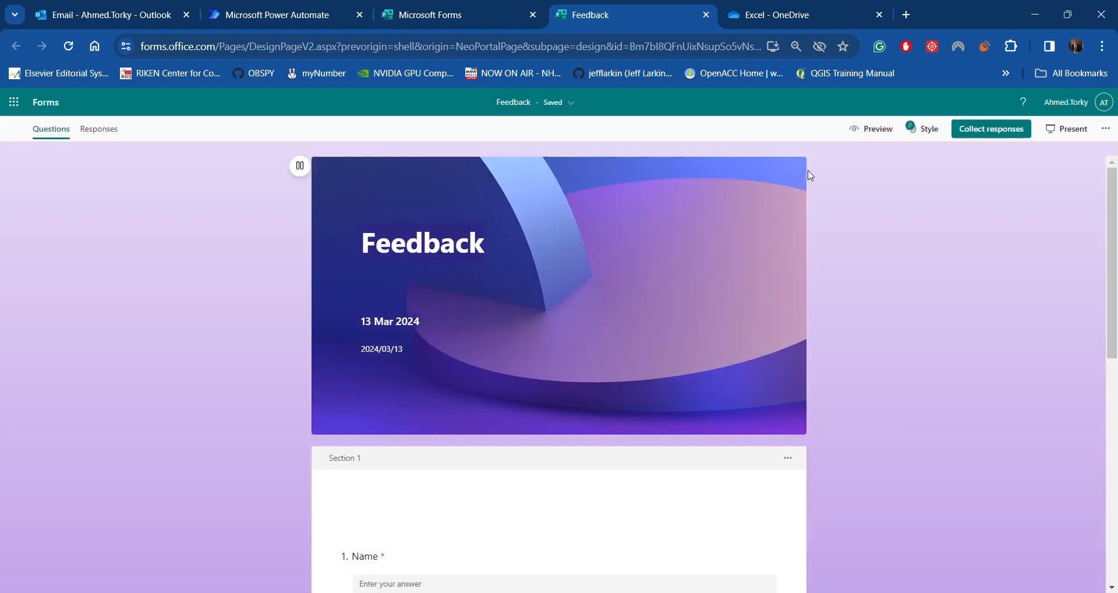
In the form's Settings, tick 'Allow respondents to edit their responses' and close Settings
click(1106, 128)
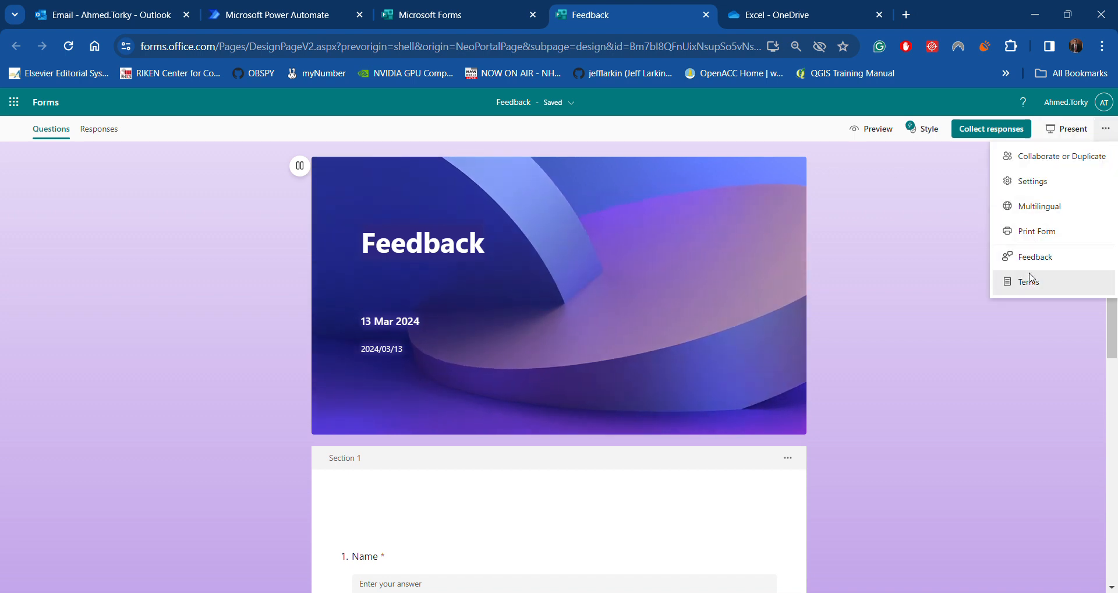
click(1034, 181)
scroll(985, 405, down, 1)
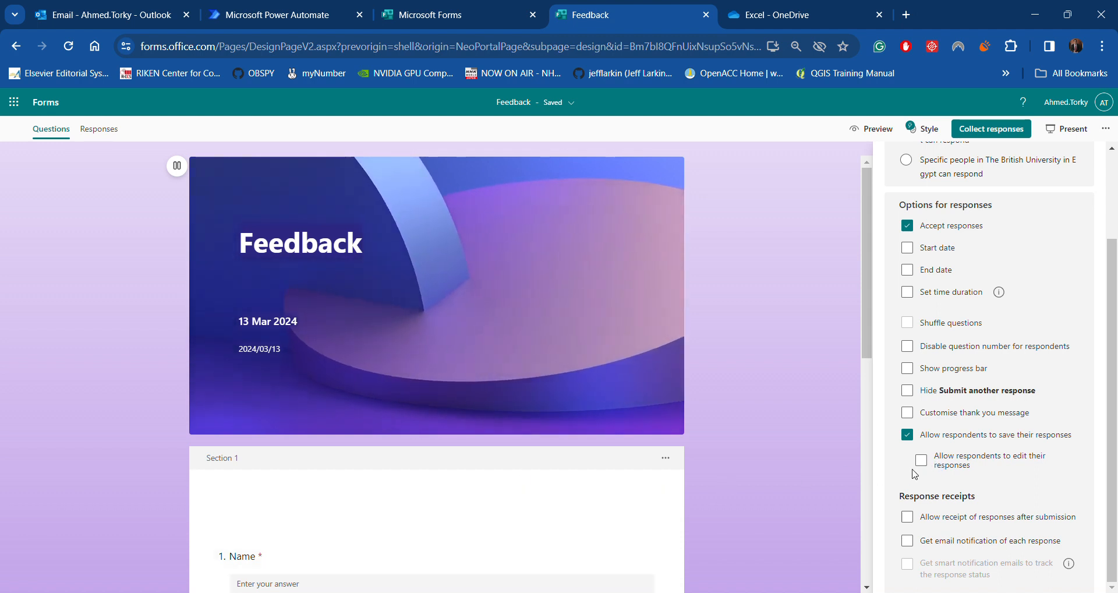
click(955, 469)
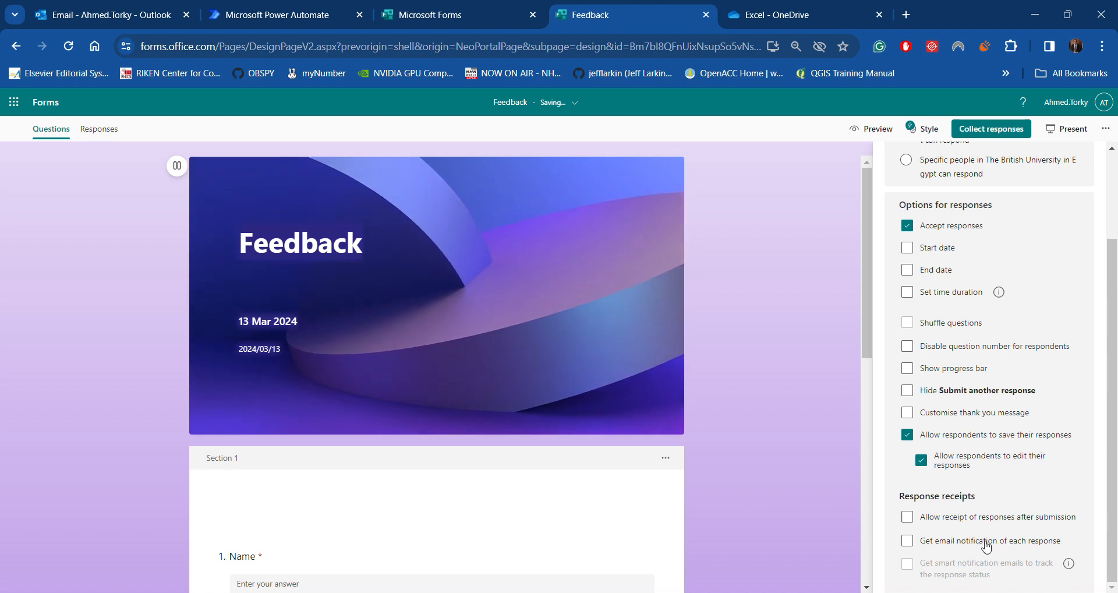
scroll(1016, 549, up, 2)
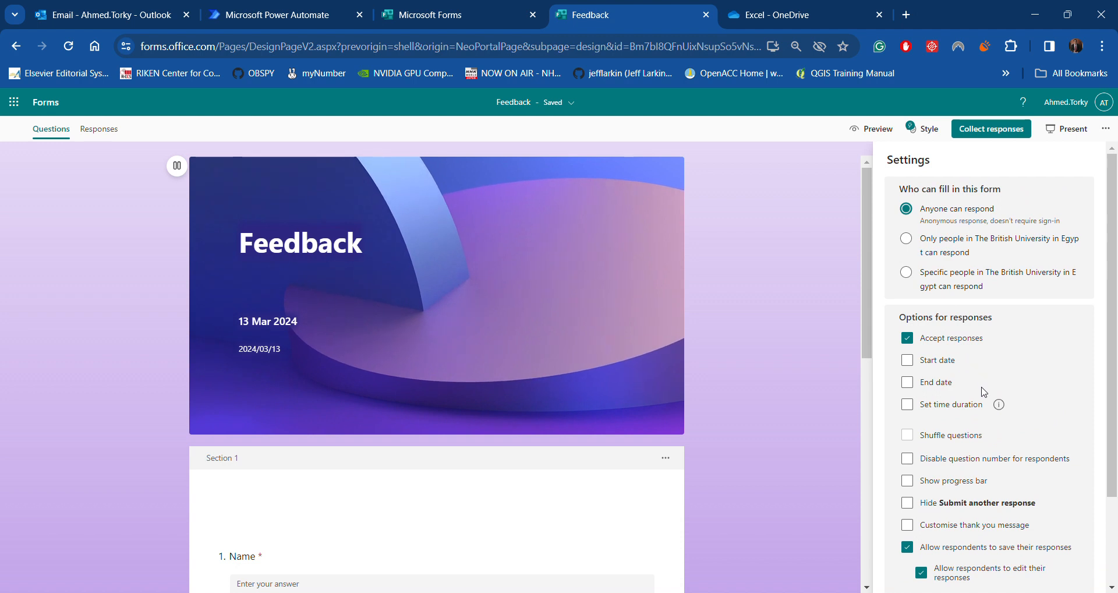
scroll(986, 399, down, 2)
scroll(1018, 404, up, 2)
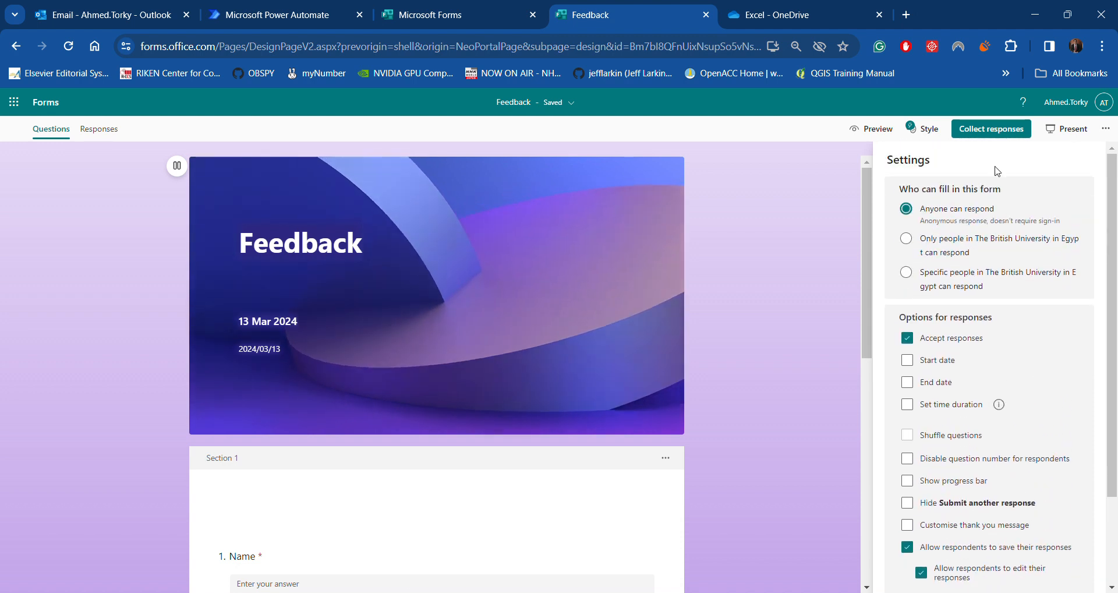
click(1106, 129)
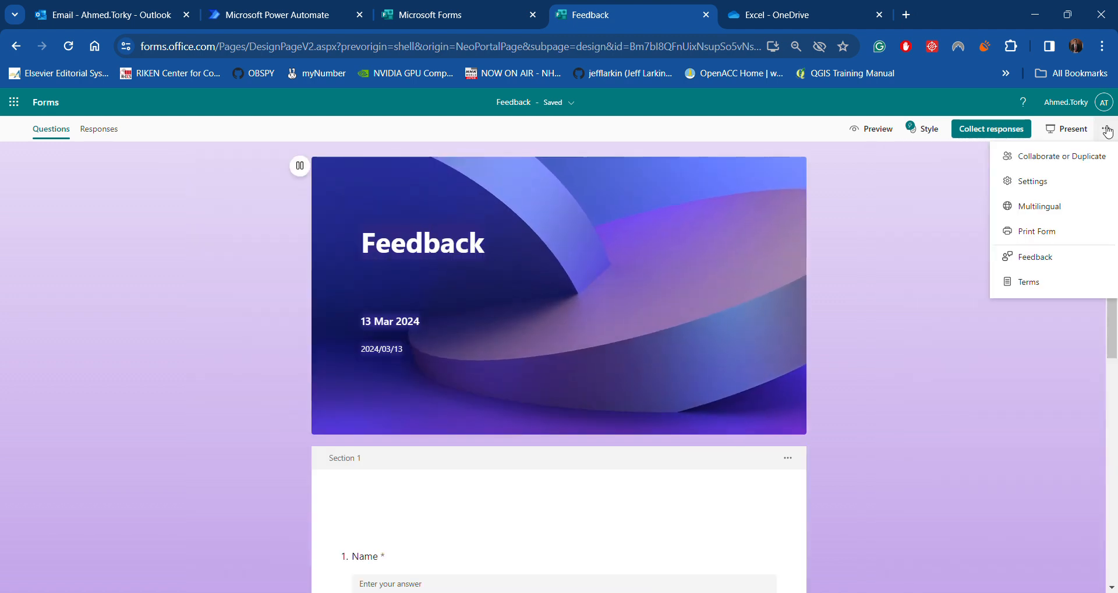
click(882, 257)
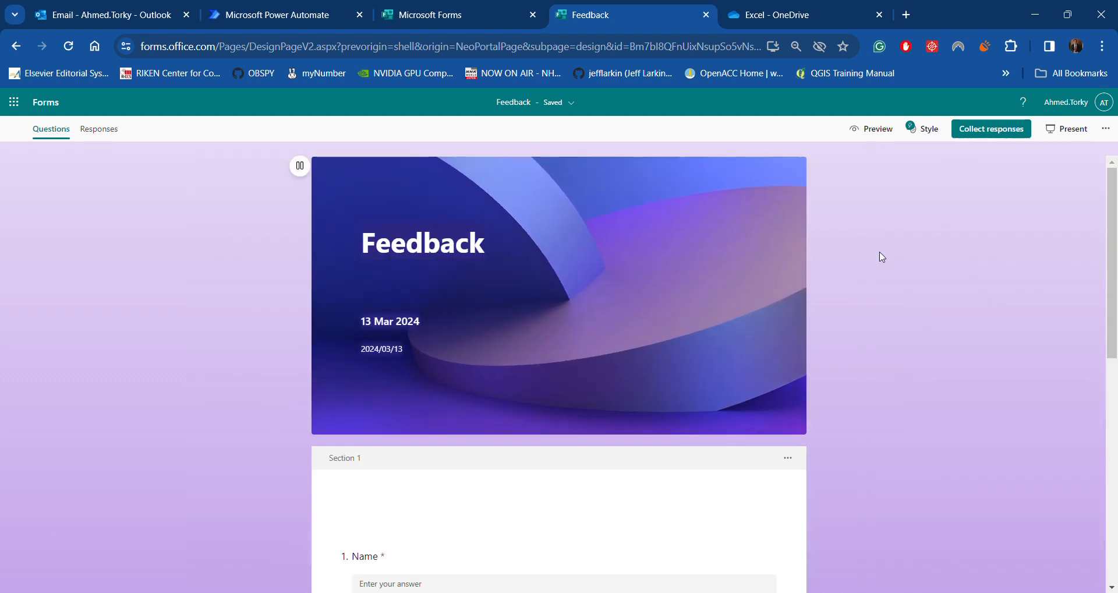
Preview the Feedback form, glance at its Responses summary, and return to the questions
click(865, 129)
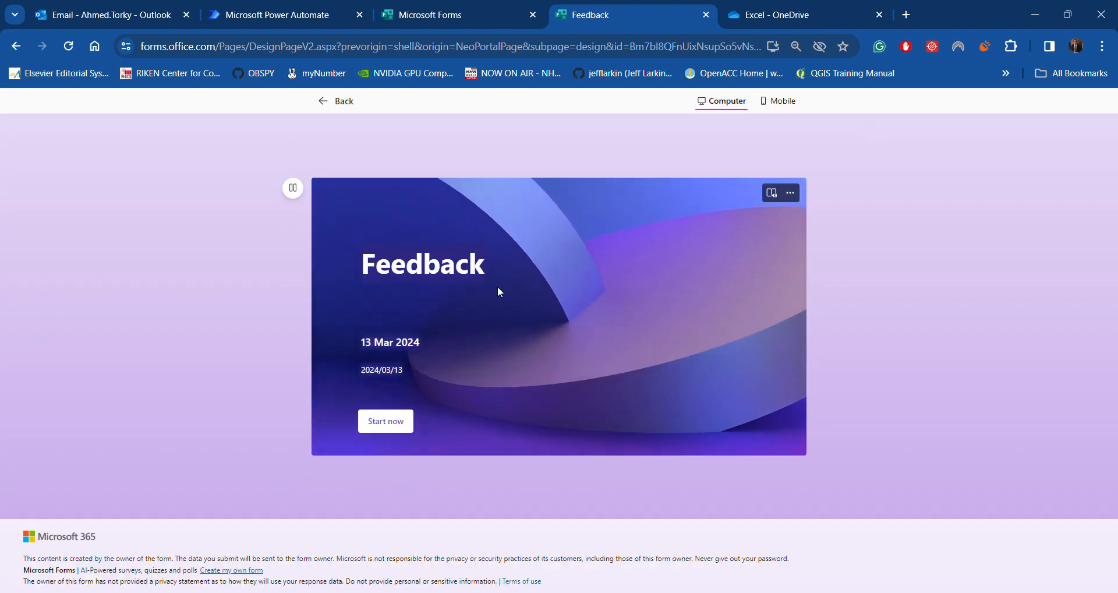
click(324, 101)
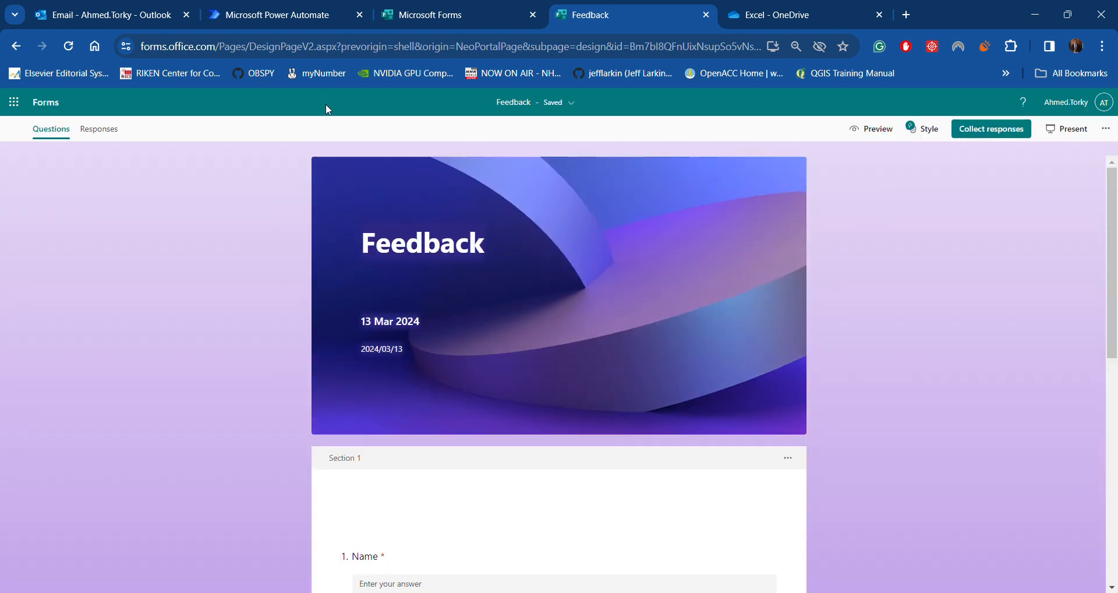
click(100, 131)
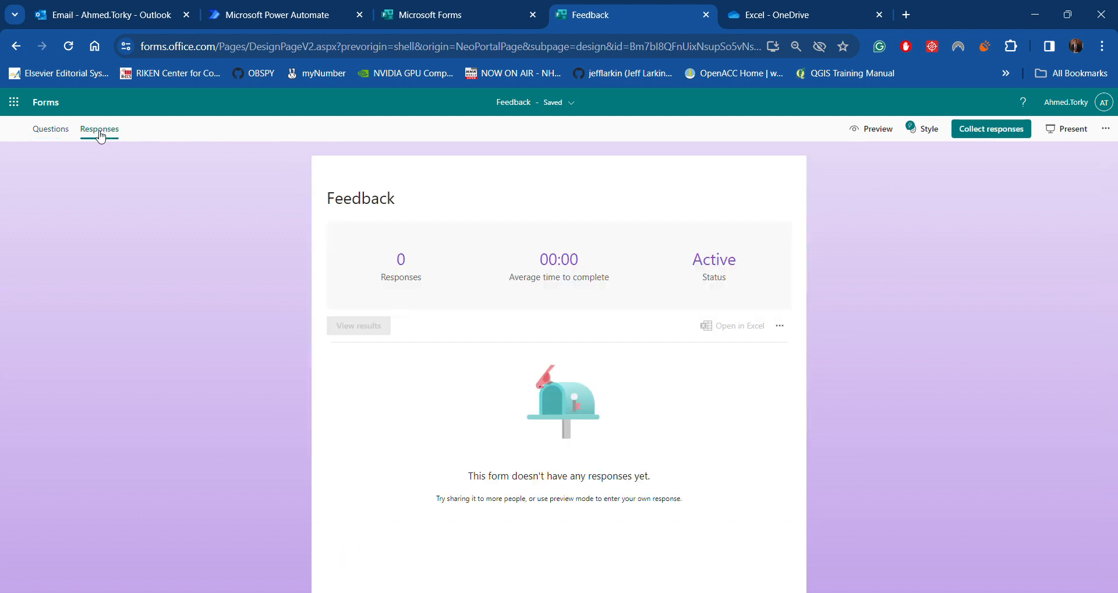
click(58, 134)
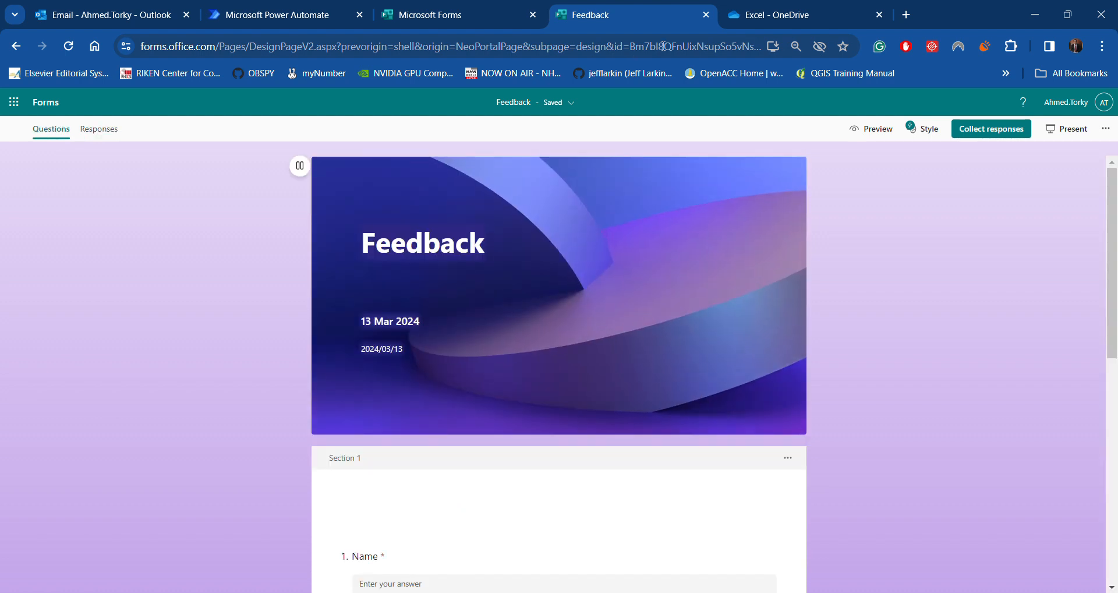
Load the Feedback form from its pasted share link in a new browser tab
click(907, 15)
key(ctrl+v)
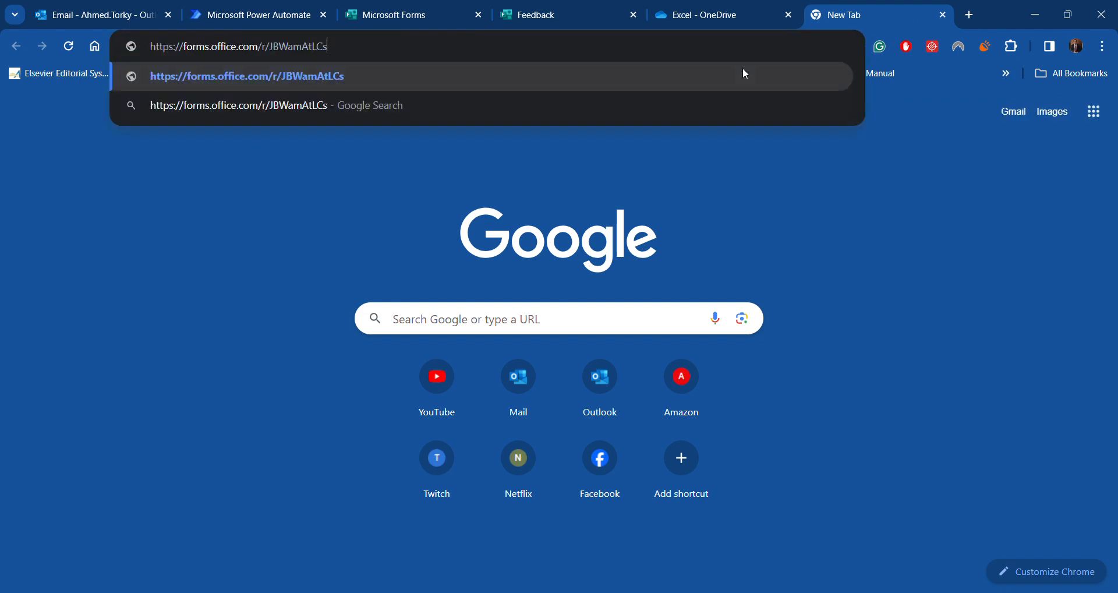
click(743, 69)
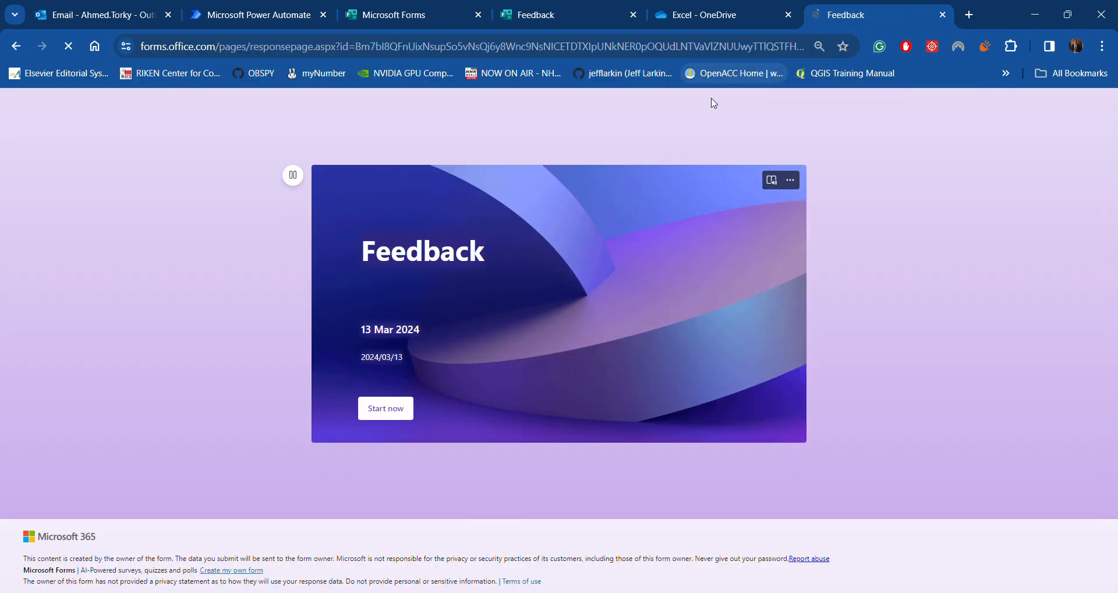
Submit a test response with a name, Position Professor and rating 2, then return to Forms
click(399, 410)
click(440, 238)
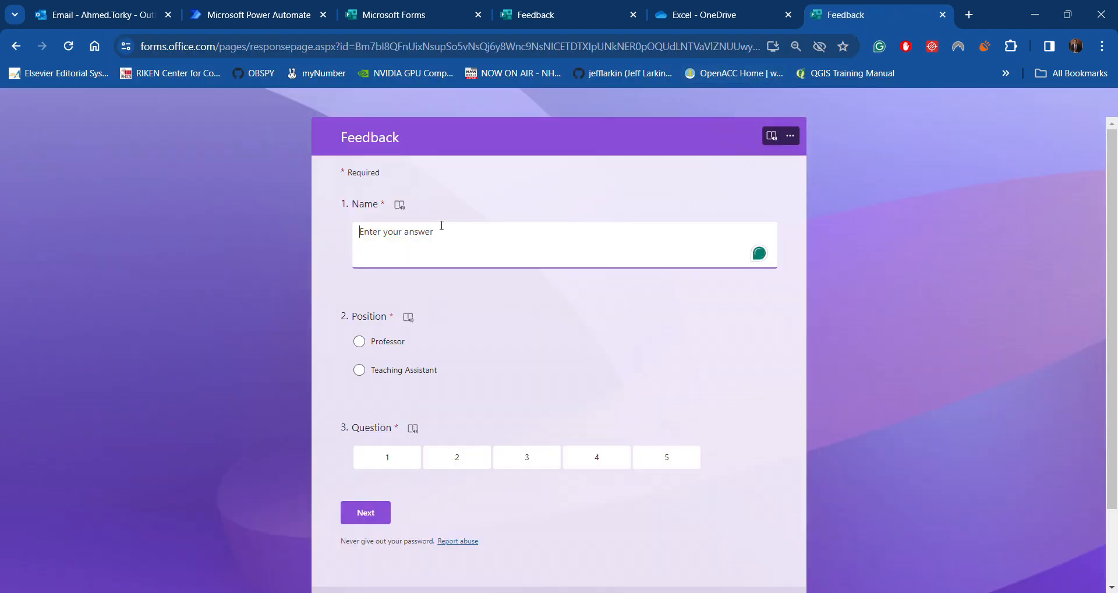
text(Ahmed T)
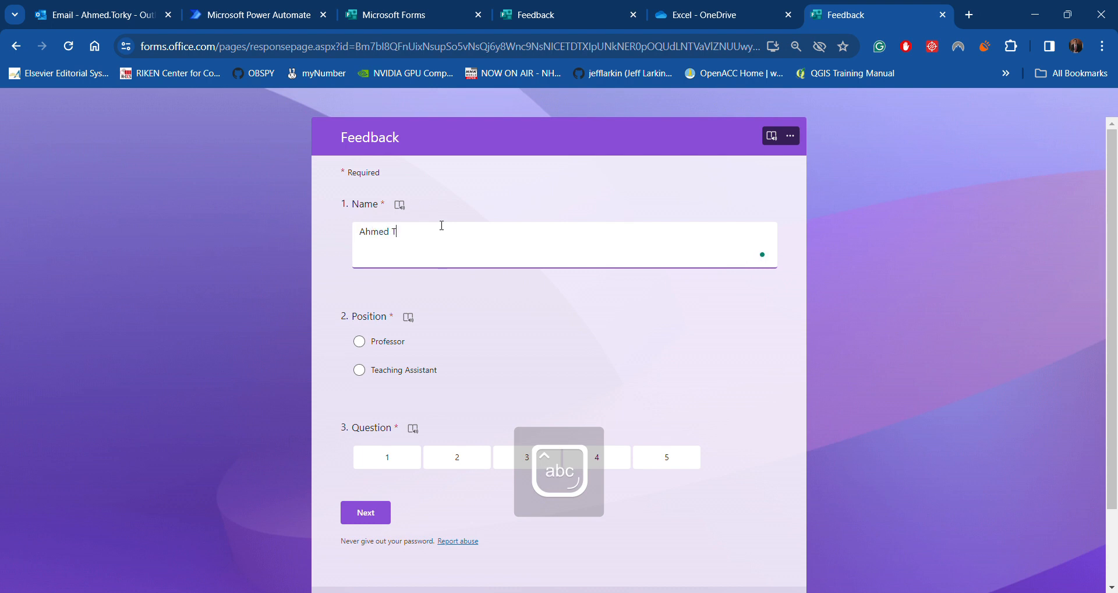
click(359, 342)
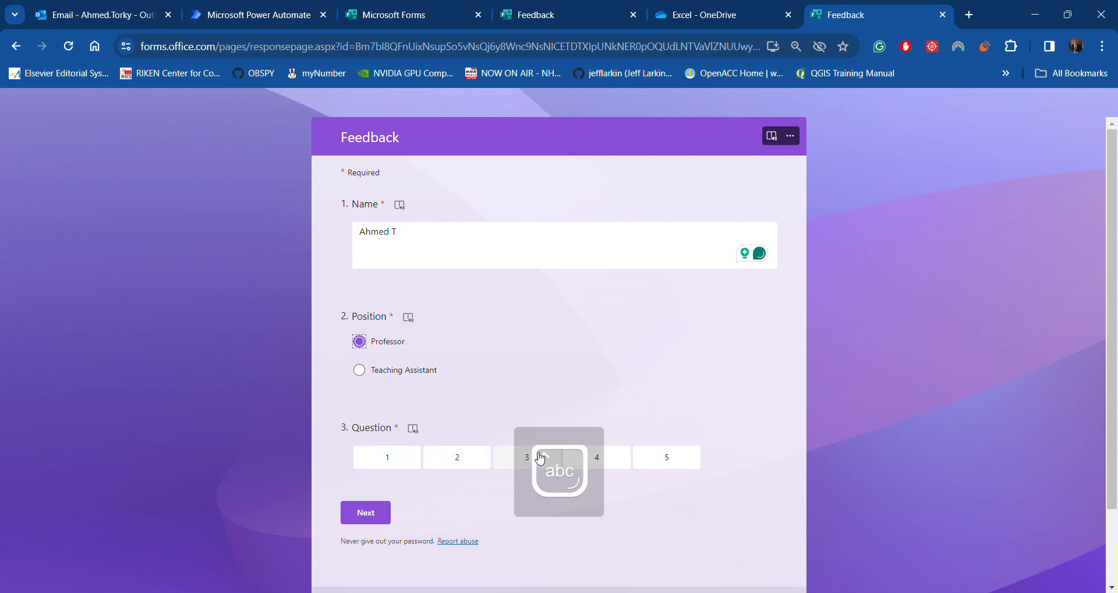
click(453, 461)
click(367, 514)
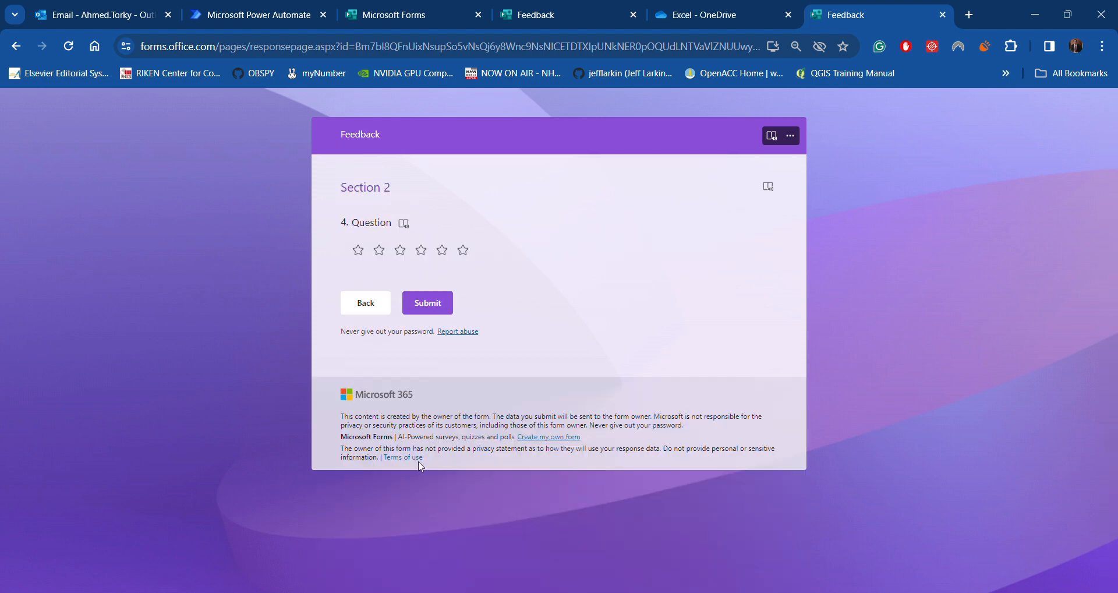
click(427, 304)
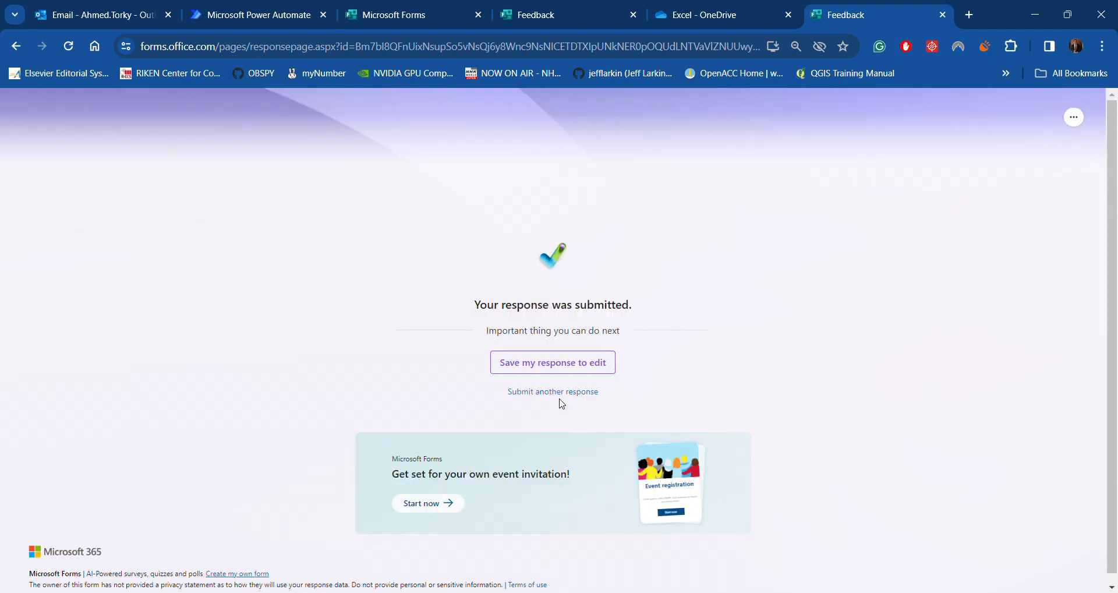
click(419, 16)
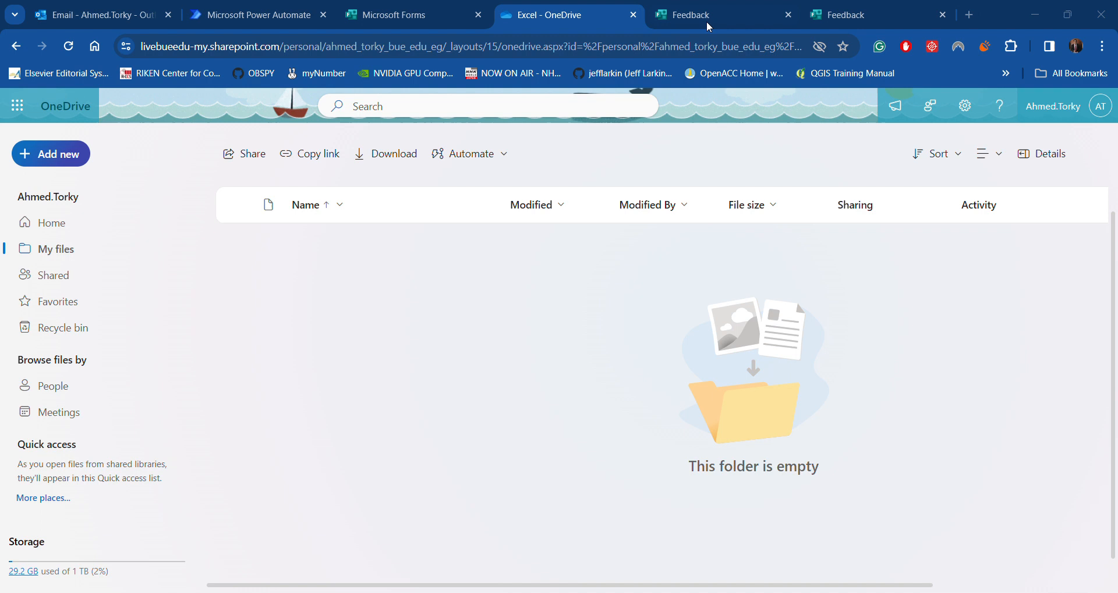
Open the Feedback form's Responses and scroll through the charts showing 1 response
click(726, 16)
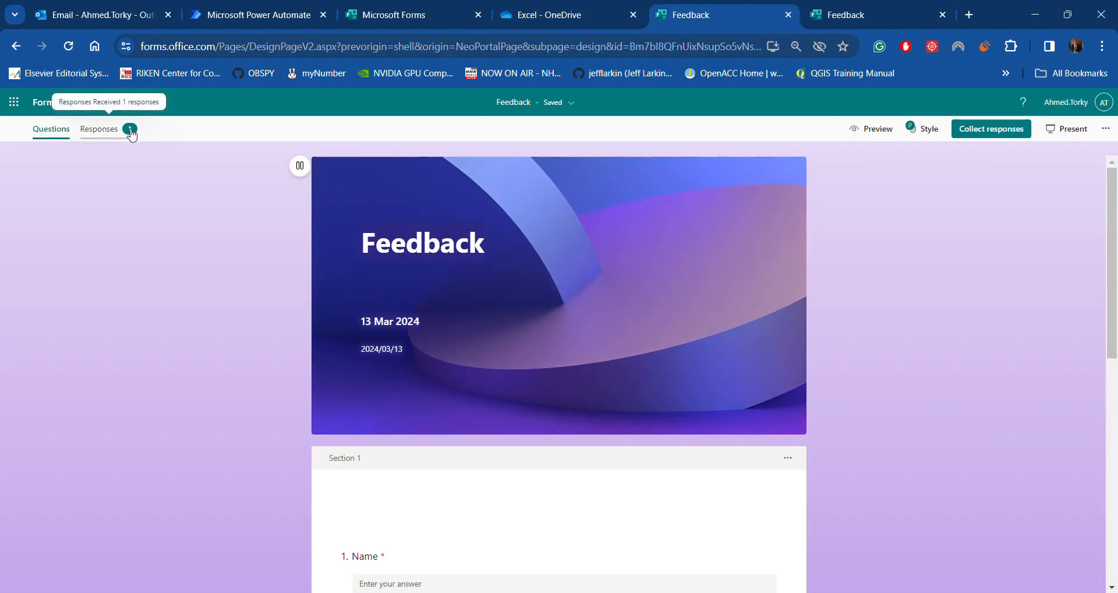
click(131, 134)
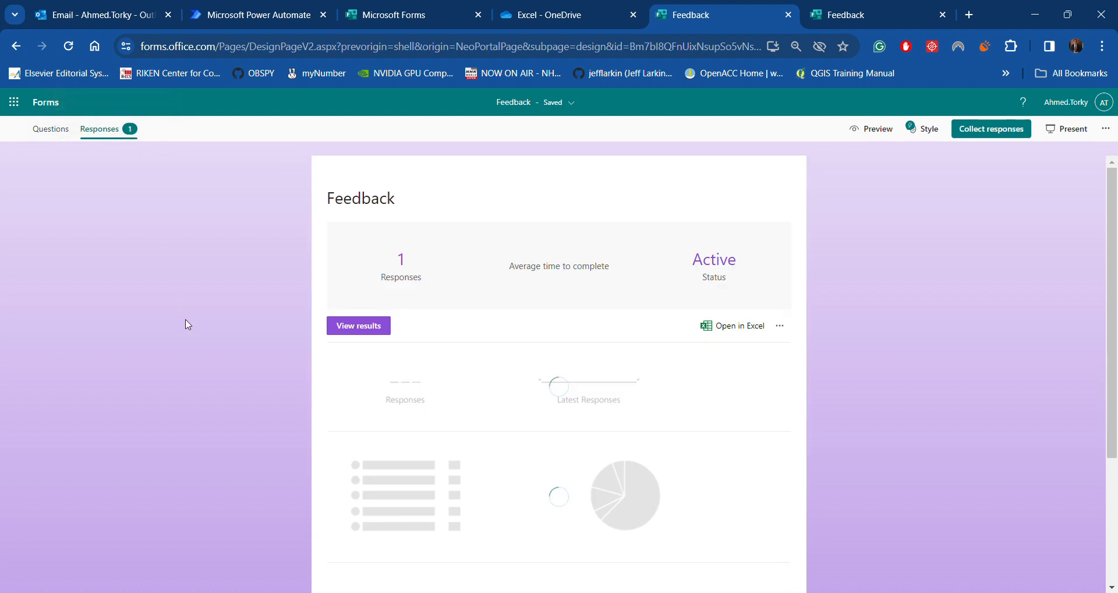
scroll(192, 320, down, 3)
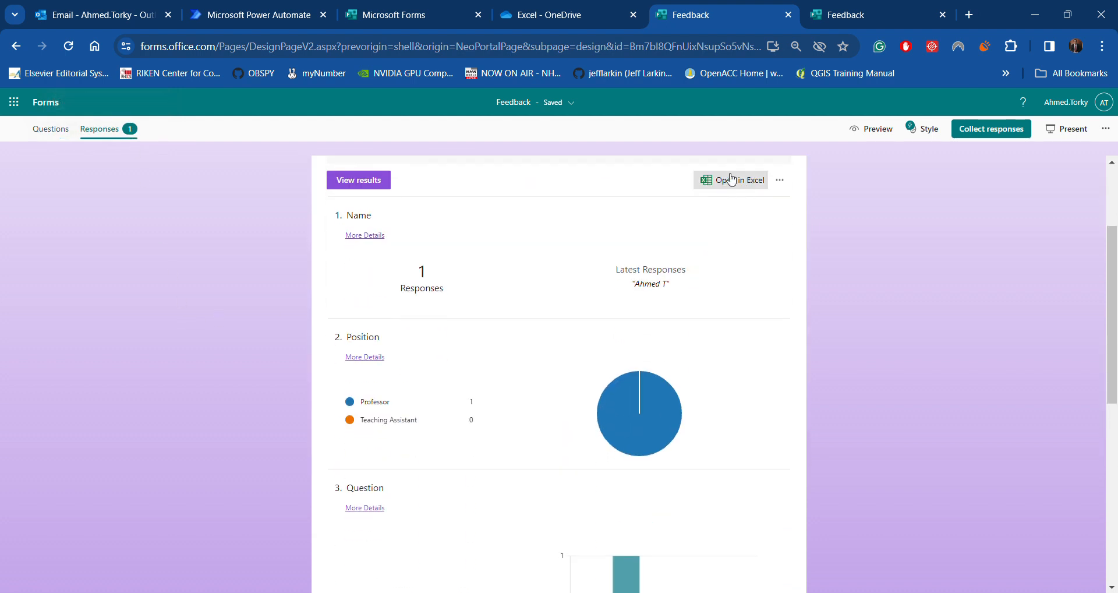
click(719, 178)
scroll(587, 305, down, 7)
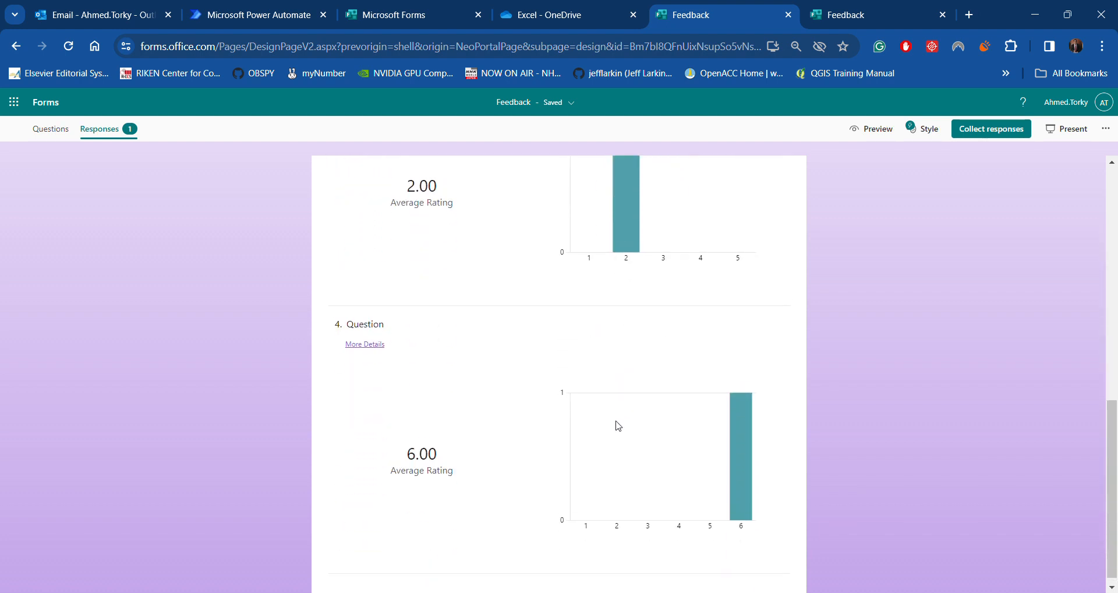
scroll(618, 426, up, 6)
mouse_move(649, 320)
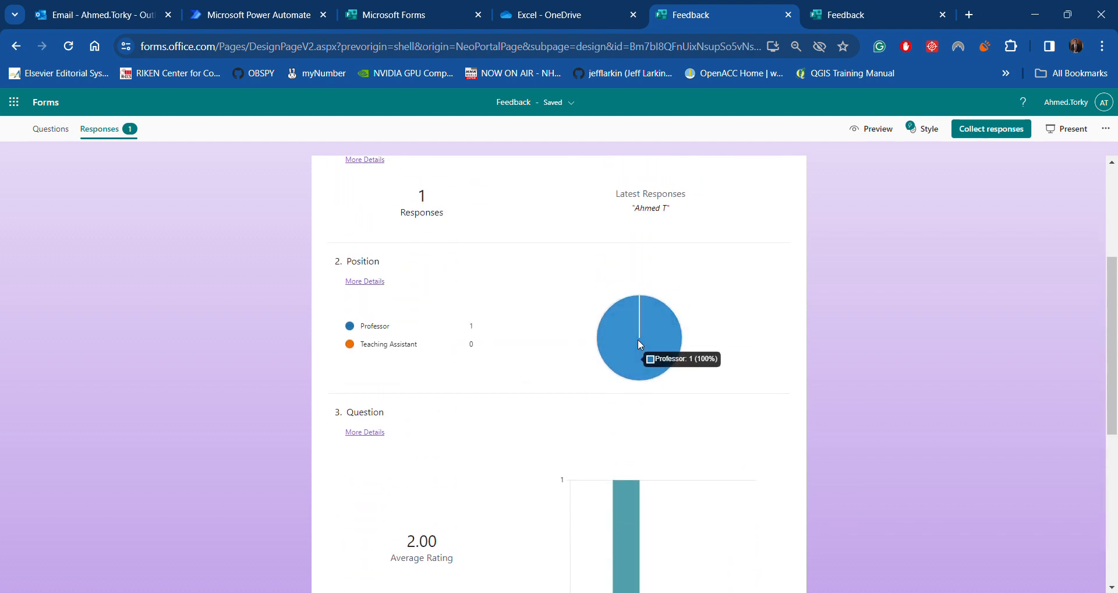
scroll(619, 338, down, 6)
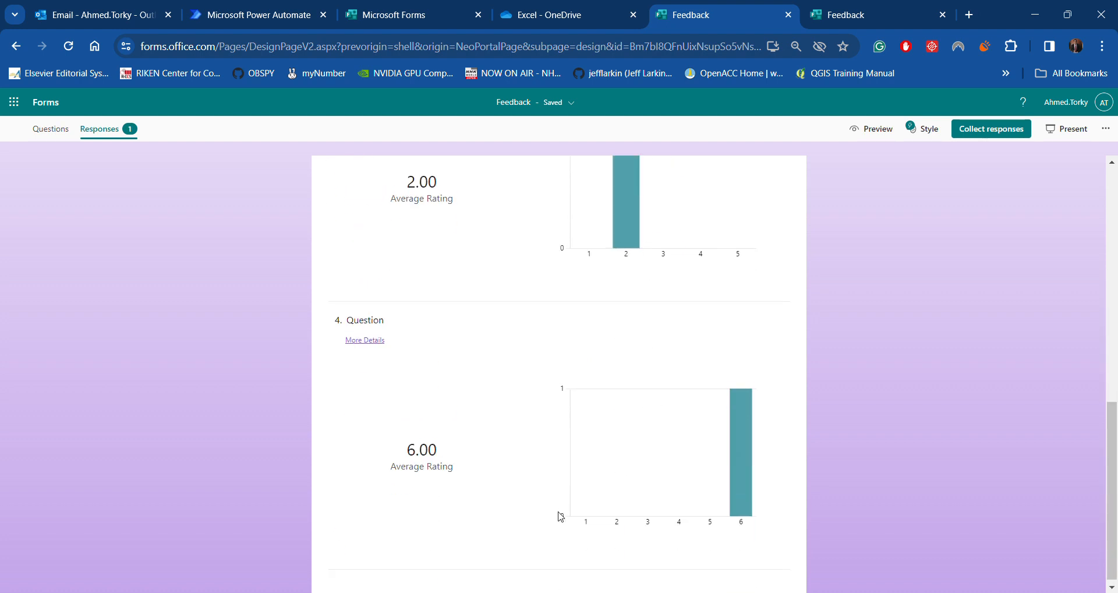
scroll(558, 518, up, 5)
scroll(558, 511, up, 5)
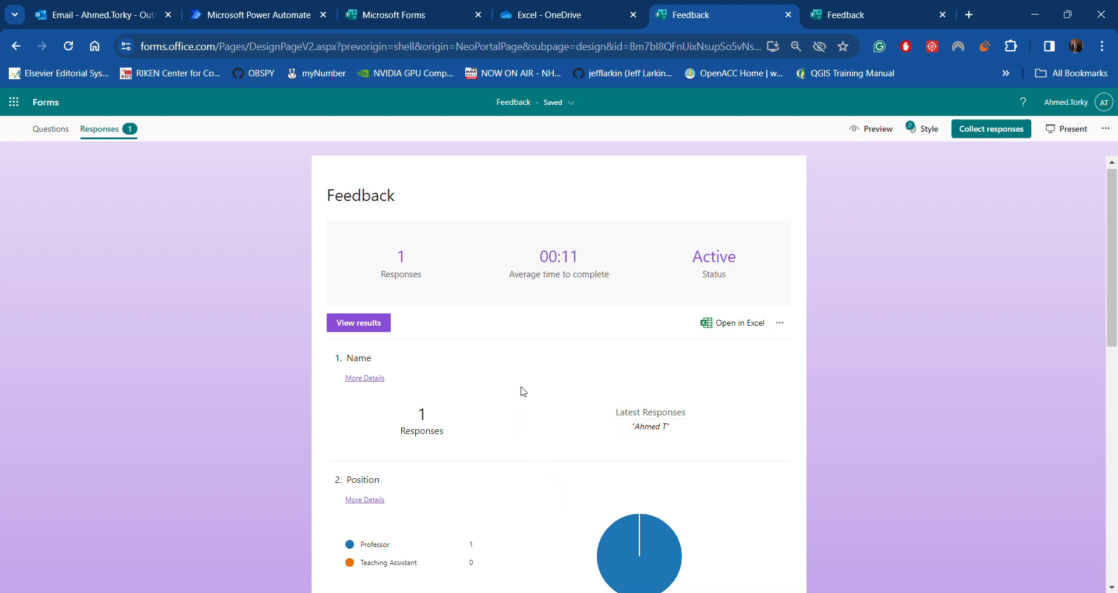
scroll(530, 389, up, 1)
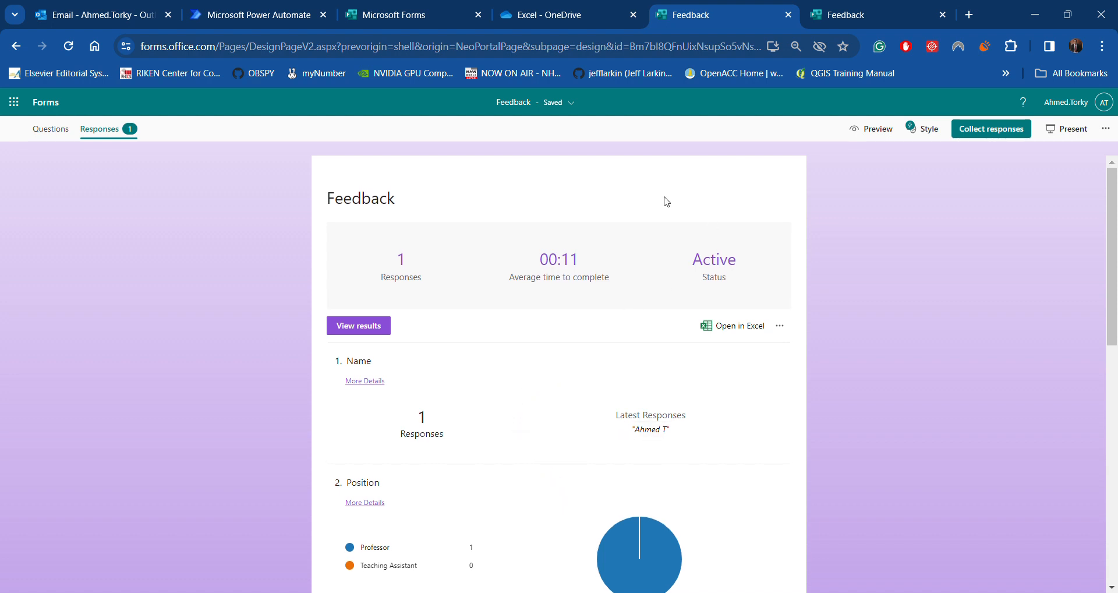
Return to the Feedback form's Questions view
click(52, 129)
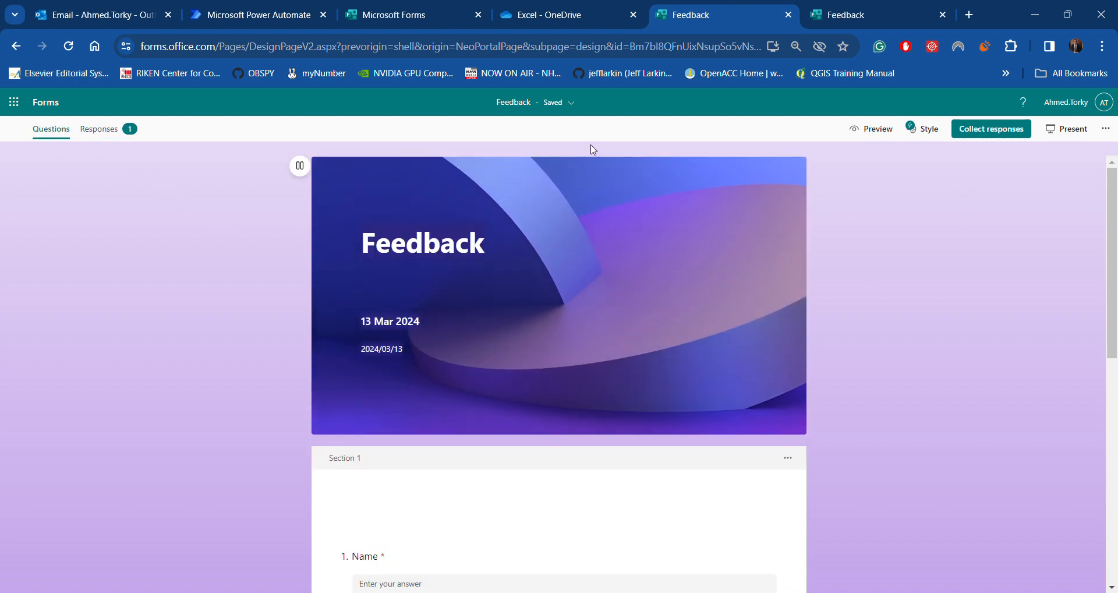
click(104, 129)
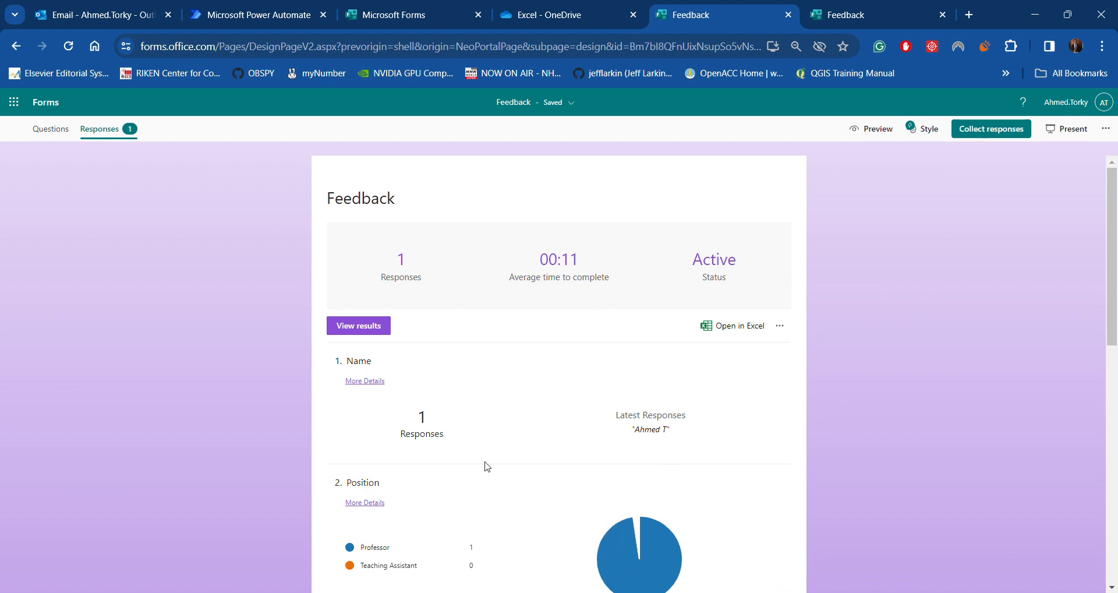
click(51, 134)
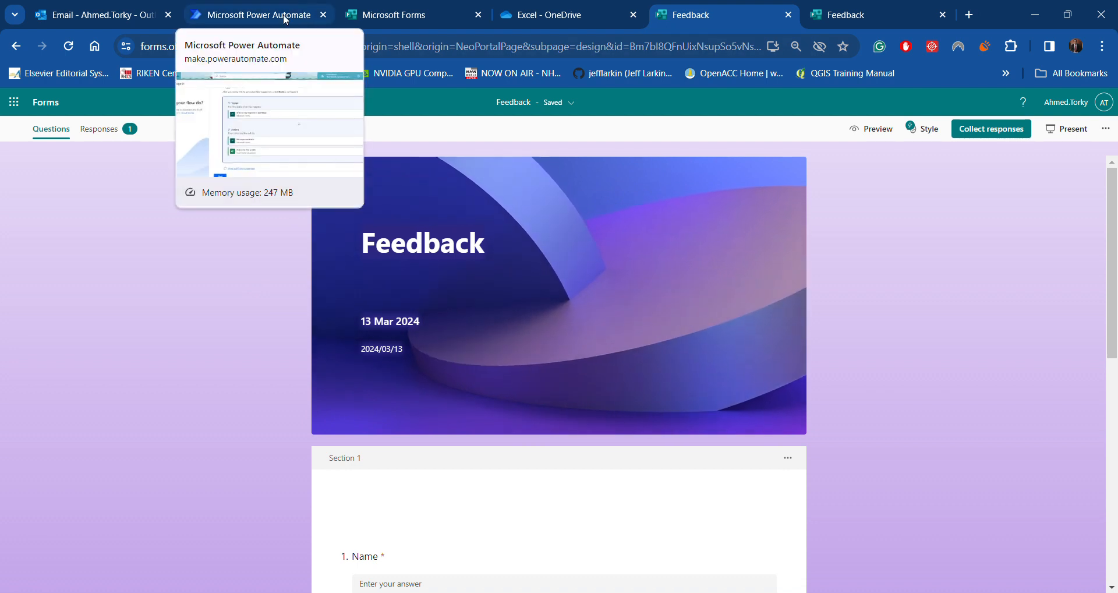
Open Power Automate in a new tab from the Microsoft 365 app launcher
click(17, 107)
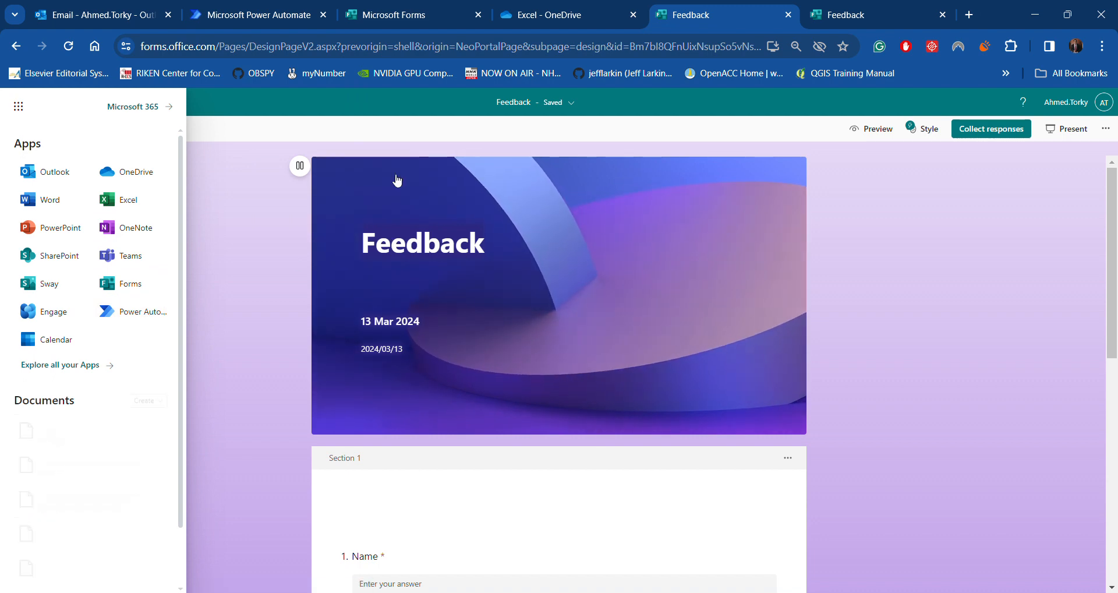
click(276, 22)
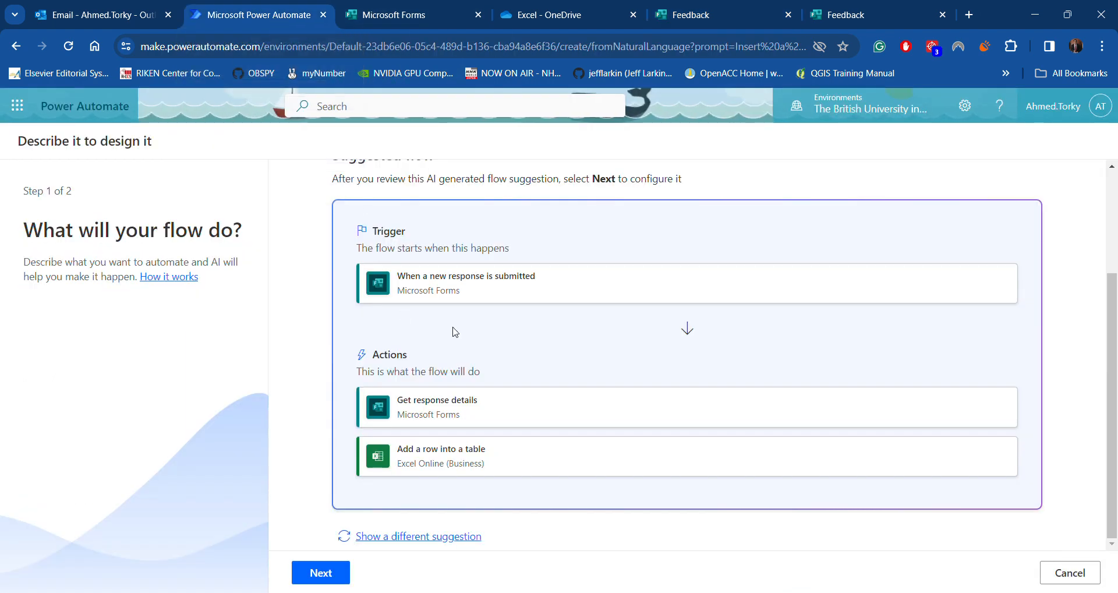
scroll(456, 332, up, 3)
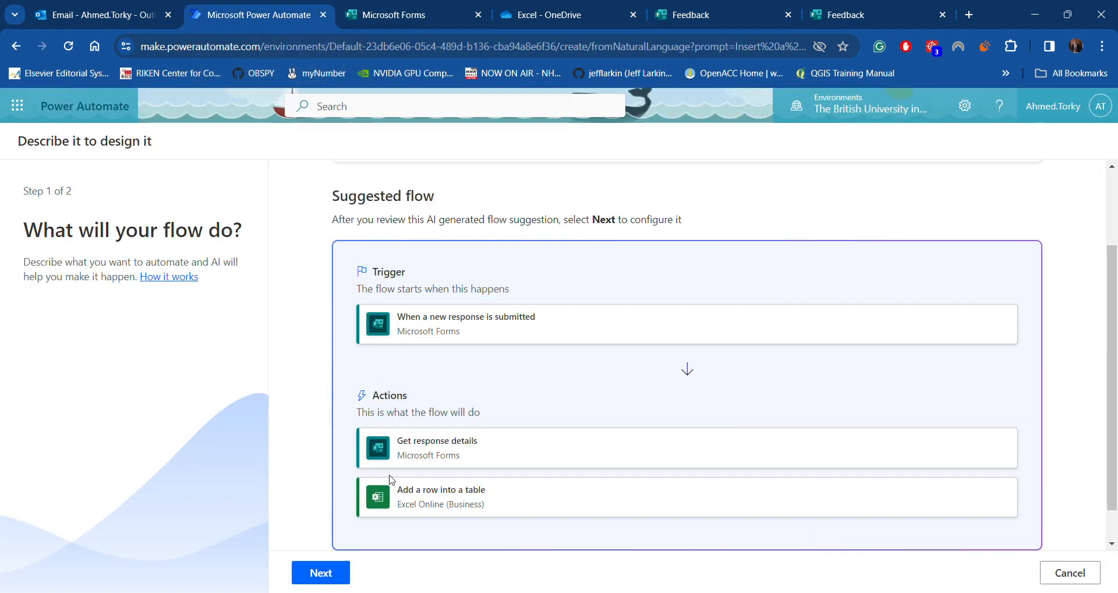
click(17, 105)
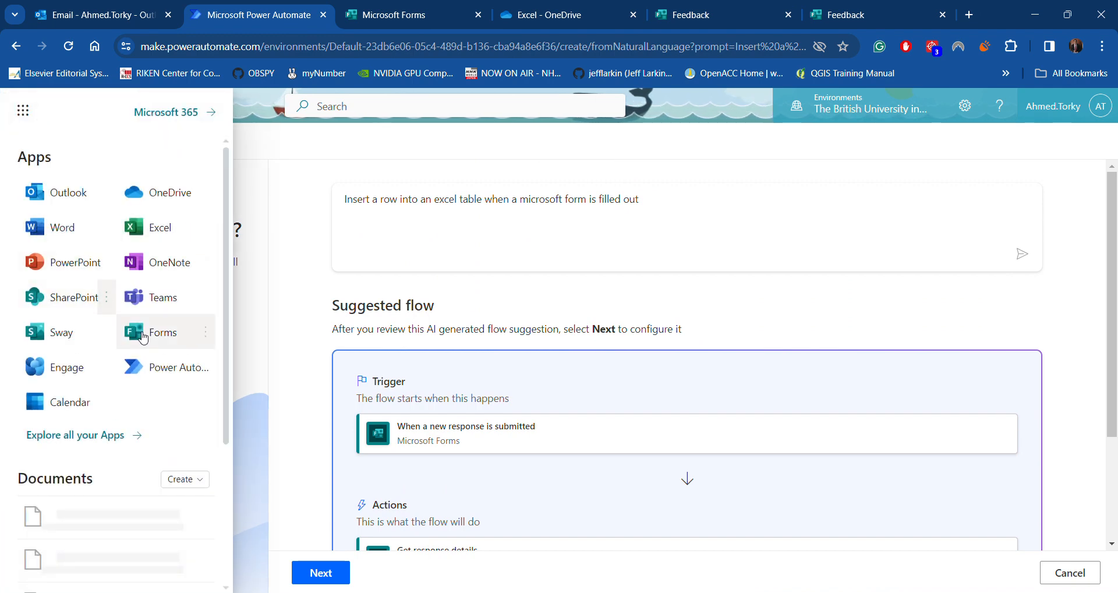
click(165, 370)
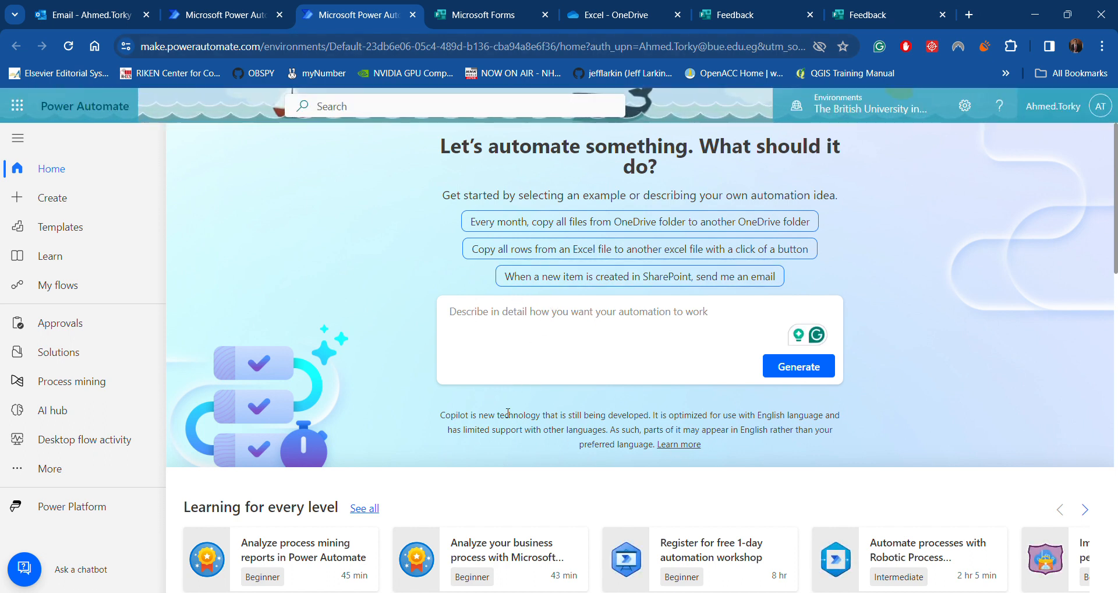
Describe the flow as 'When a response is recieved in microsoft form, send an email'
click(485, 314)
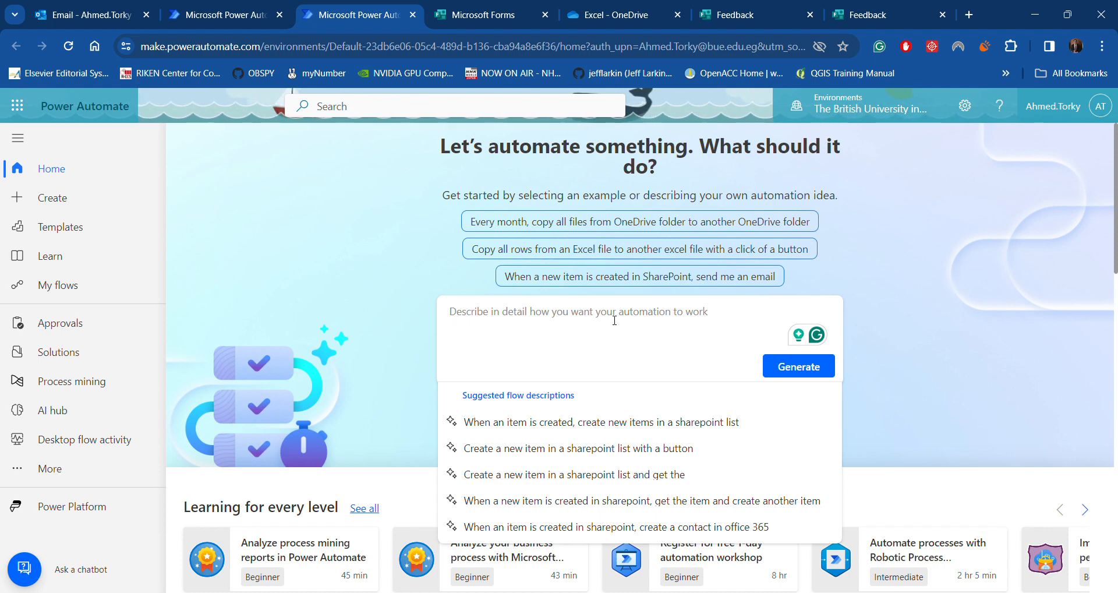
key(Caps_Lock)
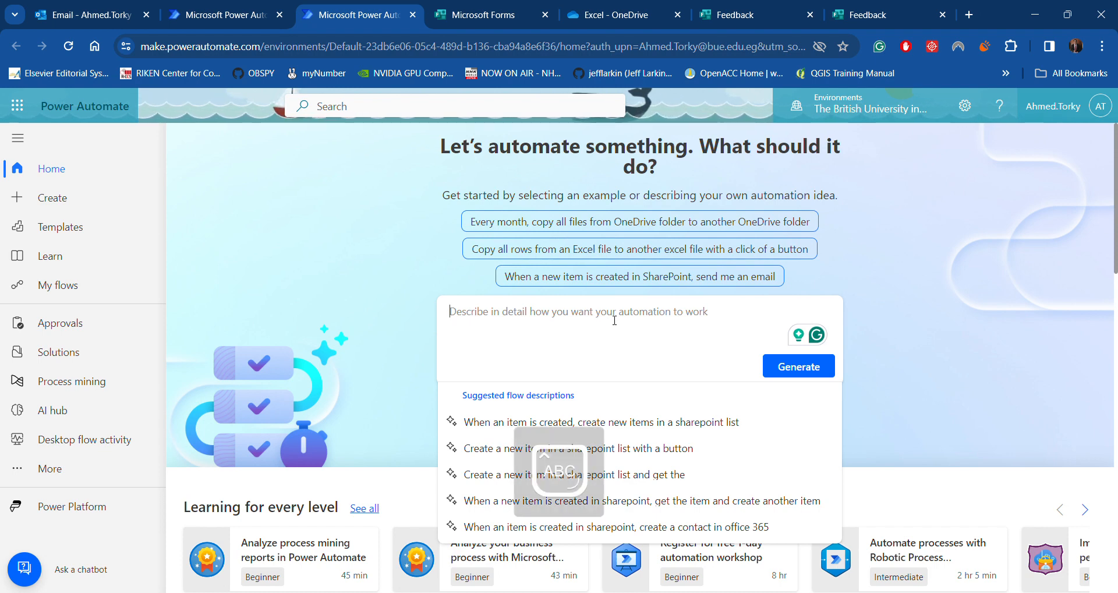
text(W)
key(Caps_Lock)
text(hen)
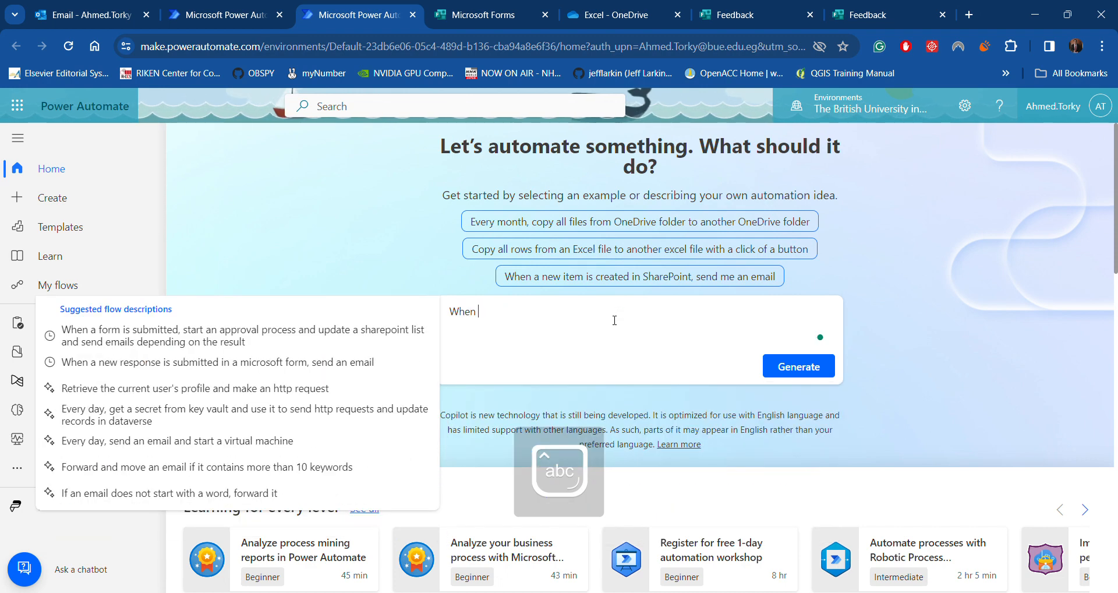
text( a form is)
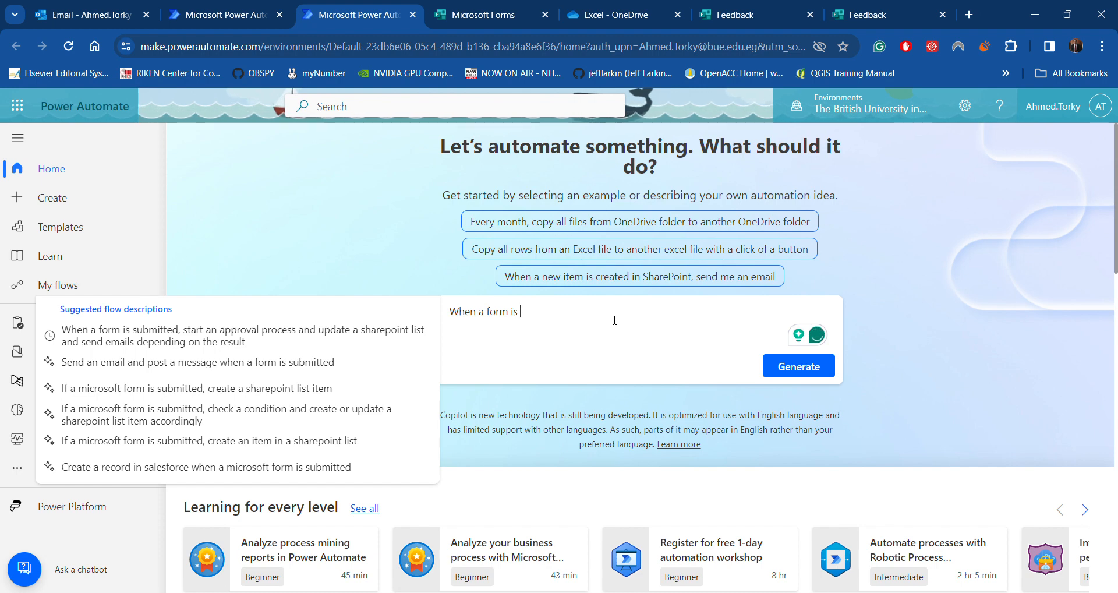
key(BackSpace)
key(BackSpace)
key(BackSpace)
key(BackSpace)
key(BackSpace)
key(BackSpace)
key(BackSpace)
key(BackSpace)
key(BackSpace)
key(BackSpace)
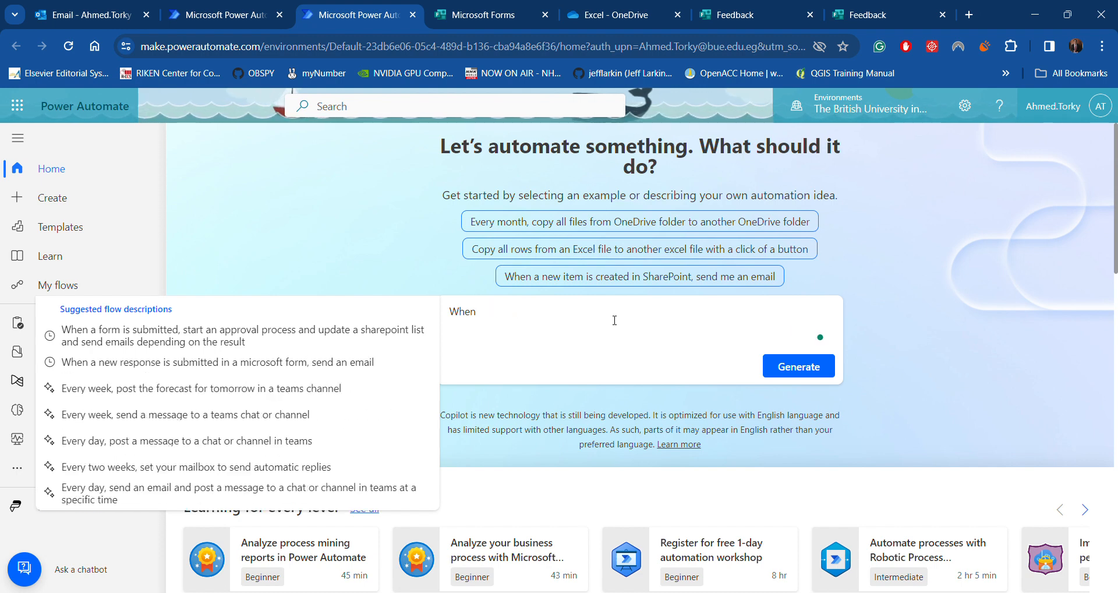
text(a respons)
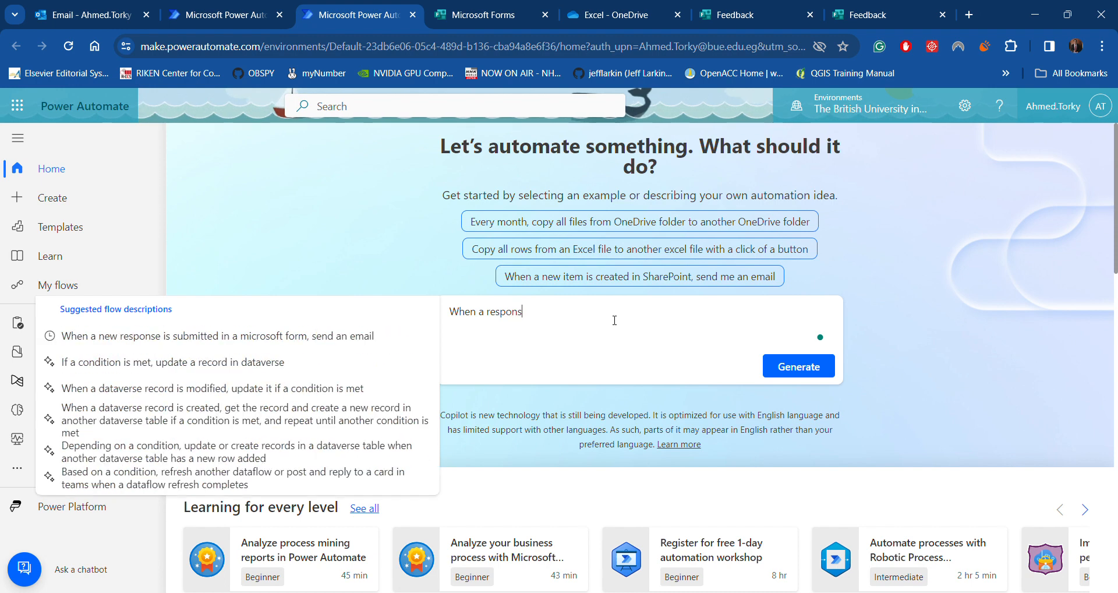
text(e is rec)
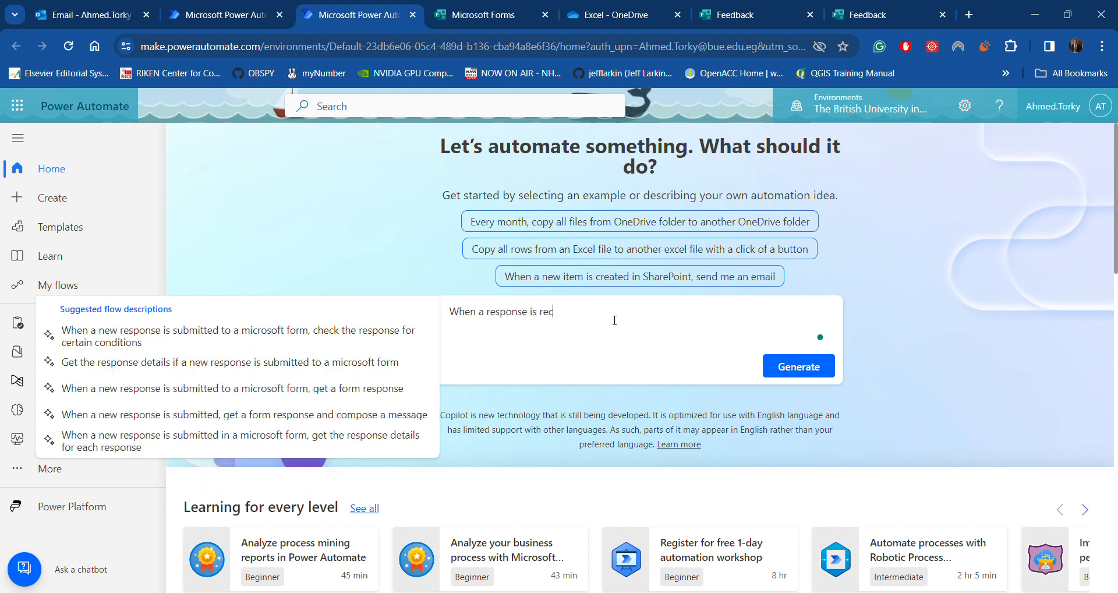
text(ieved in)
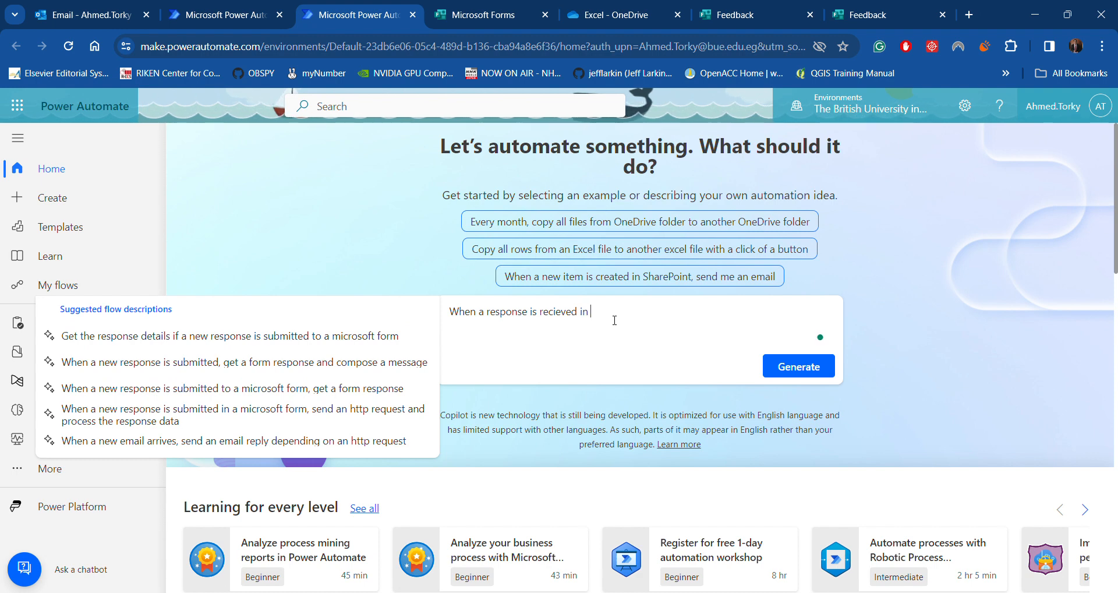
text( micr)
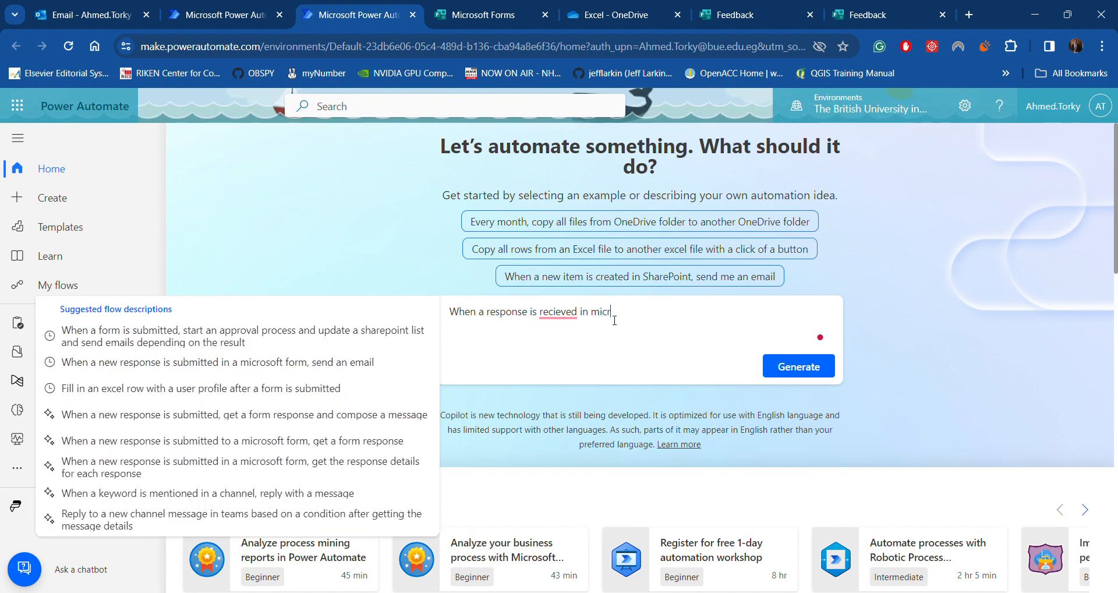
text(osoft for)
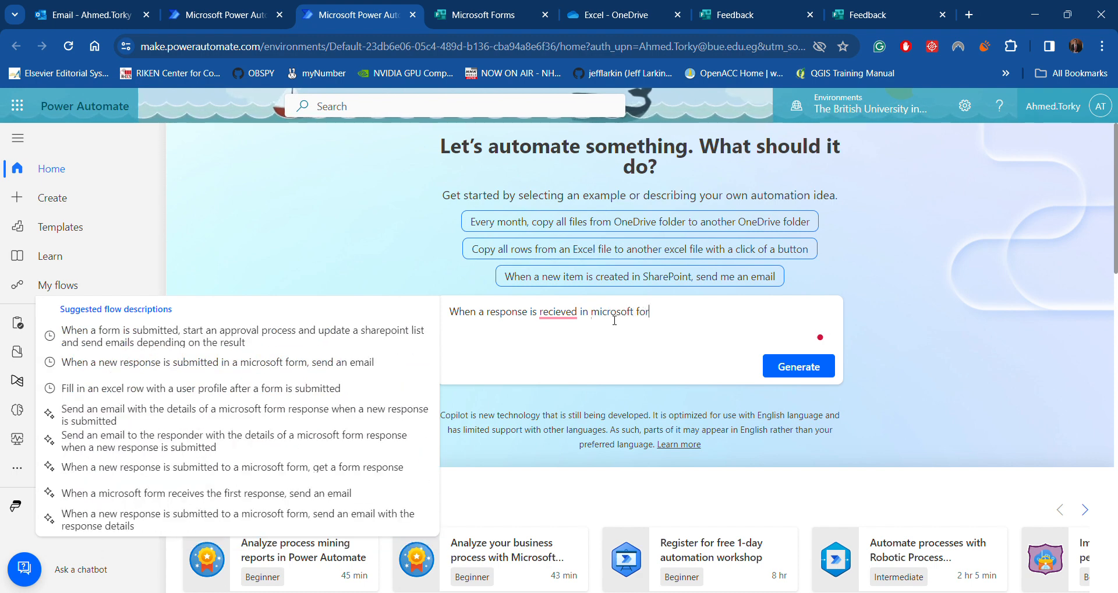
text(m, s)
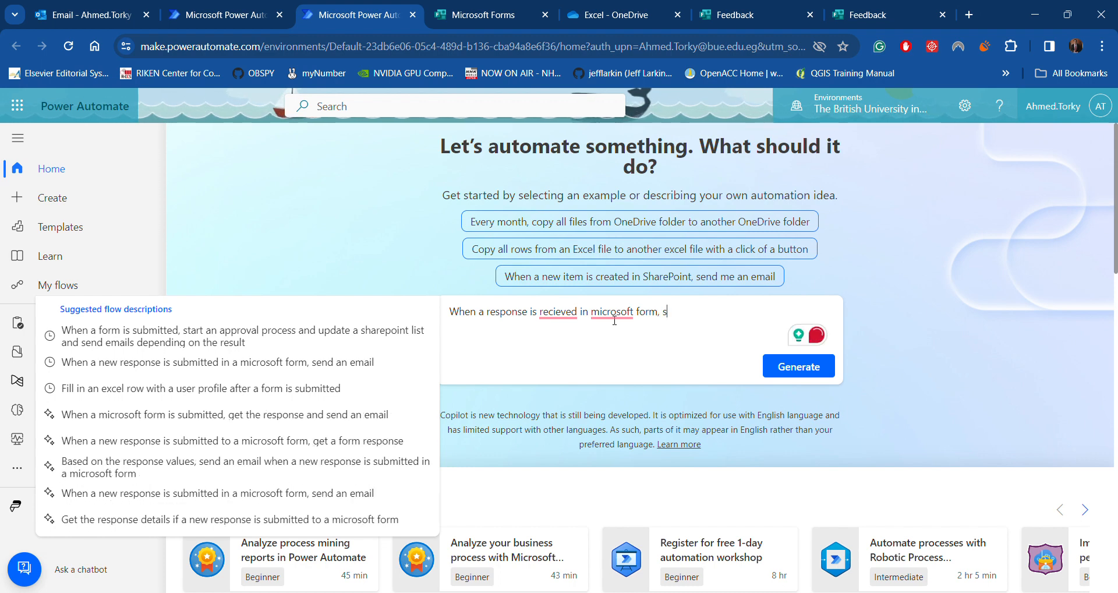
text(end an)
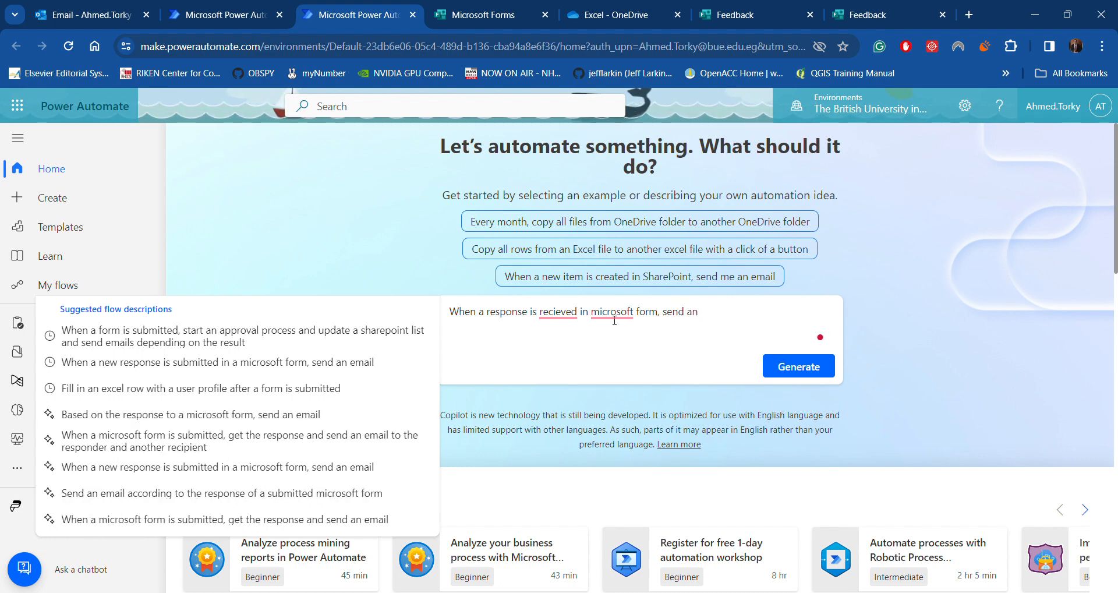
text( email)
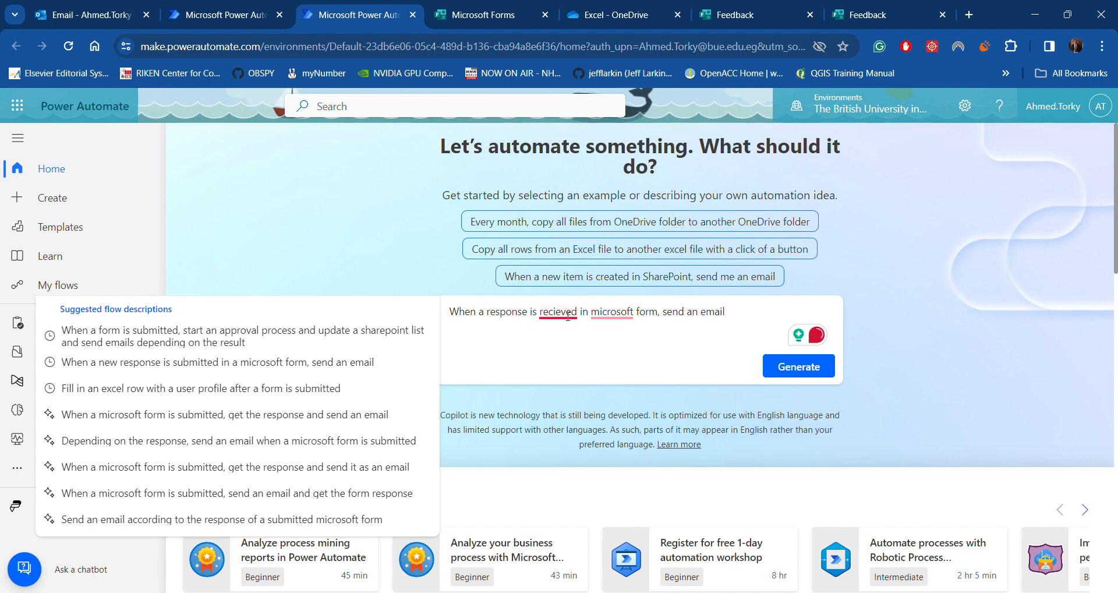
Accept the fixes spelling 'received' correctly and capitalizing 'Microsoft'
click(558, 312)
click(557, 353)
click(623, 315)
click(618, 353)
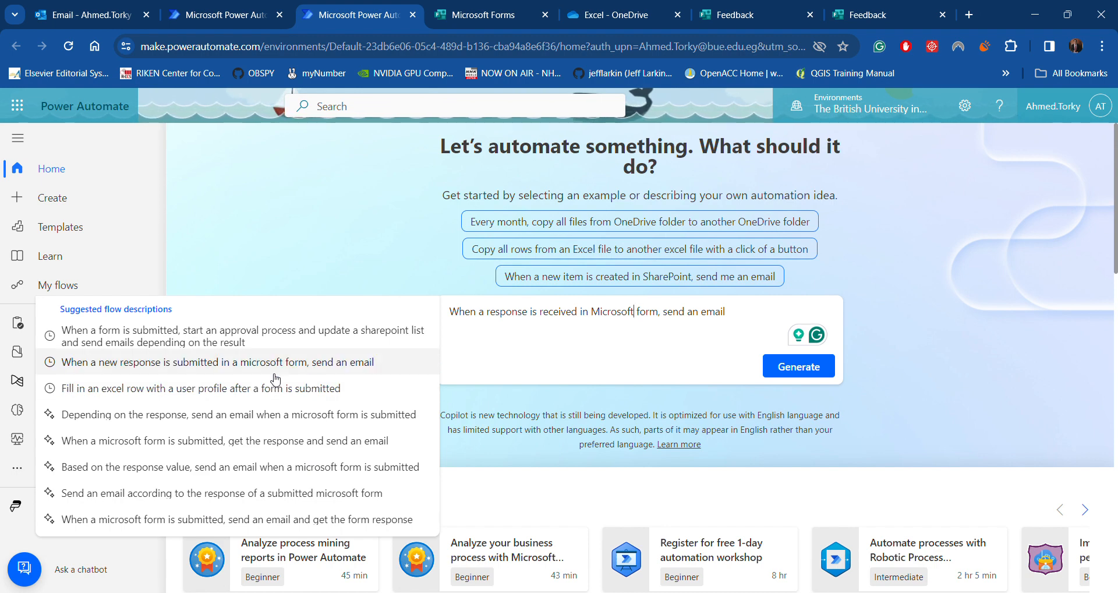
Choose the suggestion that emails on each new Forms response and review the proposed flow
click(213, 363)
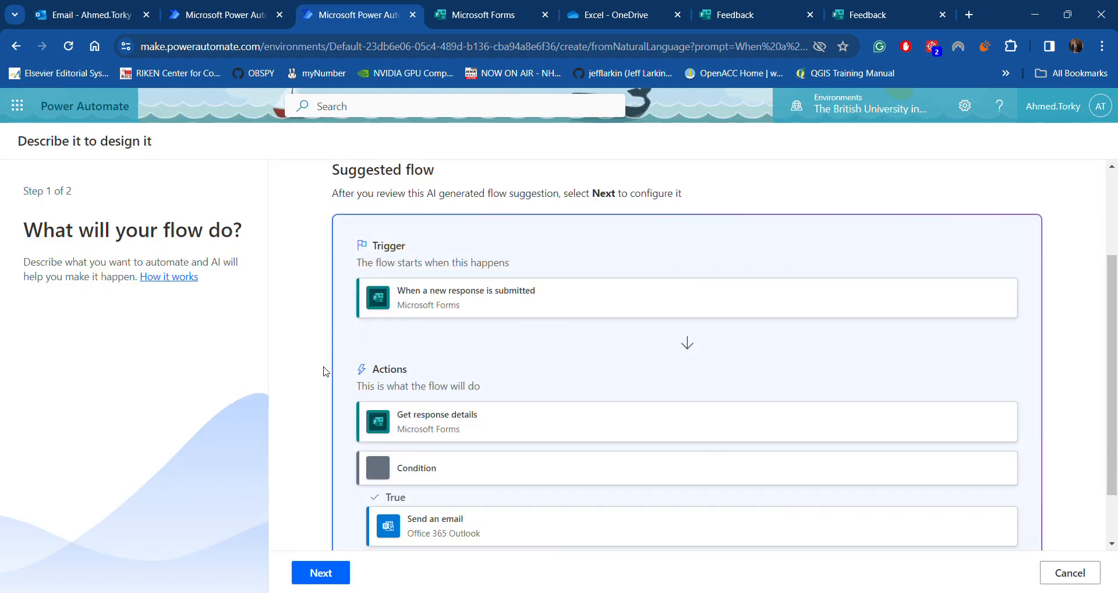
scroll(414, 356, down, 1)
scroll(480, 428, up, 3)
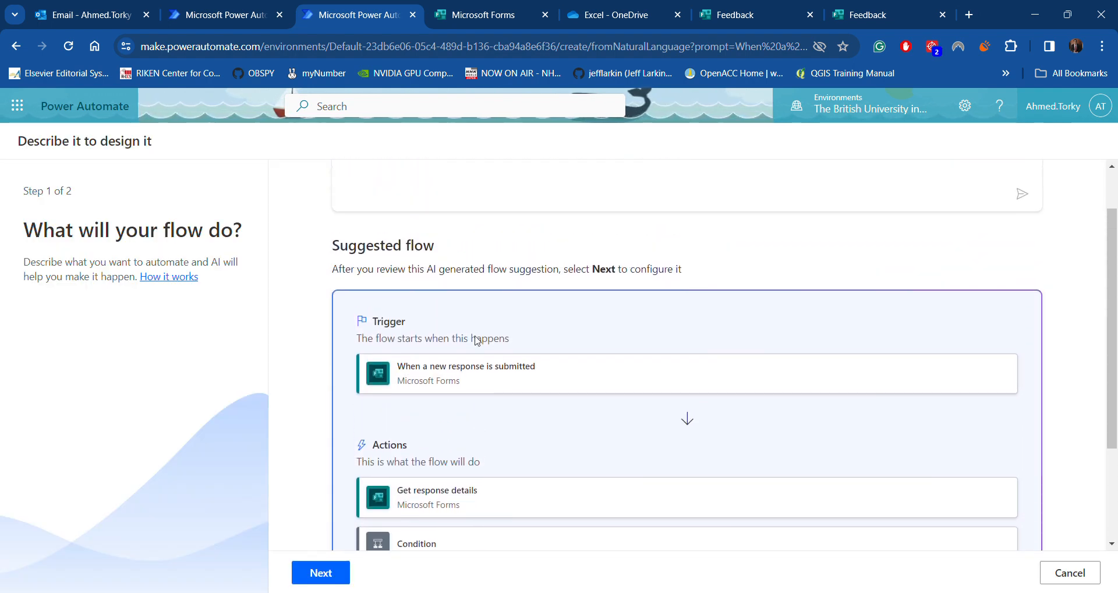
scroll(477, 341, down, 3)
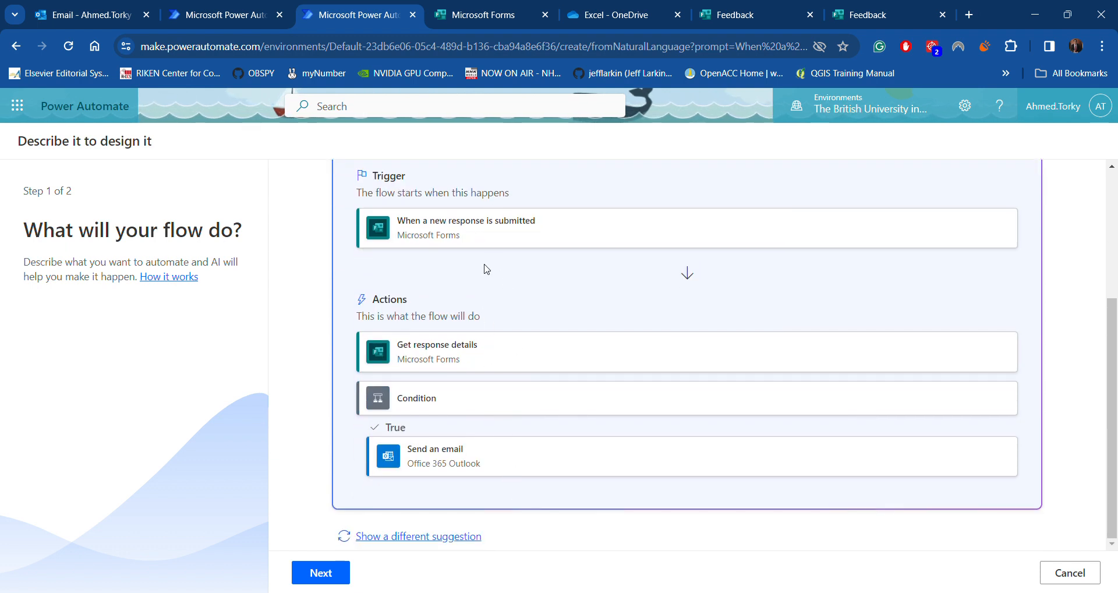
scroll(489, 291, up, 1)
scroll(488, 304, down, 1)
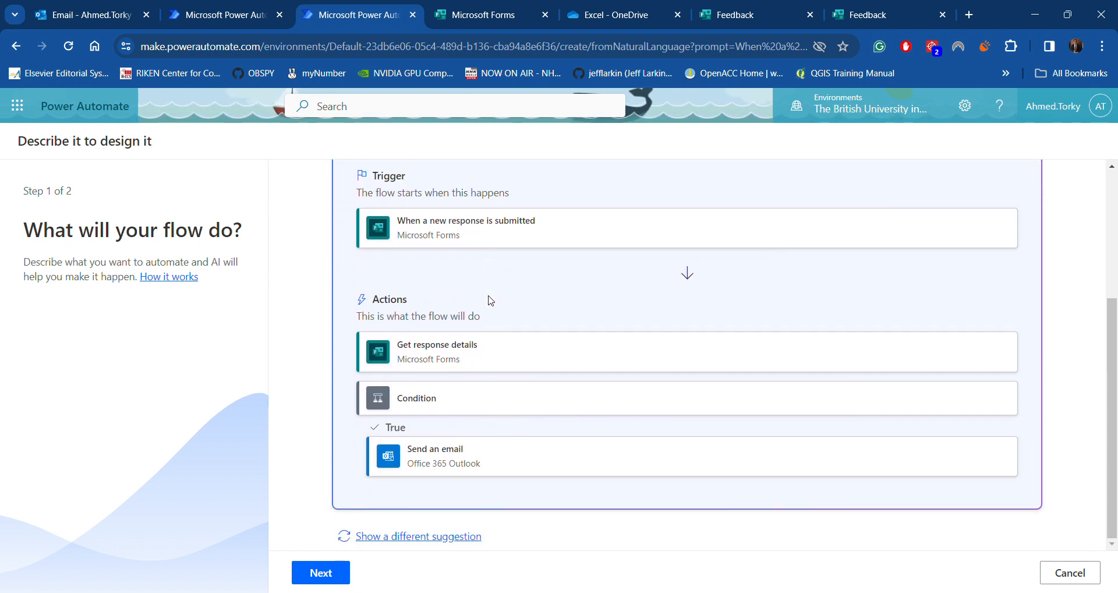
scroll(491, 300, up, 1)
Go over the trigger and Get response details steps, then create the flow
drag(407, 297, 539, 301)
click(401, 429)
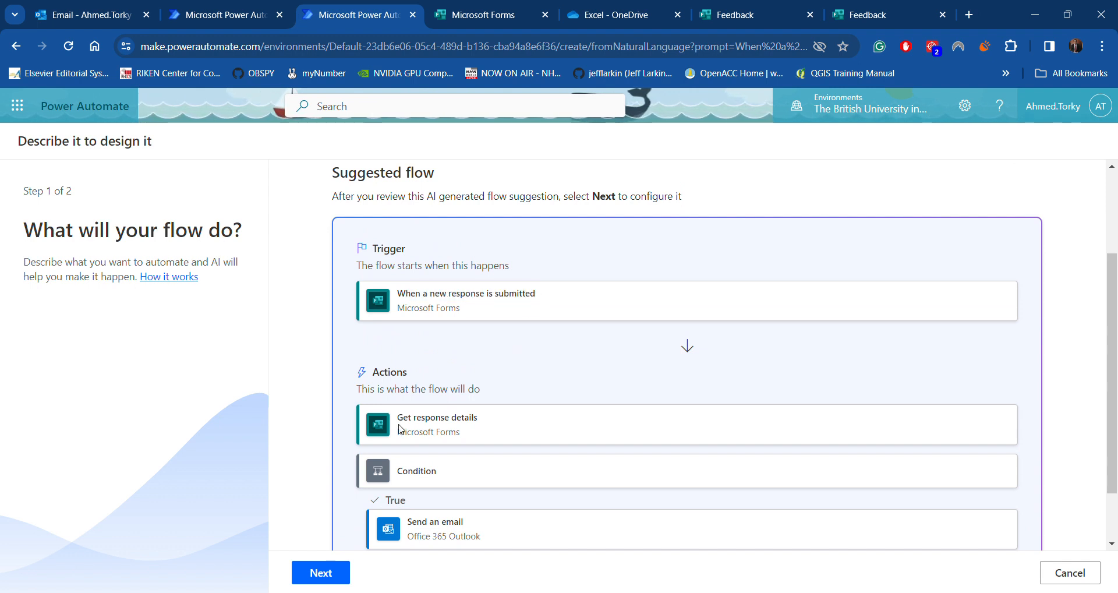
drag(399, 417, 474, 412)
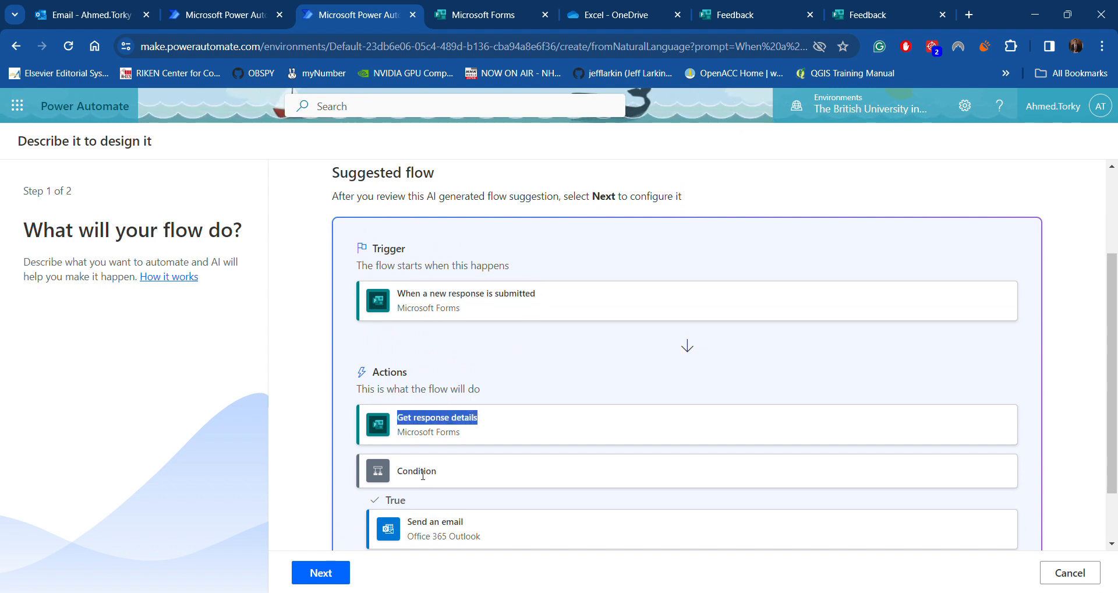
scroll(431, 479, down, 2)
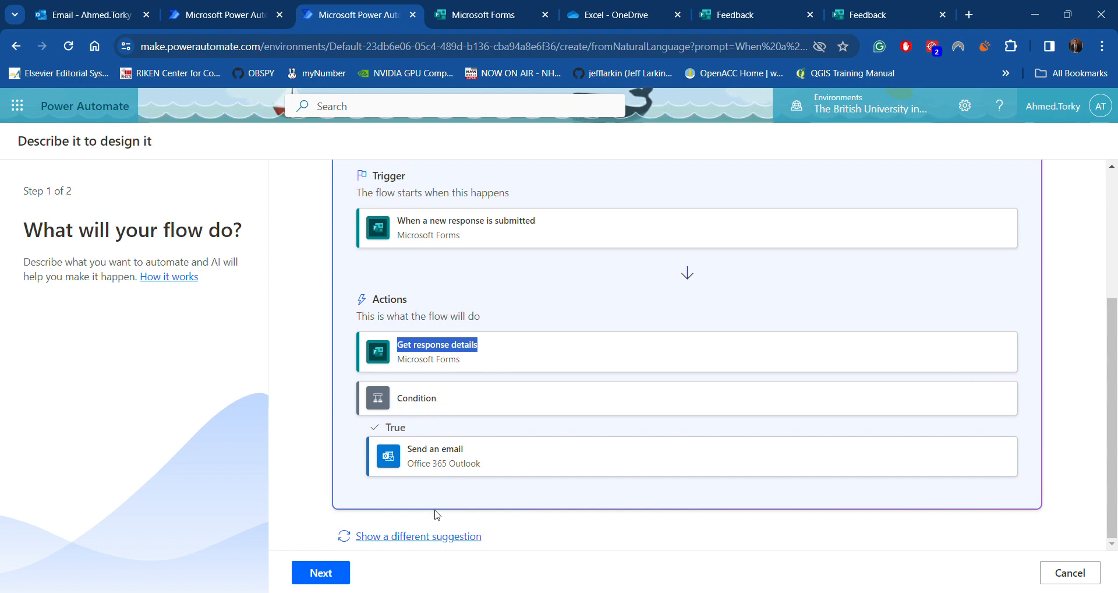
click(335, 573)
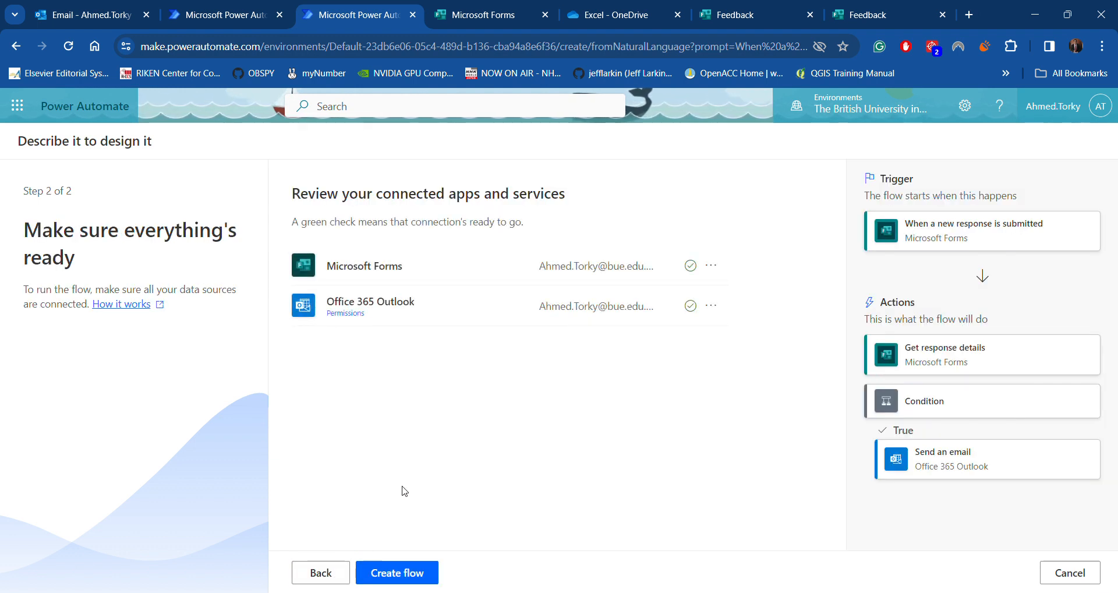
click(406, 576)
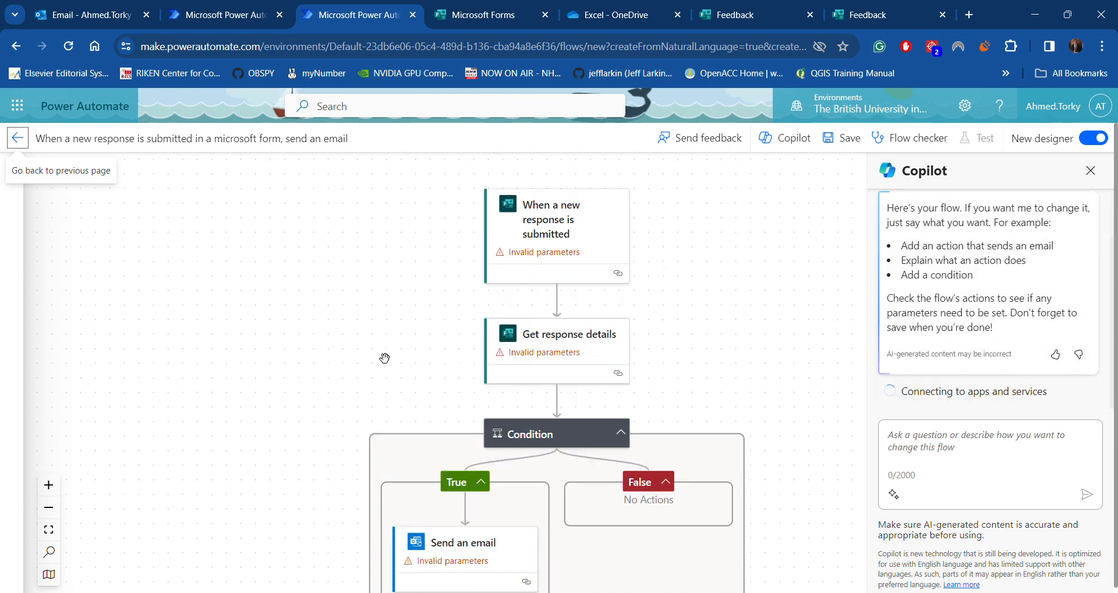
Set the new-response trigger's Form Id to the Feedback form
click(531, 242)
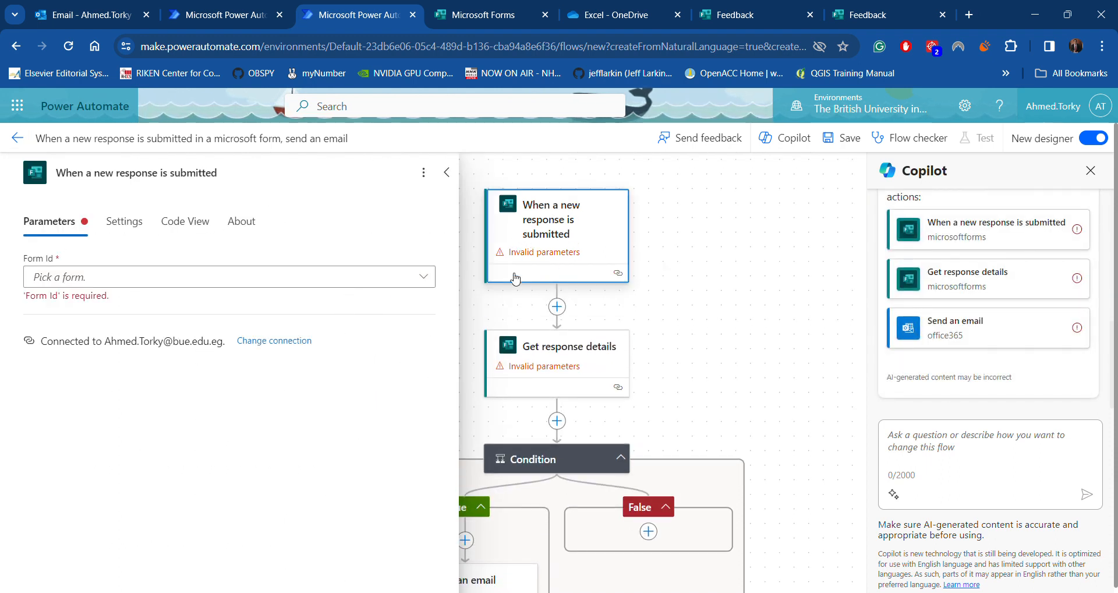
click(447, 172)
click(542, 256)
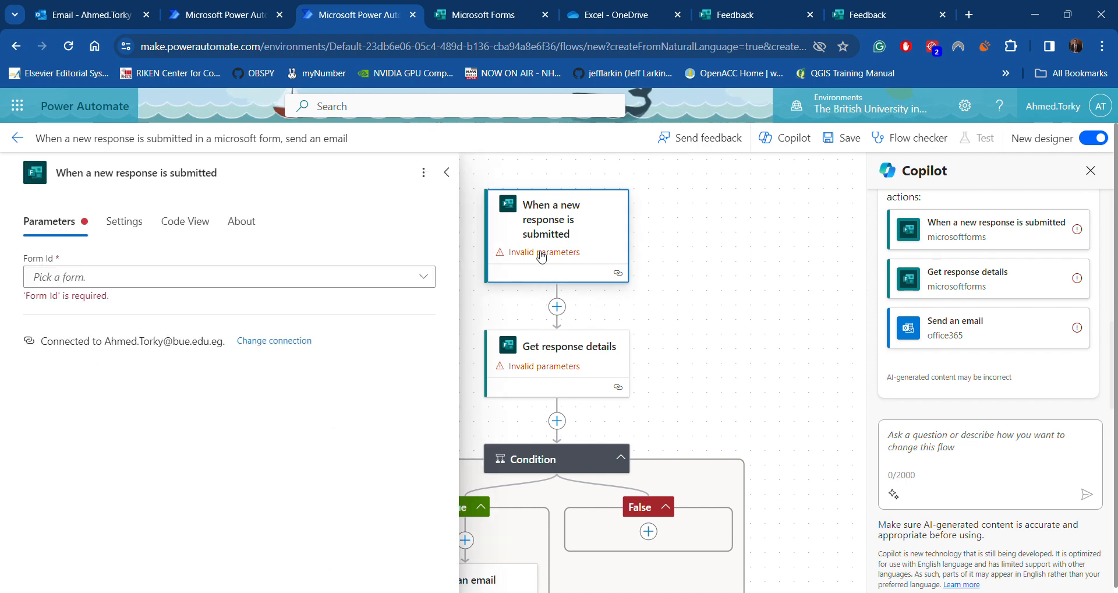
click(425, 278)
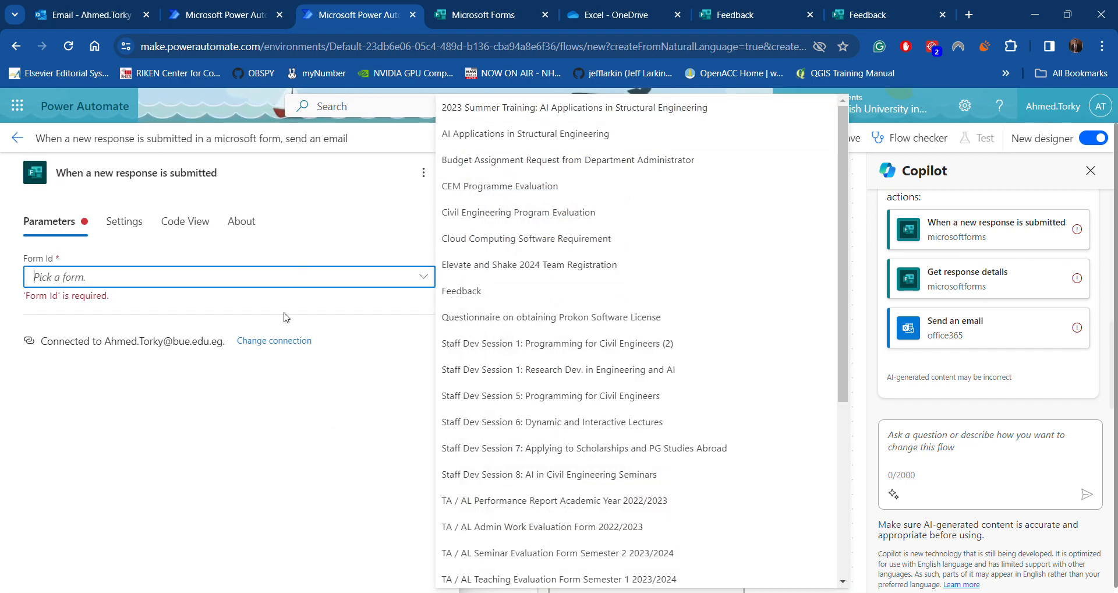
scroll(473, 412, down, 5)
scroll(474, 540, up, 5)
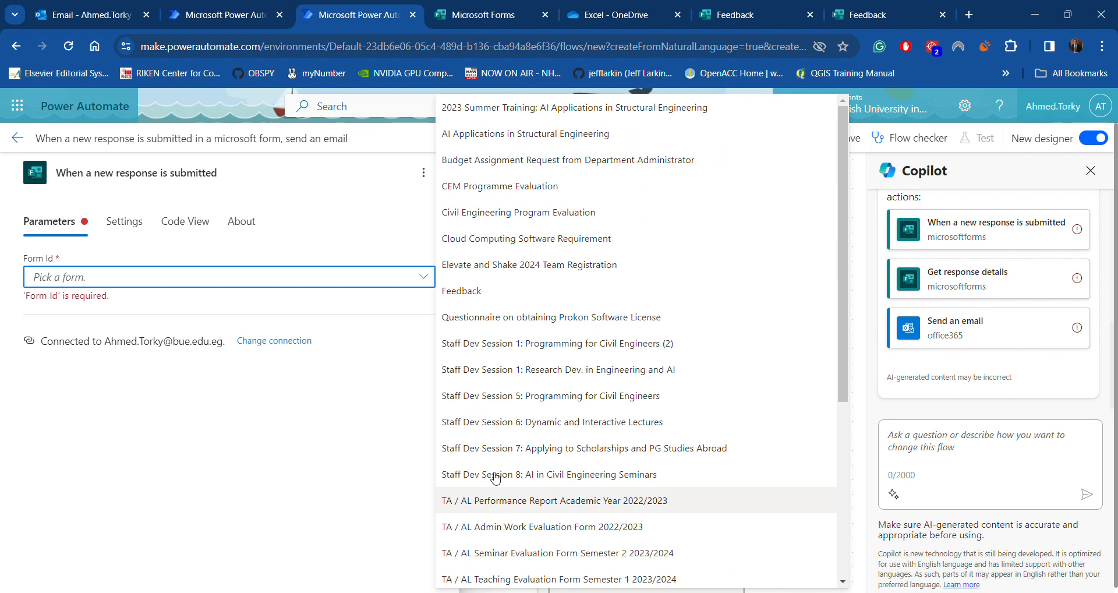
click(463, 291)
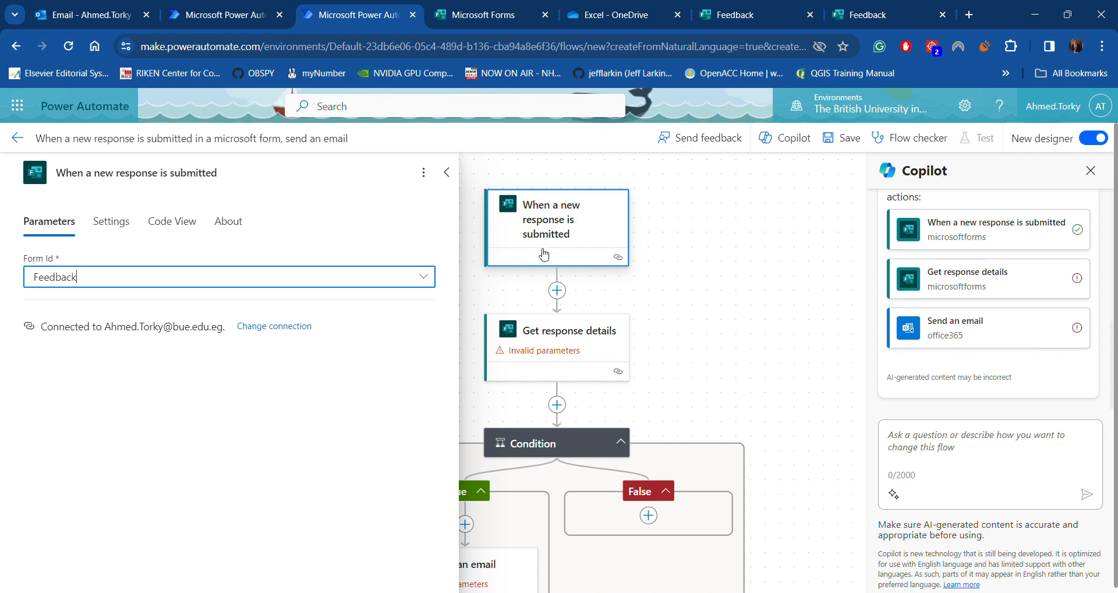
Set the Get response details step's Form Id to Feedback as well
click(551, 356)
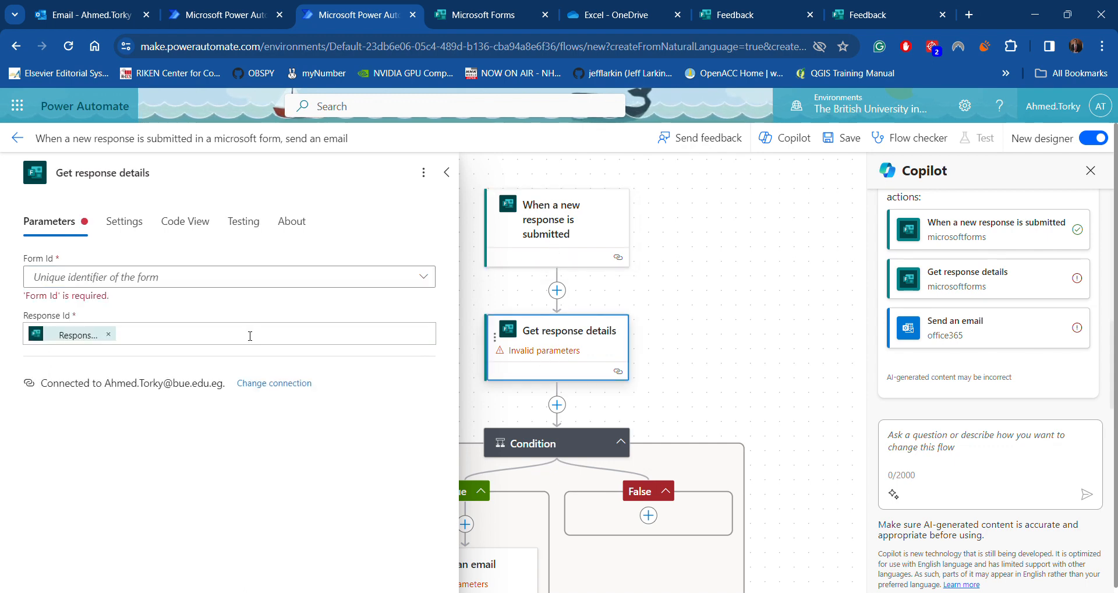
click(376, 277)
click(470, 293)
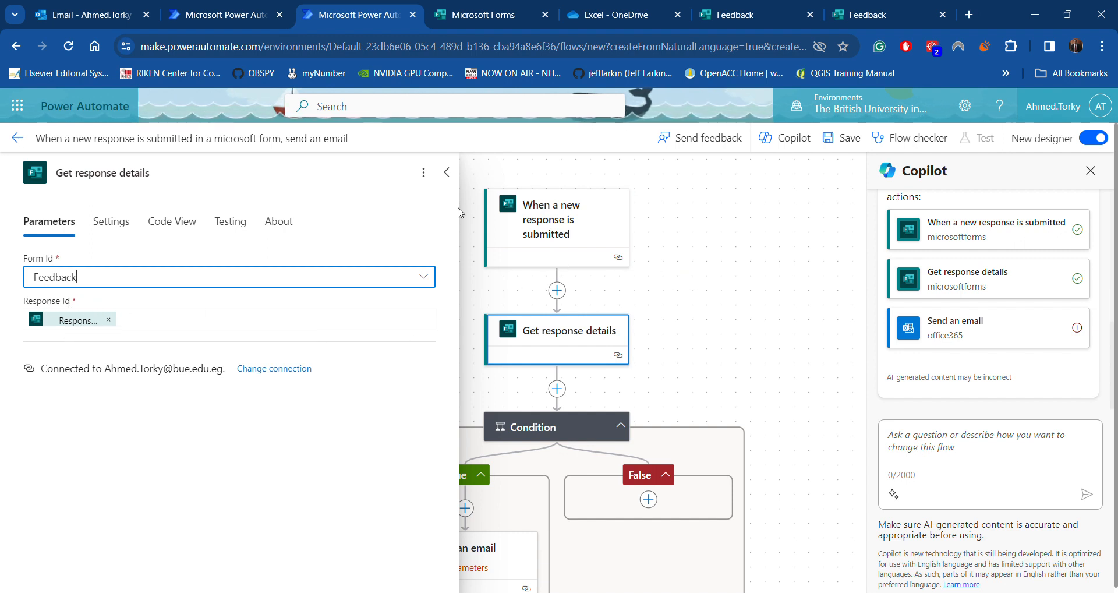
click(448, 175)
scroll(429, 431, down, 2)
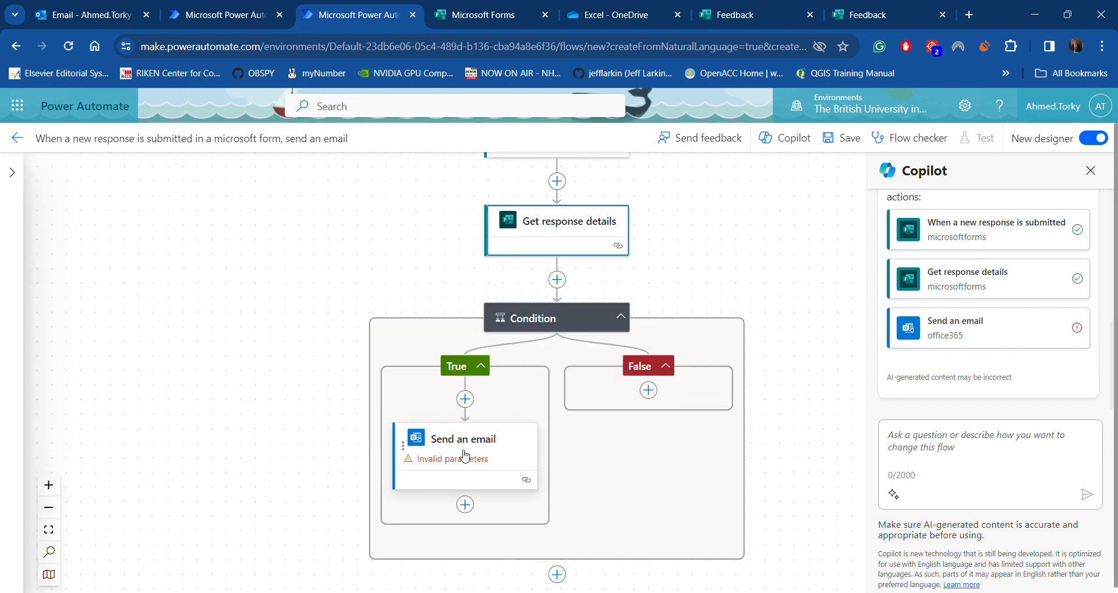
Enter a custom recipient e-mail address in the Send an email step's To field
click(465, 456)
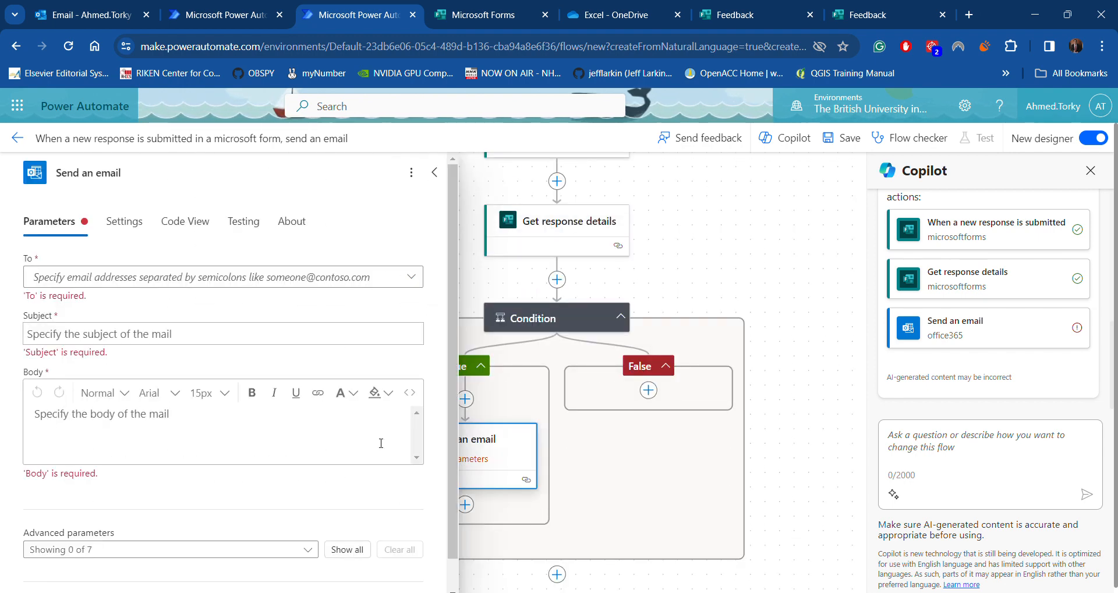
click(138, 278)
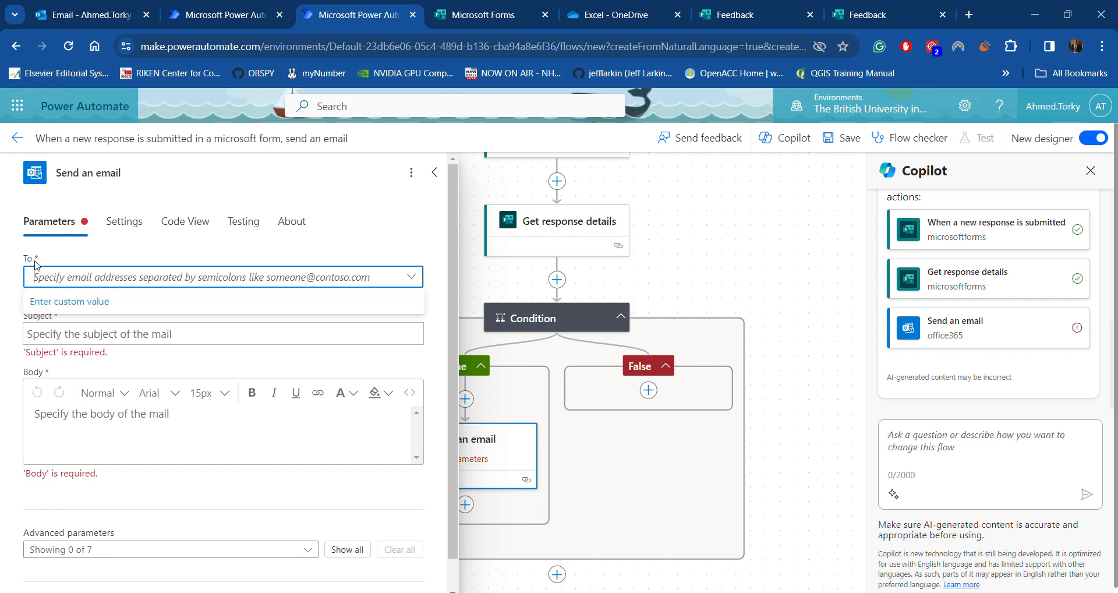
click(71, 308)
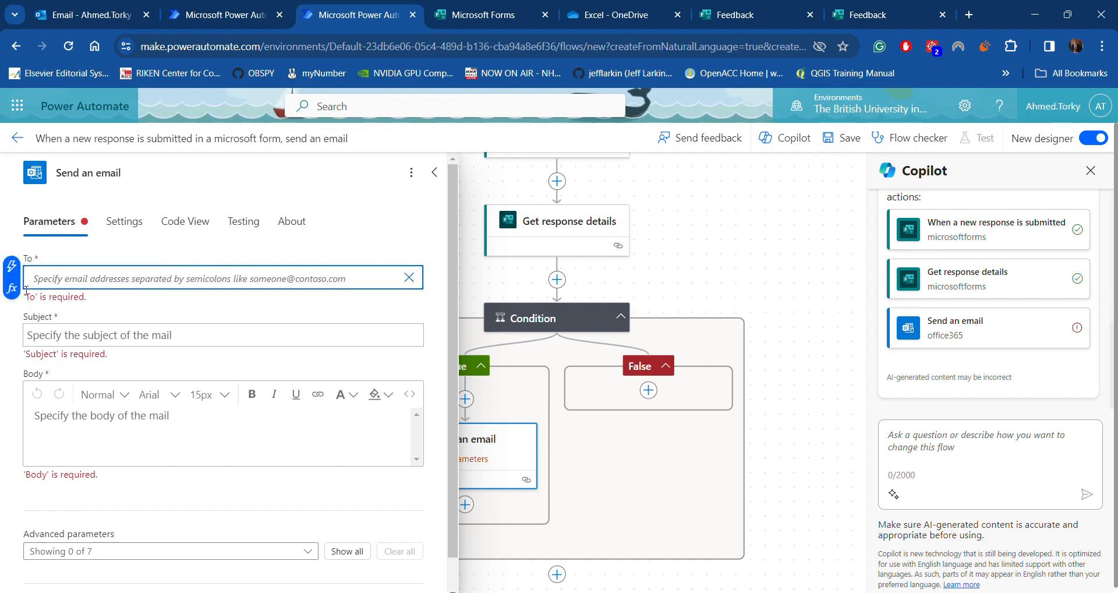
click(11, 266)
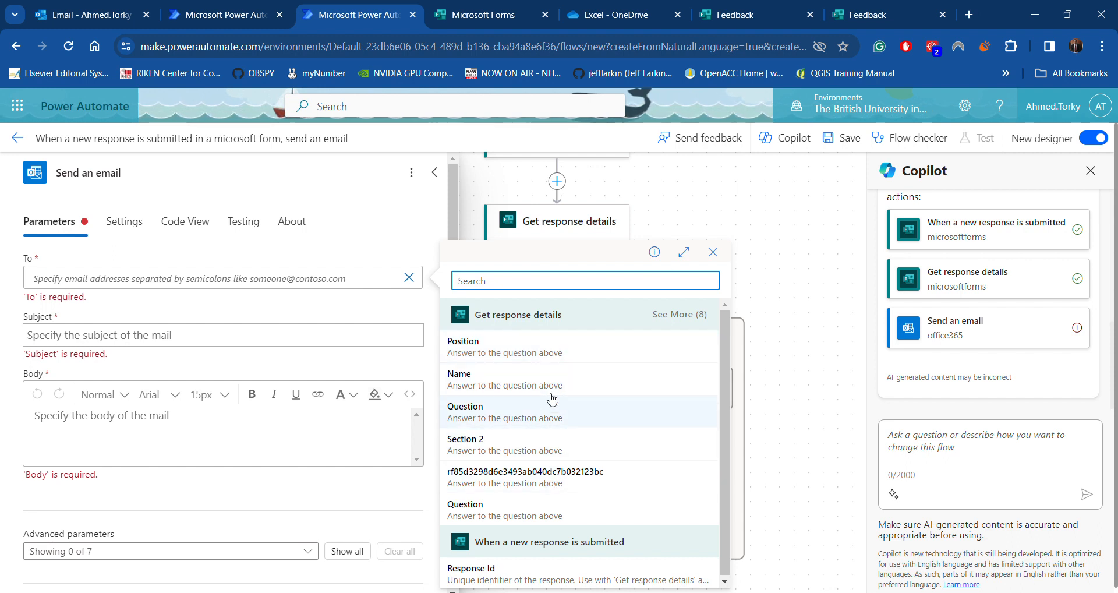
click(193, 277)
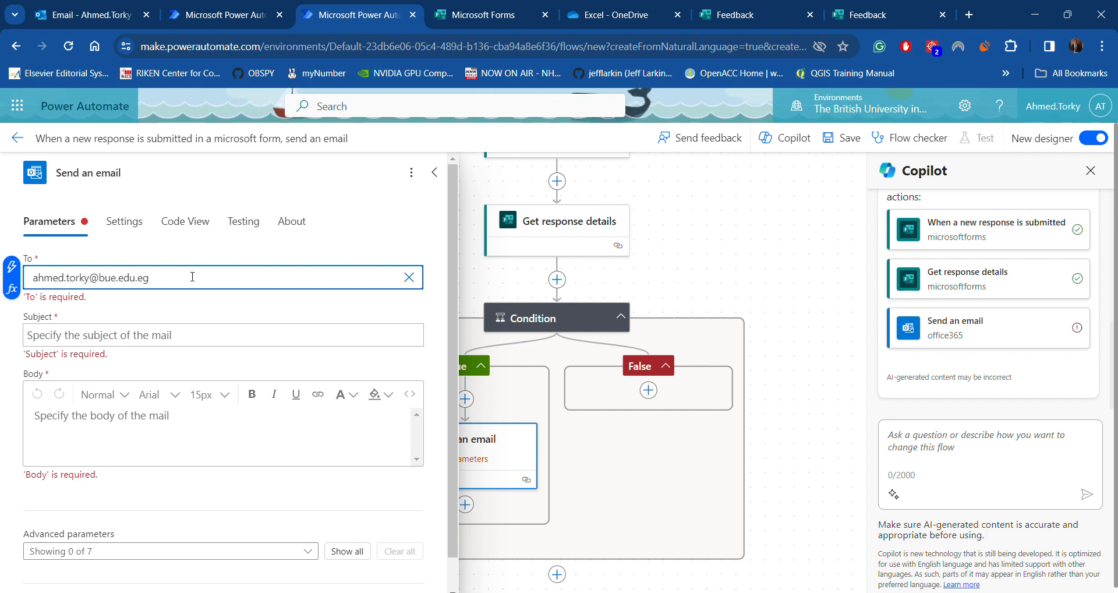
click(10, 266)
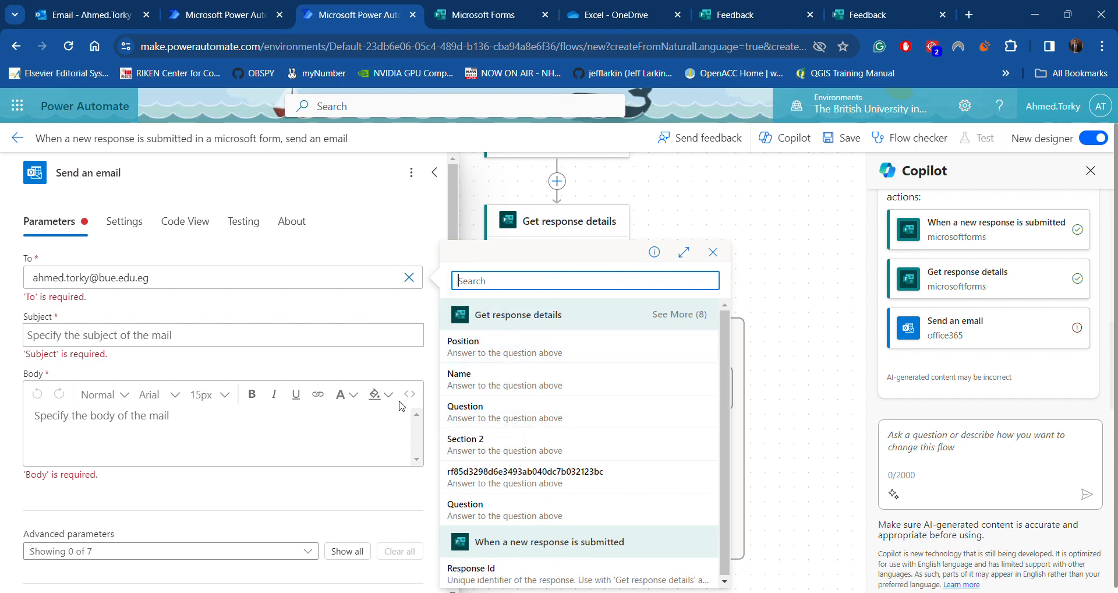
click(120, 335)
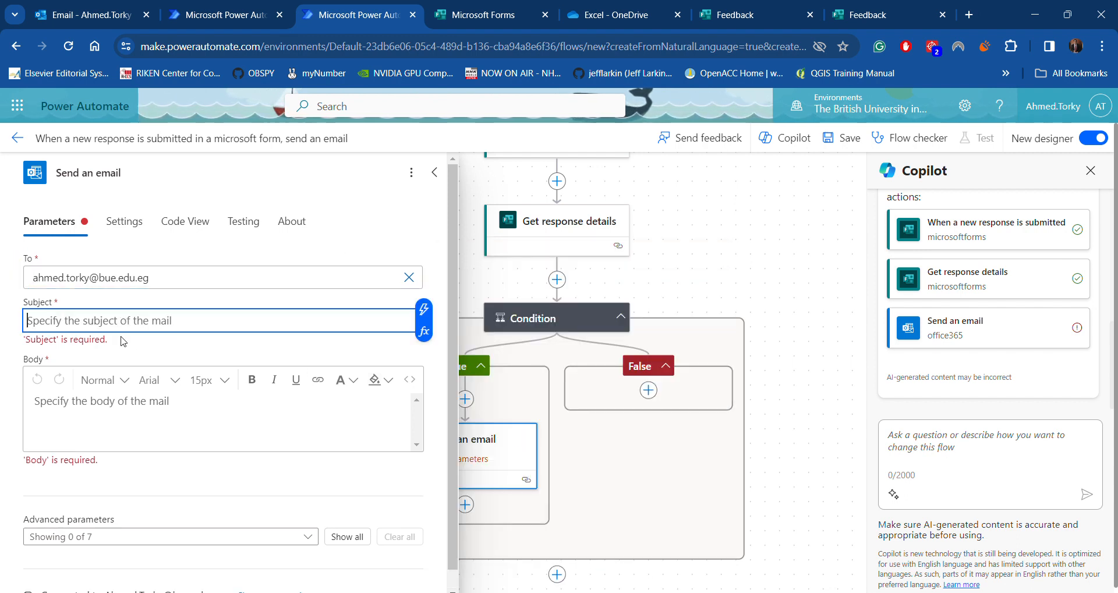
Enter subject 'Feedback' and insert the Position, Name and Question answers into the body
text(Feedback)
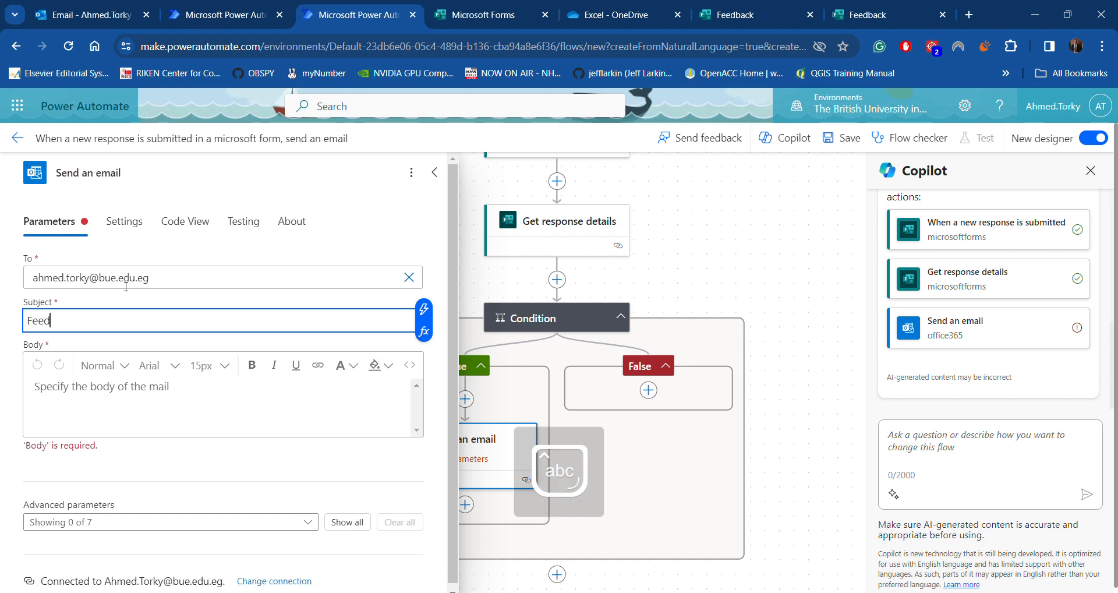
click(103, 412)
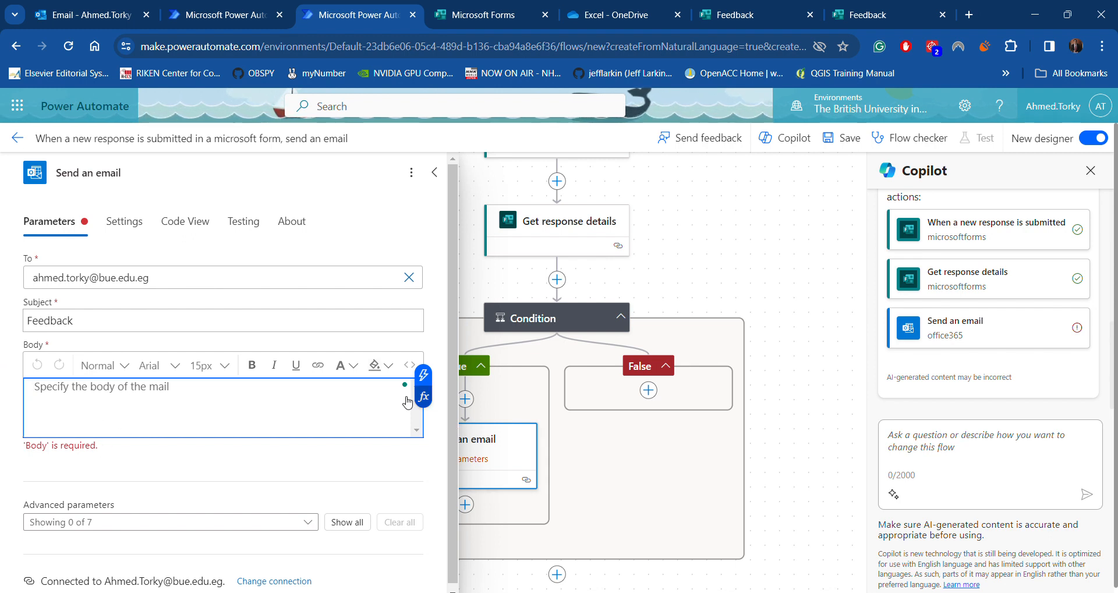
click(423, 373)
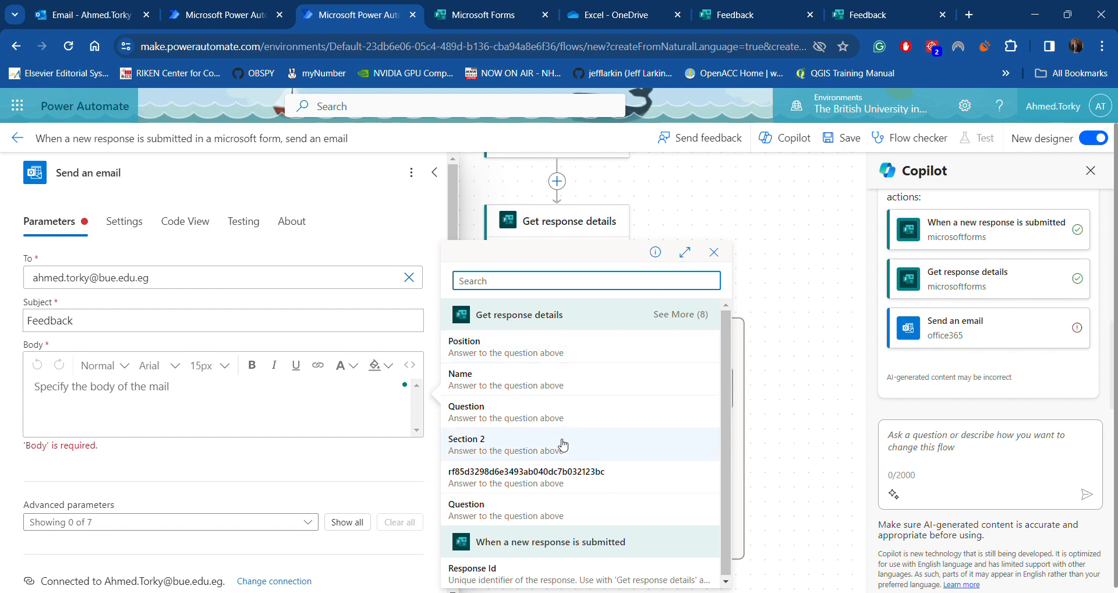
click(565, 347)
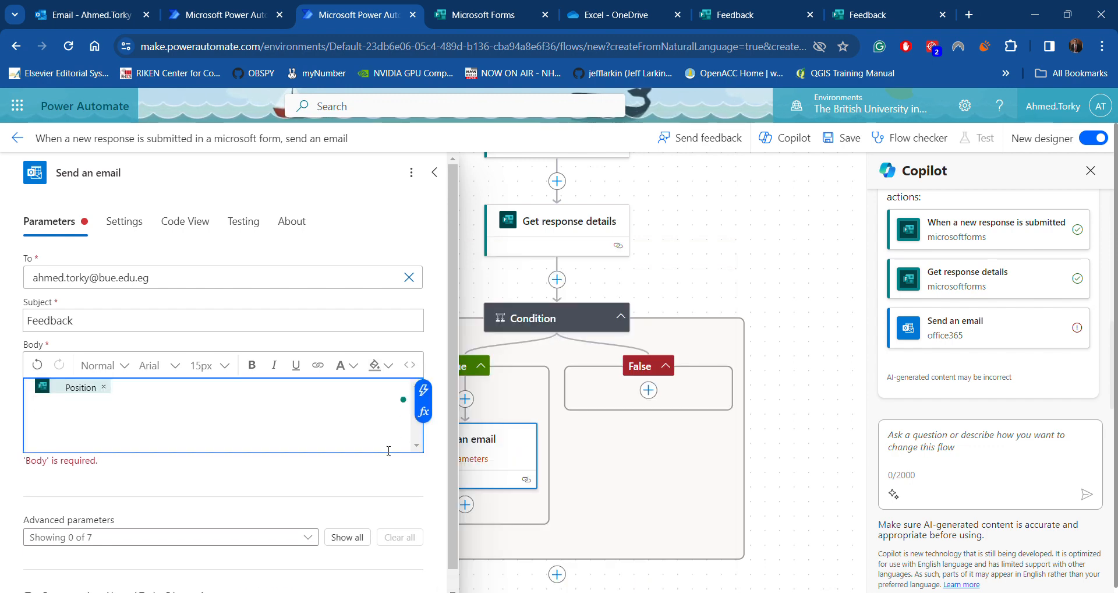
click(423, 375)
click(518, 389)
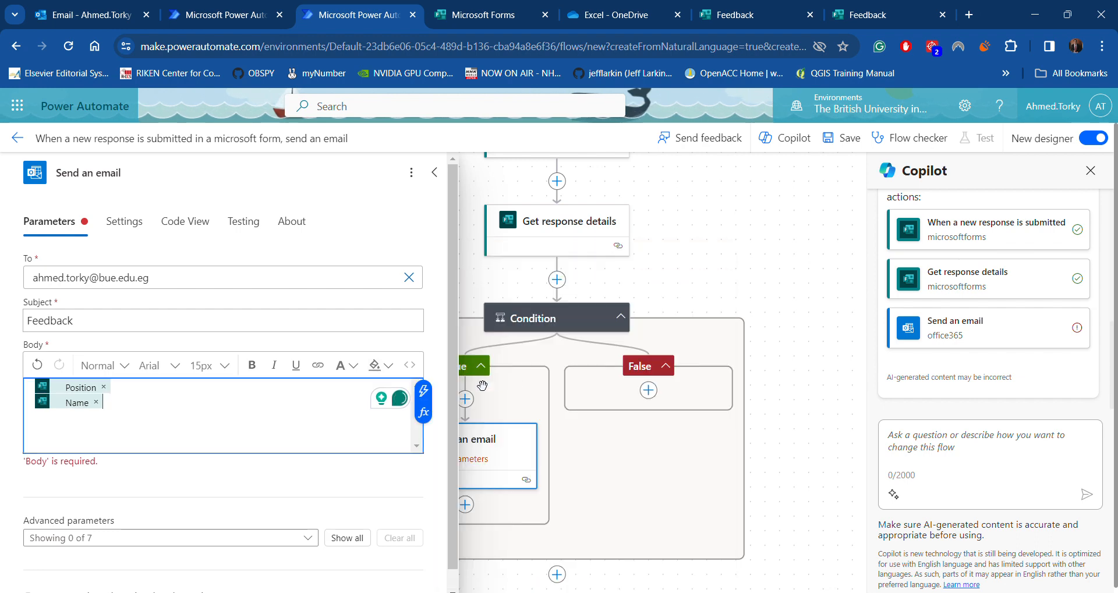
click(423, 404)
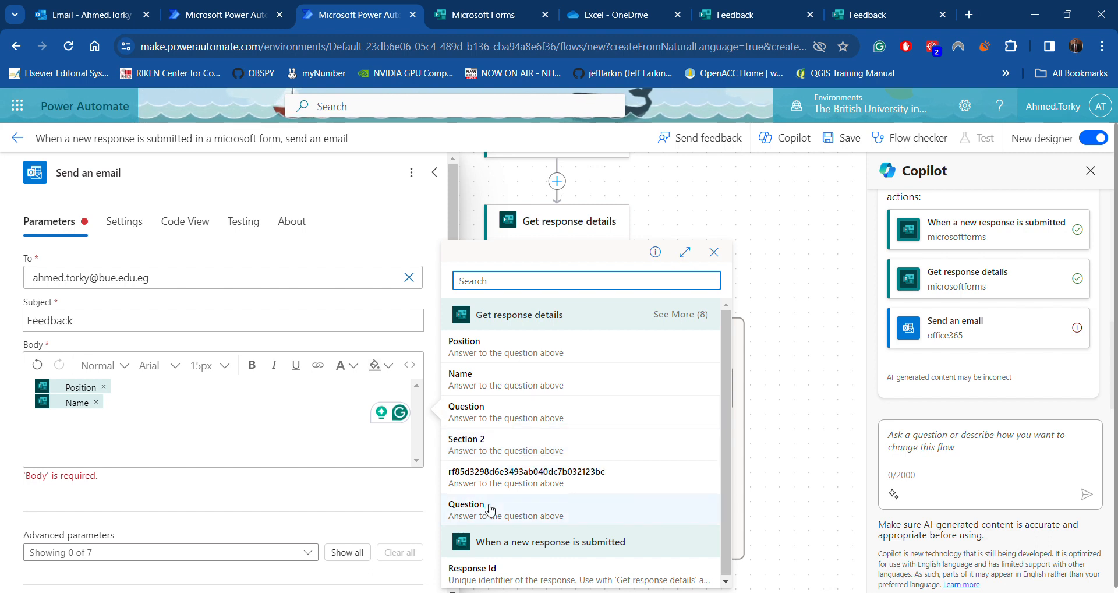
click(516, 411)
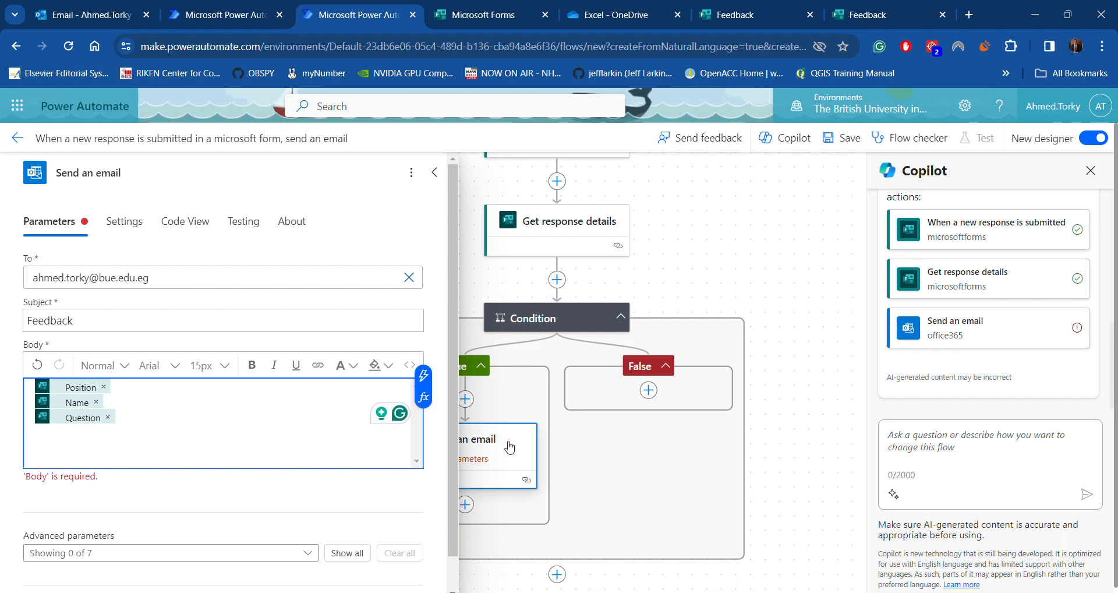
Label the answers 'The person who applied is:', 'Their name is:' and 'Their answer is:'
text(The )
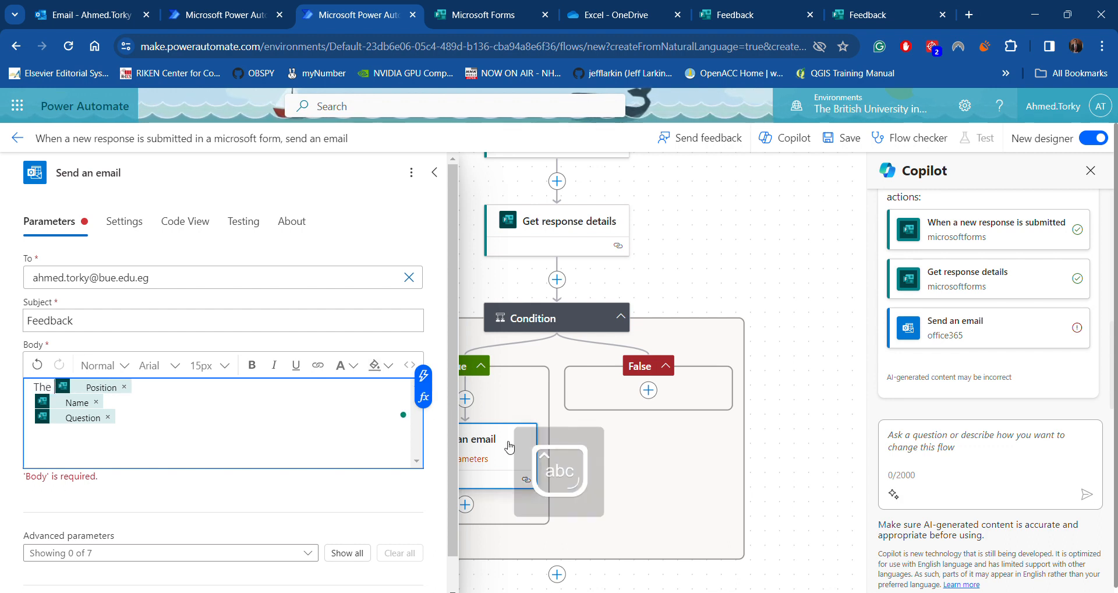
text(person w)
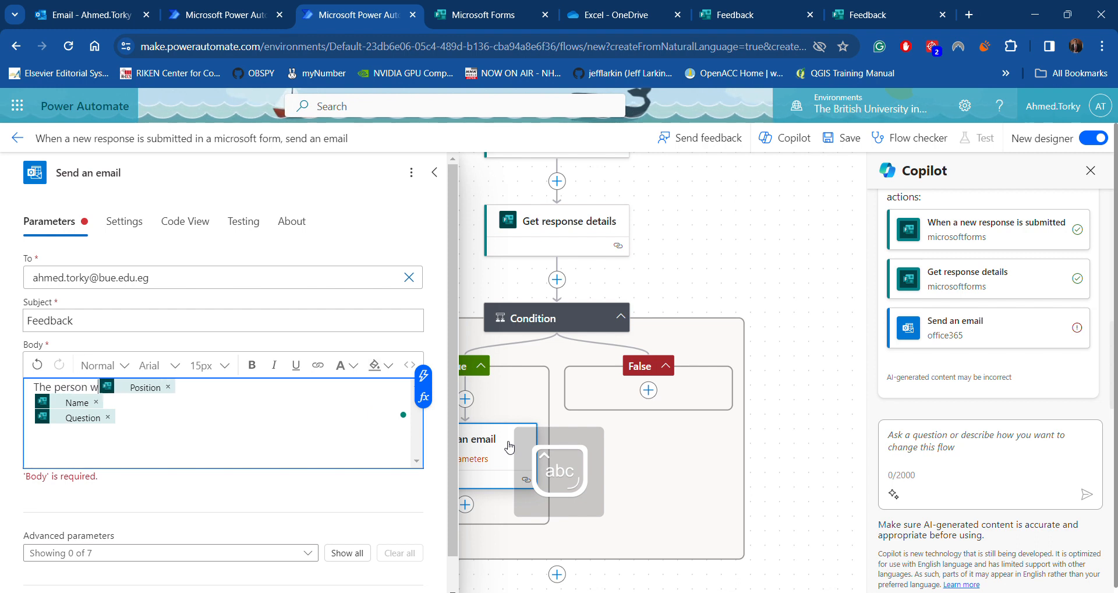
text(ho applied)
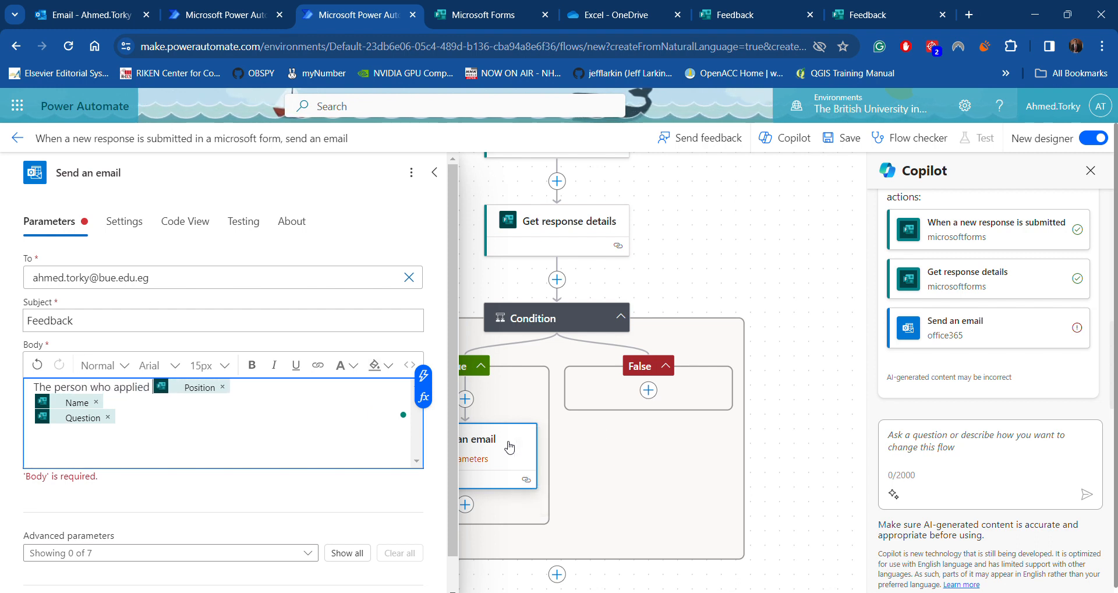
text( is:)
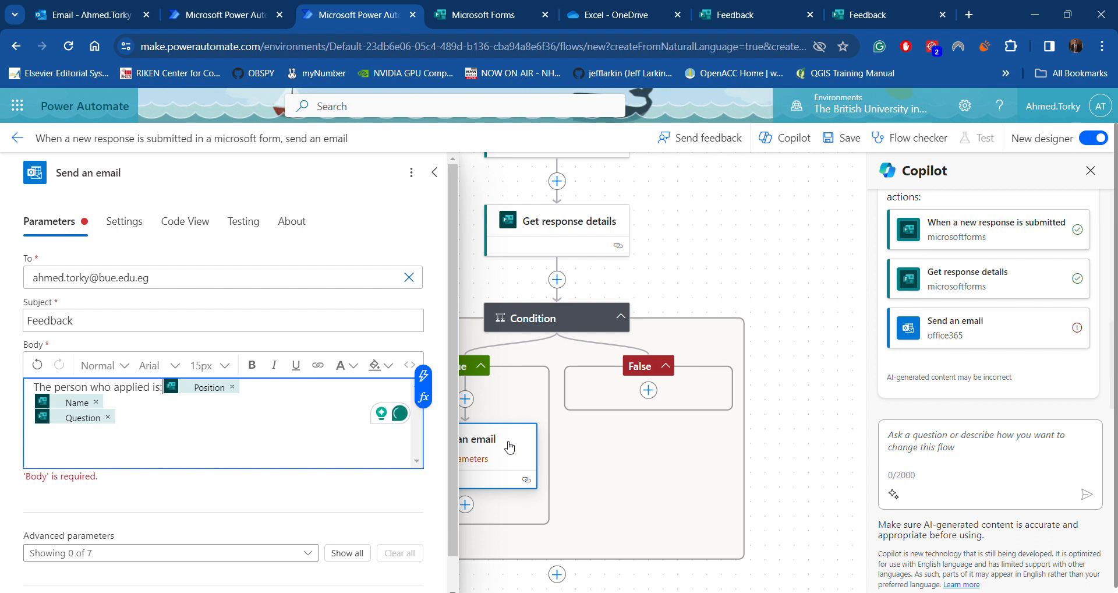
click(28, 403)
text(Th)
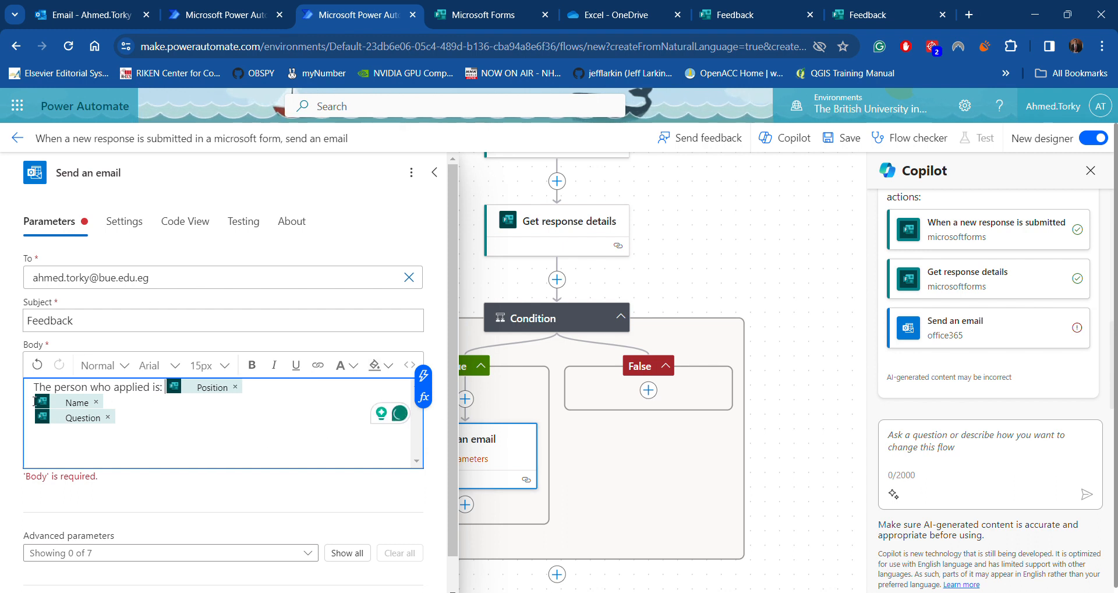
text(eir na)
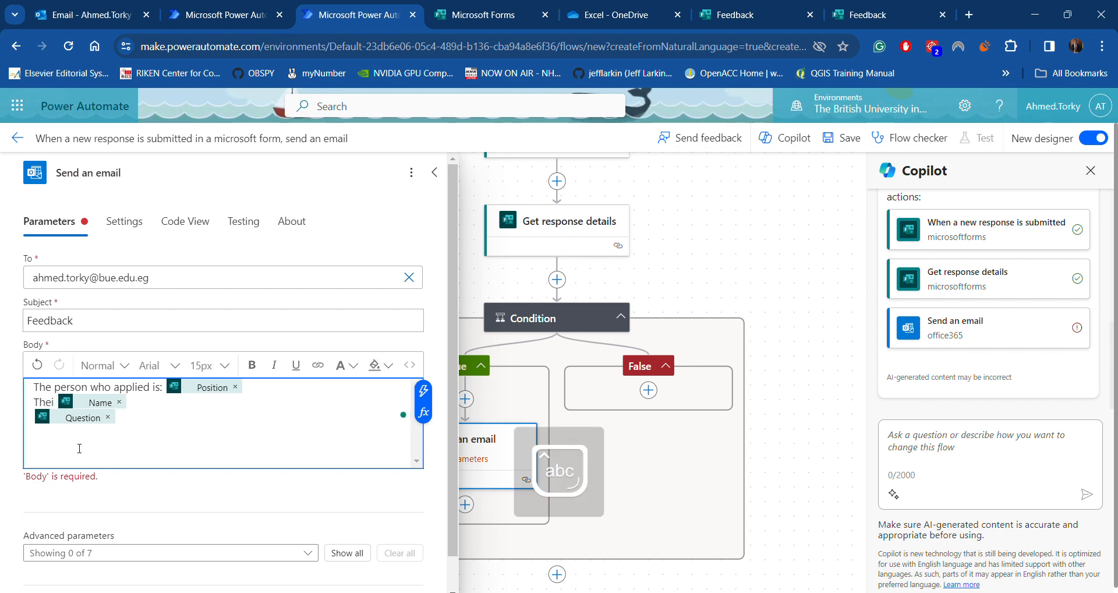
text(me is:)
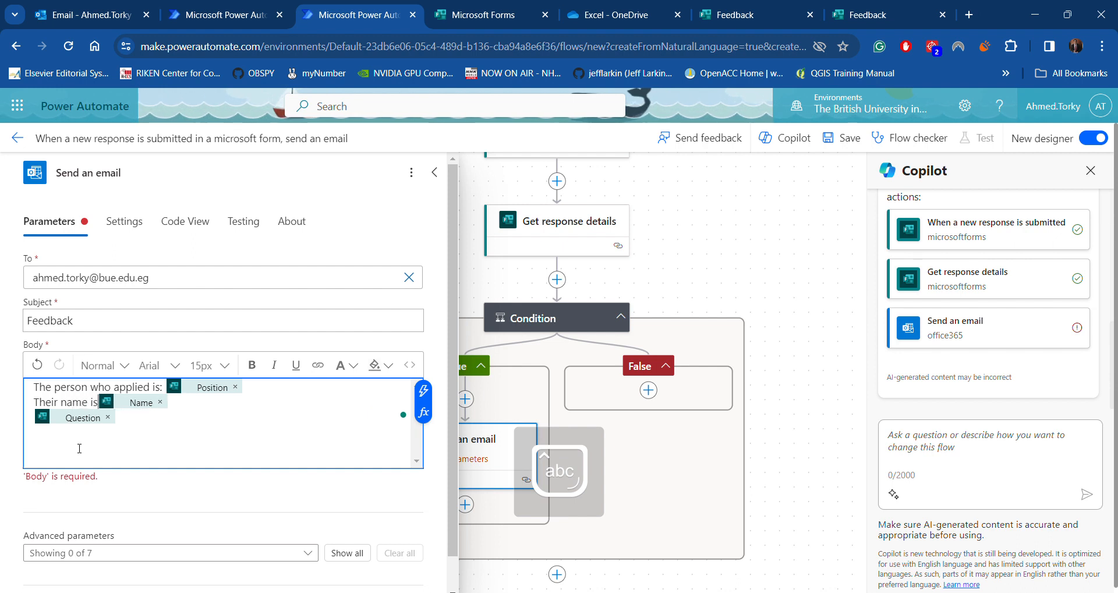
click(33, 421)
text(Their i)
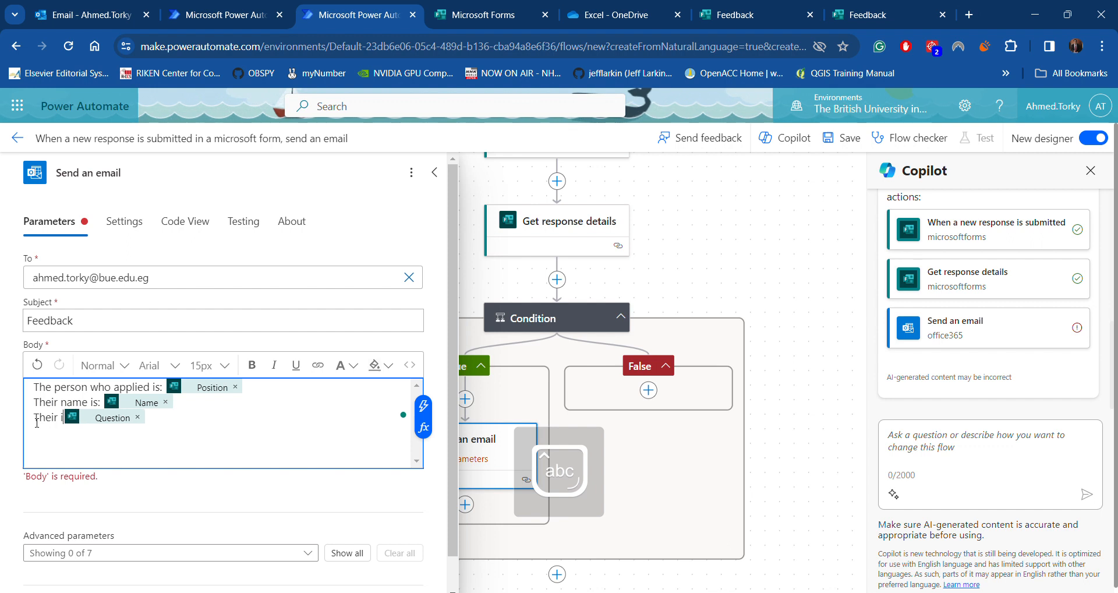
key(BackSpace)
text(answer is)
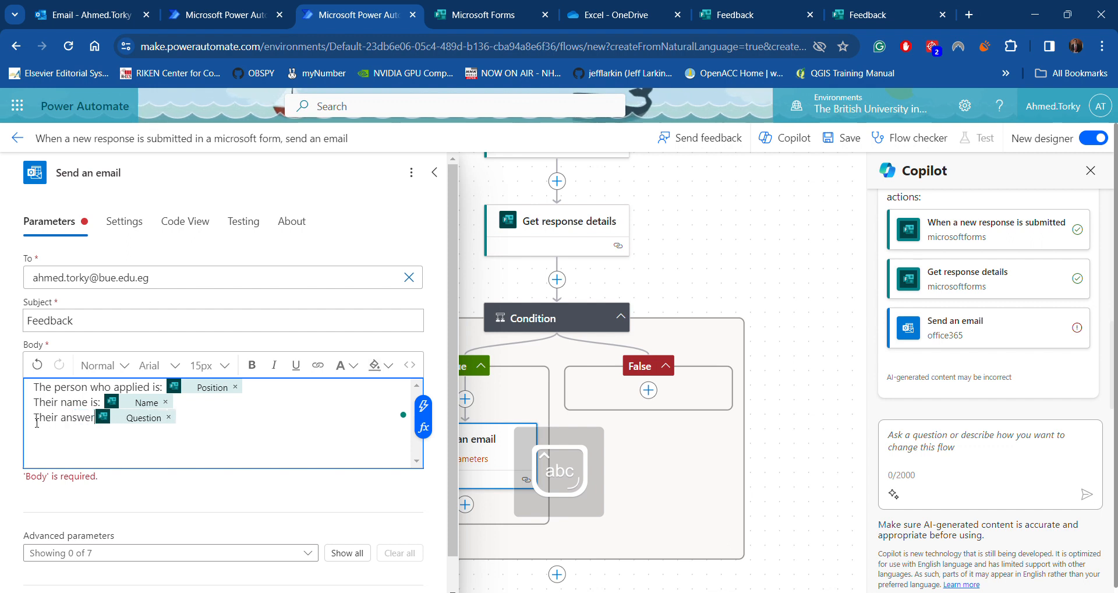
text(:)
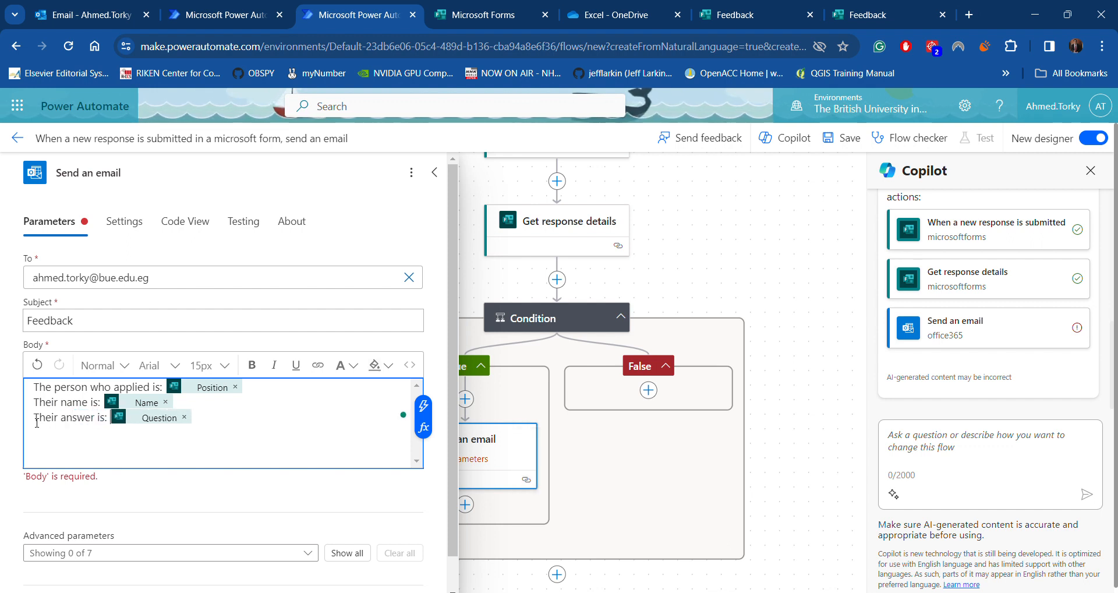
Add a 'Dear' greeting at the top and a 'Best regards,' sign-off with the sender's name
click(35, 387)
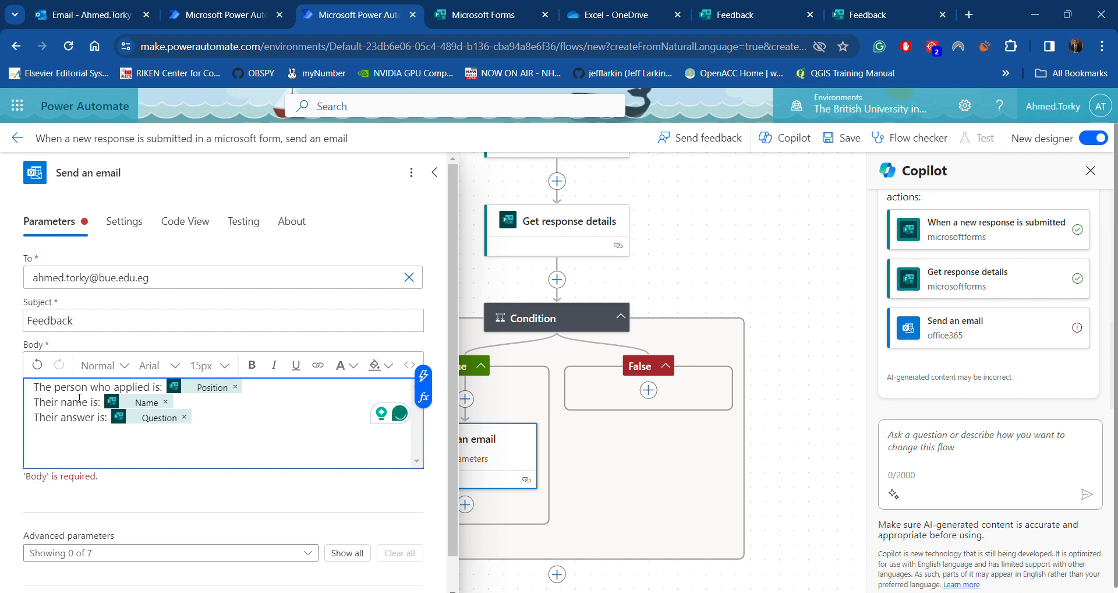
key(Return)
key(Up)
text(D)
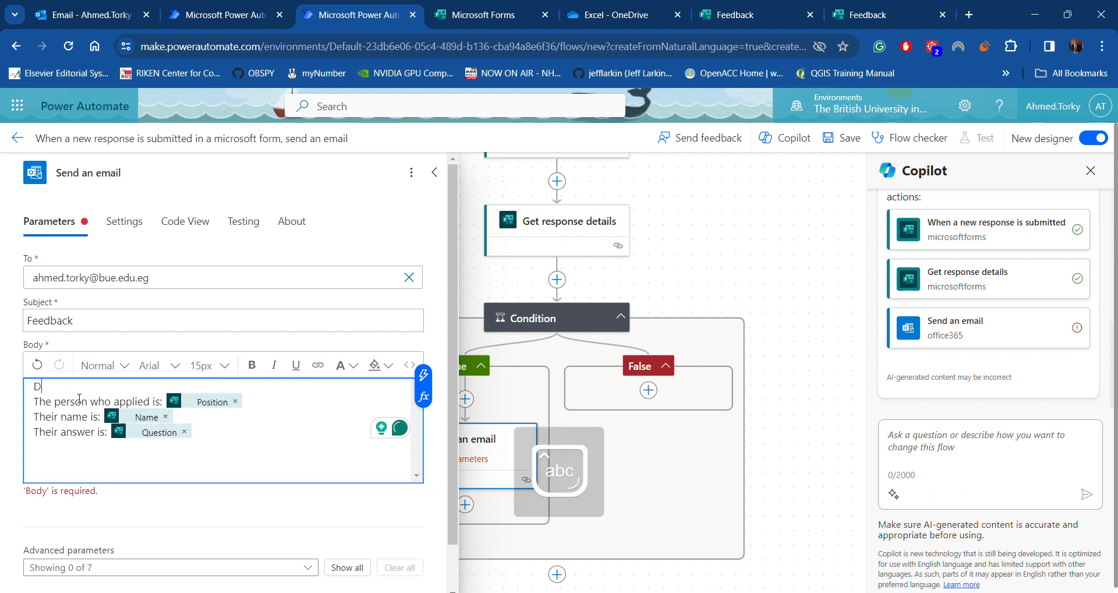
text(ear ...,)
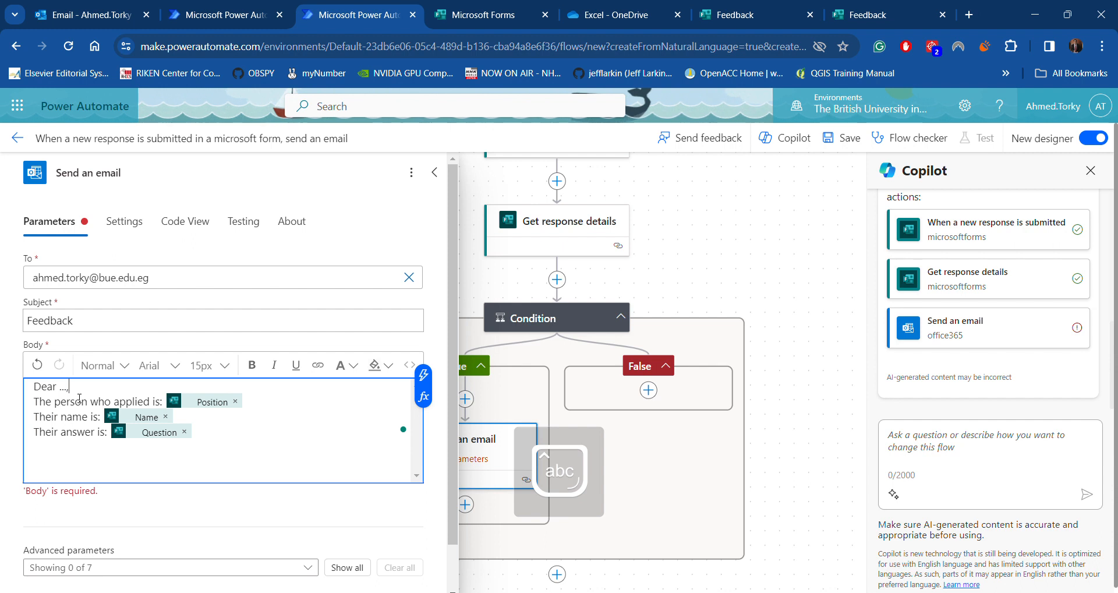
click(52, 431)
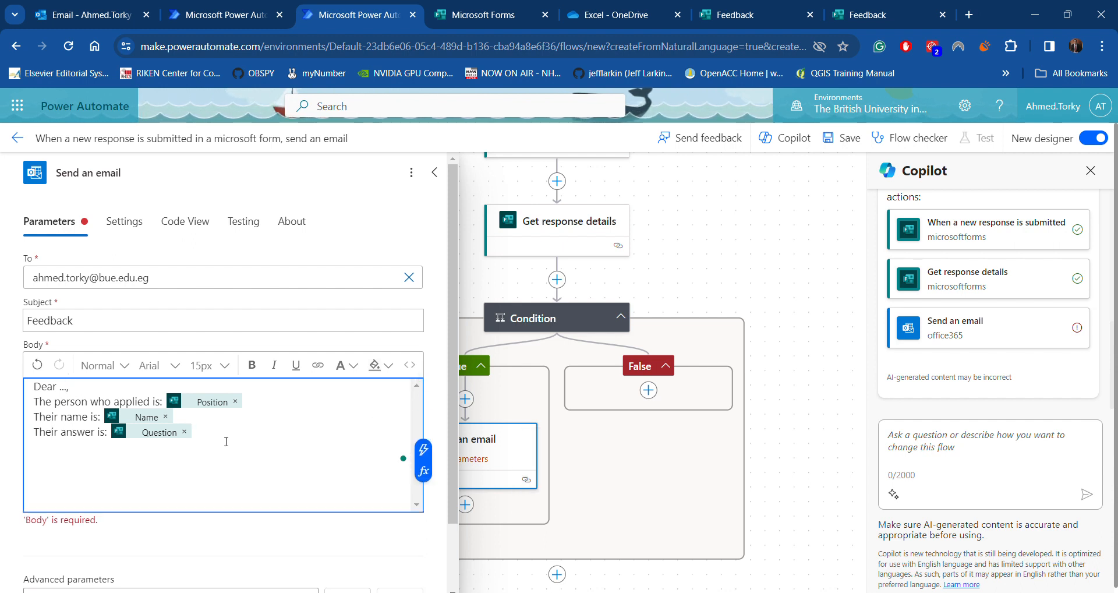
key(Return)
key(Return)
text(B)
key(Caps_Lock)
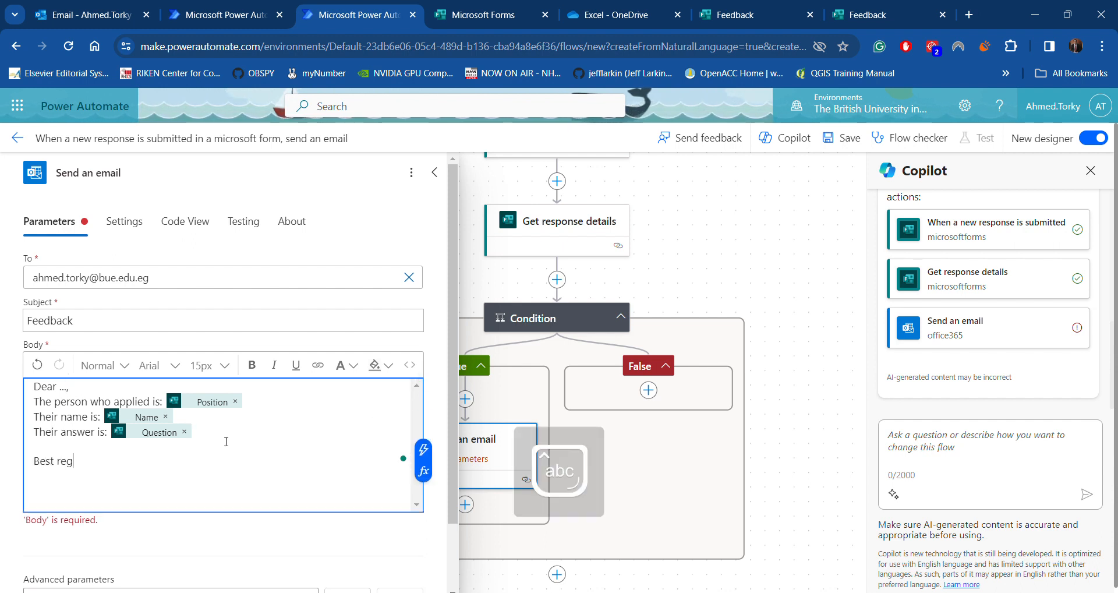
text(est regards,)
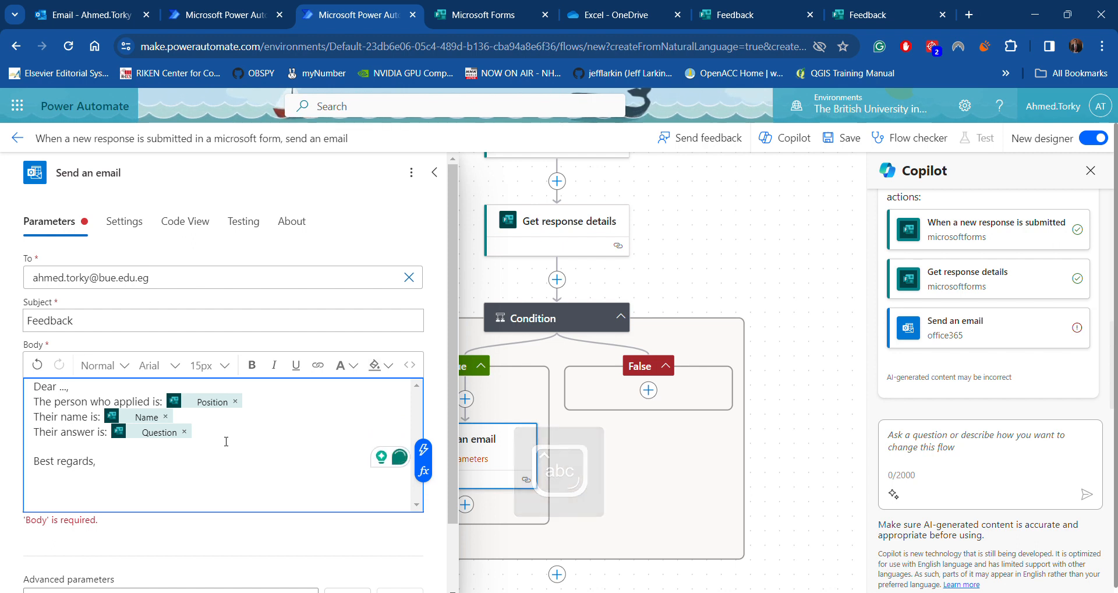
key(Return)
text(Torky)
scroll(226, 441, down, 2)
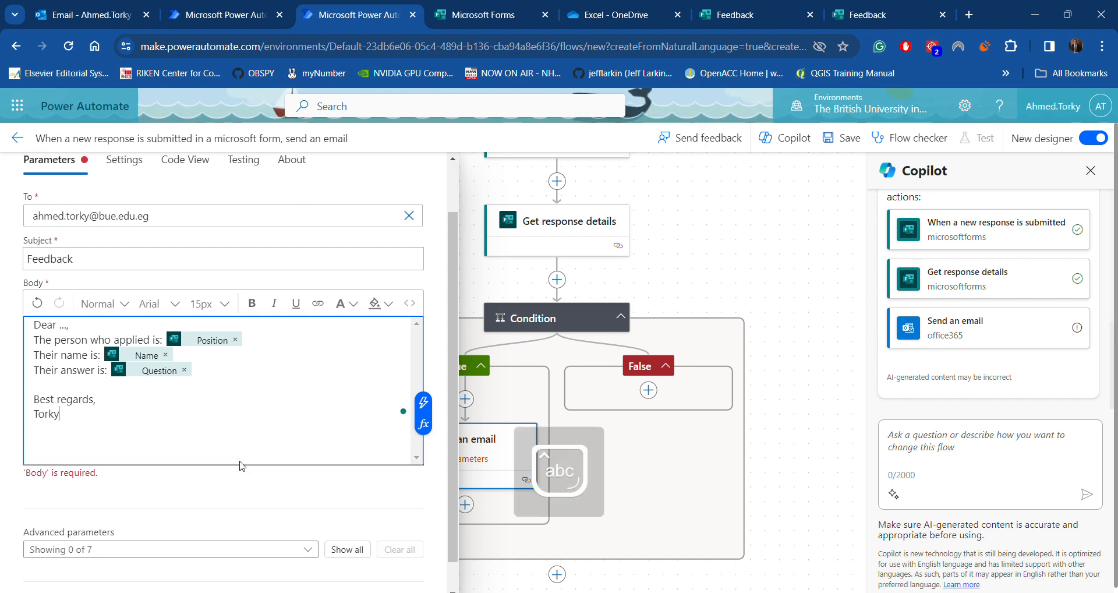
Add the Importance advanced parameter to the email and set it to High
click(198, 516)
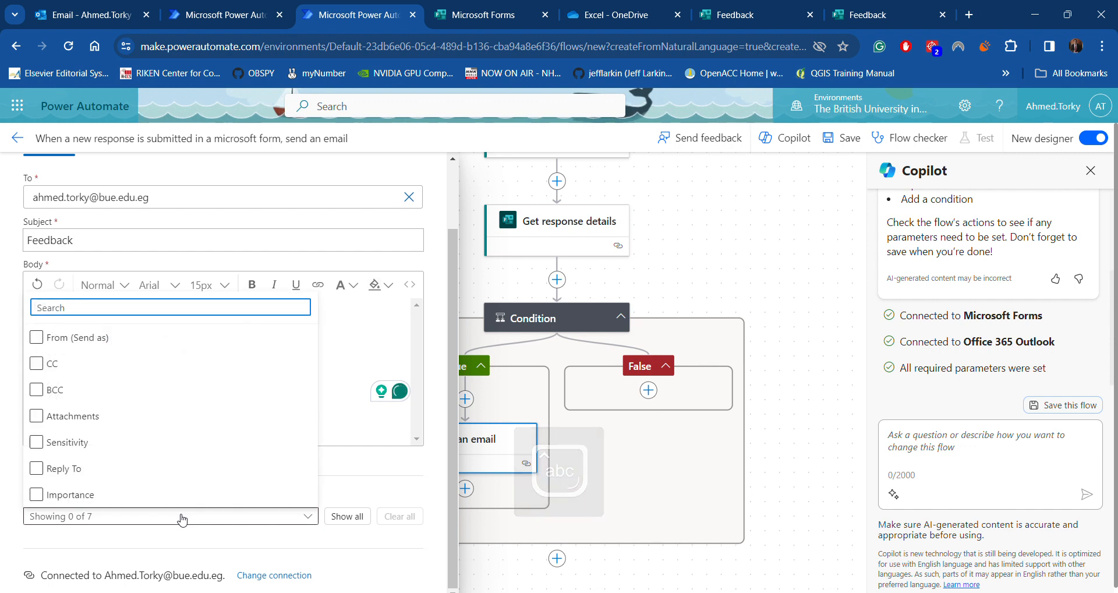
click(59, 497)
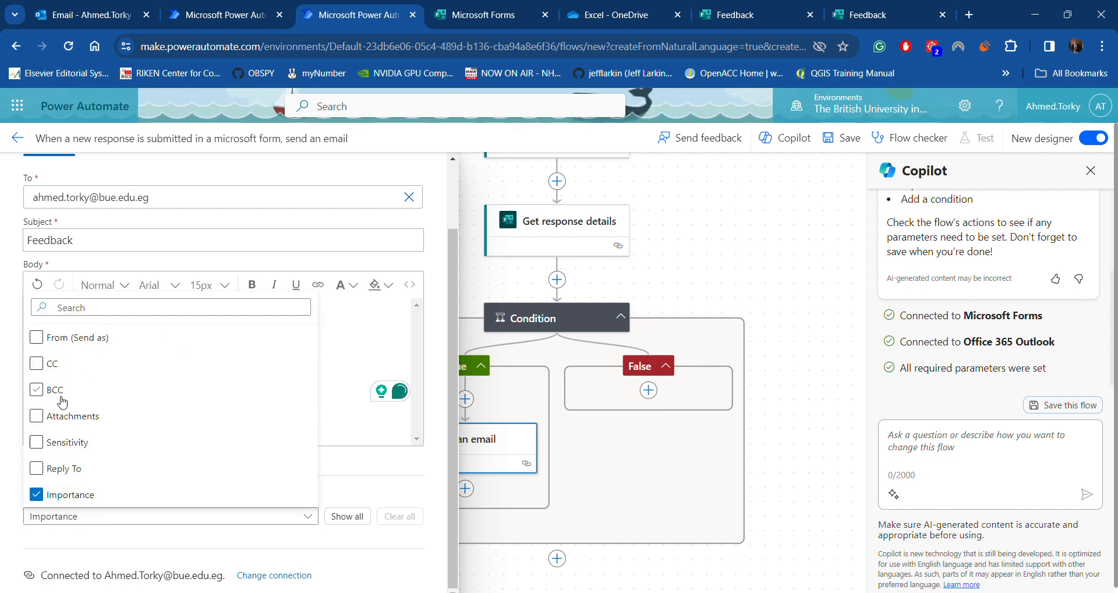
click(215, 549)
scroll(282, 543, down, 2)
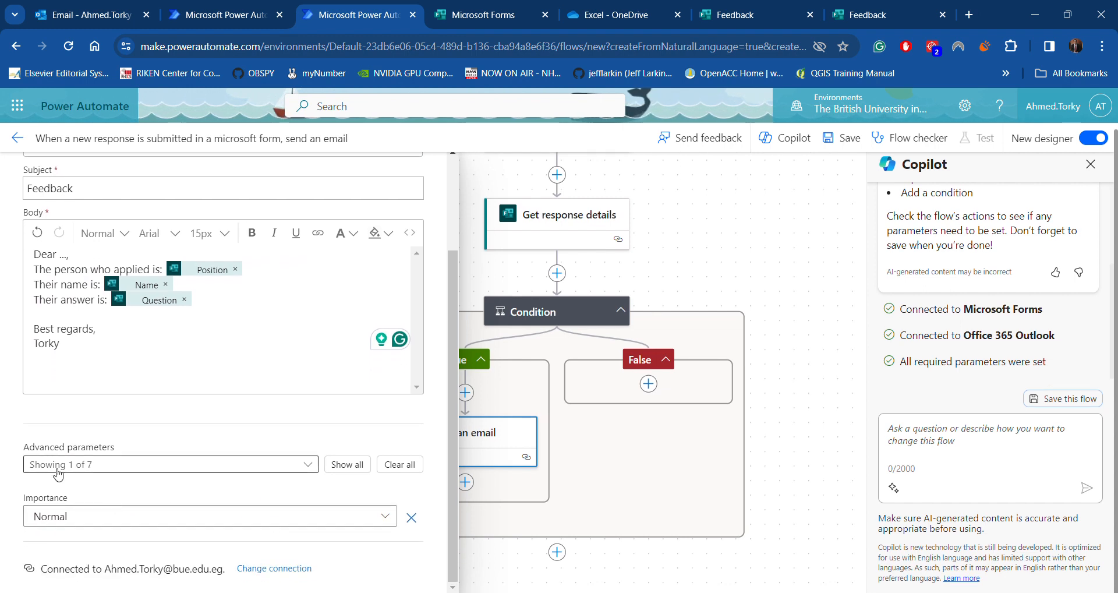
click(75, 521)
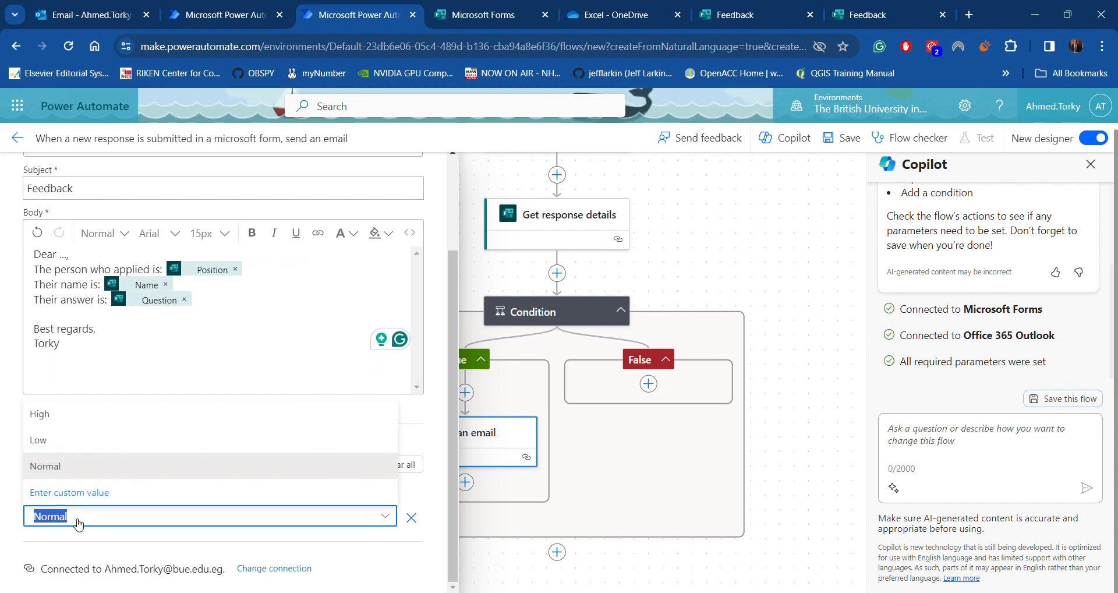
click(71, 415)
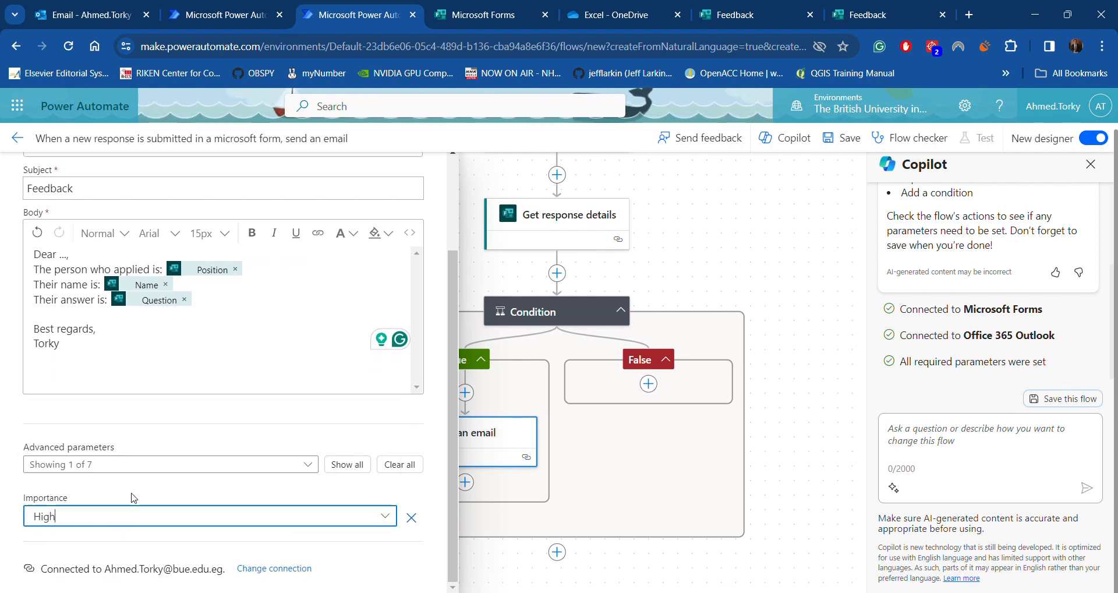
scroll(134, 499, up, 3)
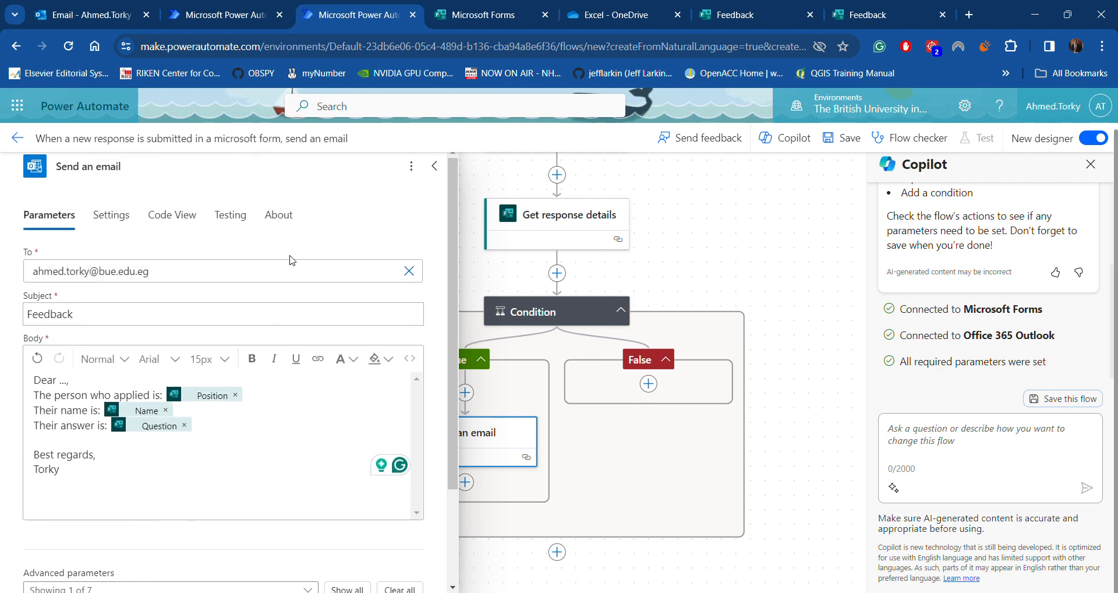
Save the flow and review the recipient address and the body's response fields
click(841, 137)
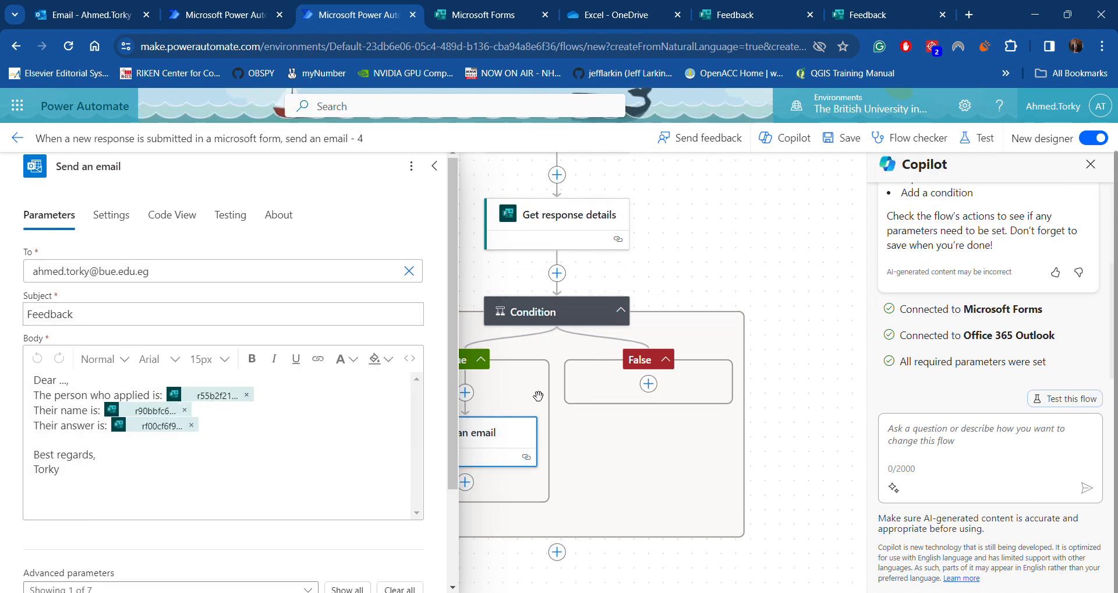
triple_click(113, 276)
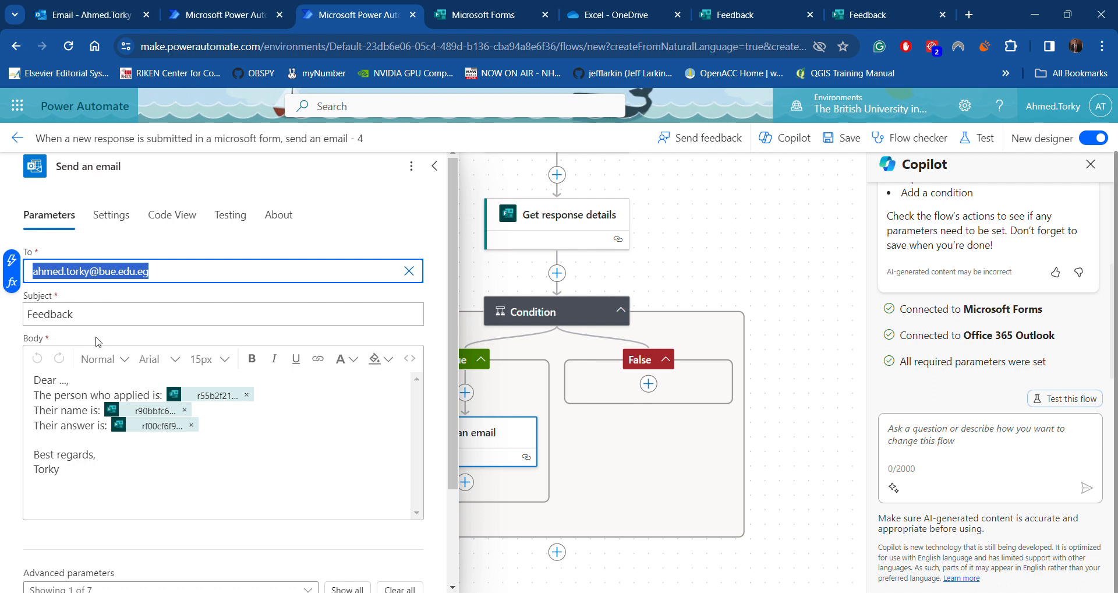
drag(55, 396, 123, 433)
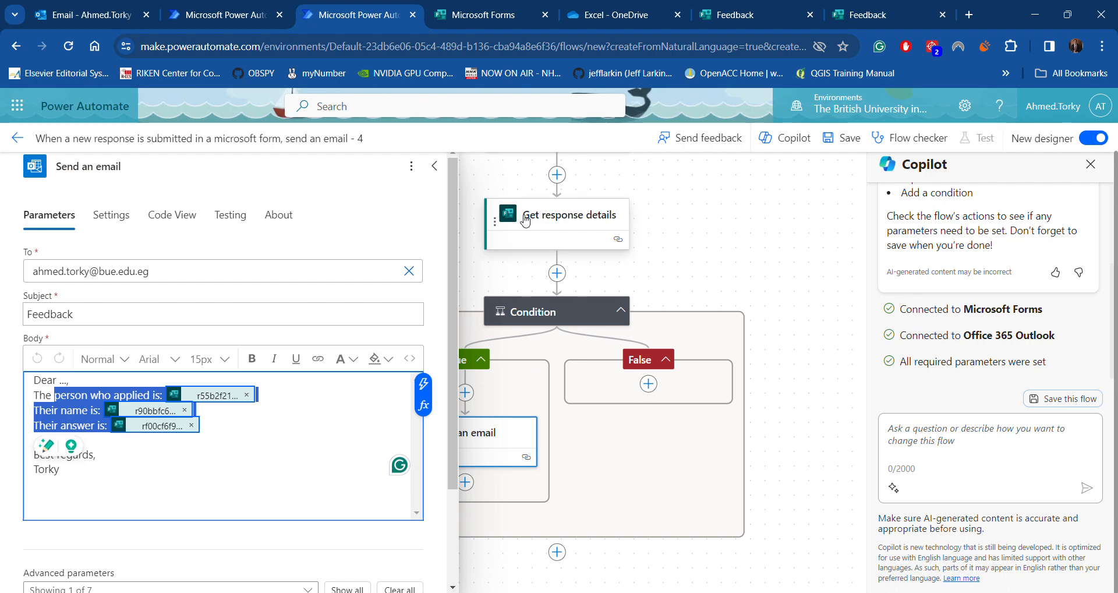
Check the Feedback form's responses, then go back to the email flow being edited
click(443, 16)
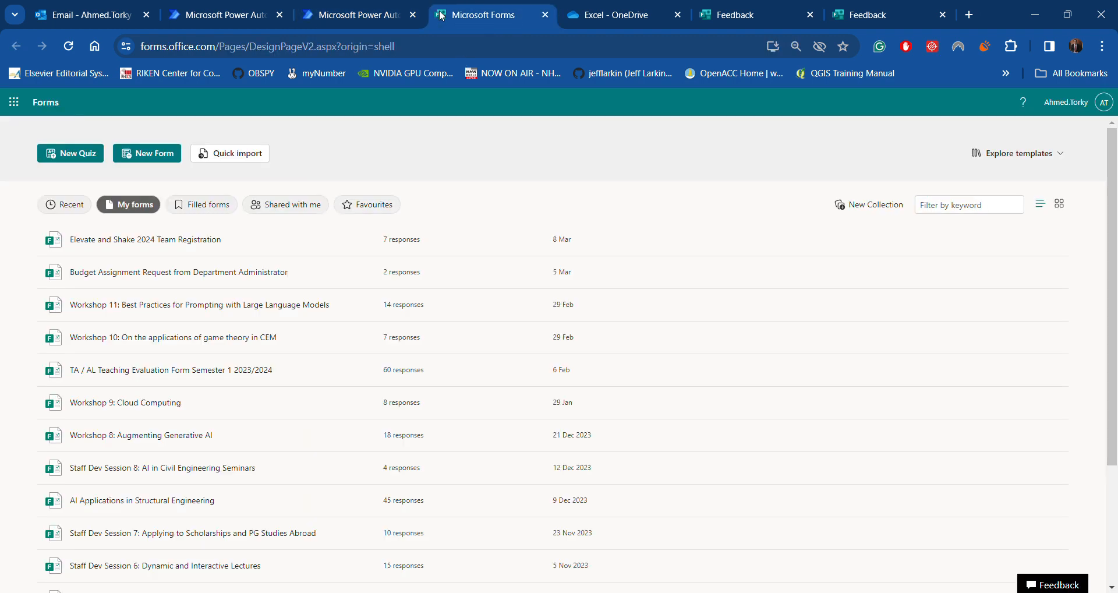
click(746, 18)
click(103, 129)
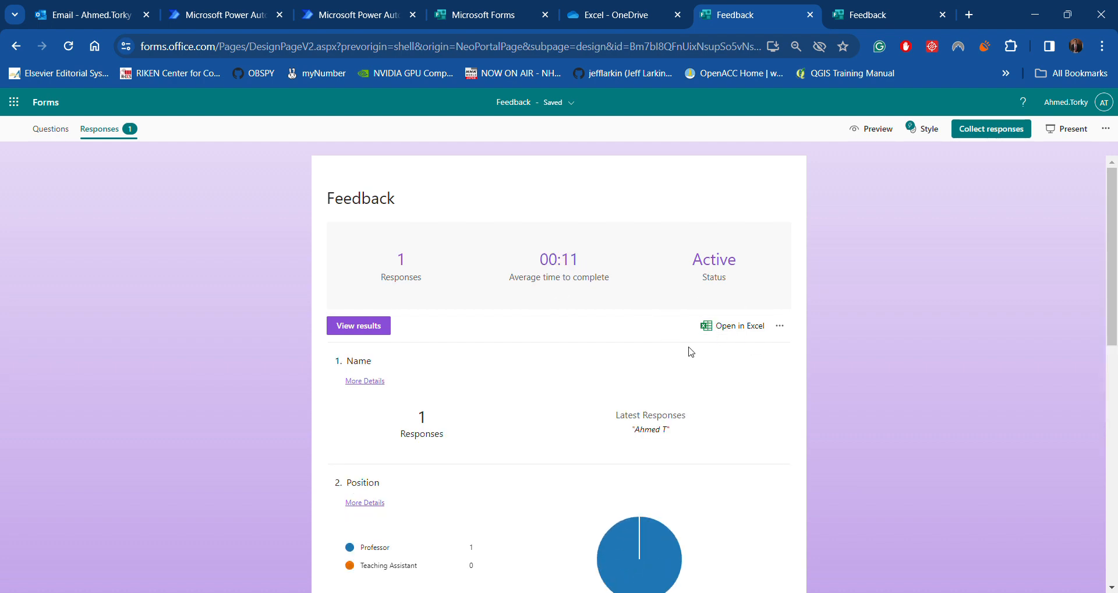
click(230, 18)
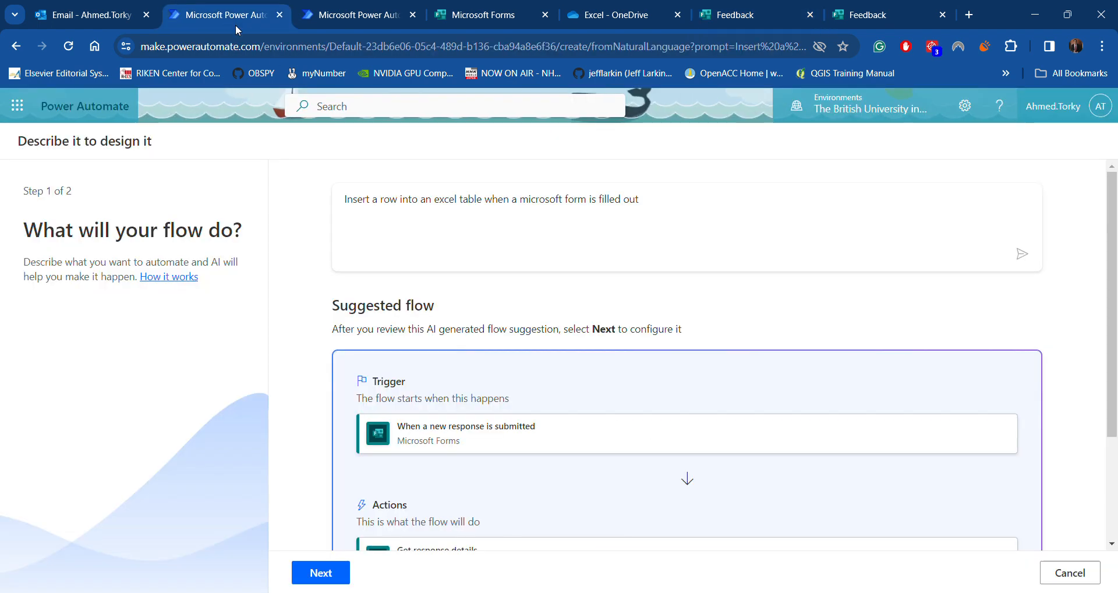
click(350, 16)
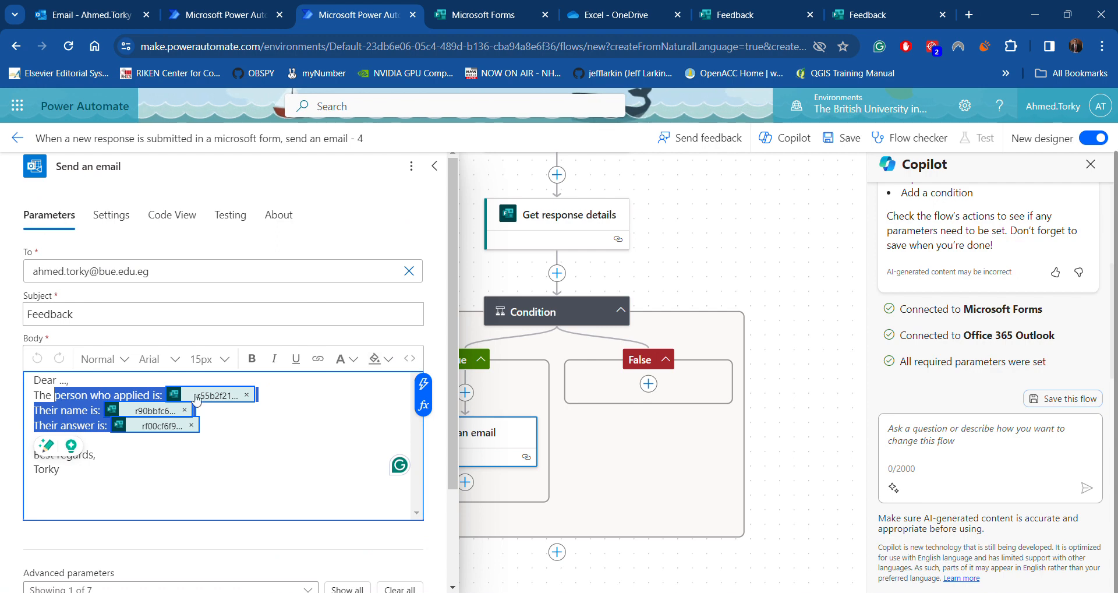
scroll(201, 400, down, 2)
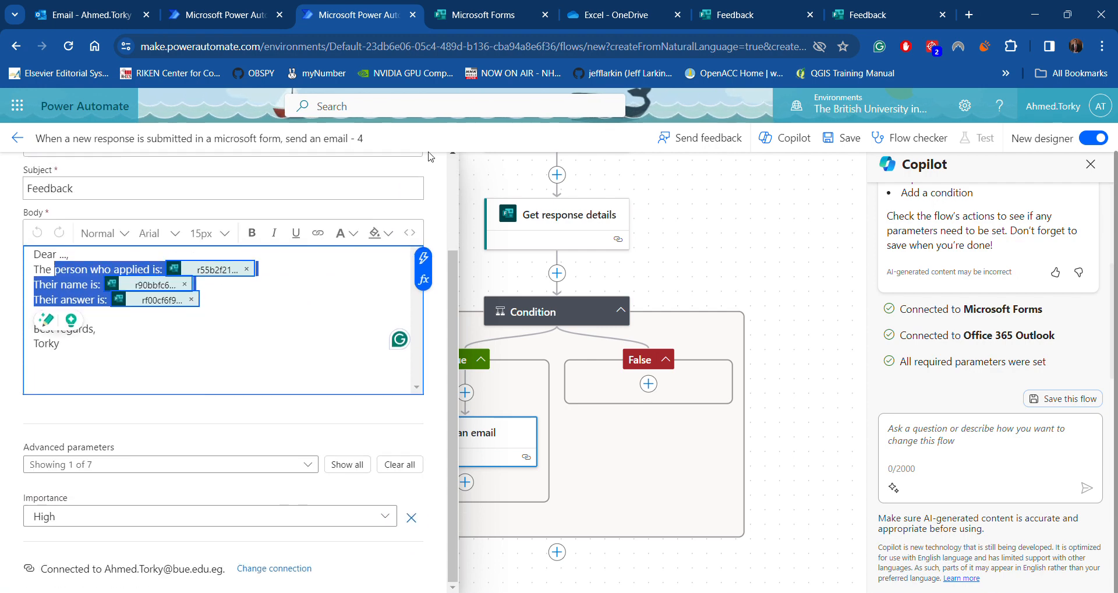
scroll(422, 326, up, 2)
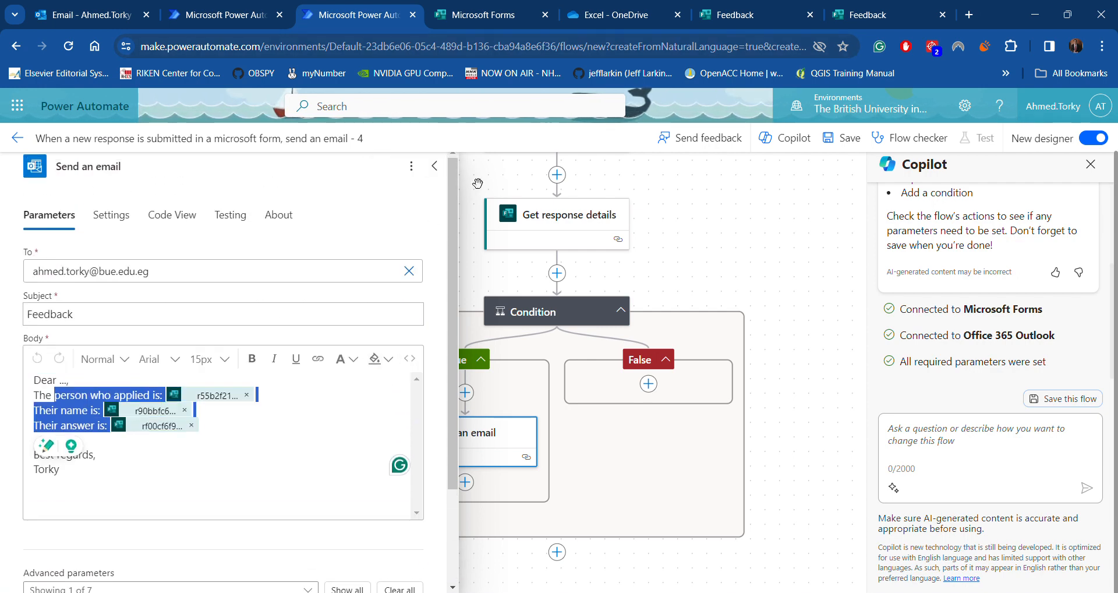
Close the email step's settings panel and bring up the Outlook inbox
click(433, 165)
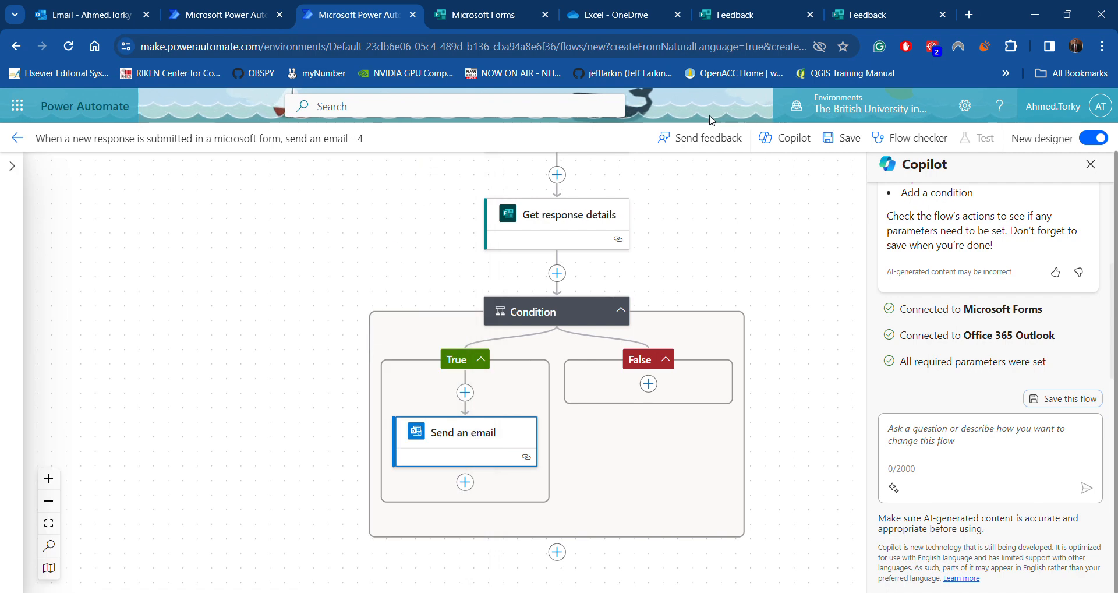
click(88, 16)
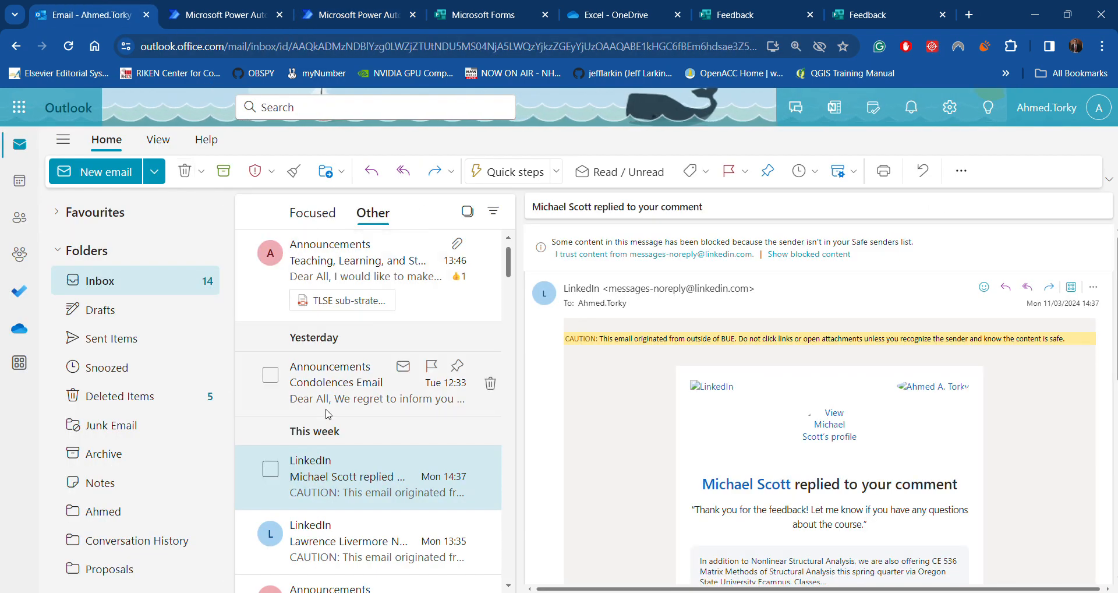
Submit another response with a name, Teaching Assistant, rating 5 and one star for question 4
click(884, 21)
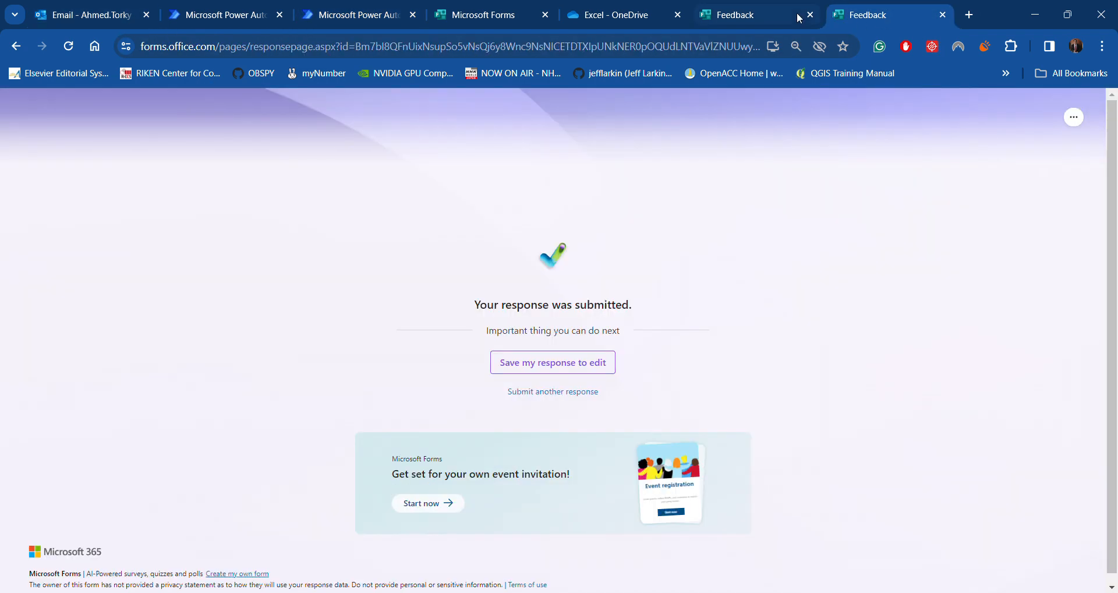
click(544, 395)
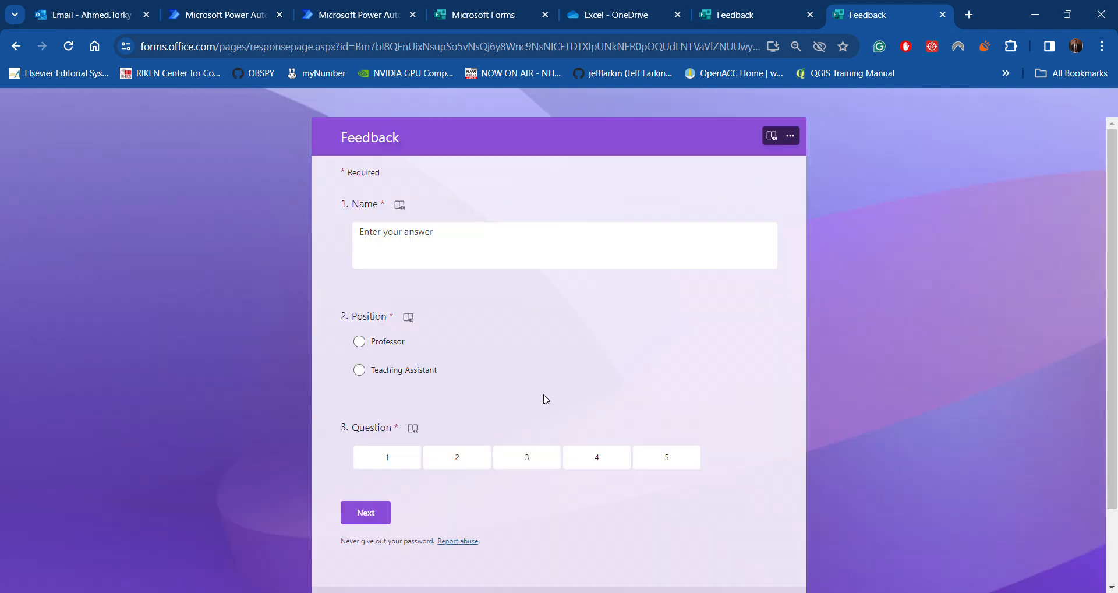
click(410, 259)
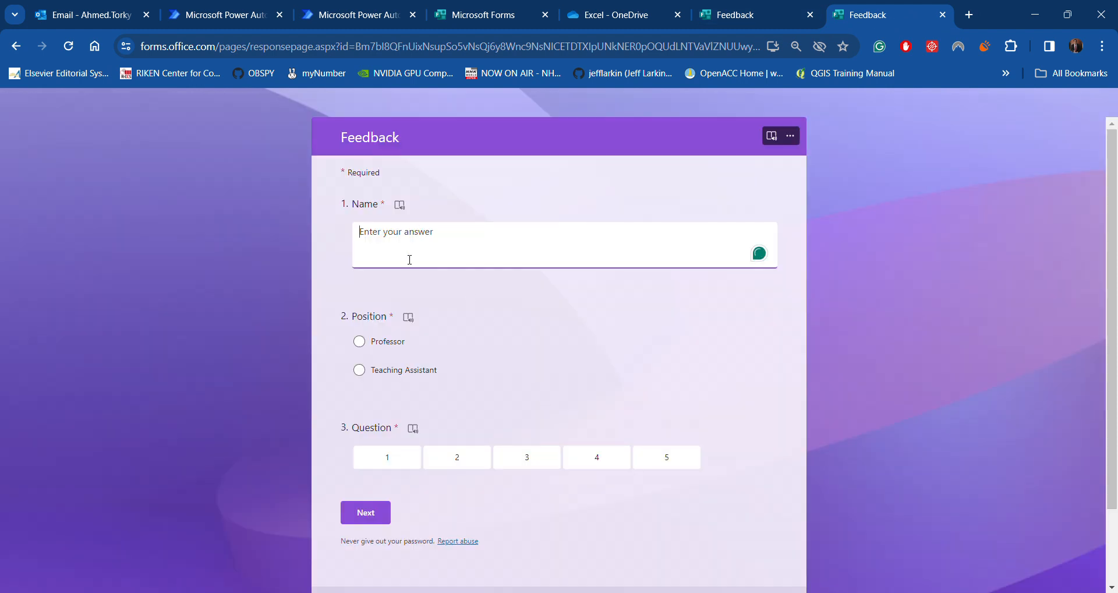
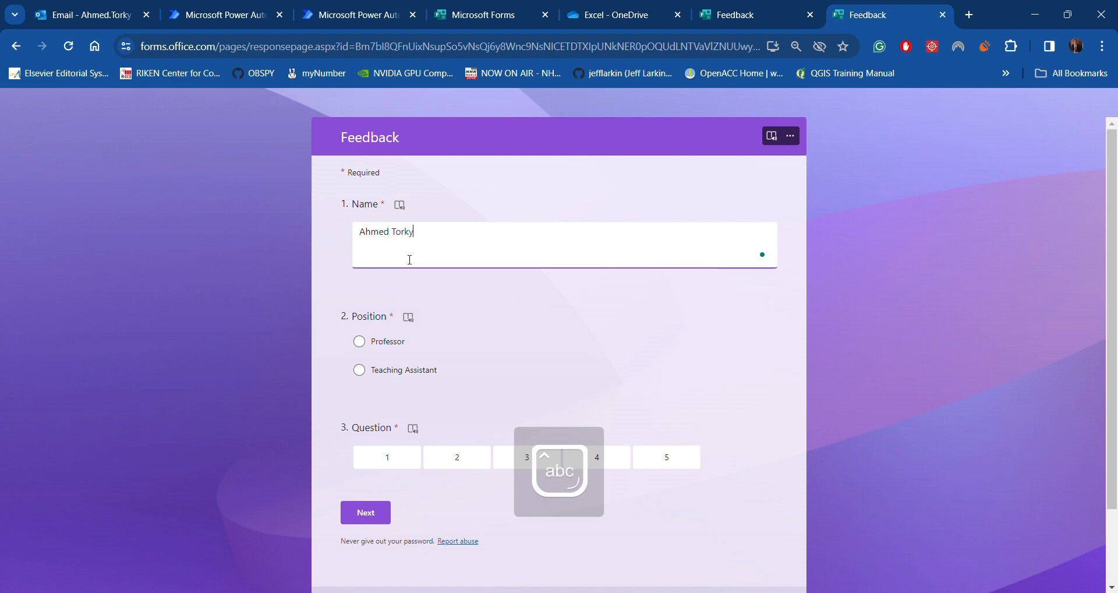
click(384, 373)
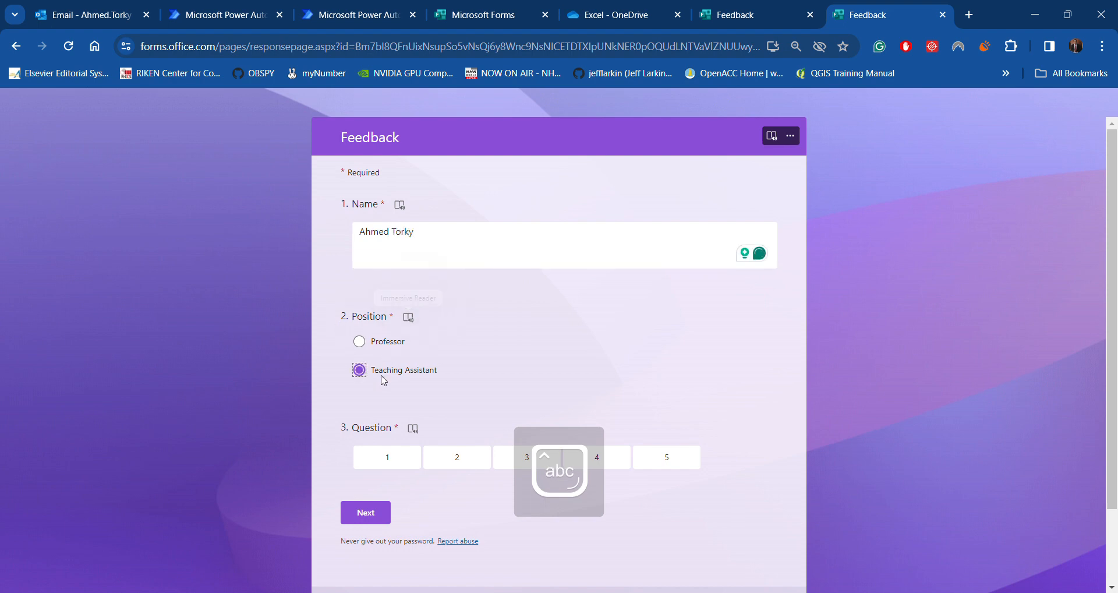
scroll(492, 384, down, 2)
click(667, 365)
click(365, 422)
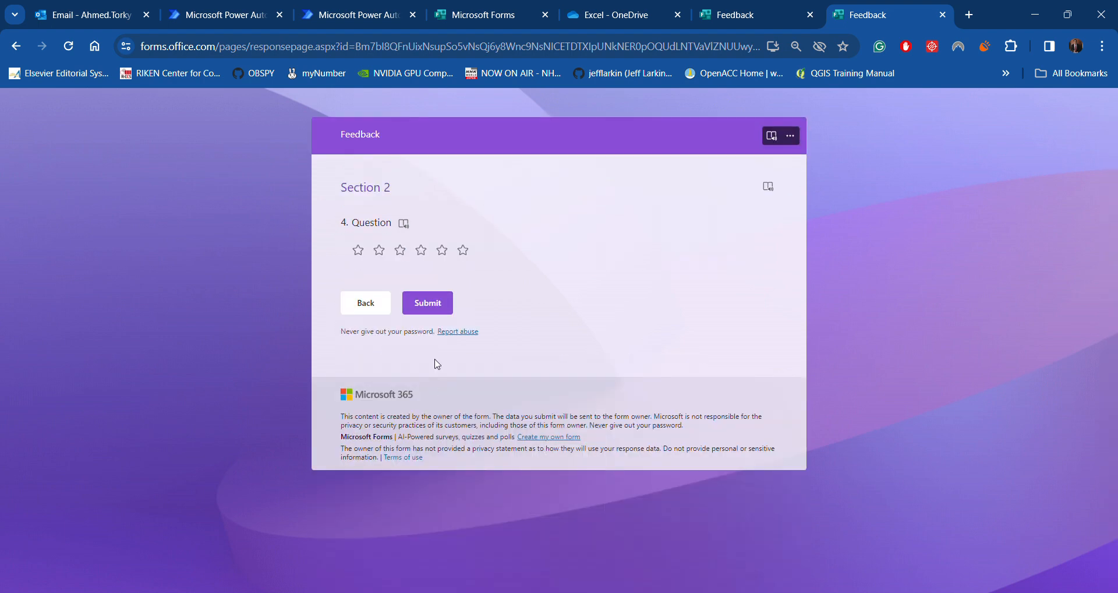
click(358, 250)
click(429, 302)
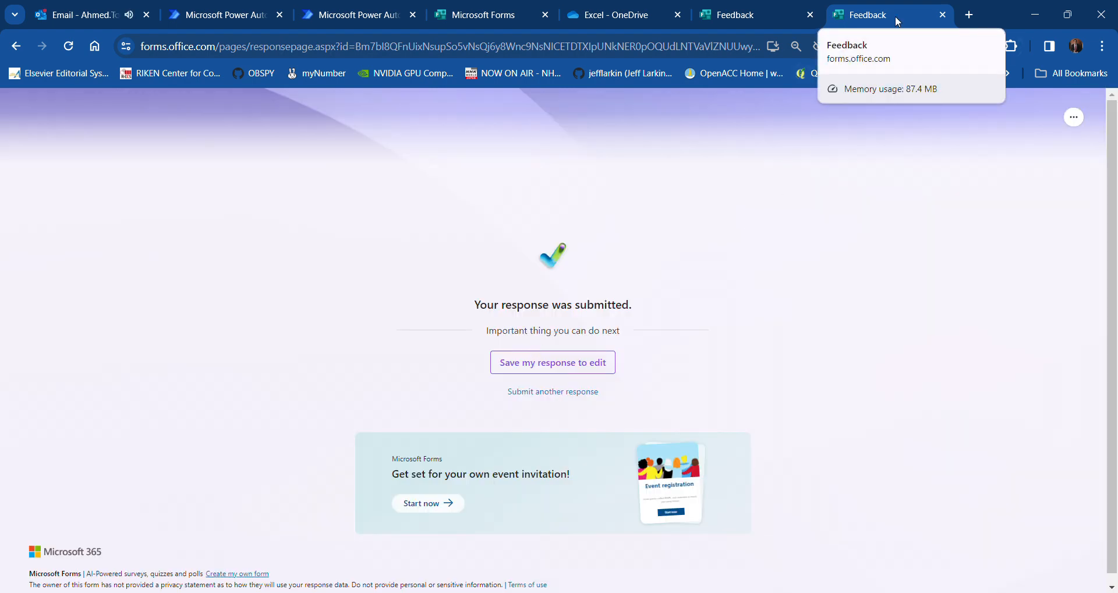
Open the new high-importance Feedback email from Outlook's Focused inbox
click(102, 17)
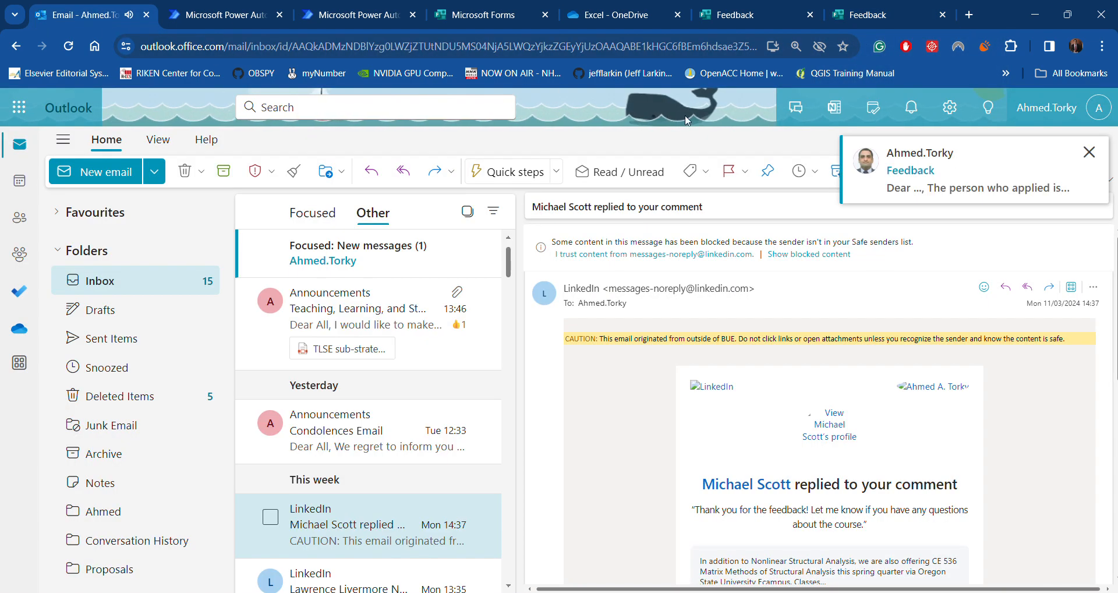
click(974, 172)
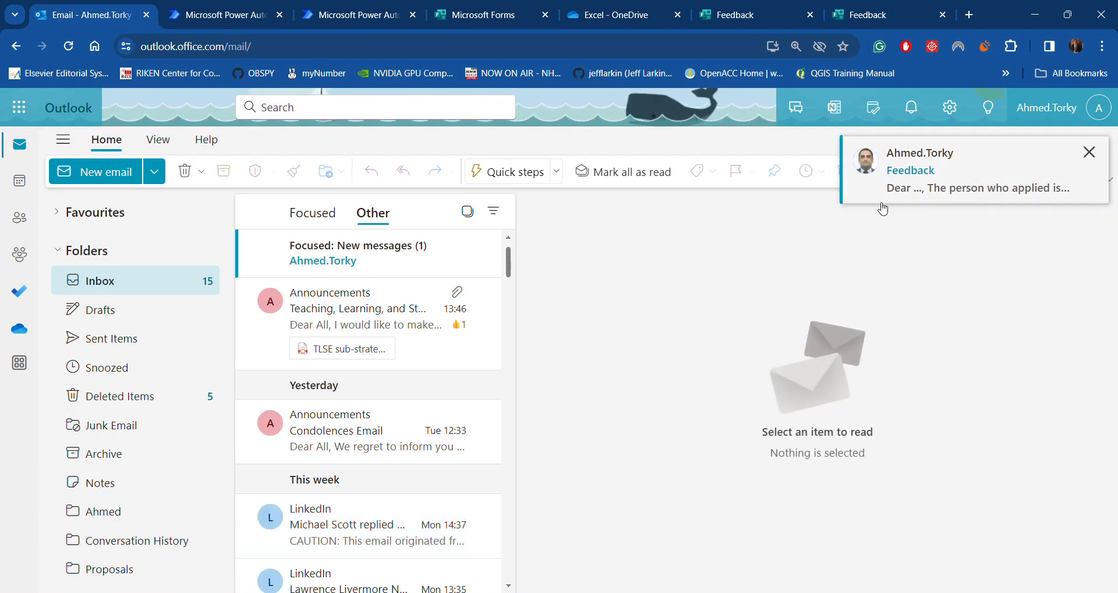
click(350, 269)
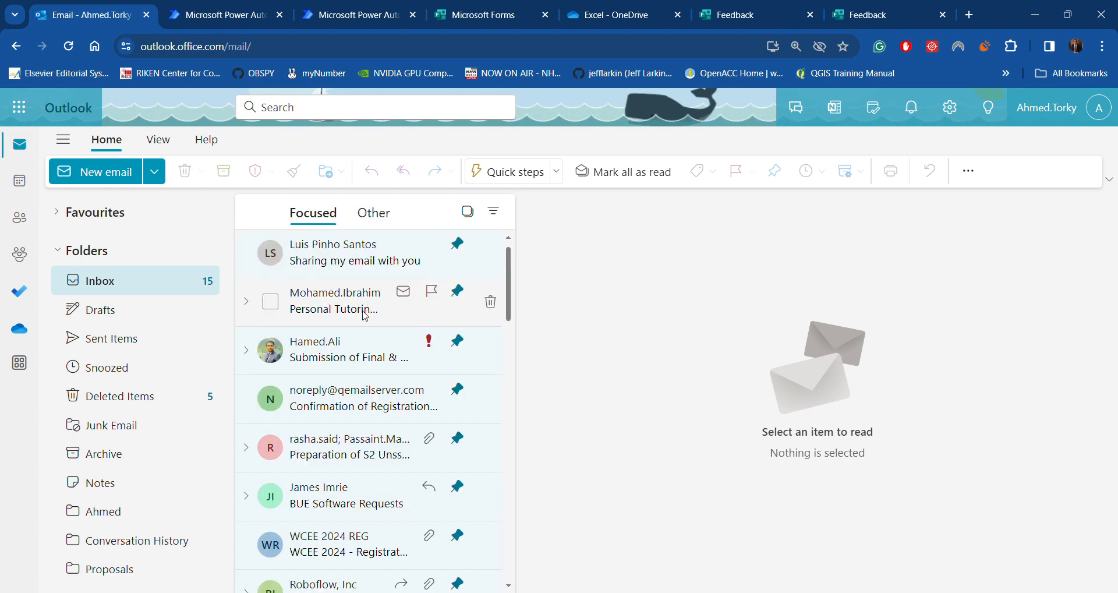
scroll(364, 378, down, 2)
scroll(364, 379, down, 3)
click(363, 350)
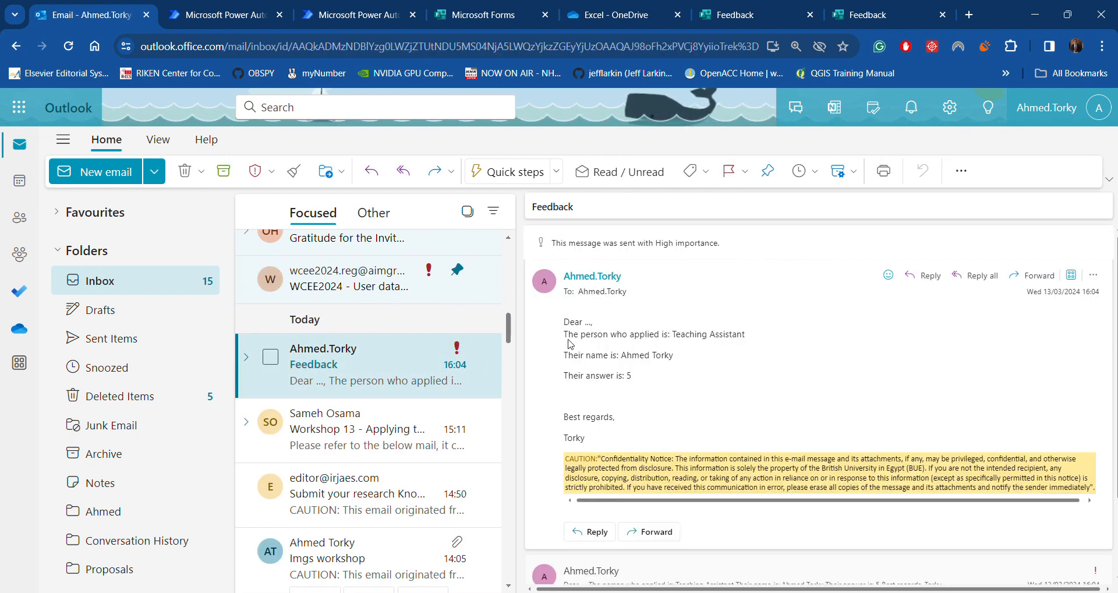
Highlight the email's position, name and answer lines to confirm Teaching Assistant and answer 5
drag(569, 336, 748, 336)
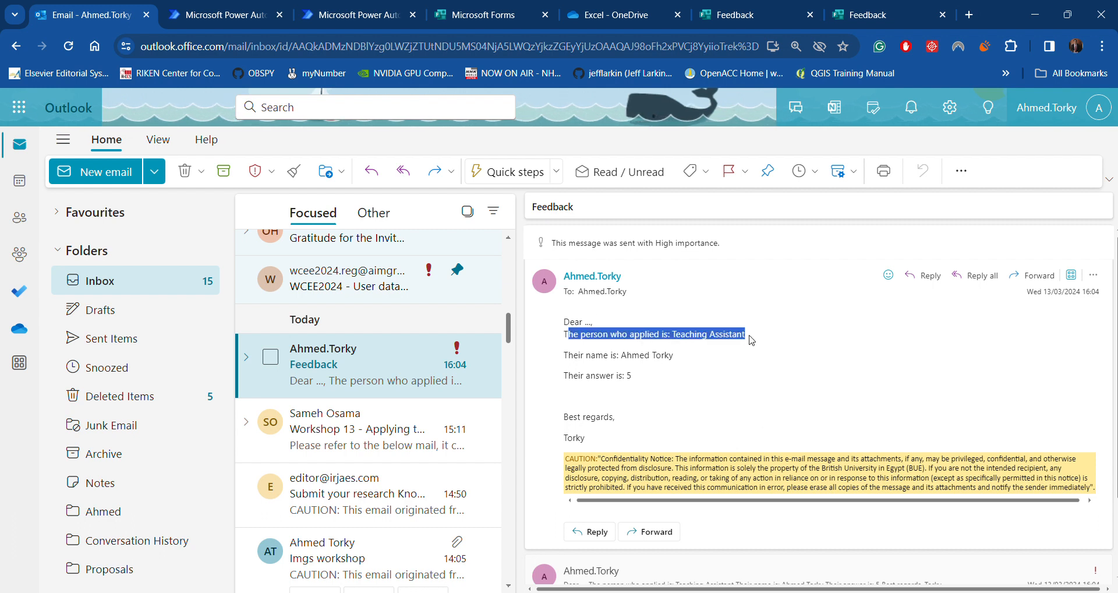
drag(676, 354, 560, 357)
drag(650, 375, 561, 374)
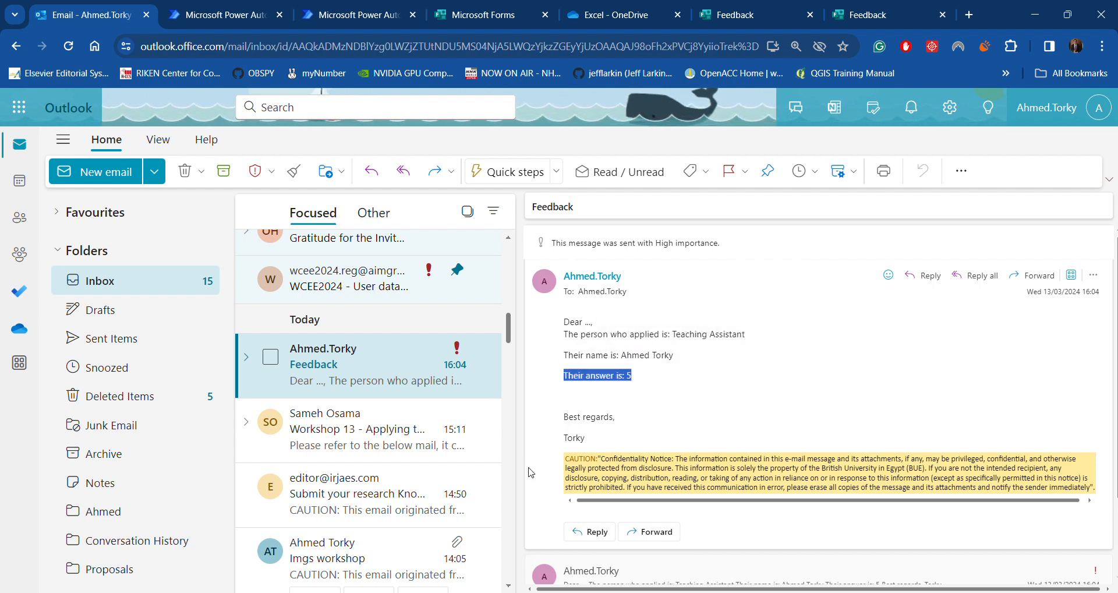
click(637, 389)
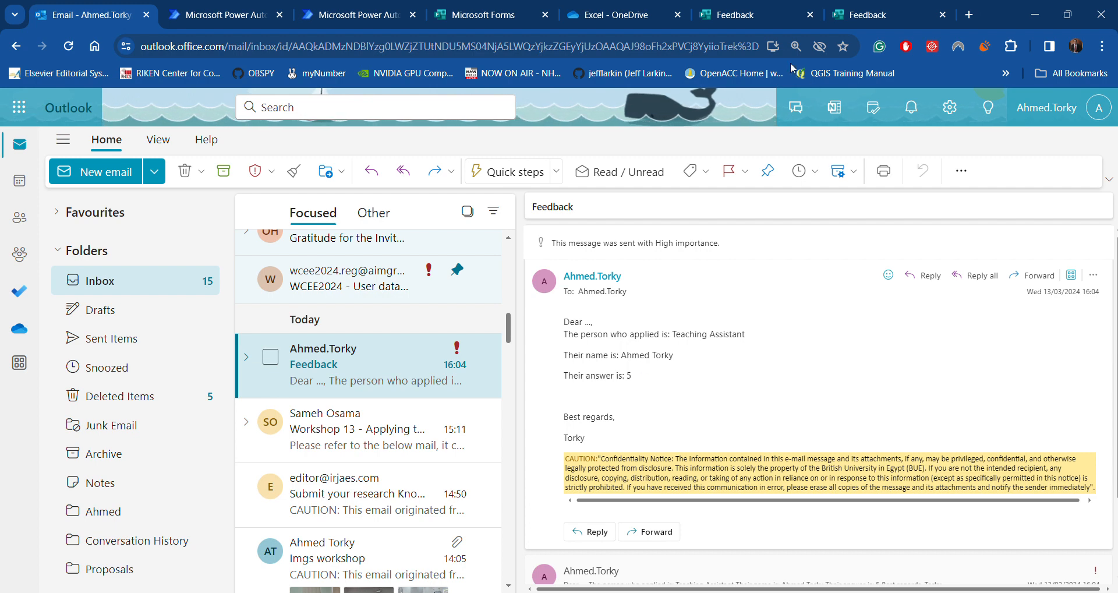
click(358, 18)
Scroll through the flow from its trigger, then go to the submitted Feedback form page
scroll(291, 390, up, 3)
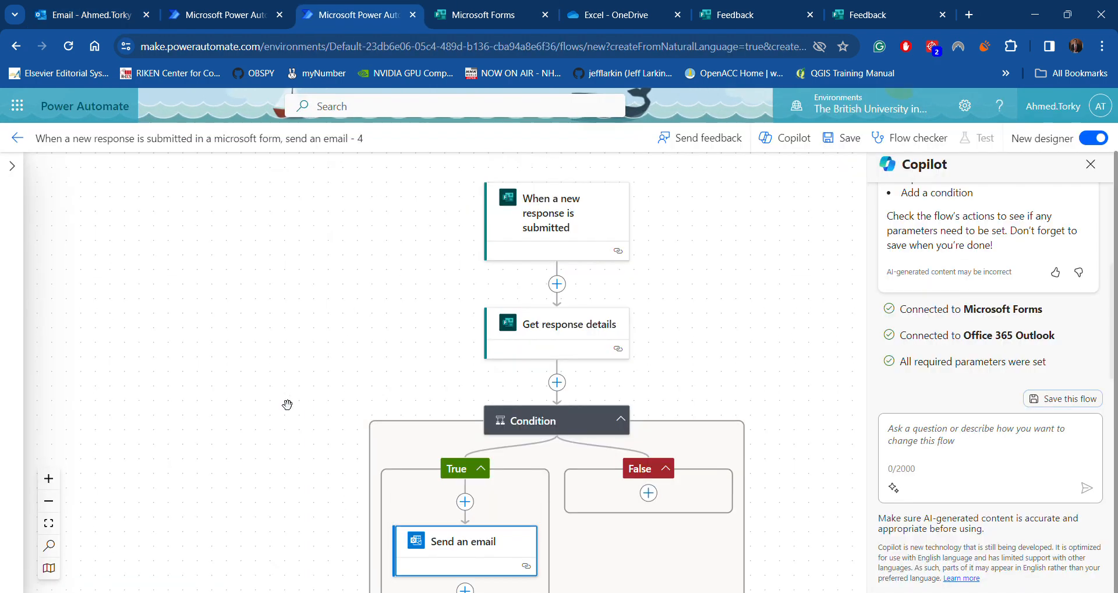
scroll(419, 321, down, 1)
scroll(417, 323, up, 2)
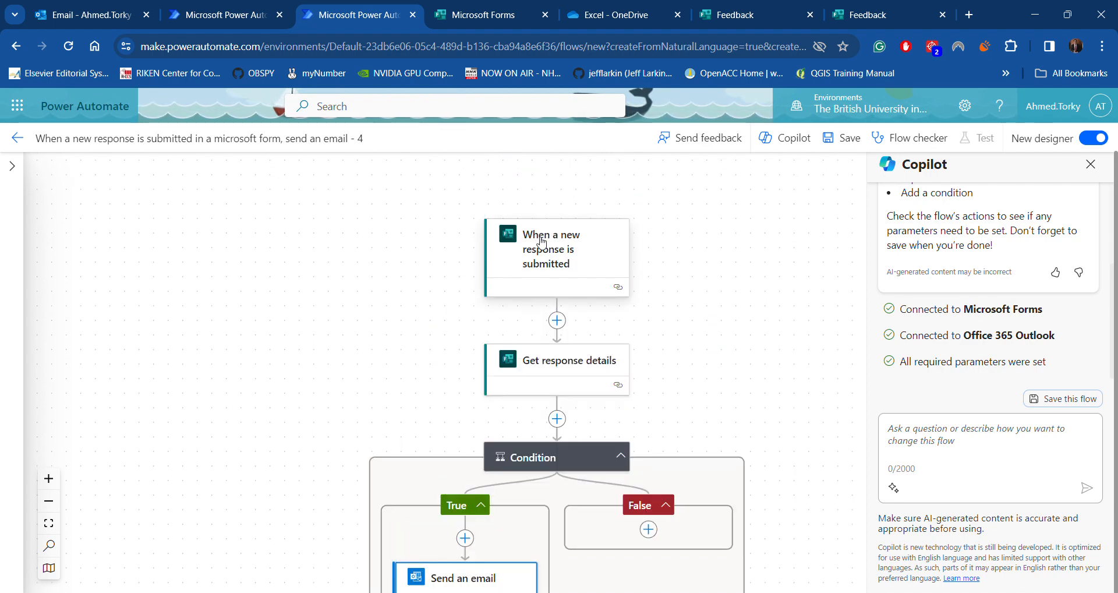
scroll(407, 372, down, 2)
scroll(395, 356, up, 1)
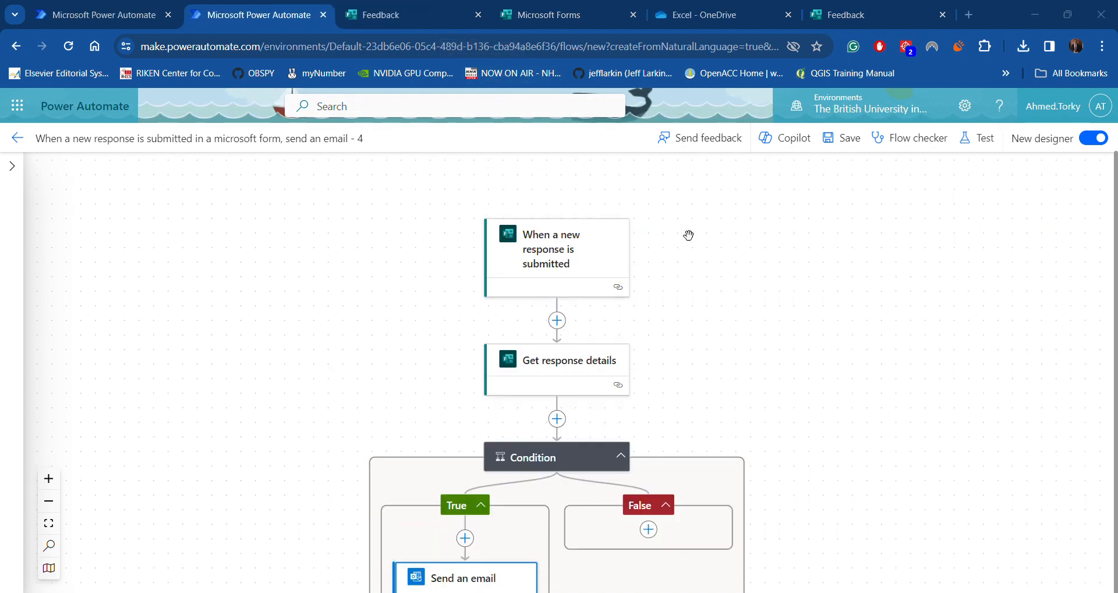
click(854, 21)
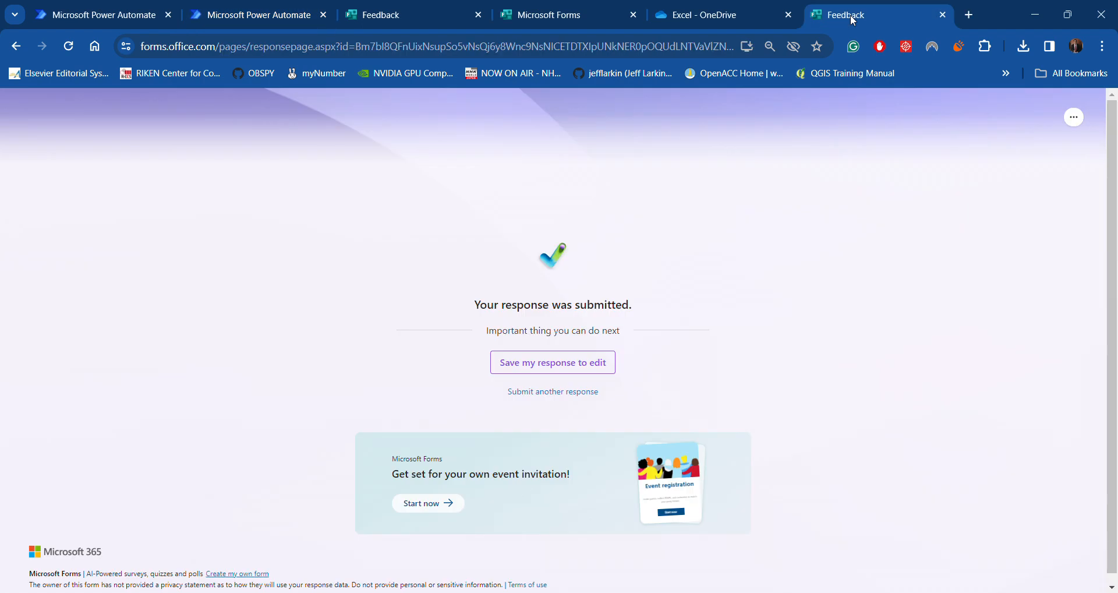
click(428, 16)
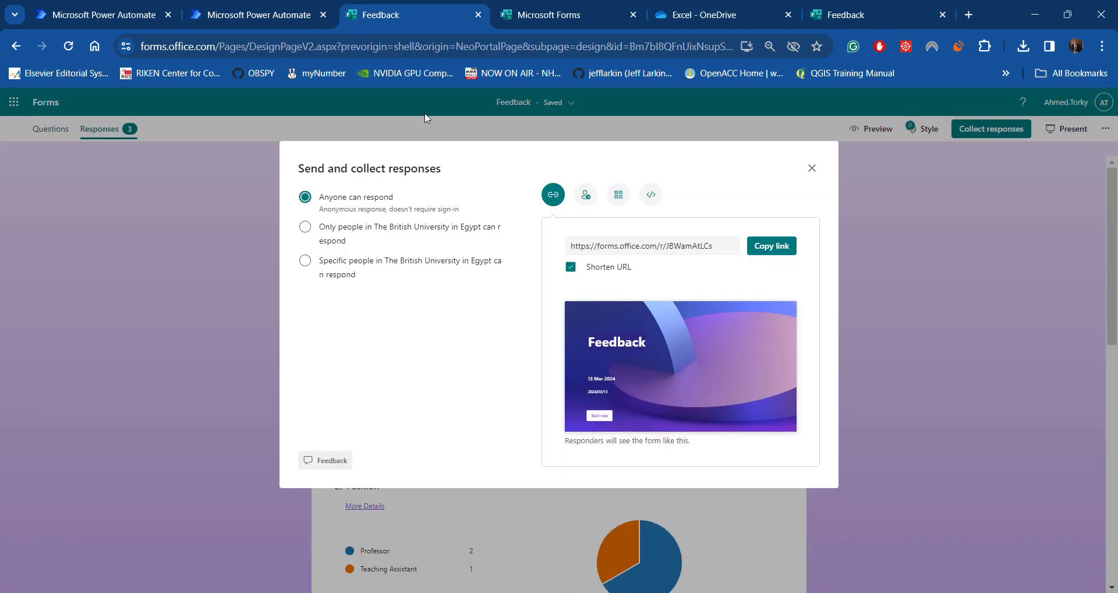
click(806, 173)
scroll(634, 270, down, 1)
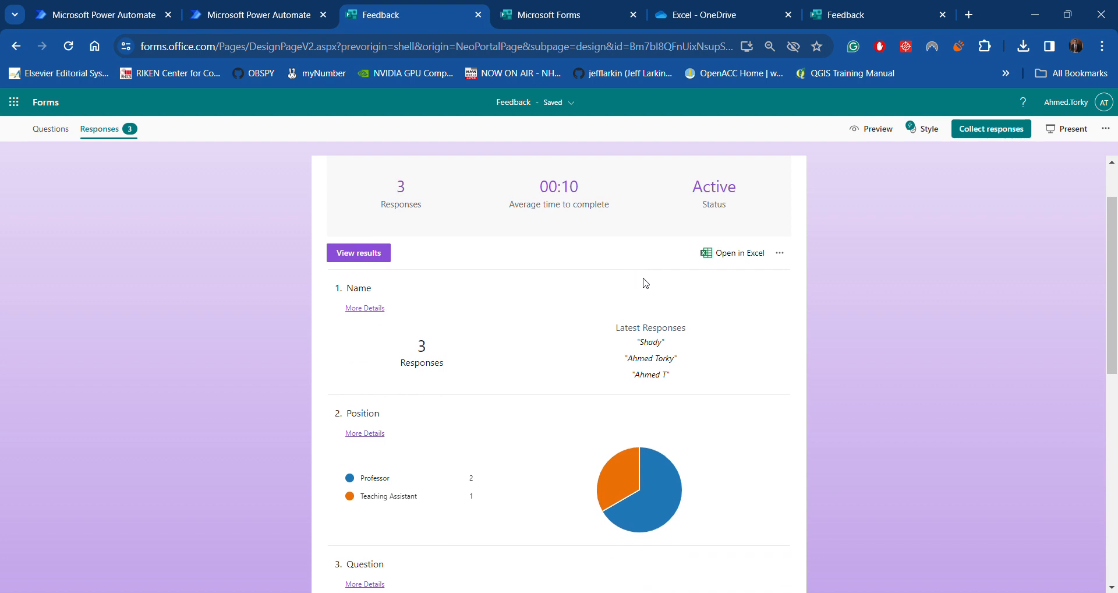
scroll(499, 389, up, 1)
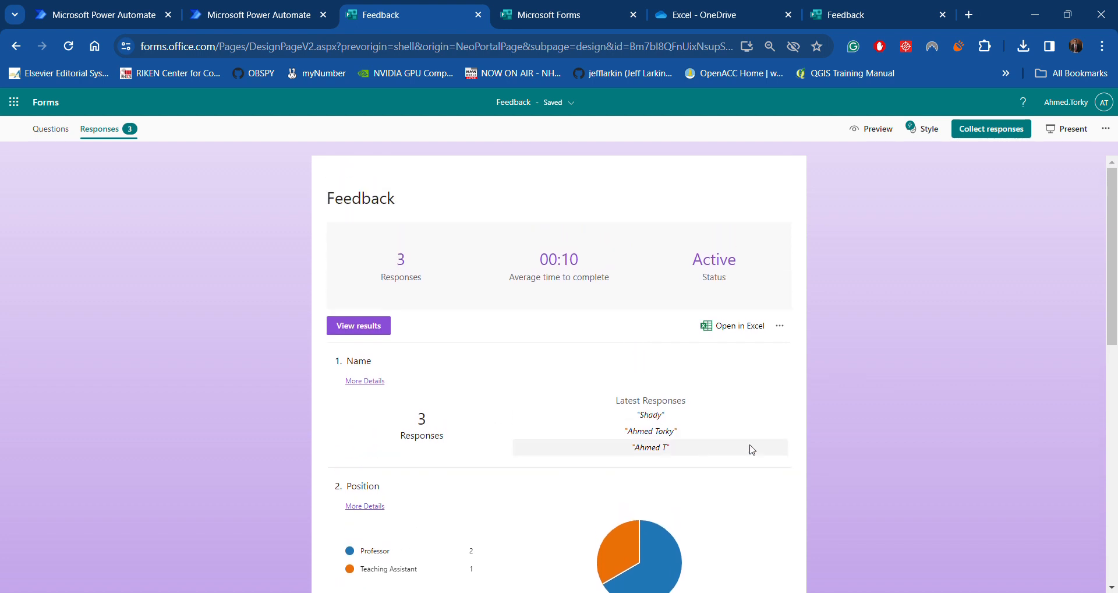
drag(665, 415, 634, 418)
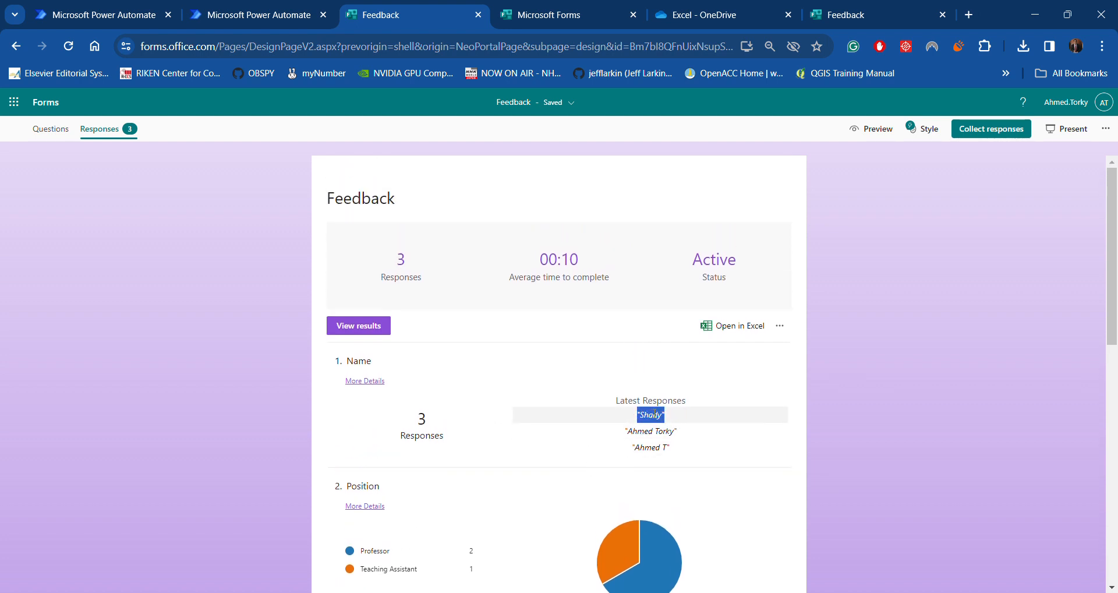
scroll(799, 428, down, 1)
scroll(799, 428, down, 6)
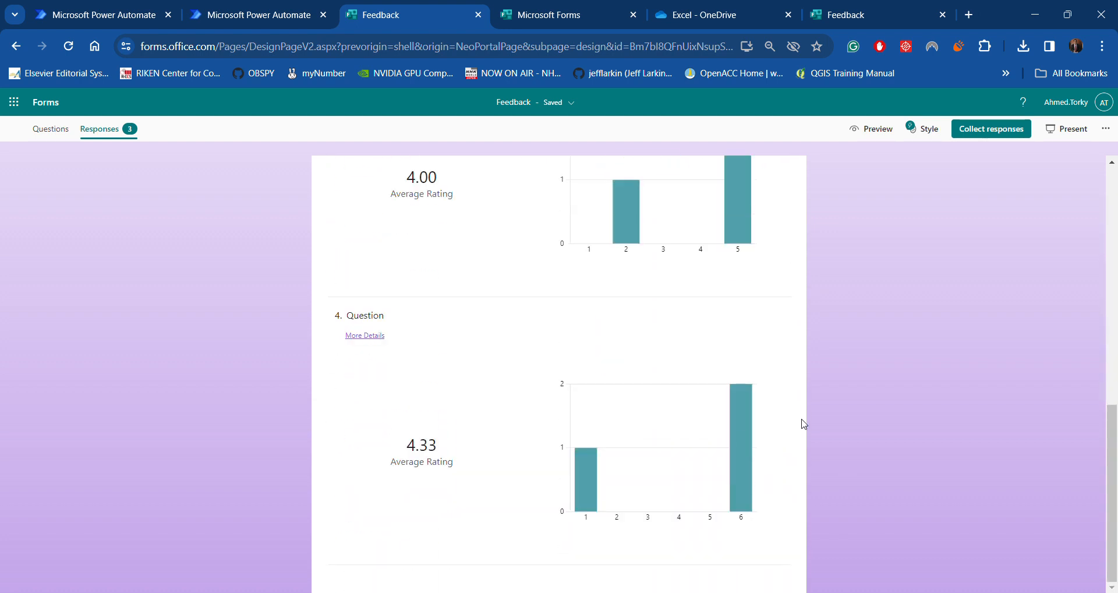
scroll(799, 428, up, 7)
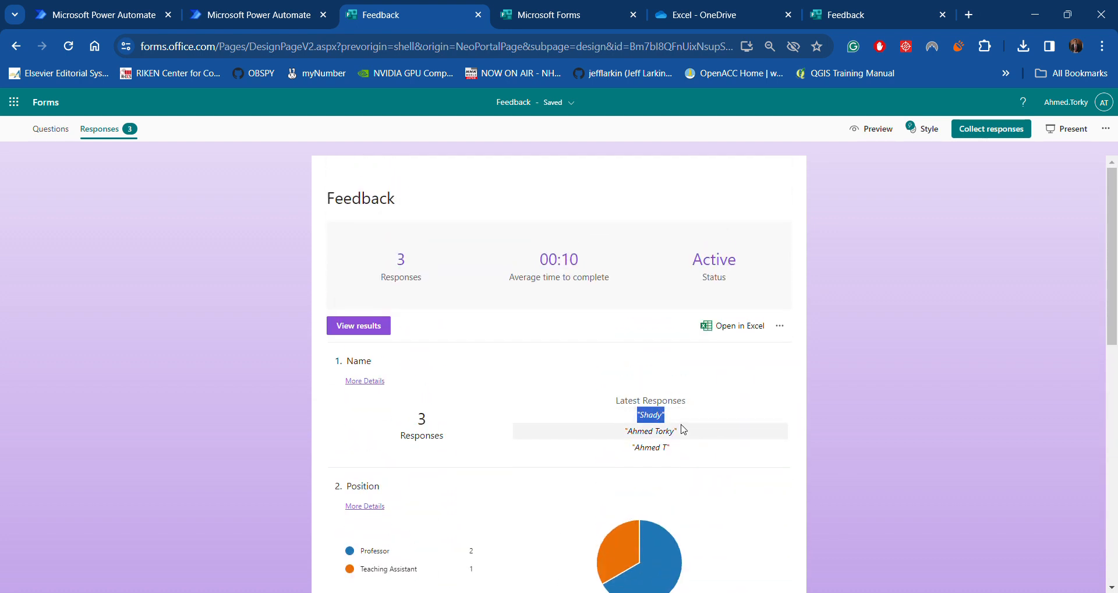
scroll(693, 419, down, 9)
scroll(703, 411, up, 10)
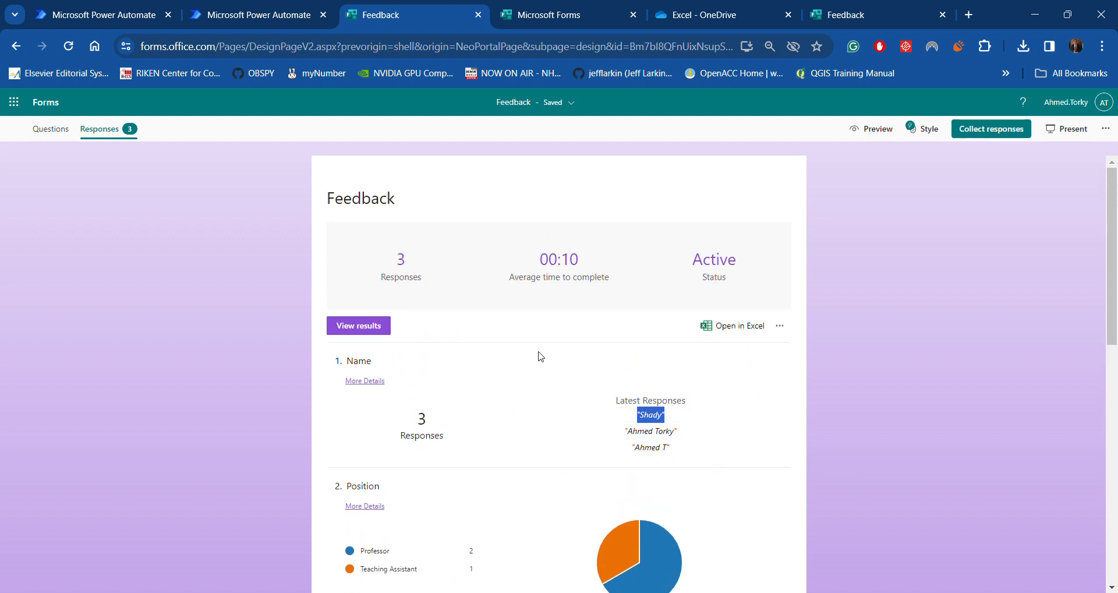
Export the Feedback responses to Excel, saving Feedback(1-3).xlsx on the Desktop
click(729, 327)
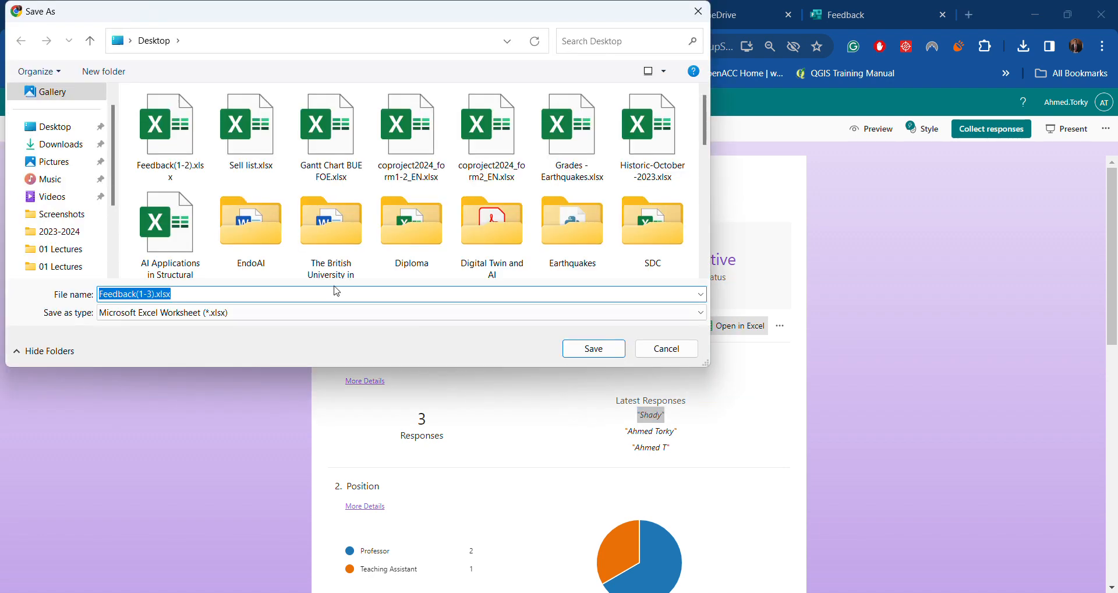
click(51, 127)
click(588, 349)
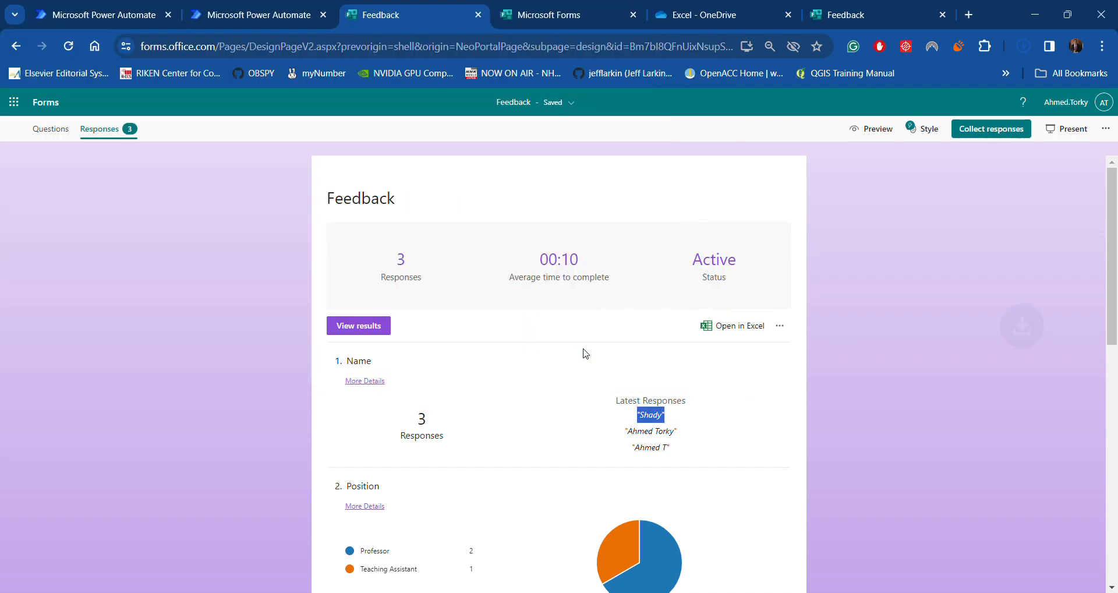
Locate Feedback(1-3).xlsx in its Desktop folder and bring up OneDrive's Excel folder
click(1023, 45)
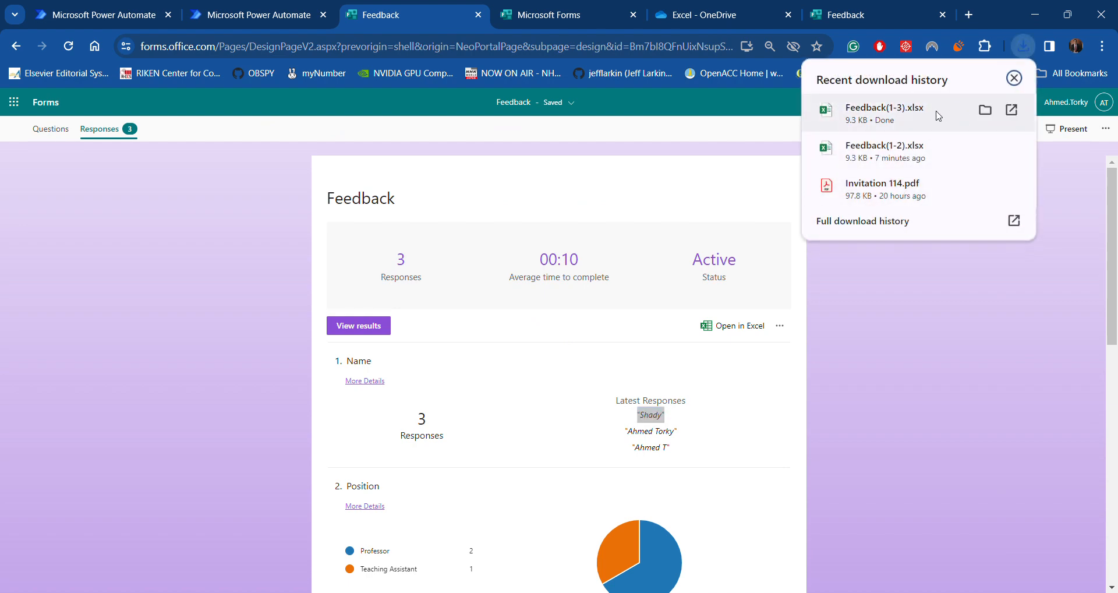
click(985, 110)
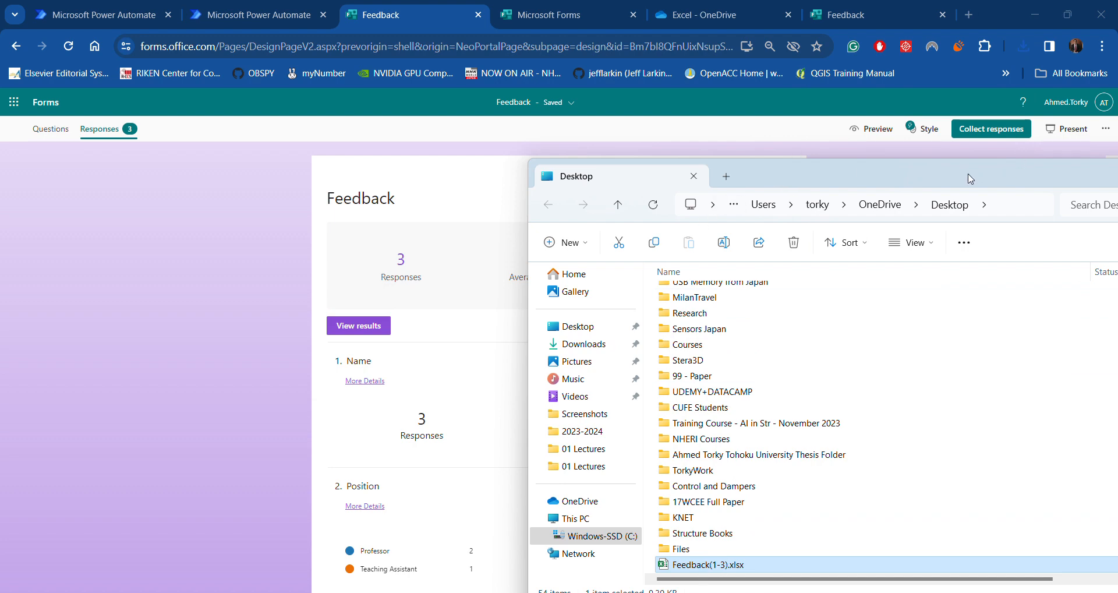
drag(971, 179, 811, 108)
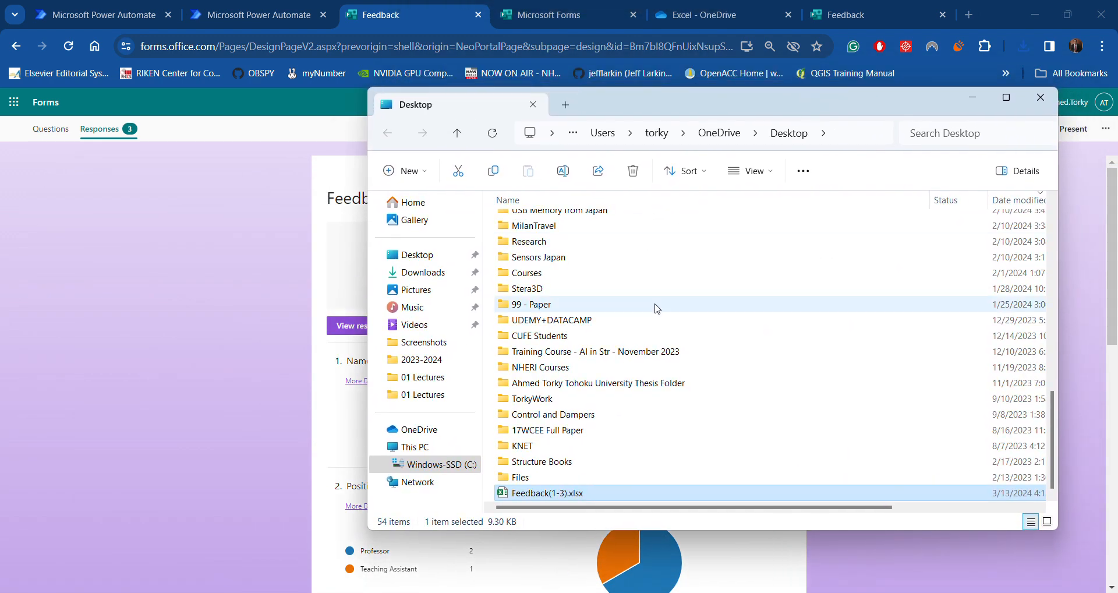
drag(555, 494, 678, 503)
click(718, 14)
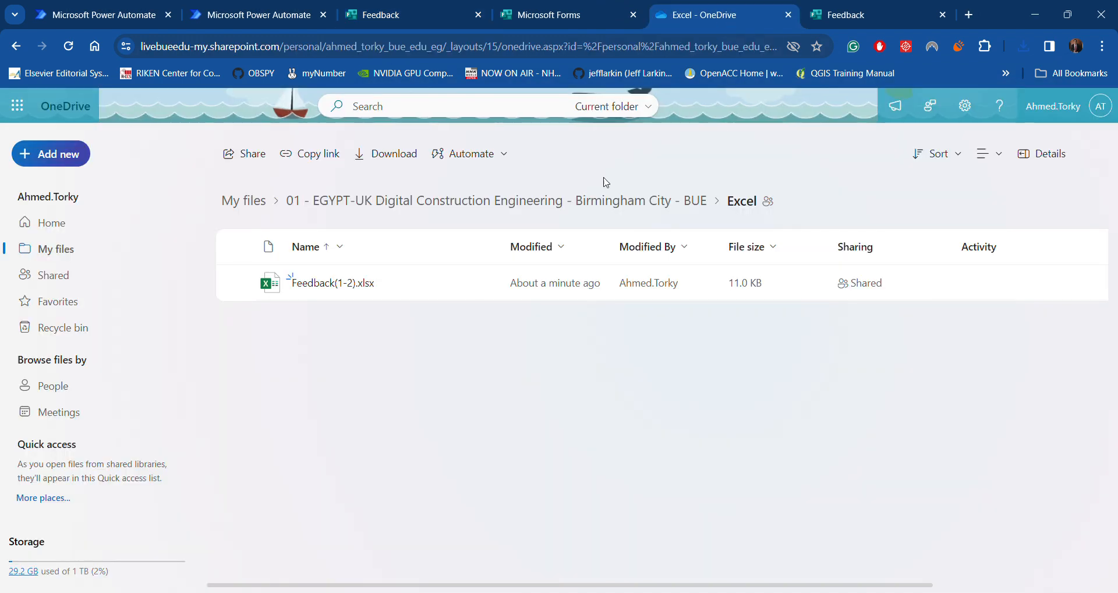
Drag Feedback(1-3).xlsx from the Desktop window into OneDrive's Excel folder
click(649, 592)
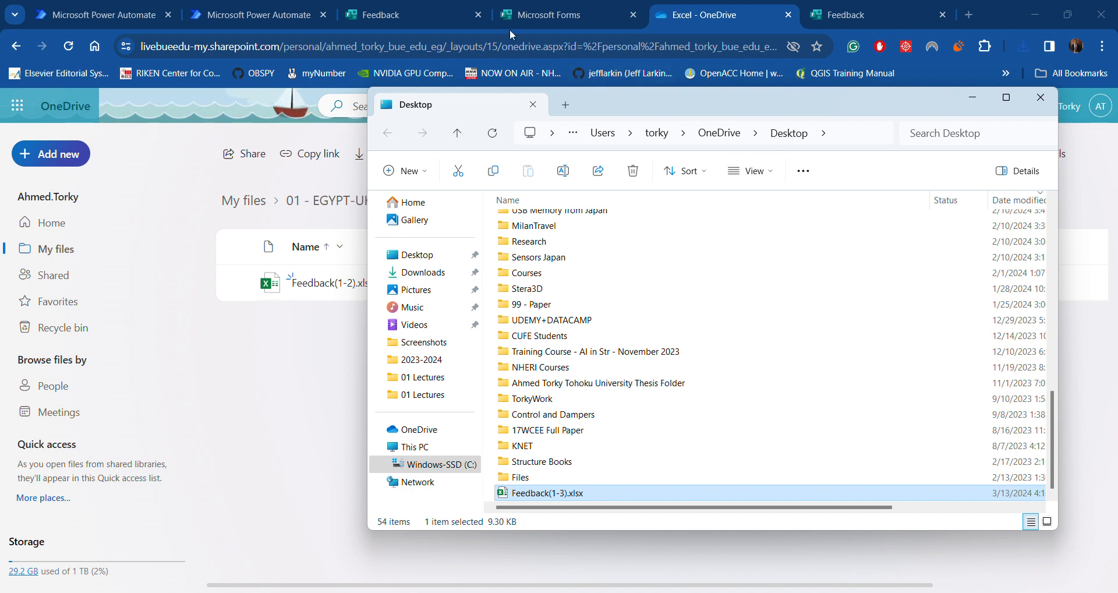
drag(535, 493, 299, 387)
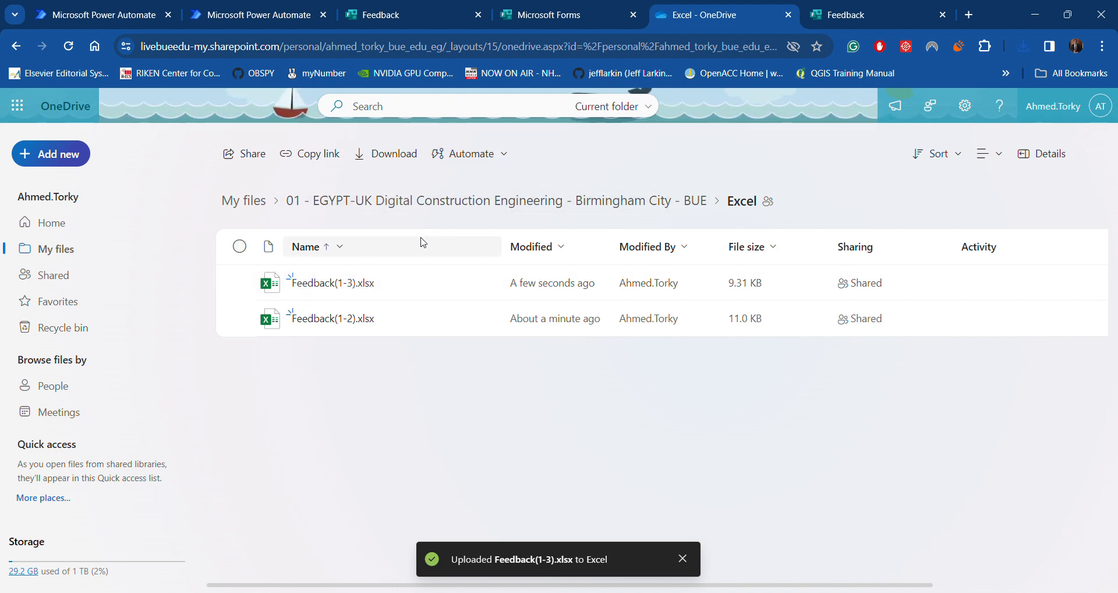
From the Power Automate home page, describe a flow: 'when we get new form response fill an excel sheet'
click(257, 23)
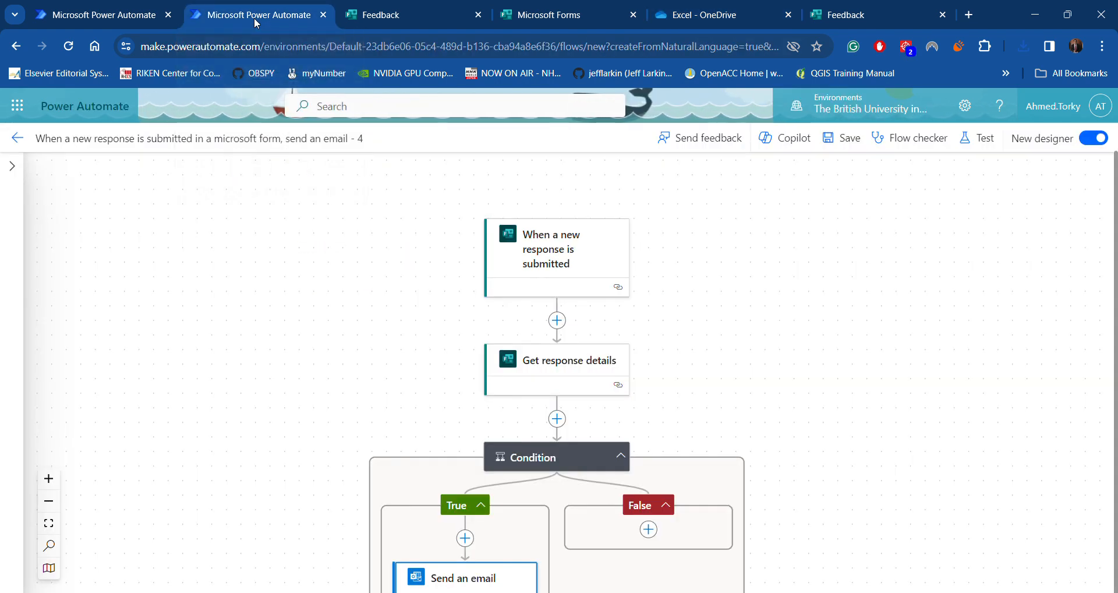
click(32, 108)
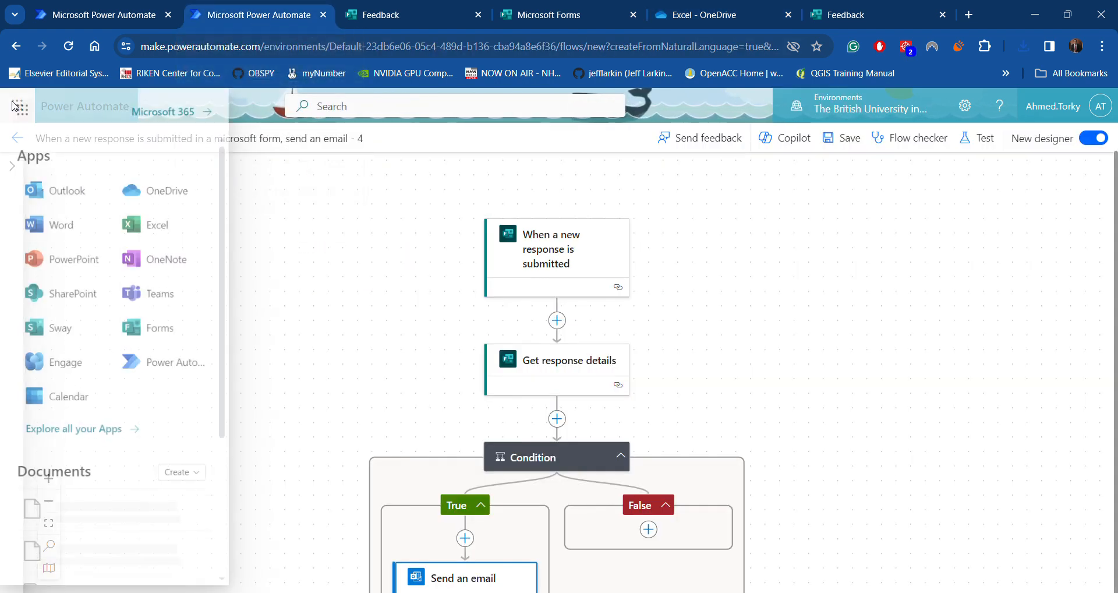
click(286, 247)
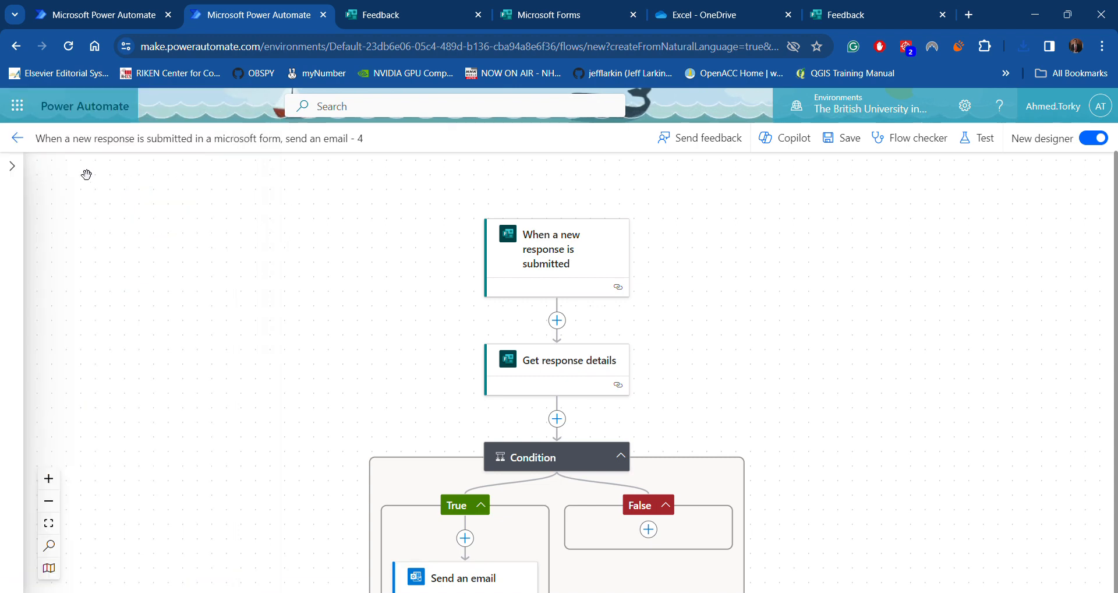
click(18, 138)
click(53, 182)
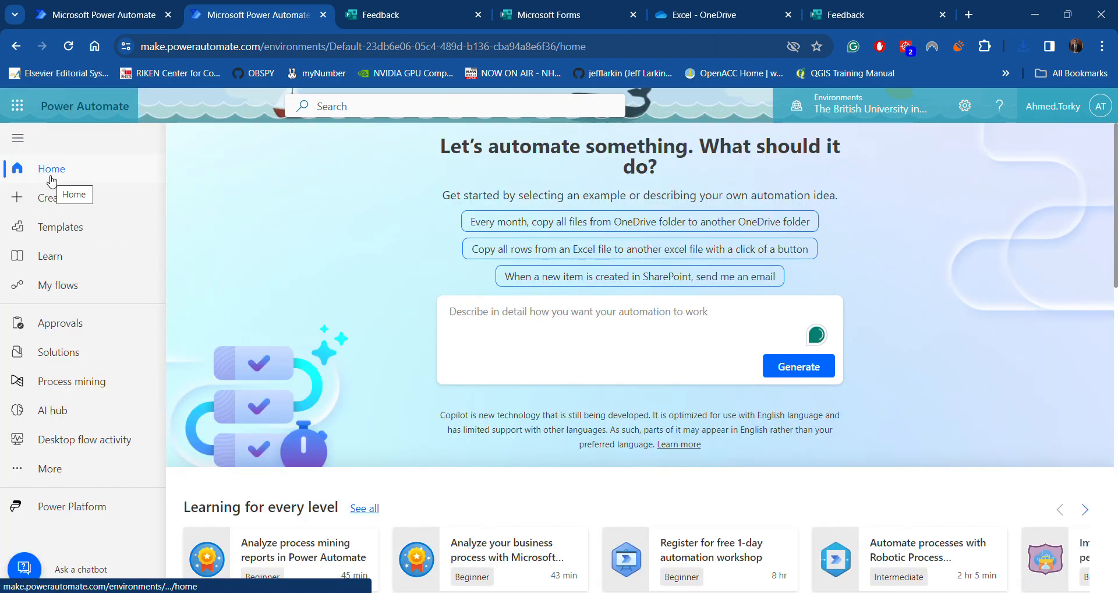
click(572, 347)
text(when we )
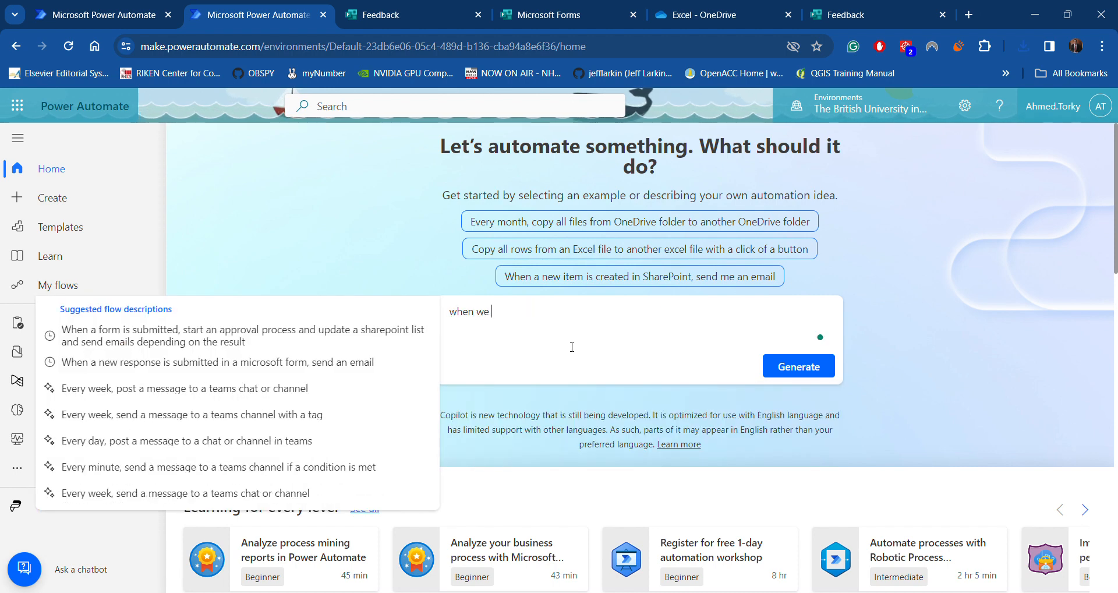
text(get new f)
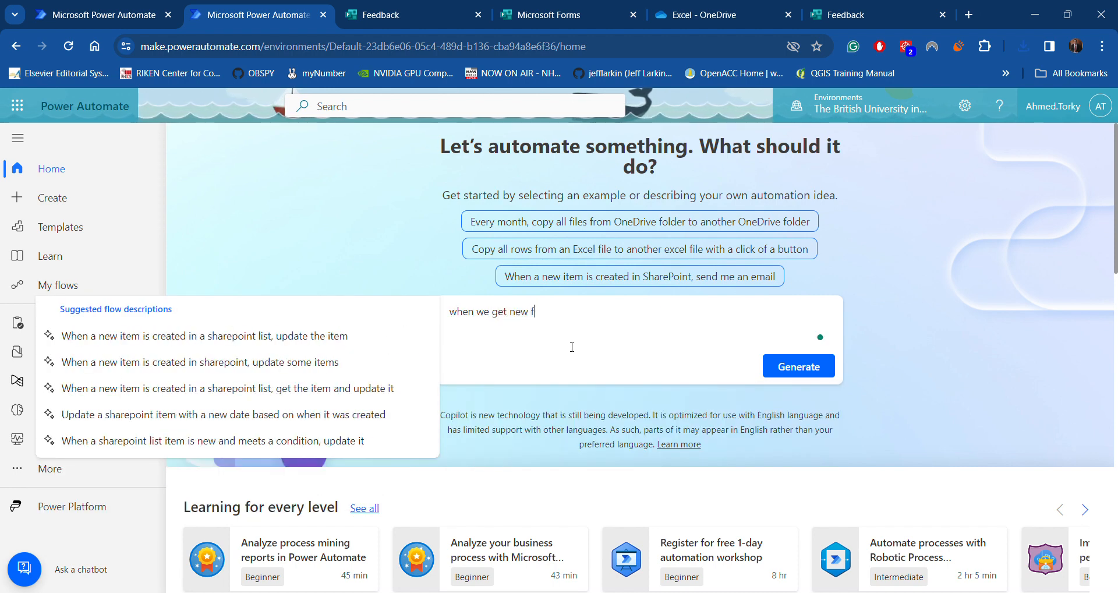
text(orm response)
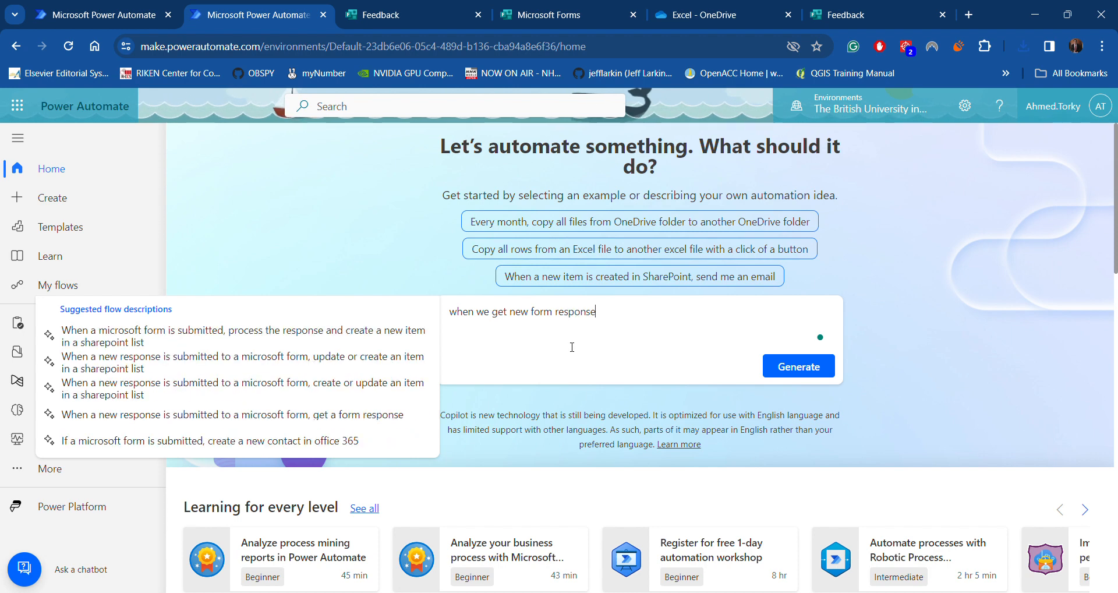
text( fill an e)
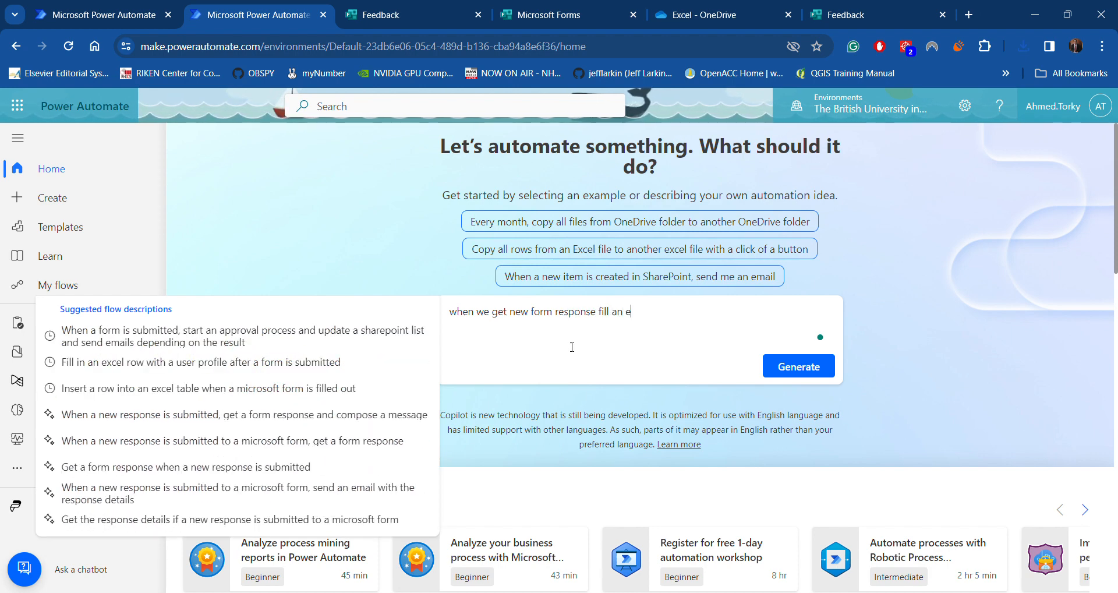
text(xcel sheet)
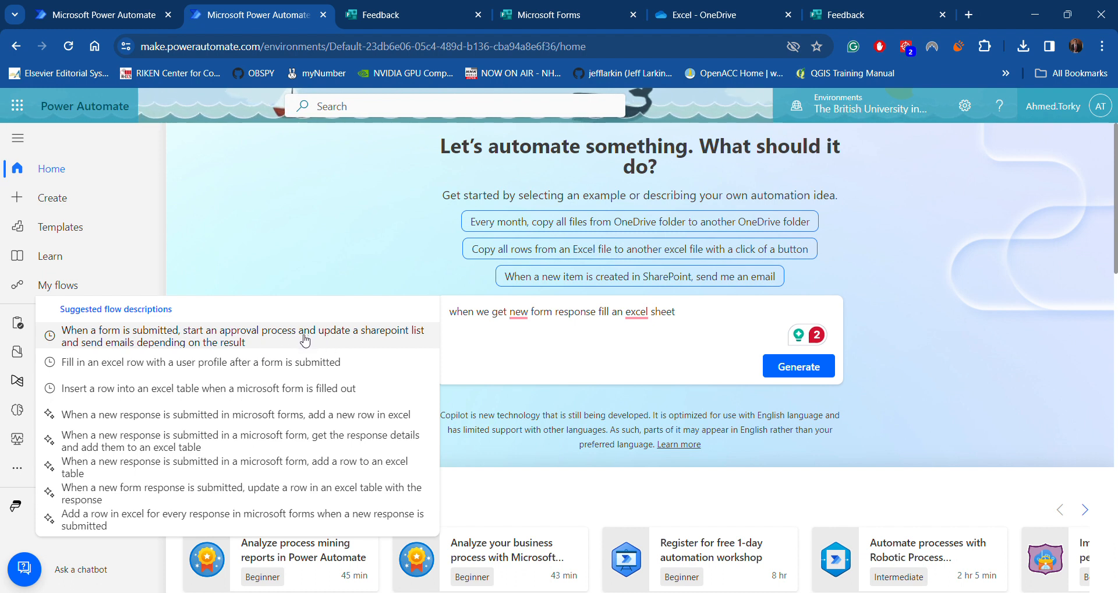
Create the flow from the 'Insert a row into an excel table when a microsoft form is filled out' suggestion
click(317, 395)
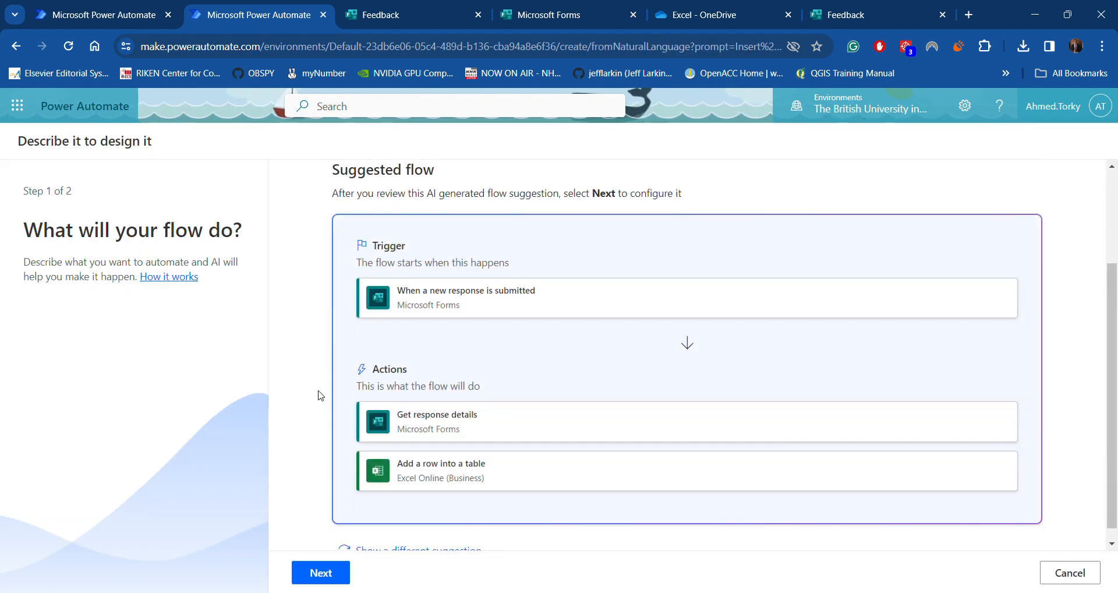
scroll(482, 289, down, 1)
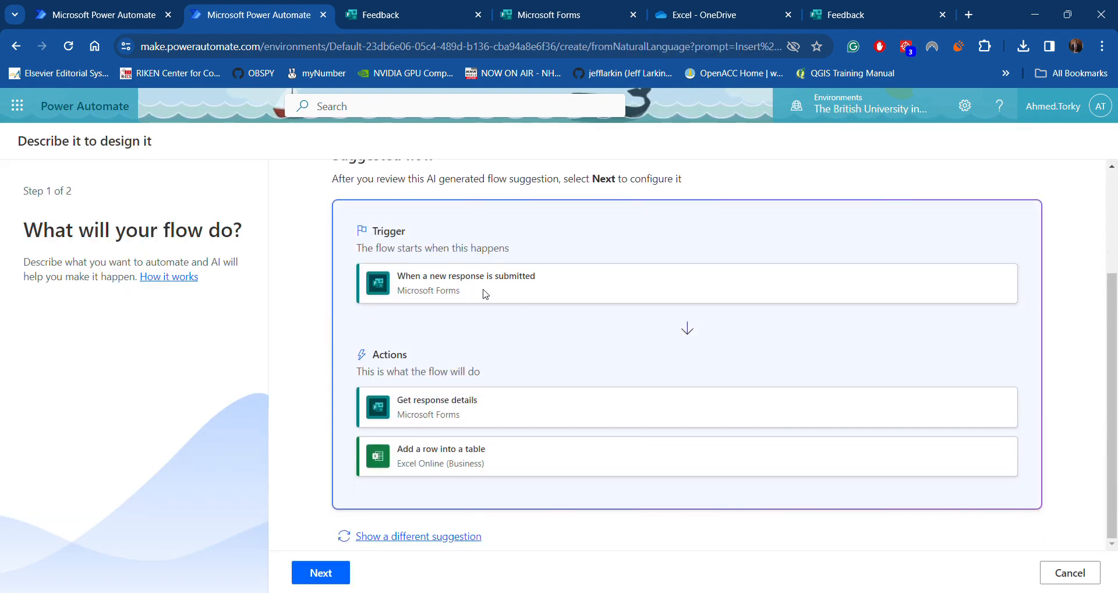
click(323, 574)
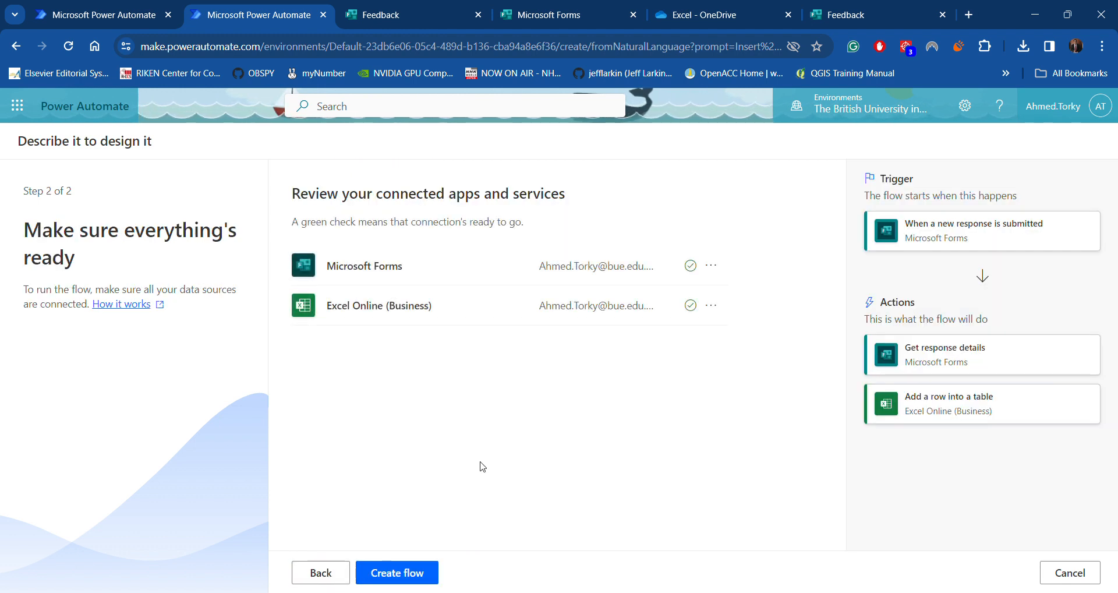
click(397, 573)
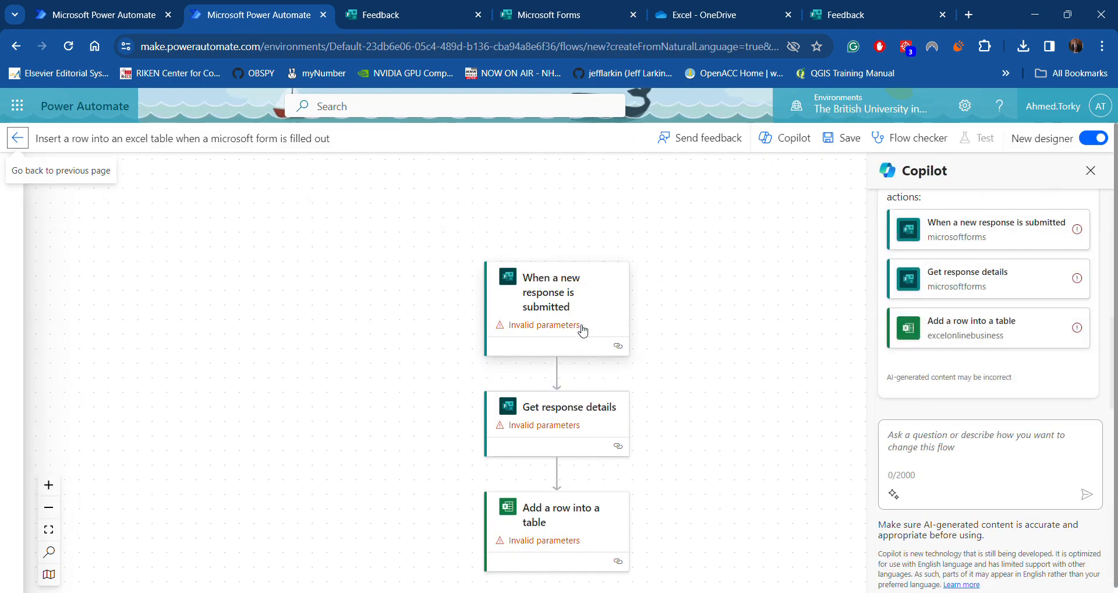
Close the leftover response-submitted Feedback page and return to the new flow with Ctrl+2
click(398, 12)
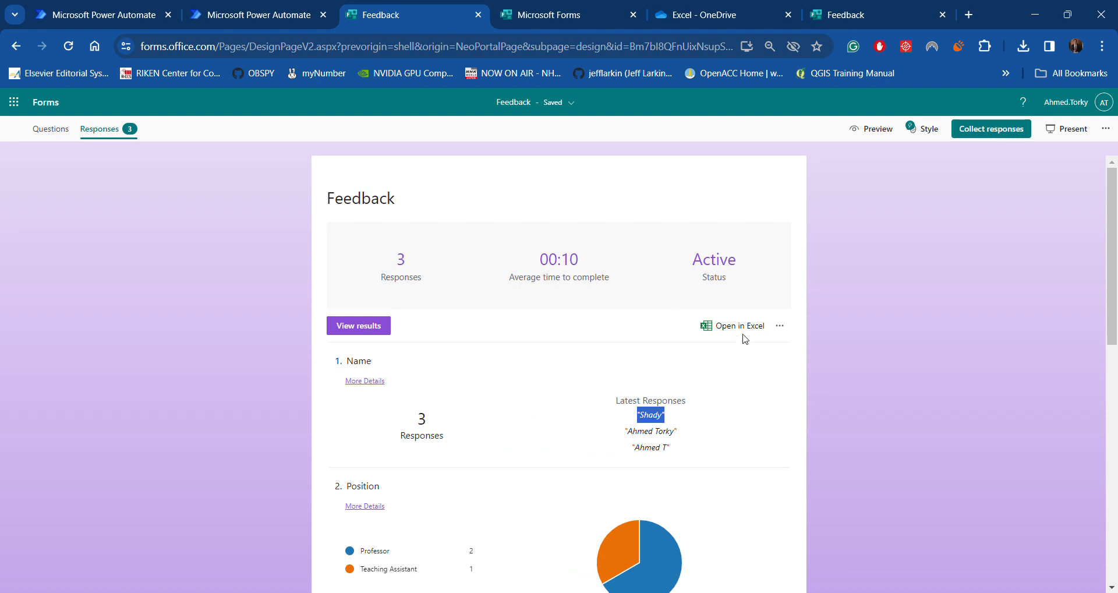
click(274, 16)
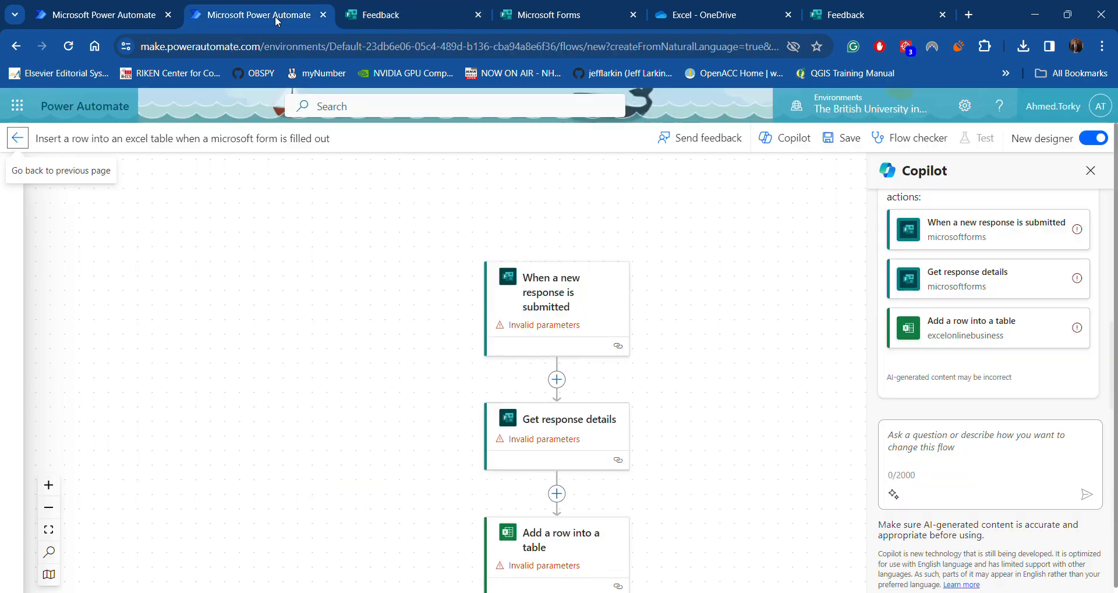
click(398, 15)
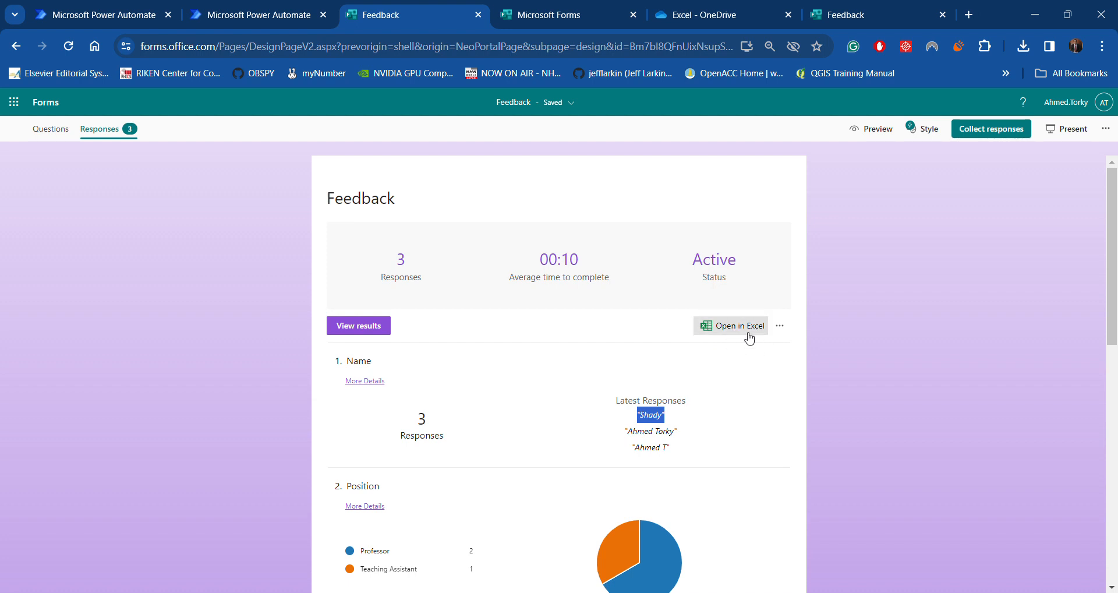
click(271, 19)
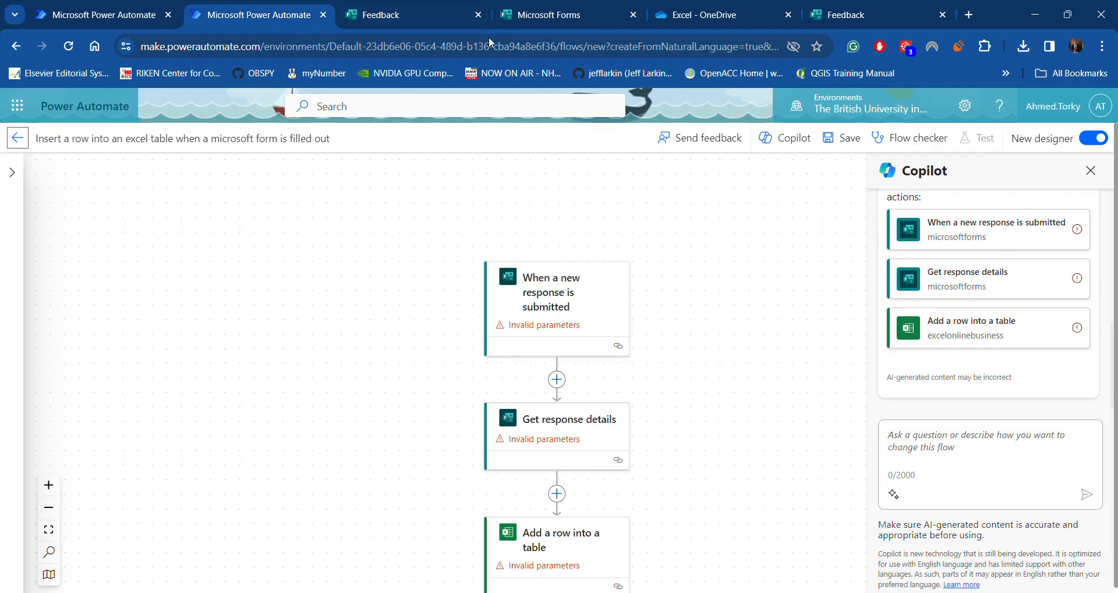
click(865, 23)
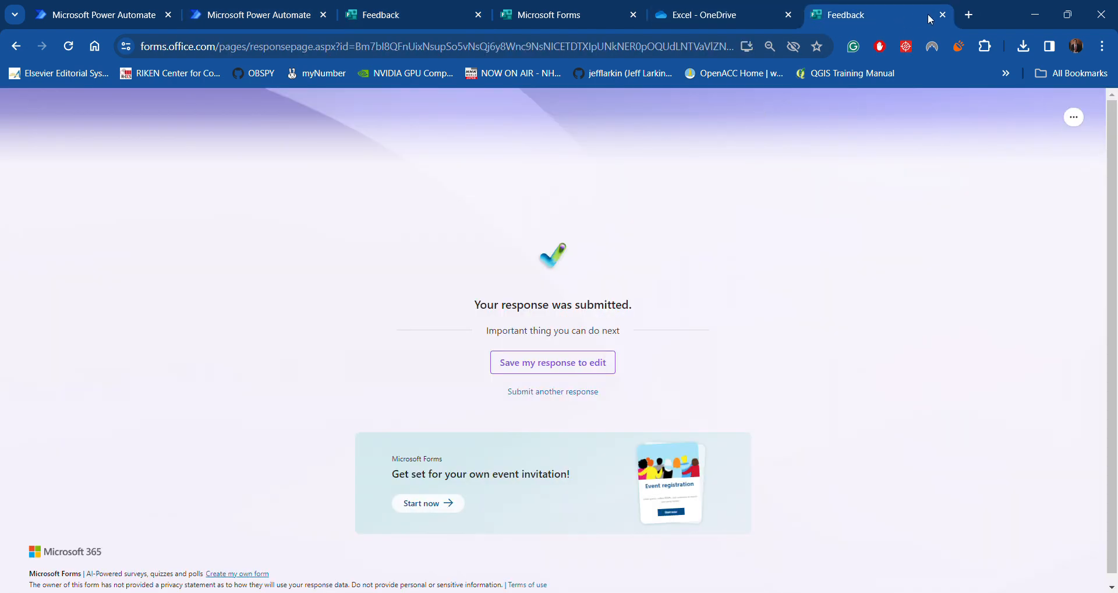
click(942, 15)
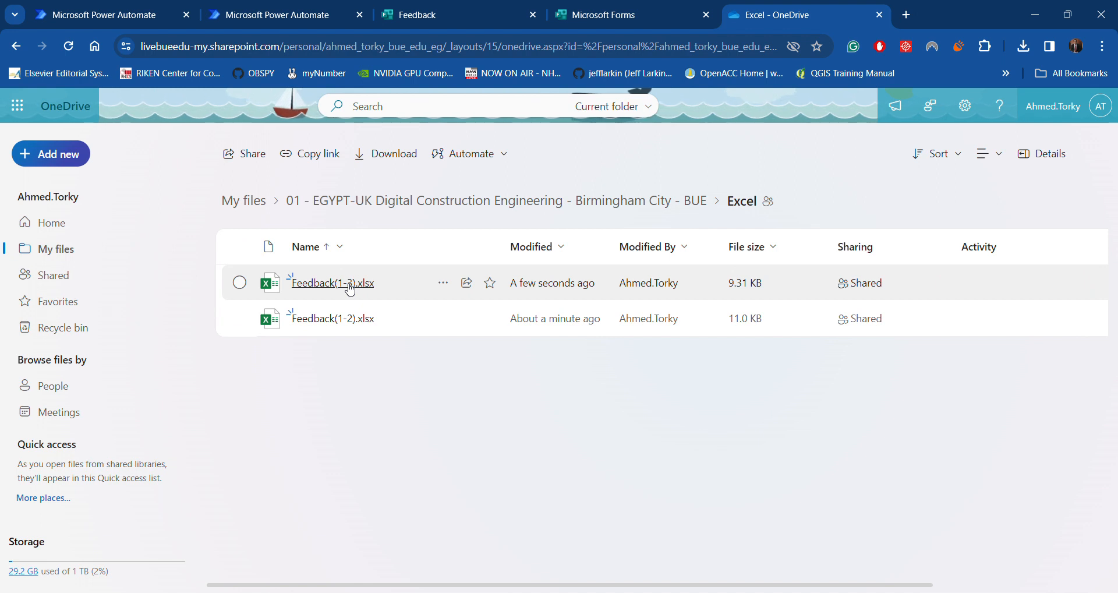
mouse_move(350, 289)
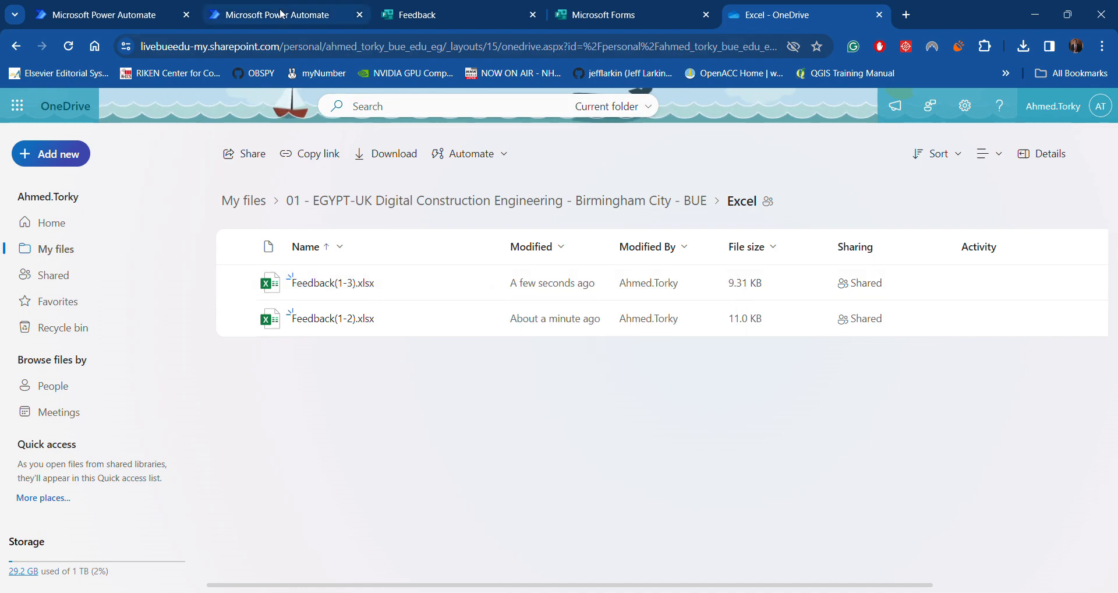
key(ctrl+2)
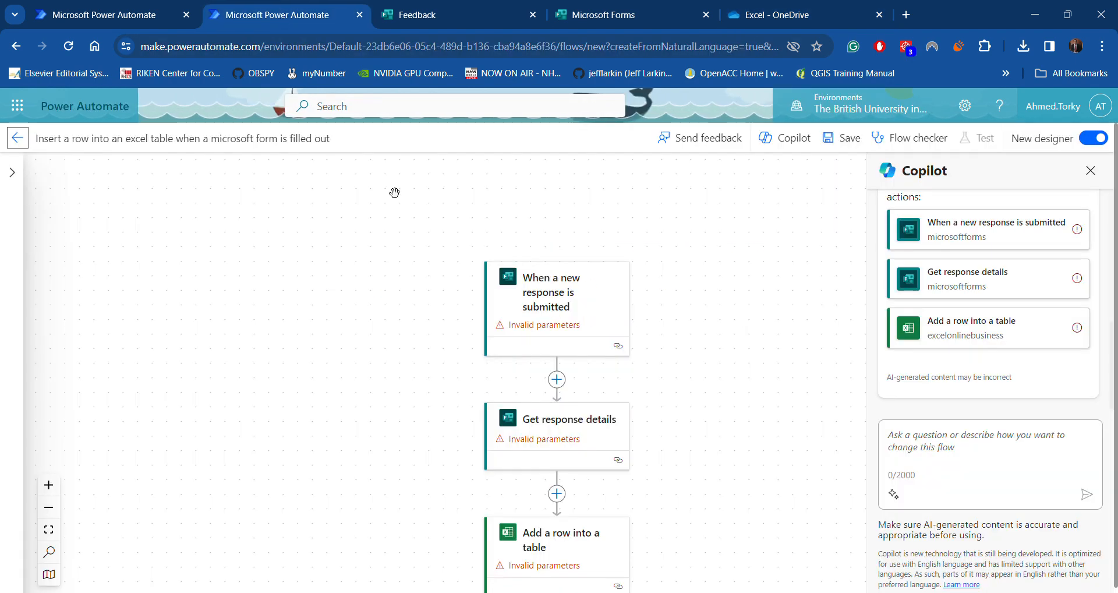
Set Form Id to Feedback on both the new-response trigger and Get response details
click(559, 309)
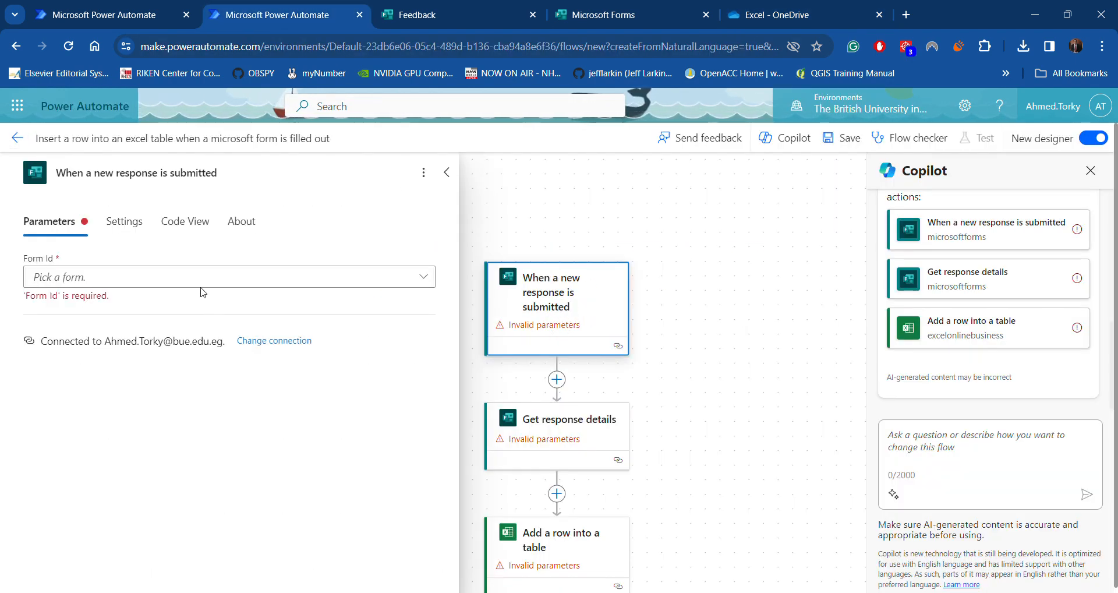
click(241, 276)
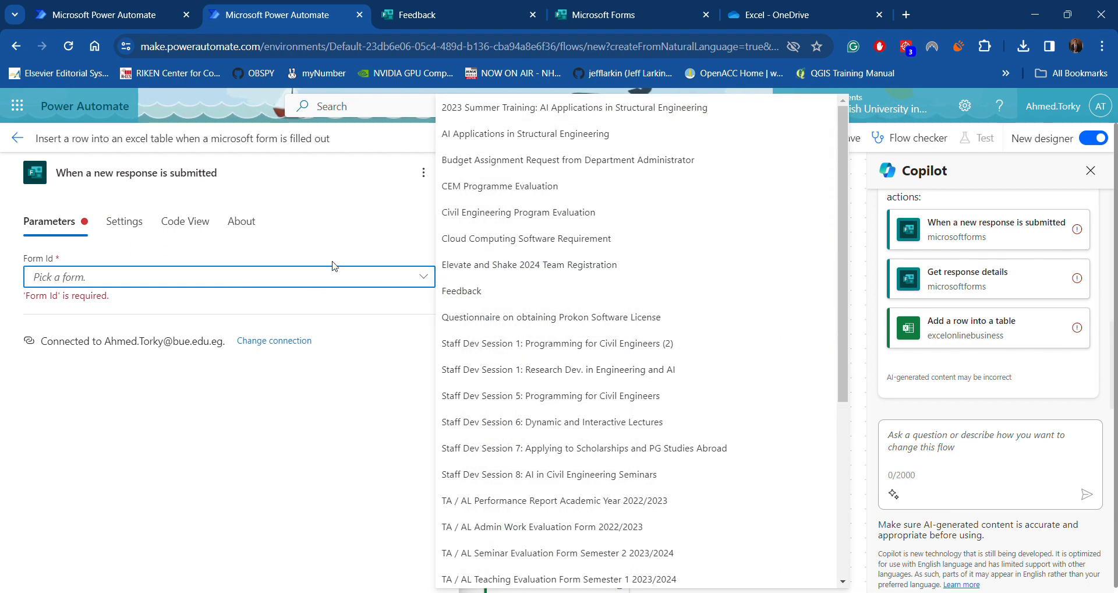
click(462, 291)
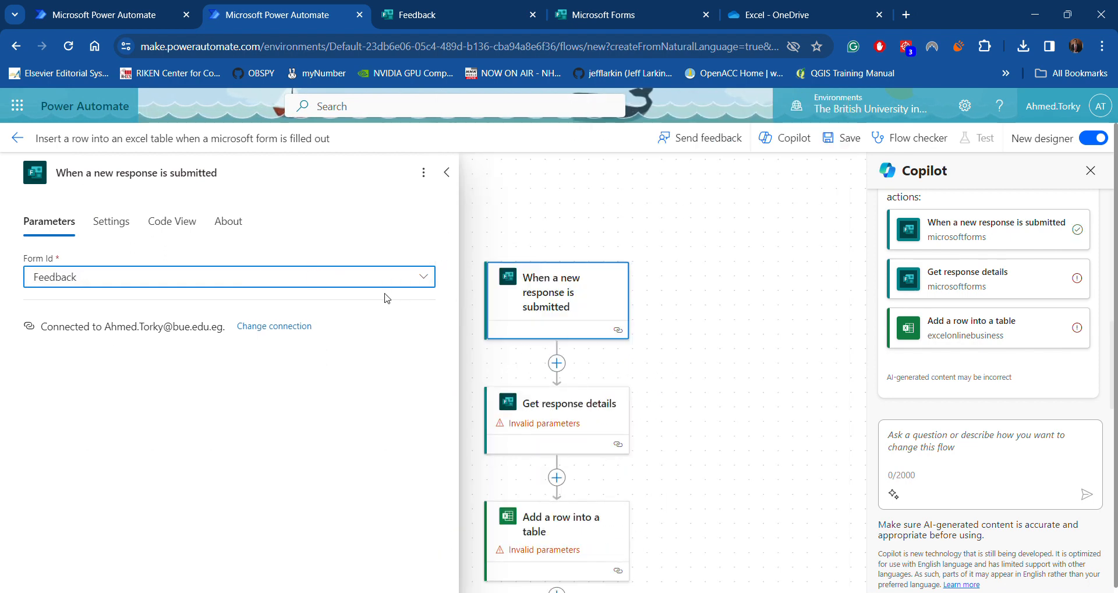
click(570, 417)
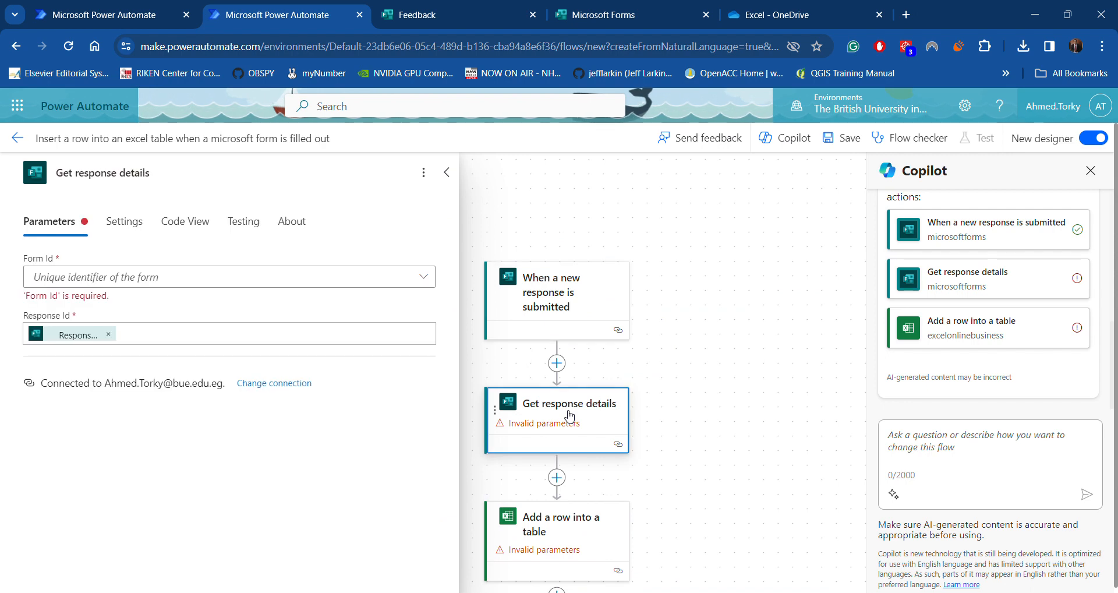
click(396, 278)
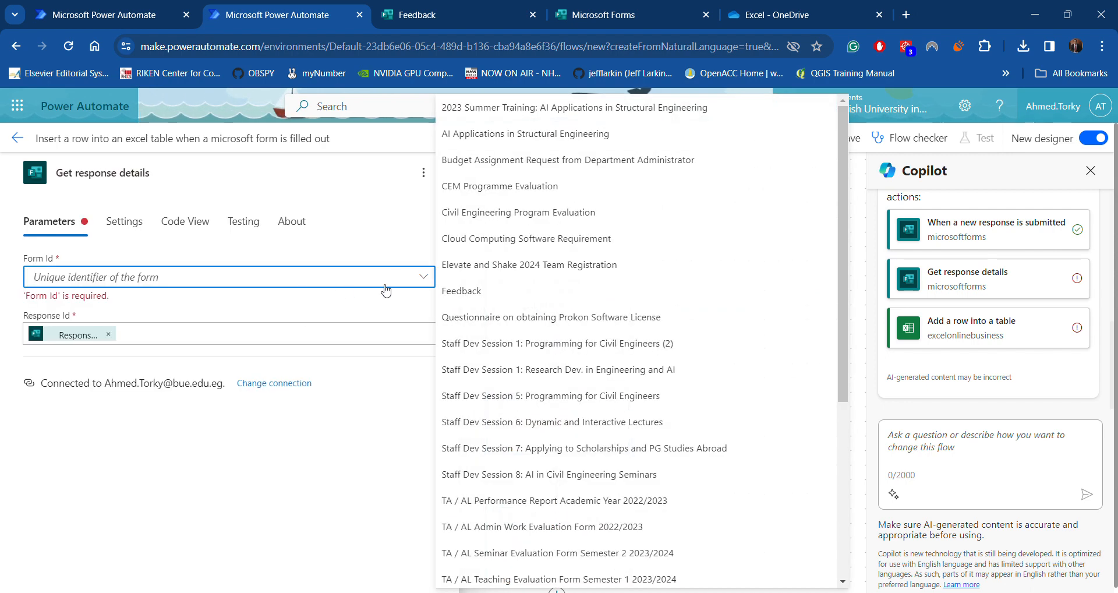
click(463, 291)
click(531, 453)
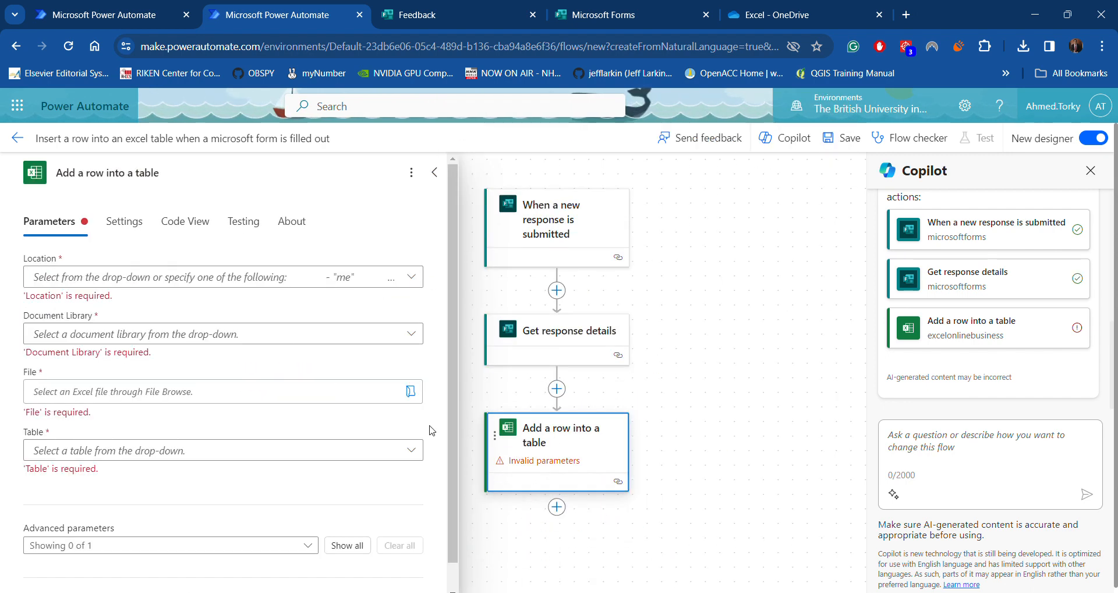
Point the add-row step at Table1 of Feedback(1-3).xlsx in OneDrive for Business
click(314, 280)
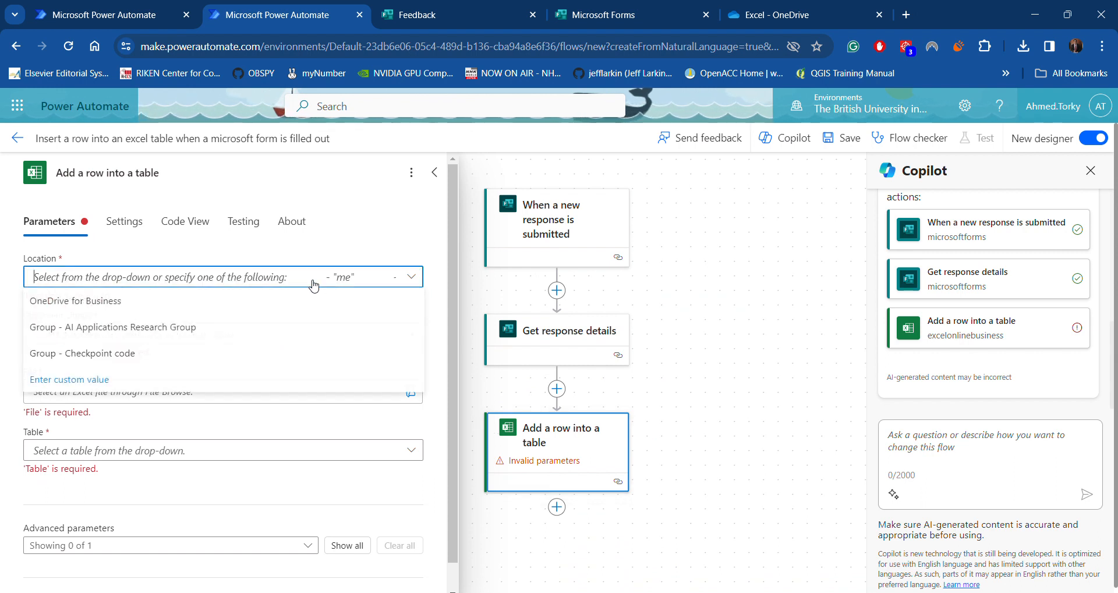
click(108, 306)
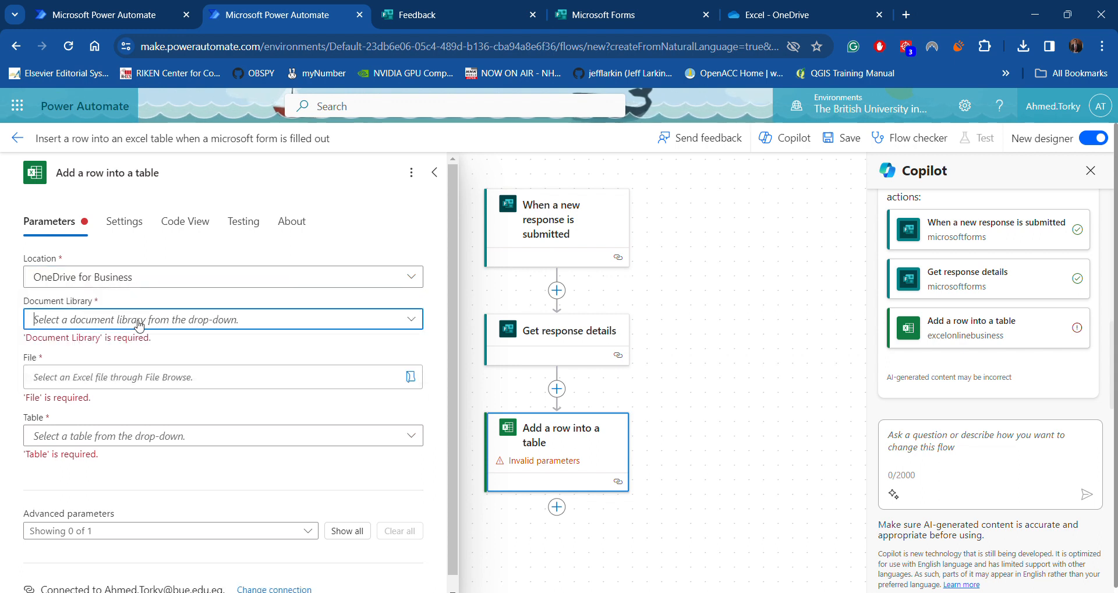
click(125, 319)
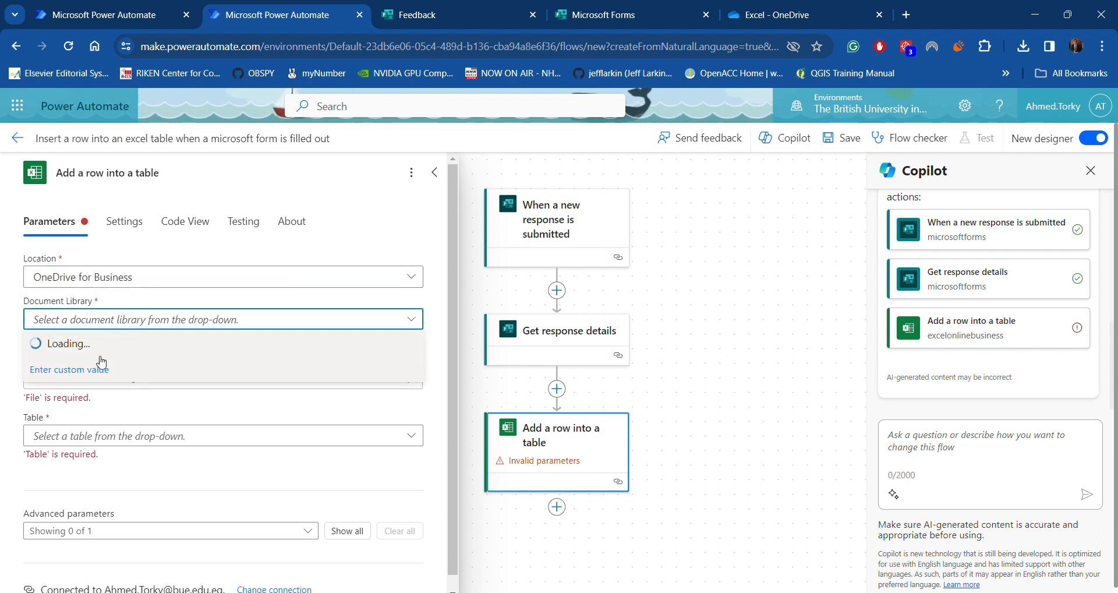
click(93, 343)
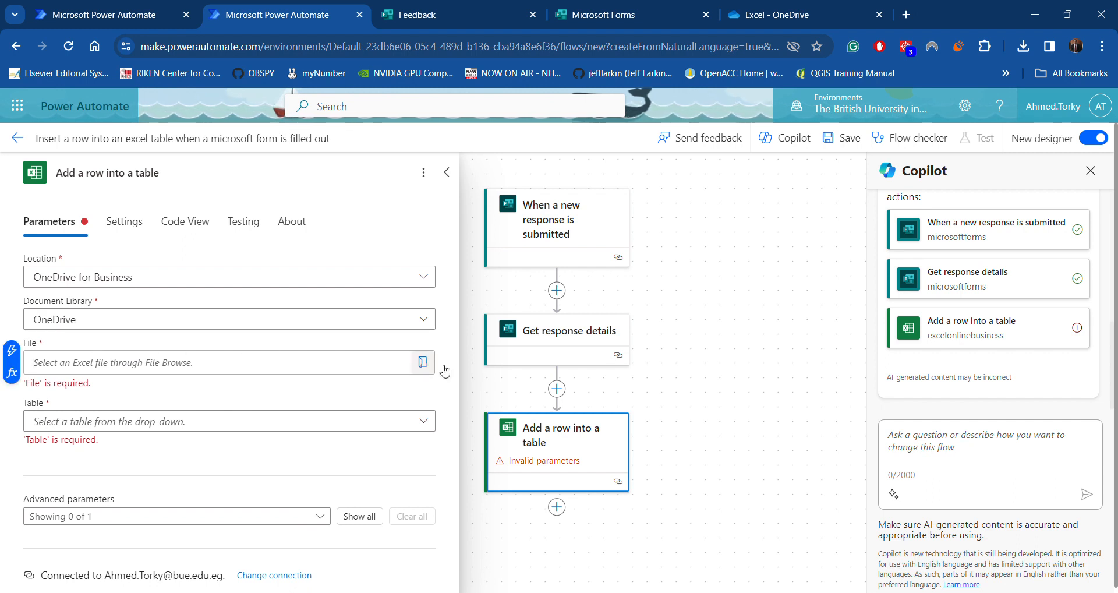
click(424, 362)
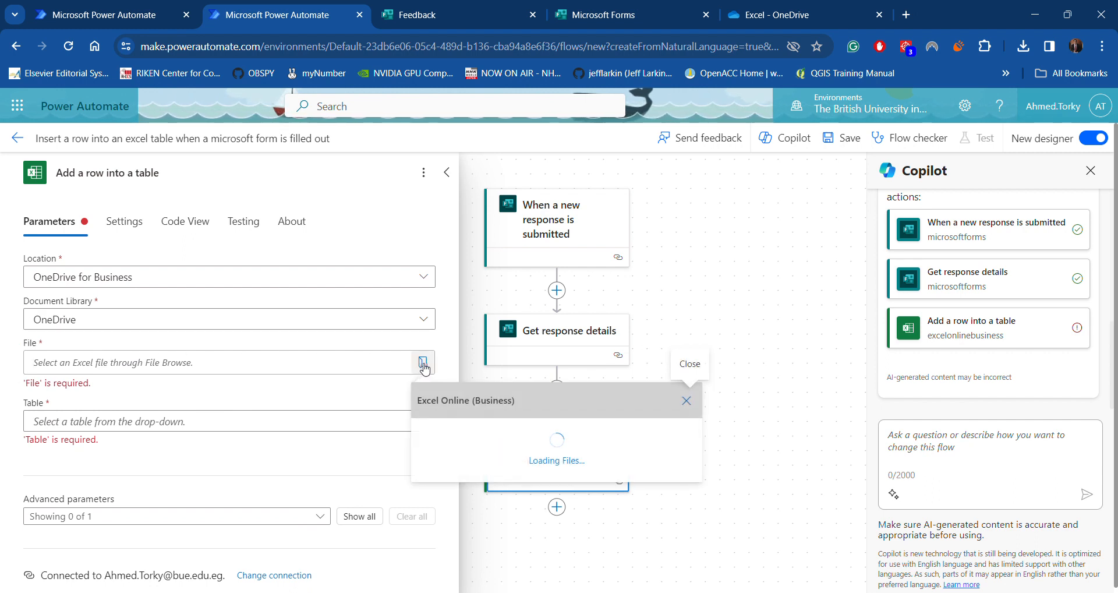
scroll(567, 367, down, 5)
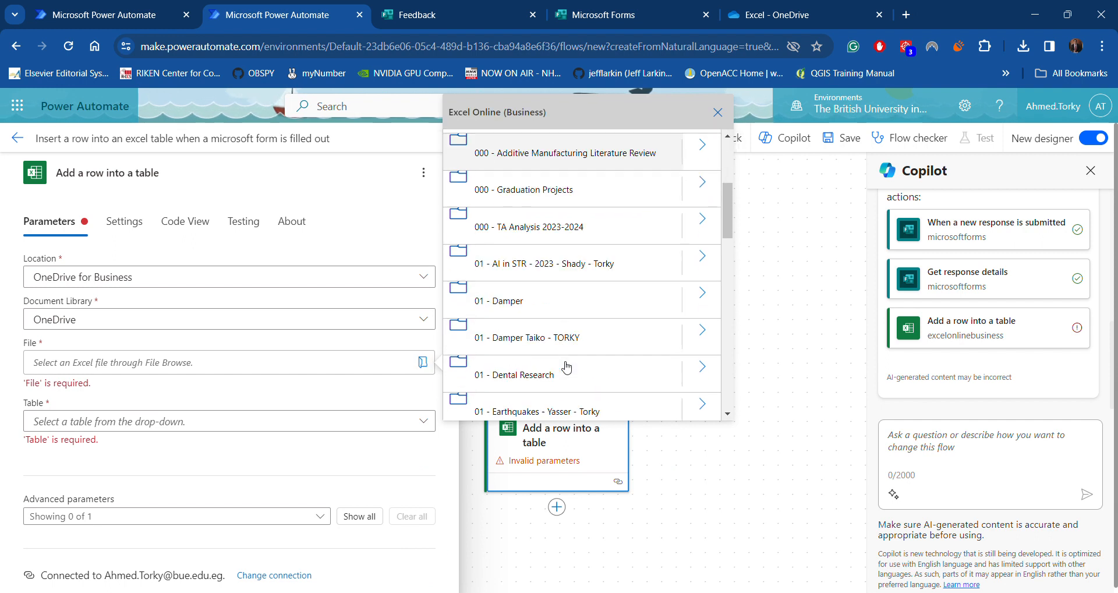
scroll(566, 366, down, 2)
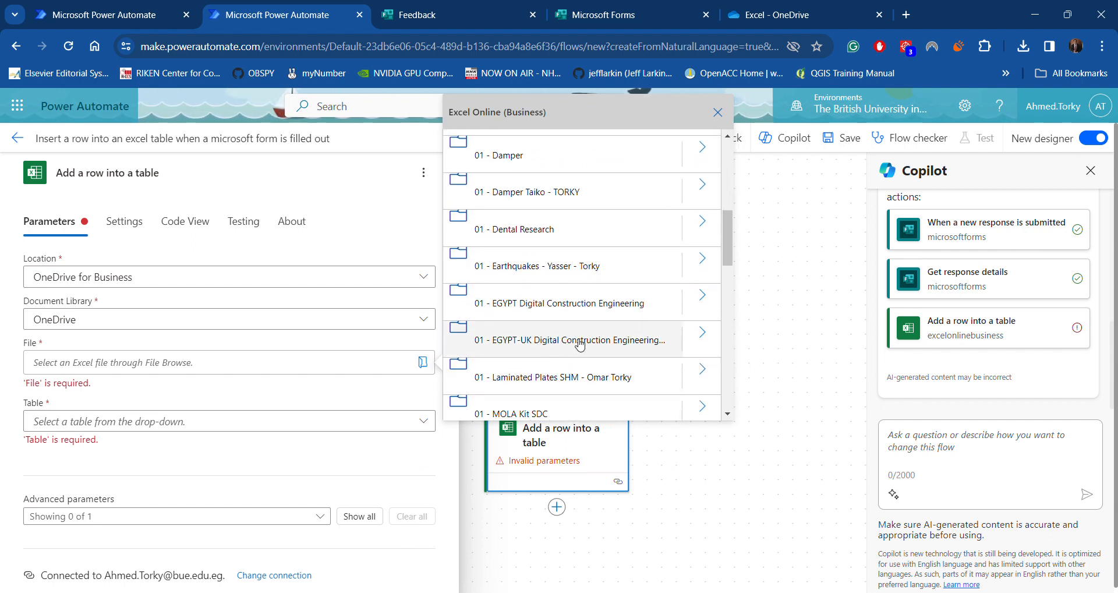
click(702, 332)
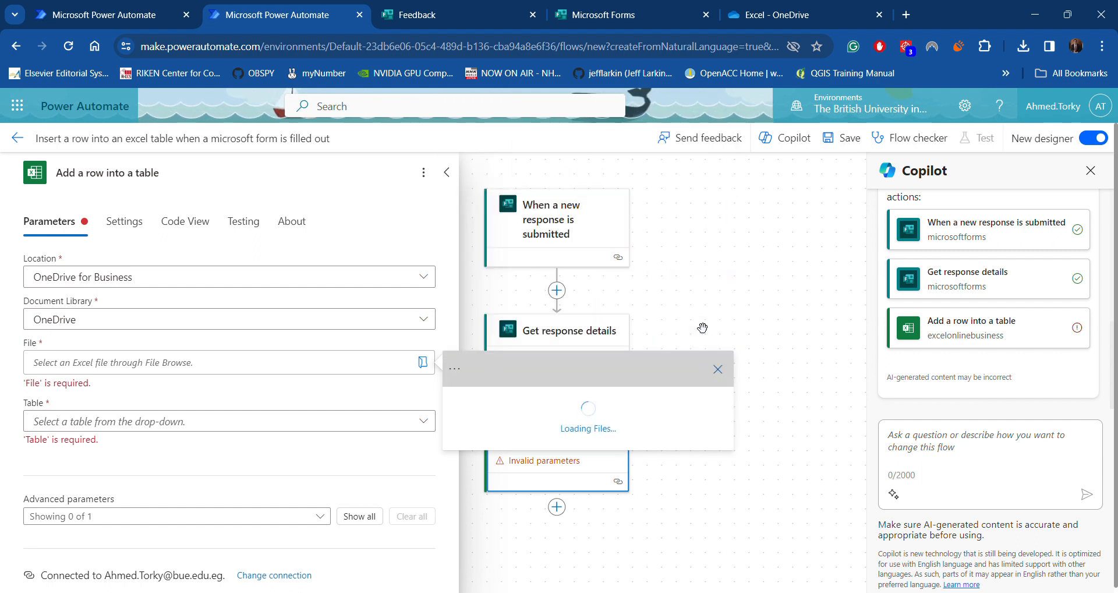
click(709, 170)
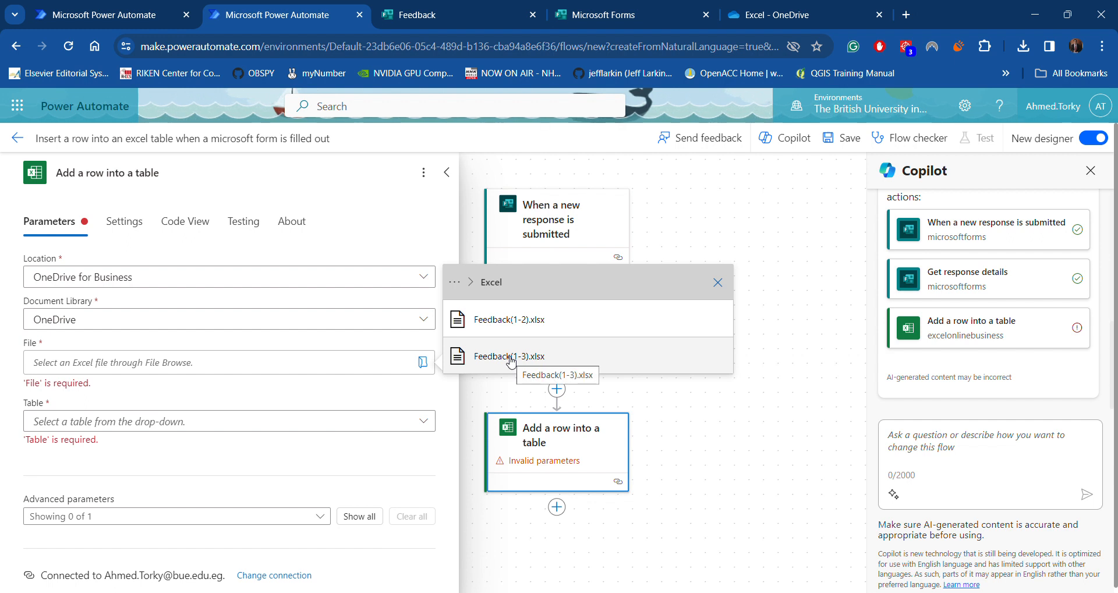
click(511, 359)
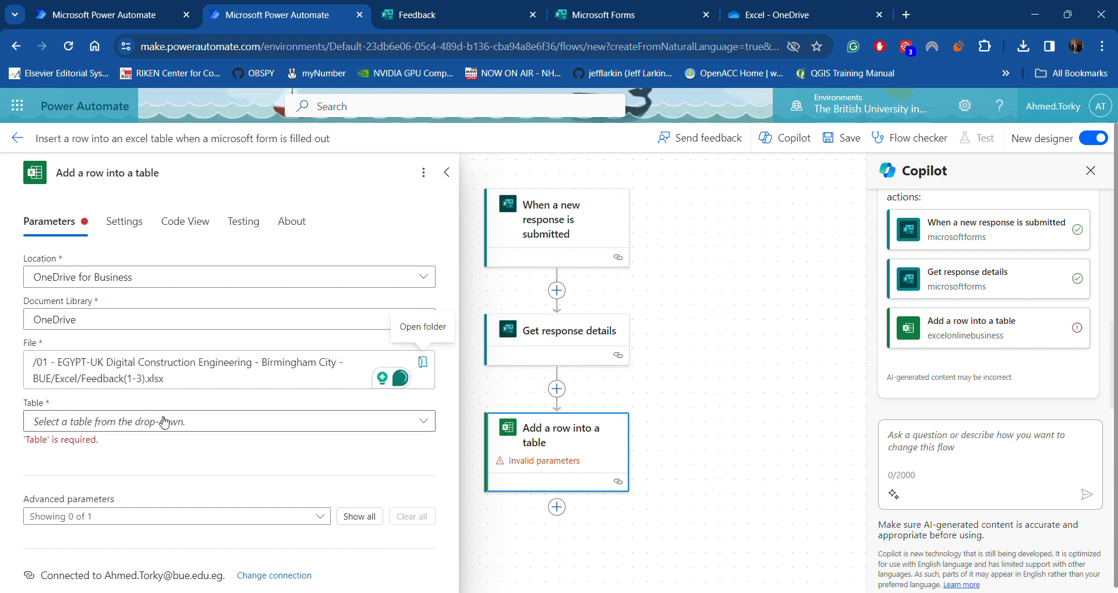
click(62, 428)
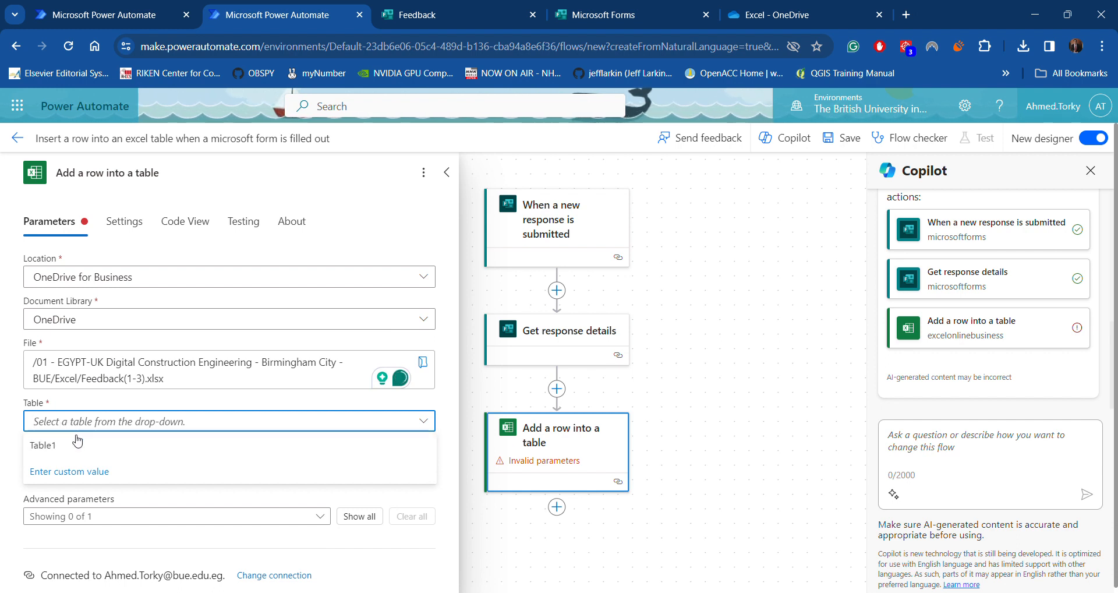
click(91, 450)
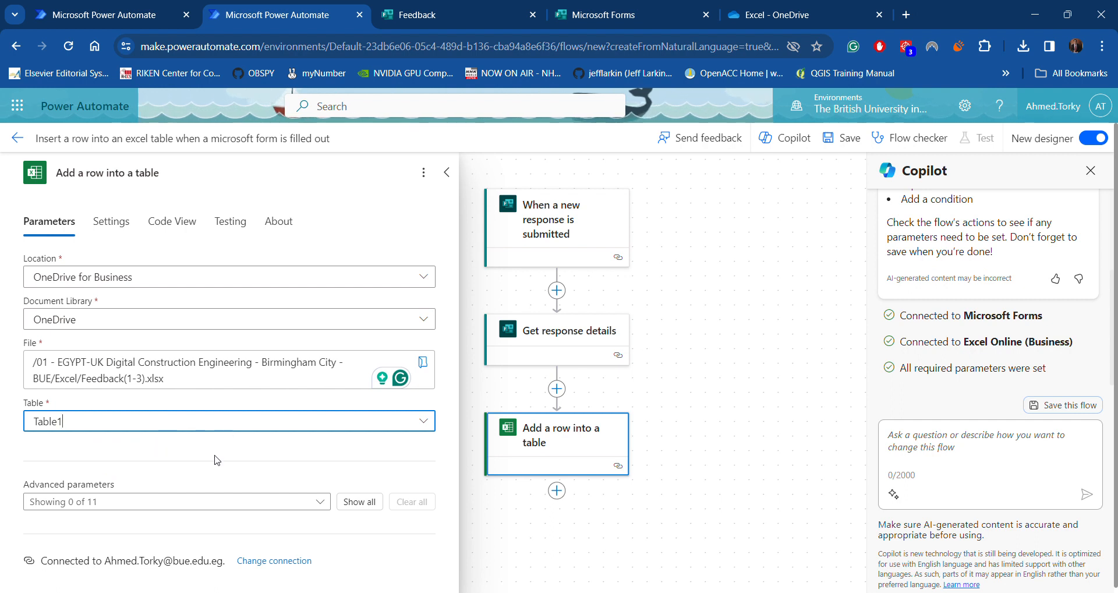
Add advanced columns DateTime Format, ID, Email, Name, Position, Question and Question2
click(230, 502)
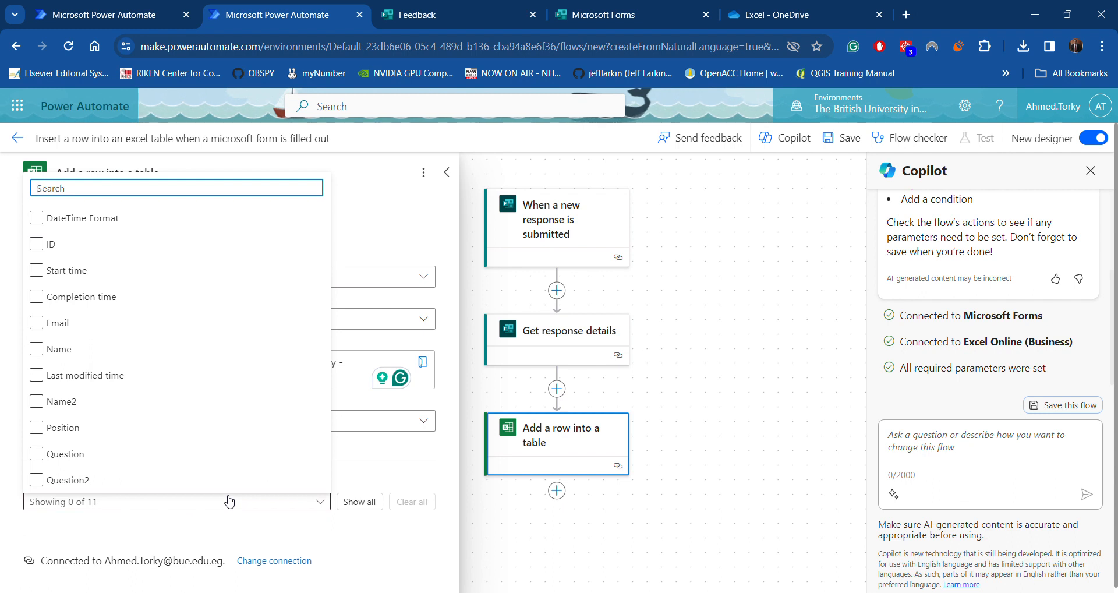
click(87, 271)
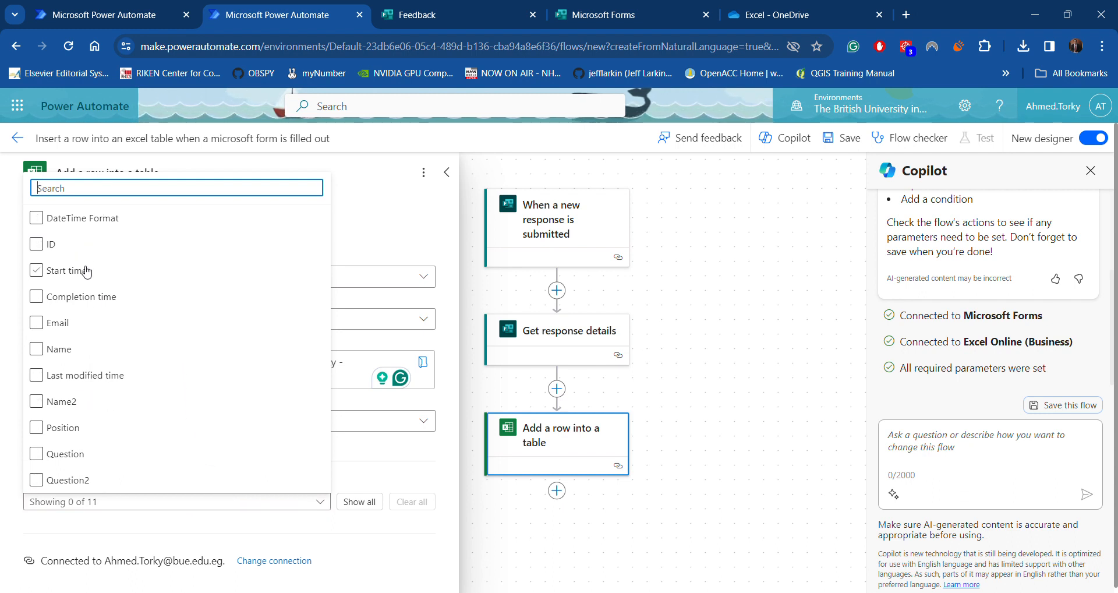
click(48, 247)
click(43, 222)
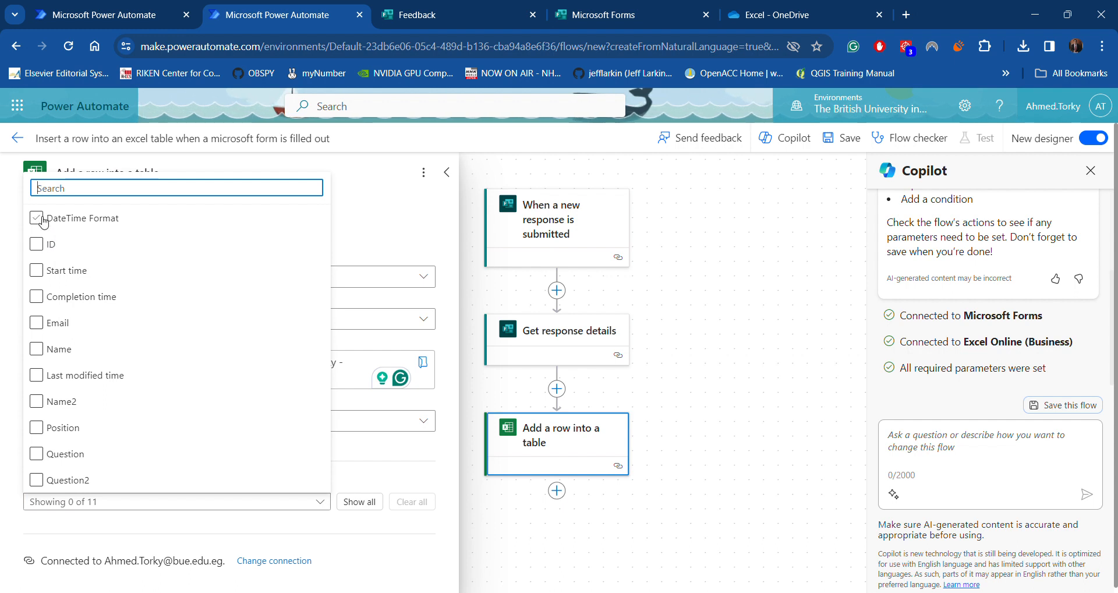
click(43, 222)
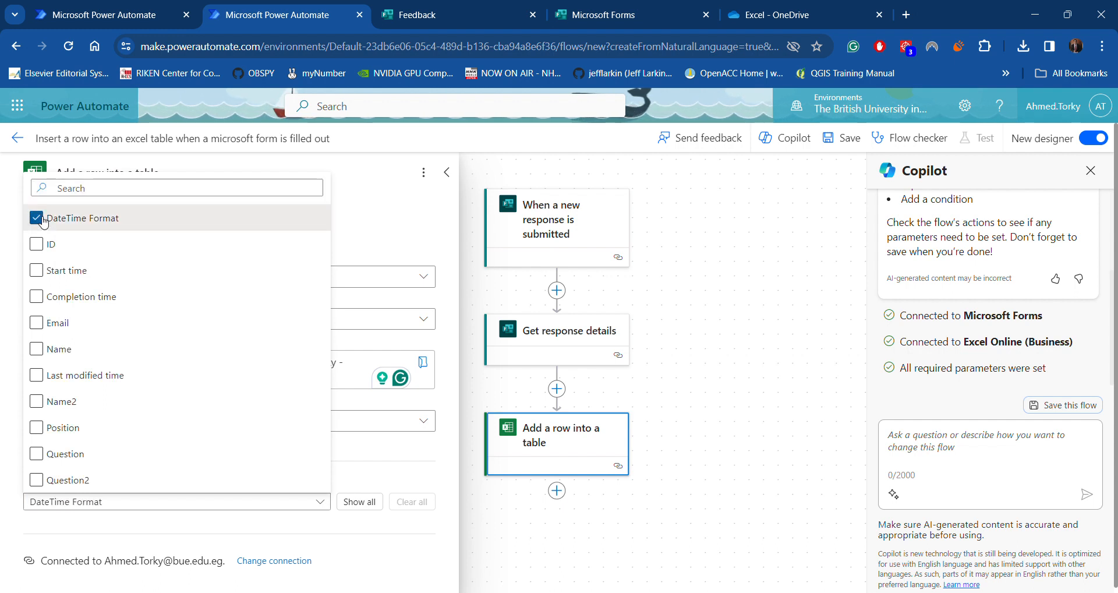
click(44, 247)
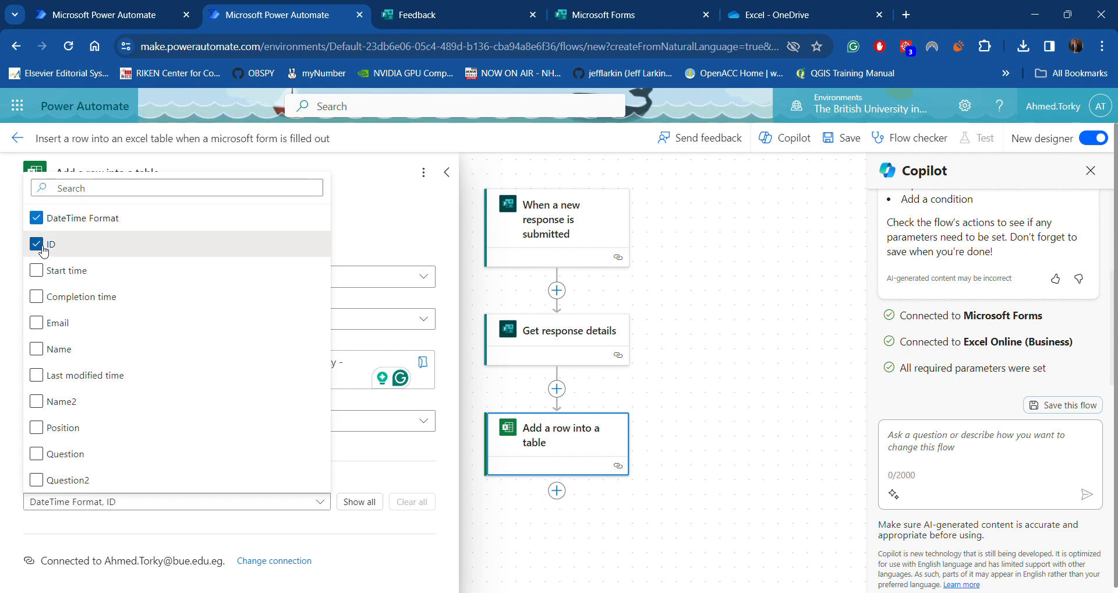
click(37, 324)
click(37, 349)
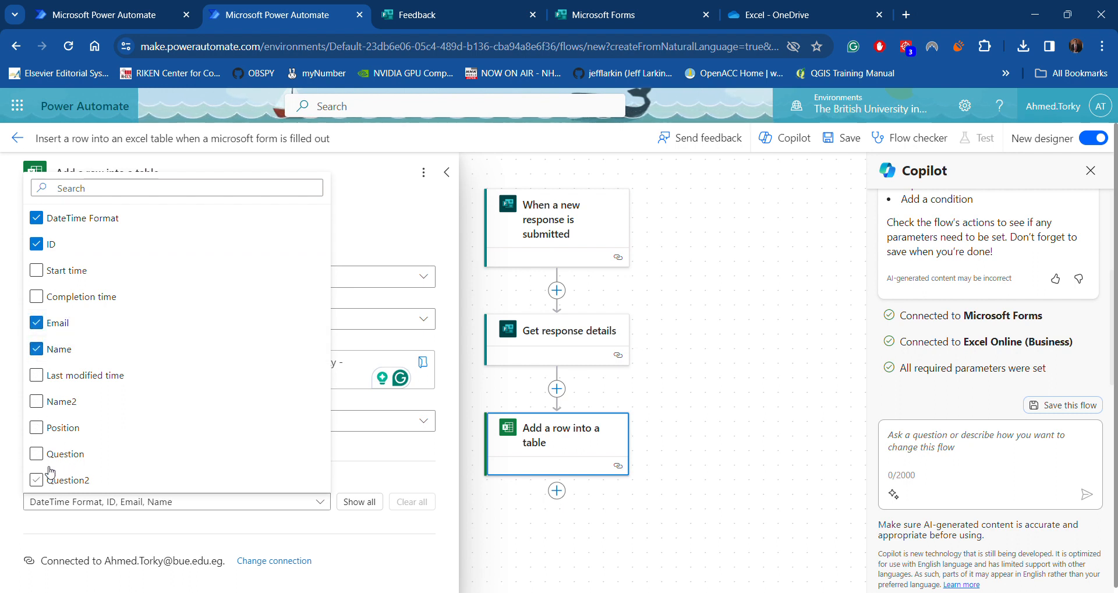
click(36, 432)
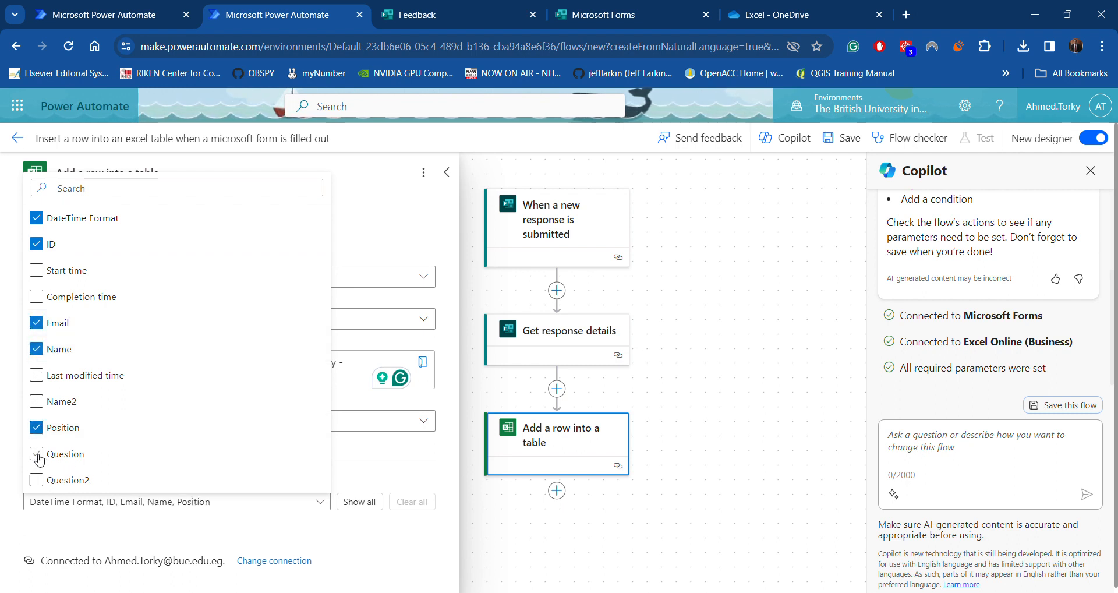
click(37, 456)
click(46, 482)
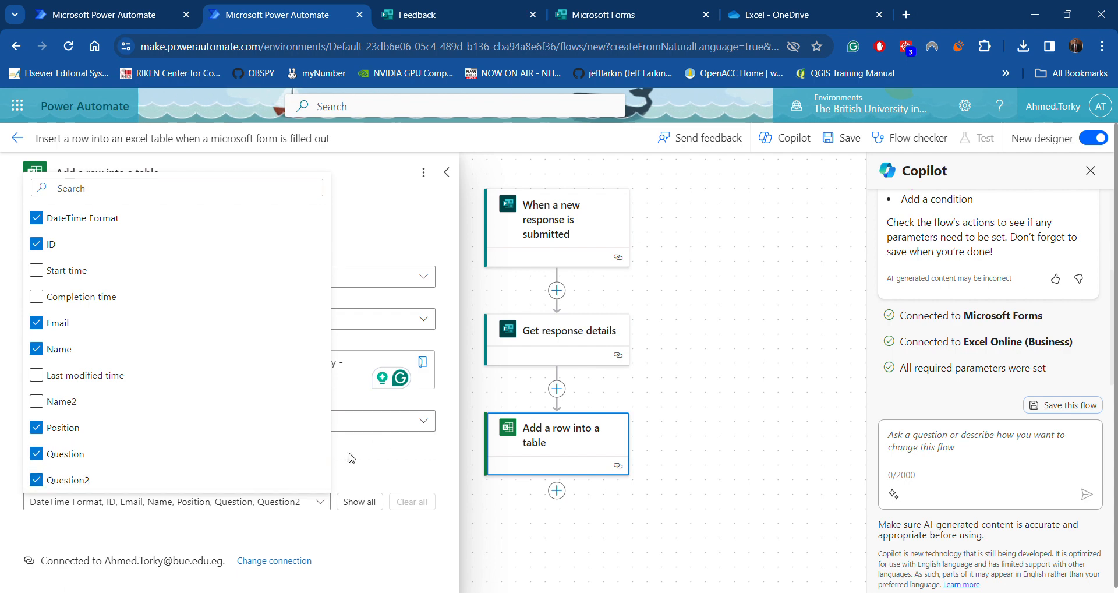
Set DateTime Format to ISO 8601 and fill ID with the Response Id
click(415, 544)
scroll(349, 378, down, 5)
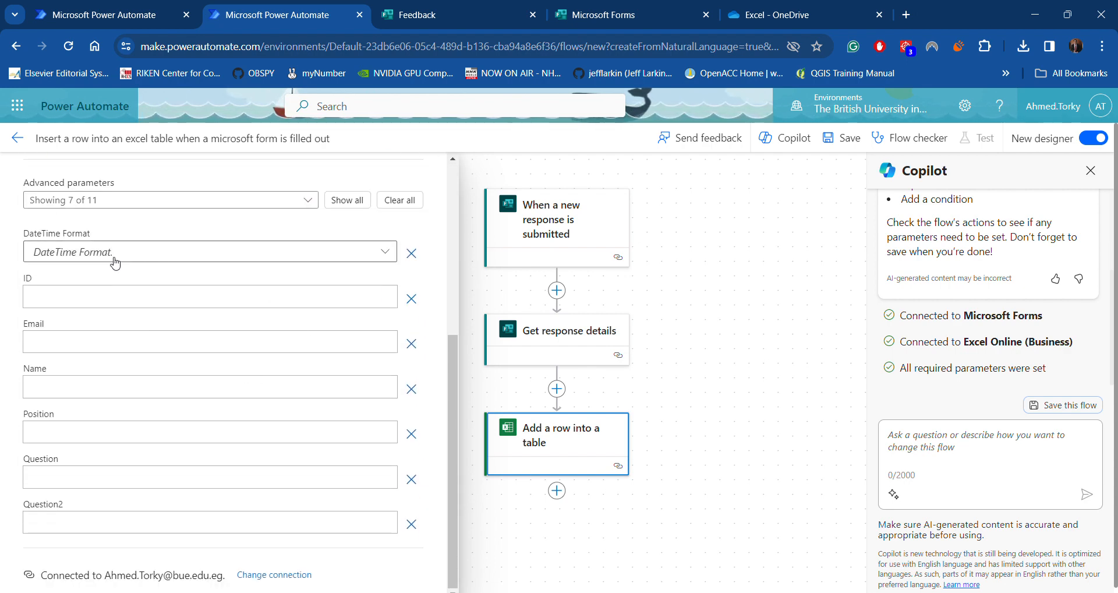
click(82, 253)
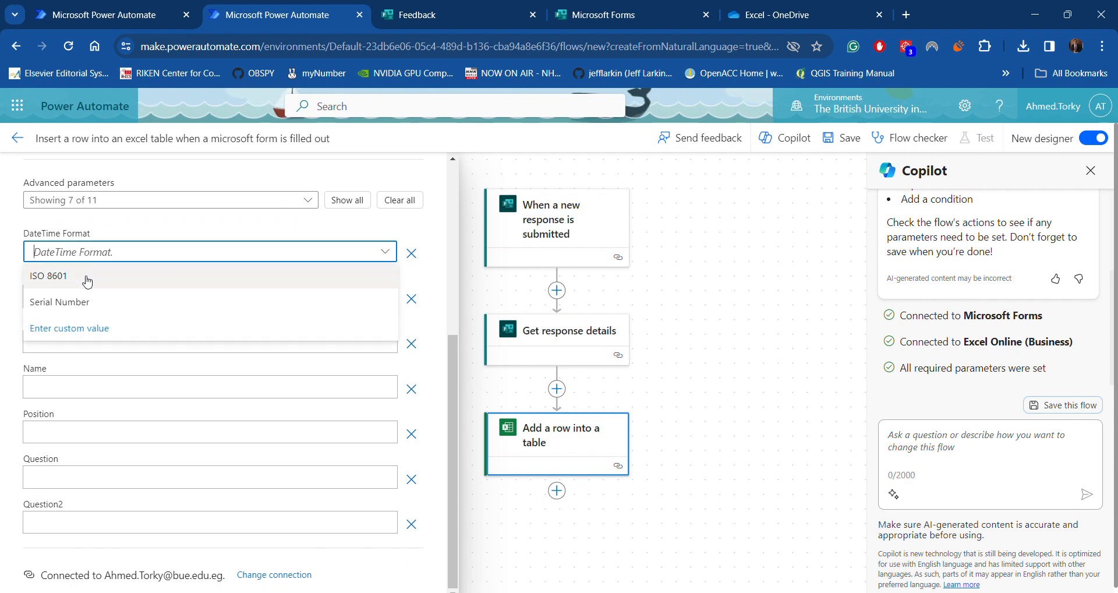
click(86, 282)
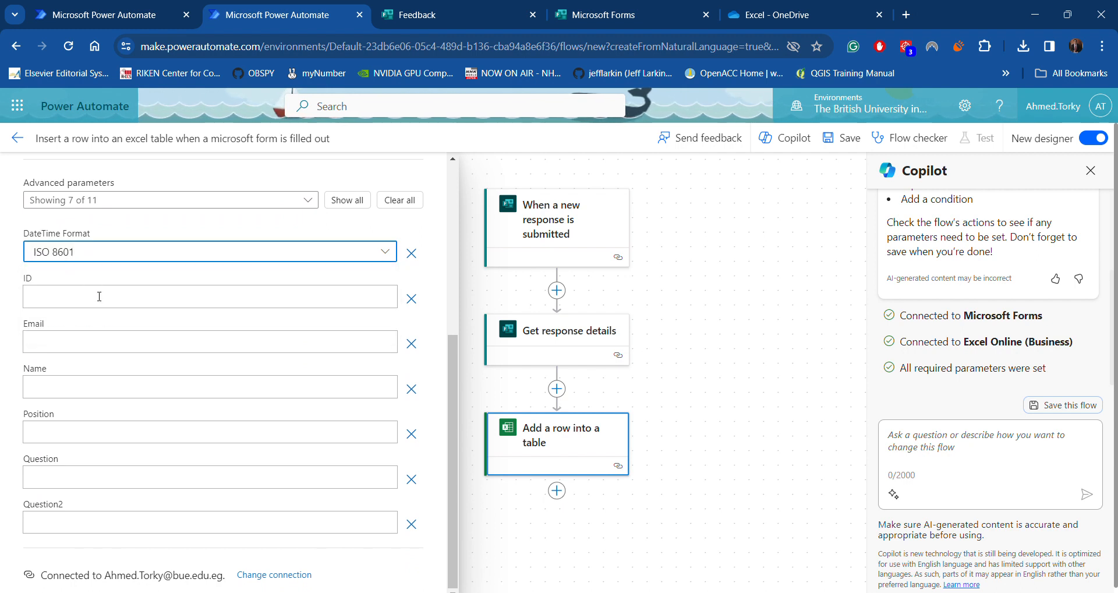
click(98, 295)
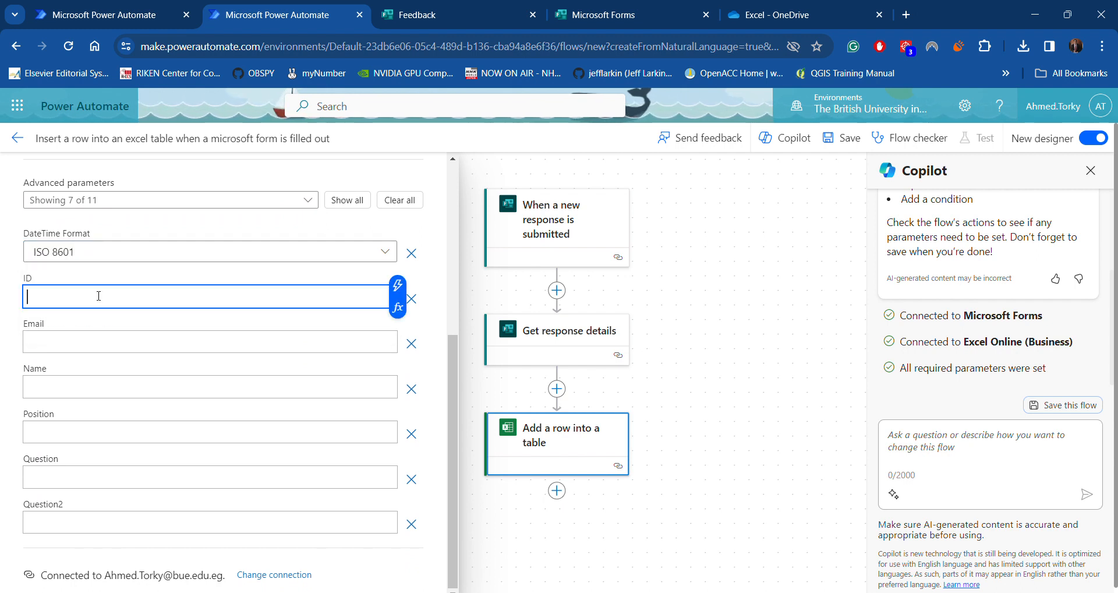
click(398, 285)
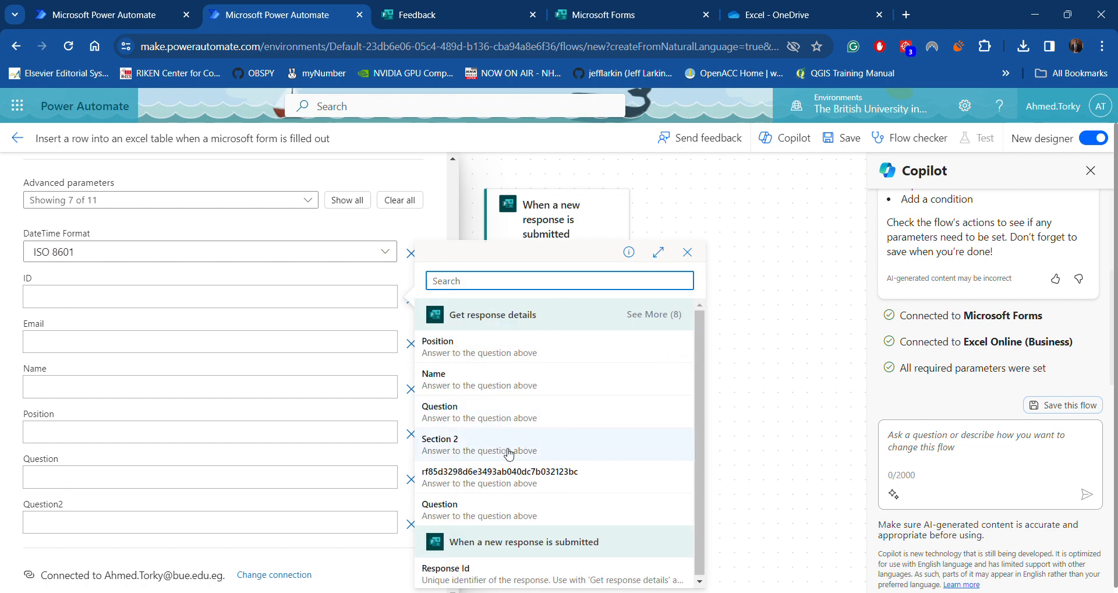
click(462, 570)
Fill Email with the responder's email and Name with the Name answer
click(221, 345)
click(397, 330)
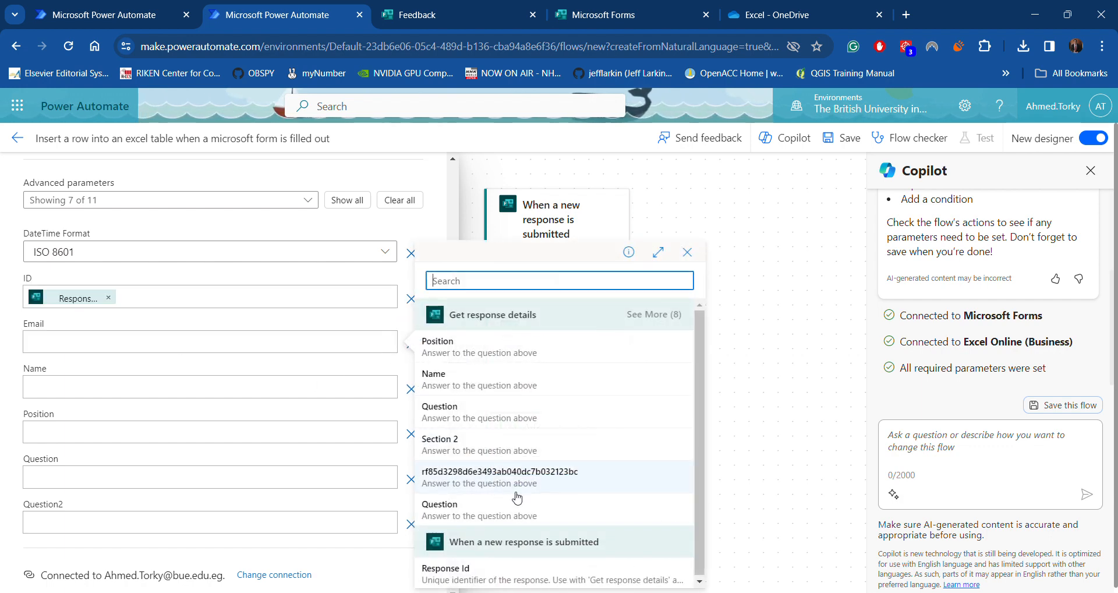
click(668, 318)
scroll(544, 441, down, 2)
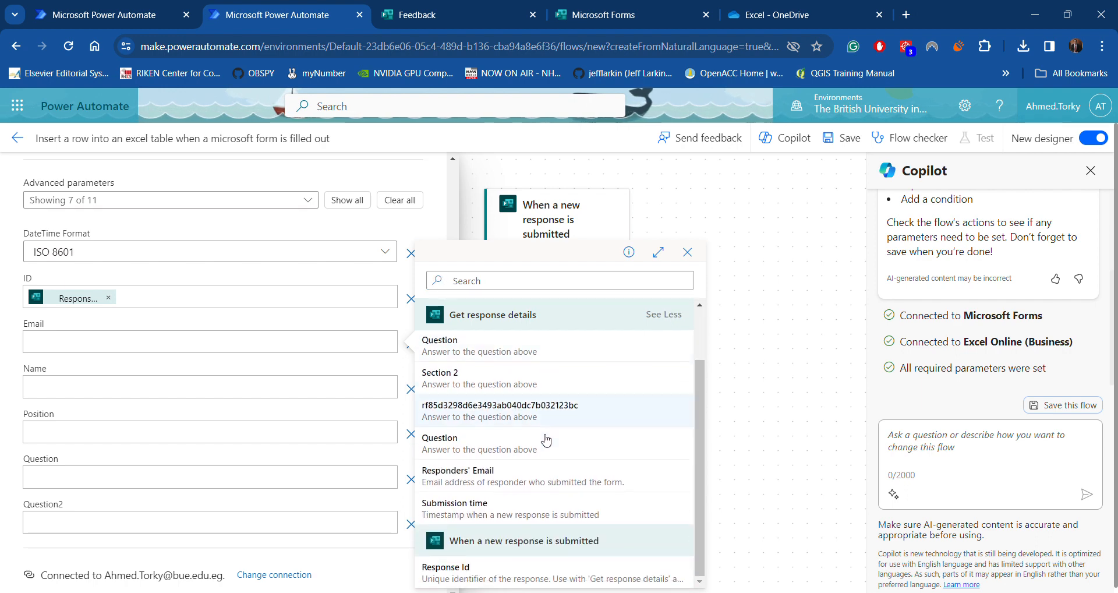
click(486, 478)
click(139, 386)
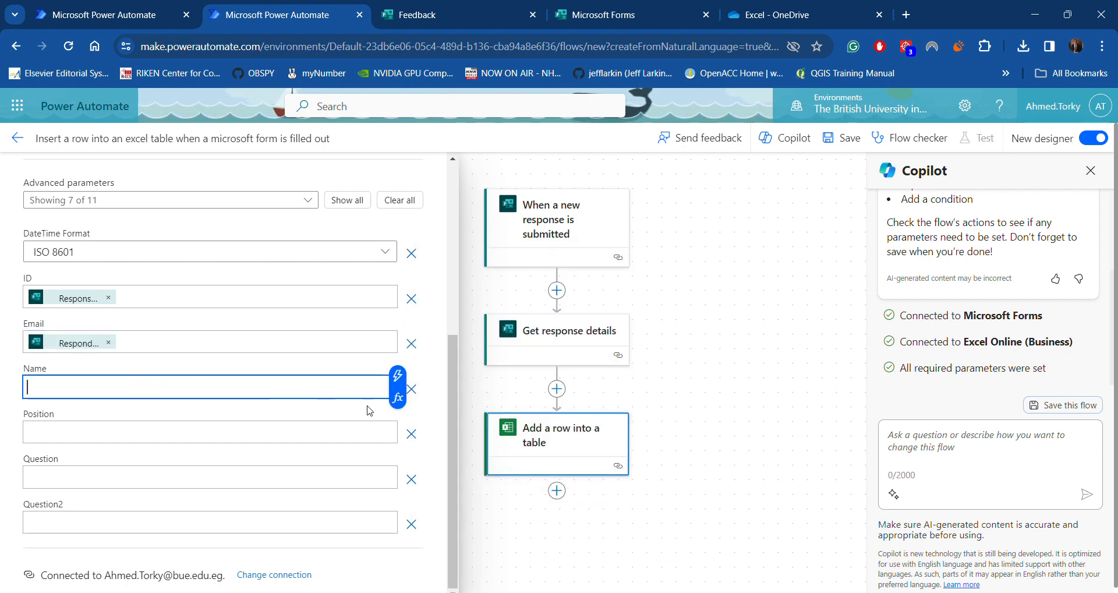
click(398, 376)
click(506, 375)
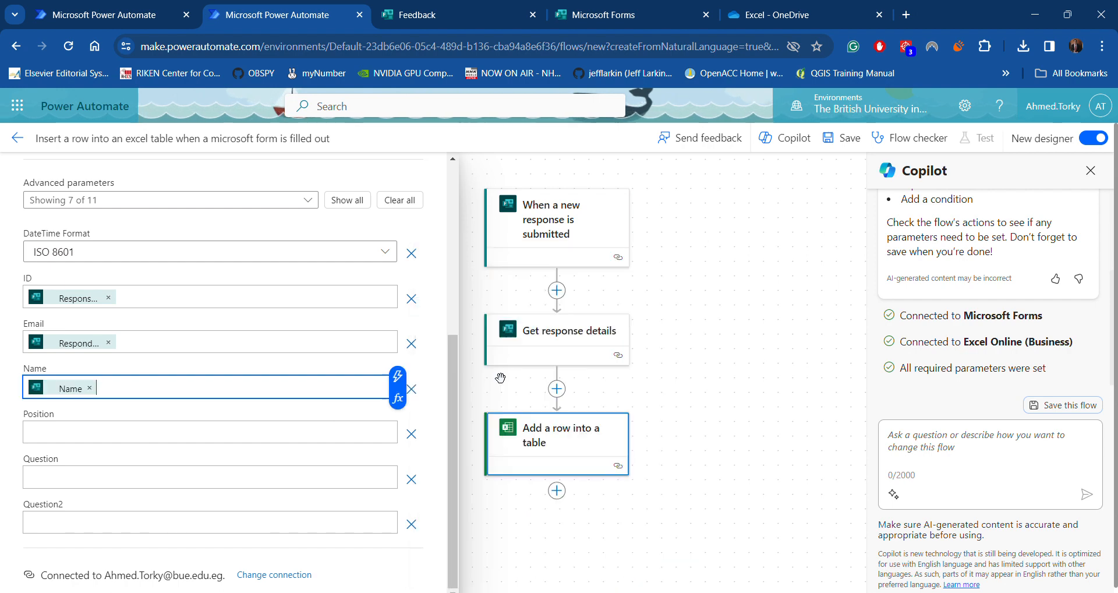
Fill Position, Question and Question2 with their matching form answers
click(179, 426)
click(398, 421)
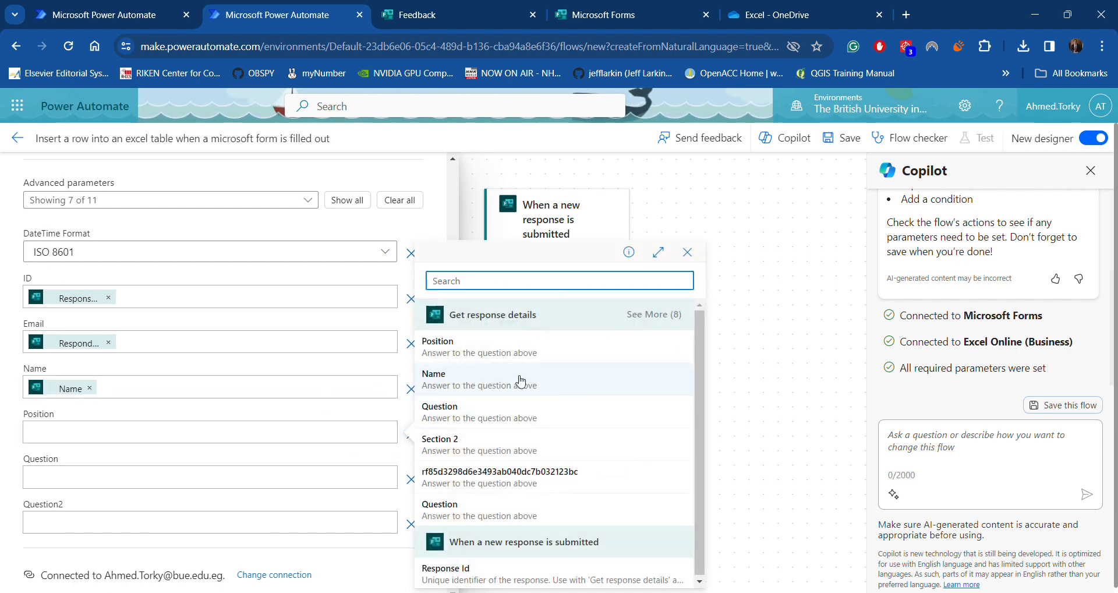
click(466, 347)
click(215, 479)
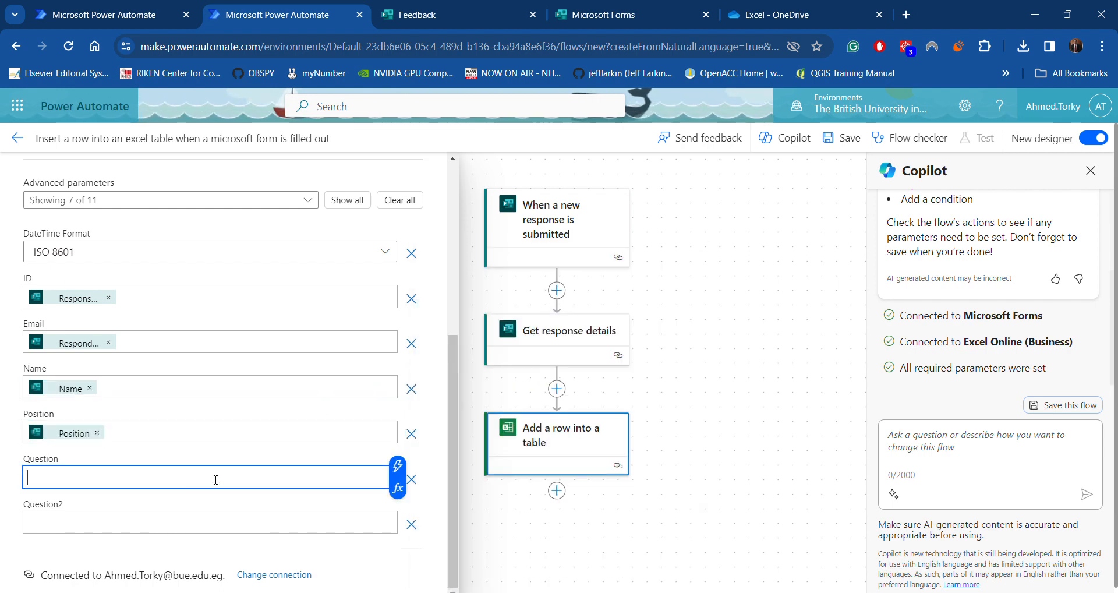
click(396, 470)
click(516, 420)
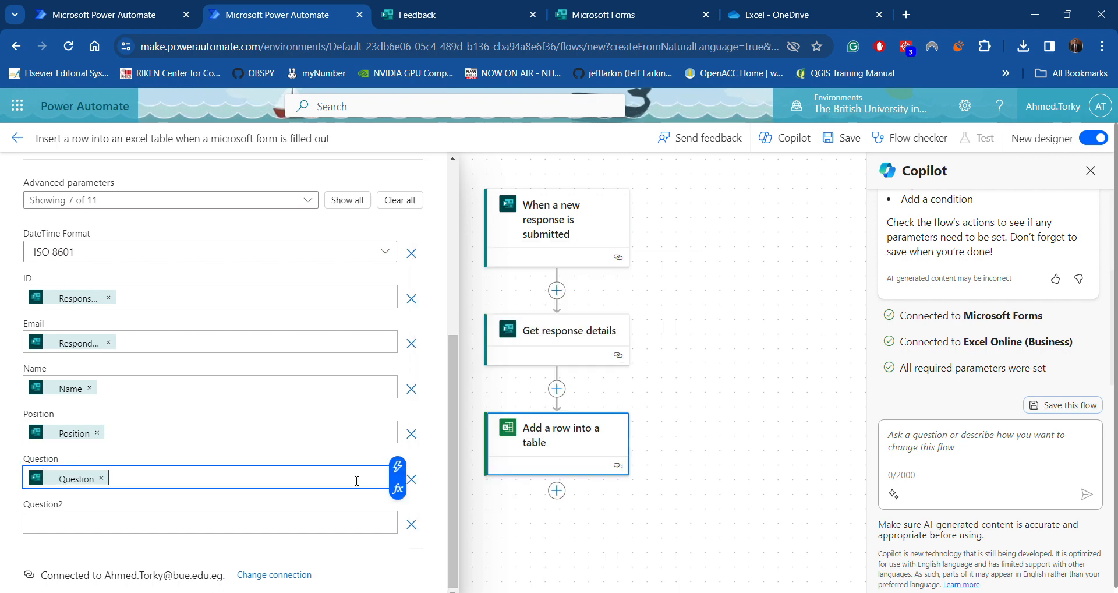
click(257, 527)
click(398, 511)
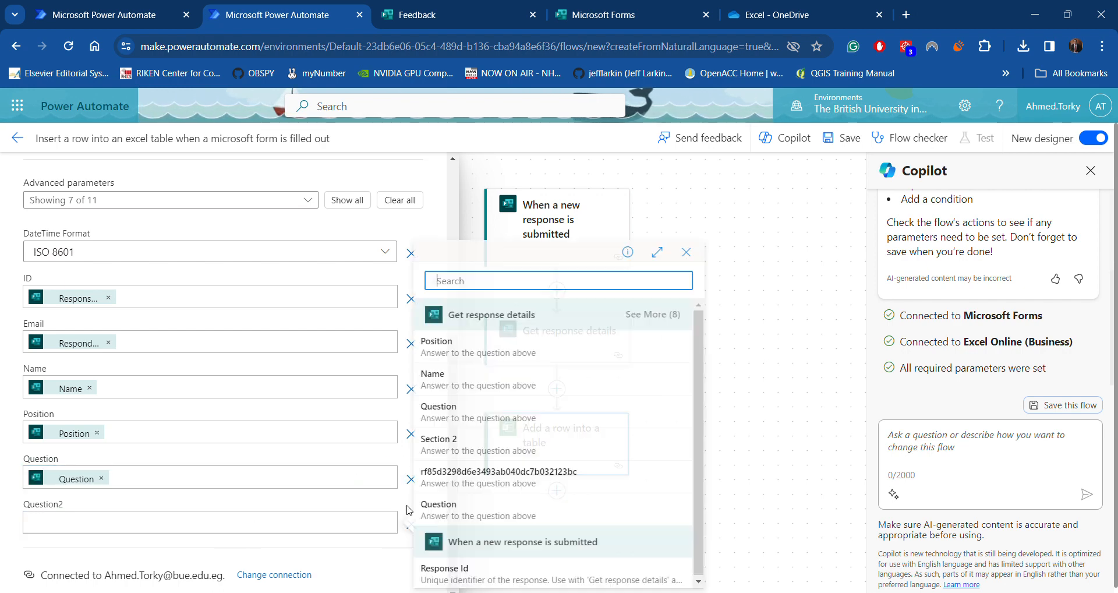
click(460, 504)
scroll(274, 387, up, 4)
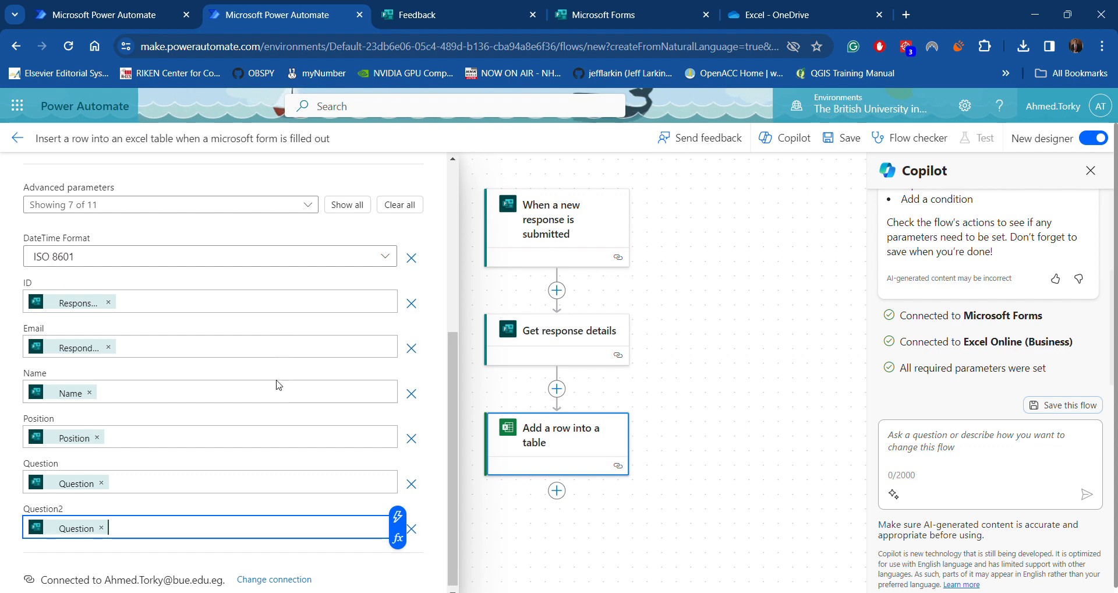
scroll(274, 403, up, 2)
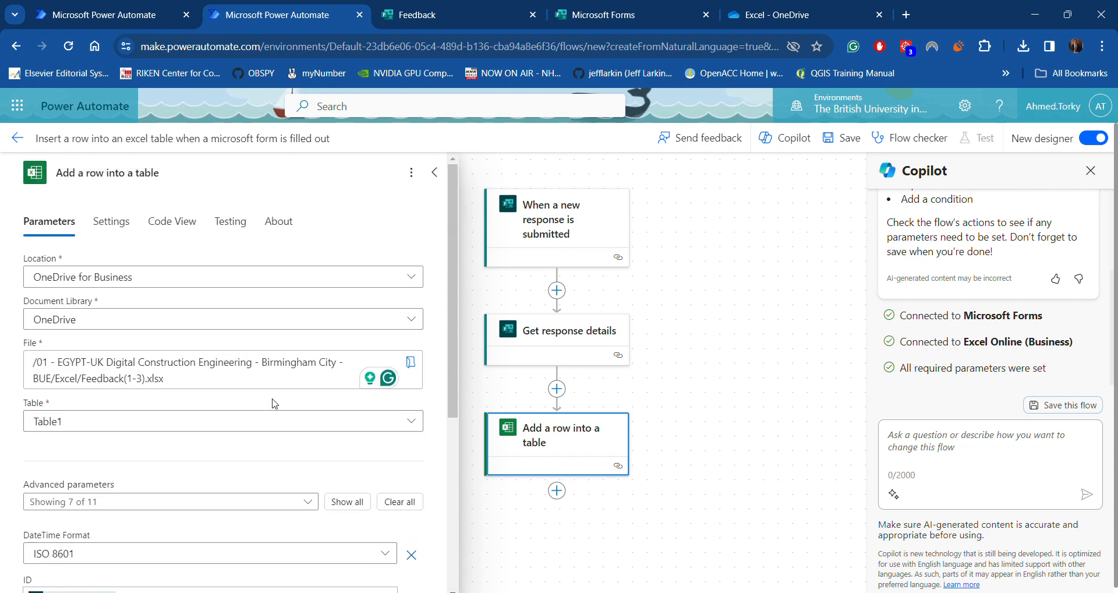
Save the Excel-row flow and check that it is reported ready to go
click(841, 142)
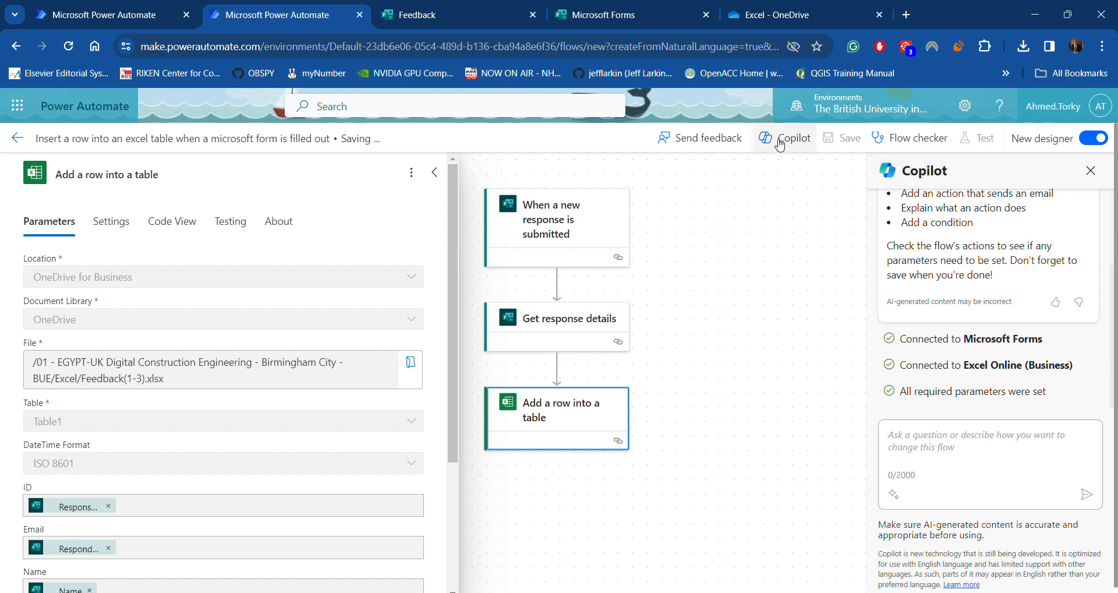
scroll(938, 364, up, 2)
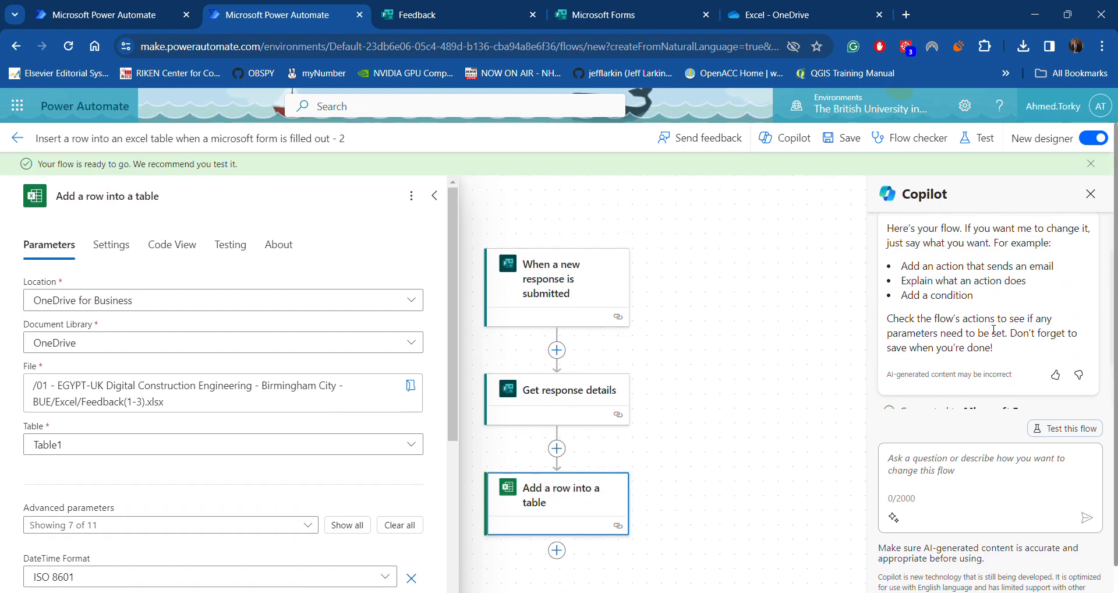
scroll(972, 321, down, 1)
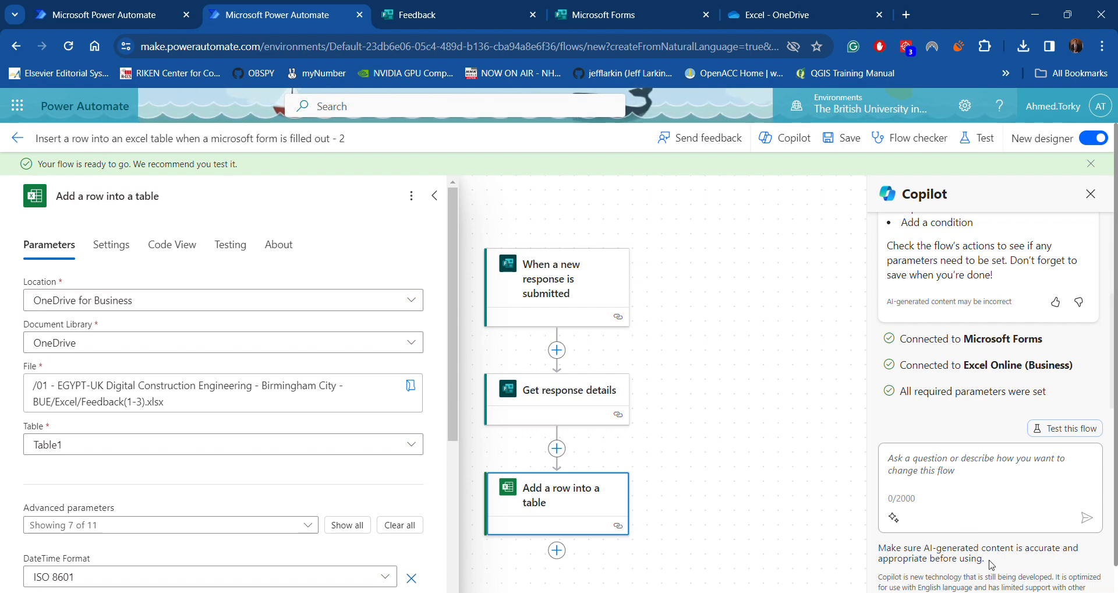
drag(991, 564, 879, 550)
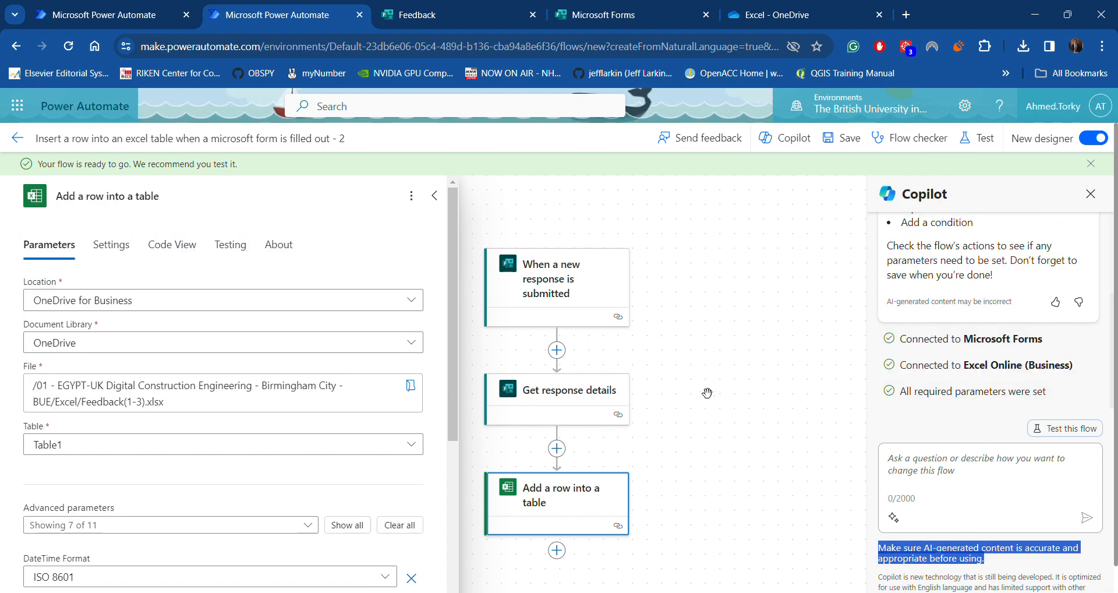
Collapse the row action's parameters and return to the Microsoft Forms 'My forms' list
click(434, 196)
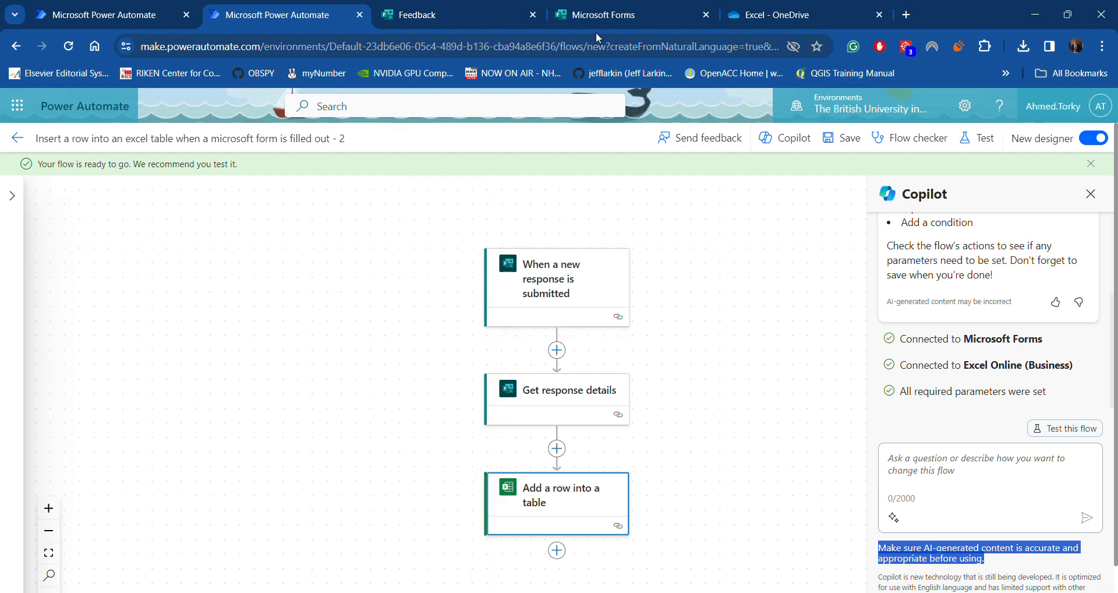
key(ctrl+Tab)
click(672, 10)
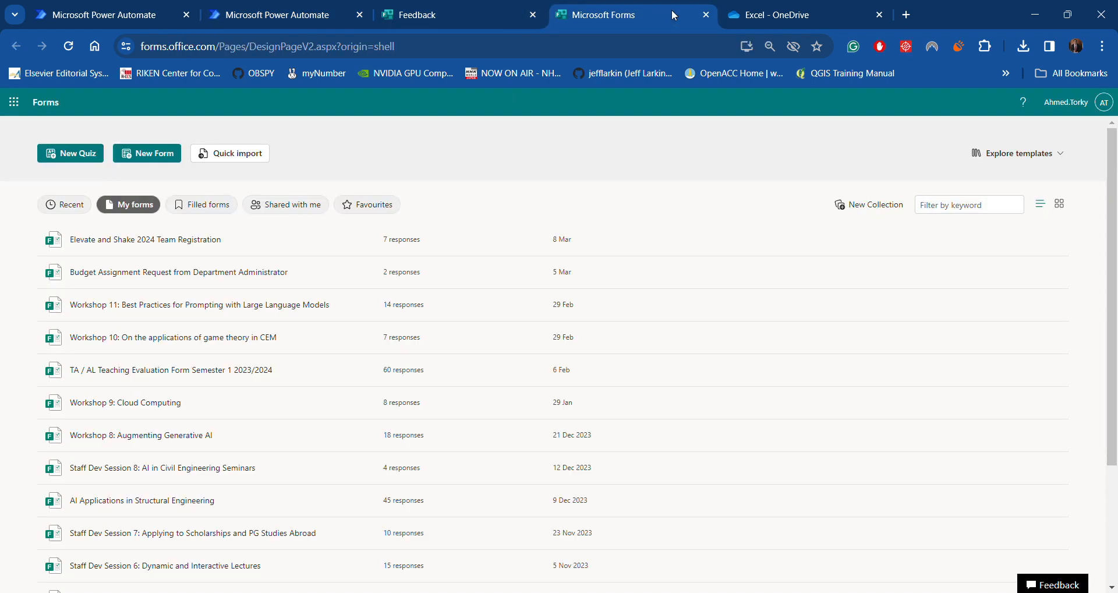
Copy the Feedback form's shortened sharing link and load it in a new browser tab
click(405, 18)
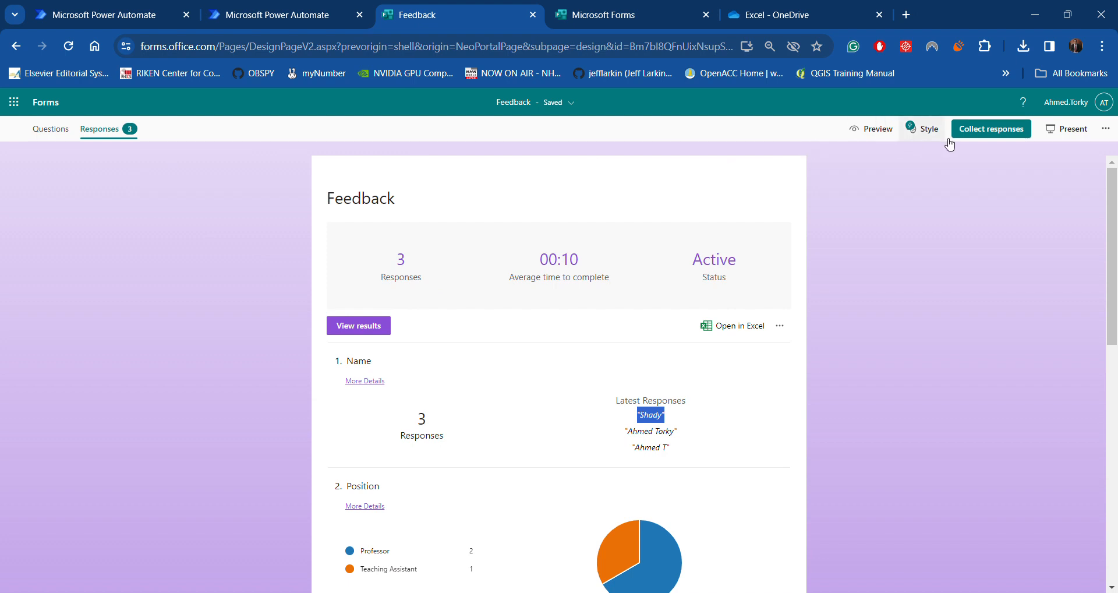
click(991, 129)
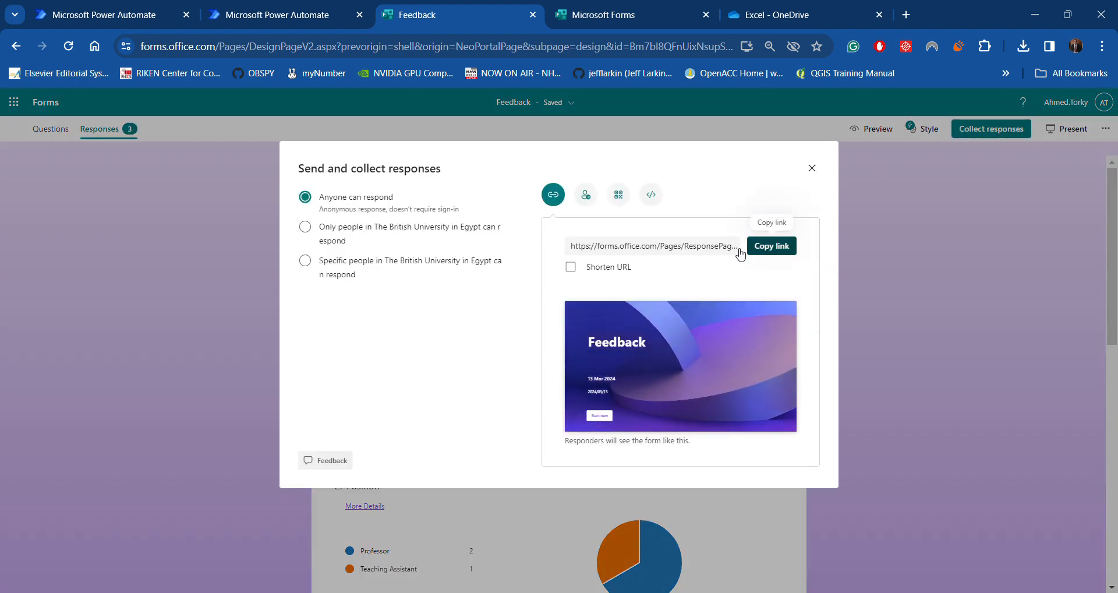
click(571, 267)
click(785, 249)
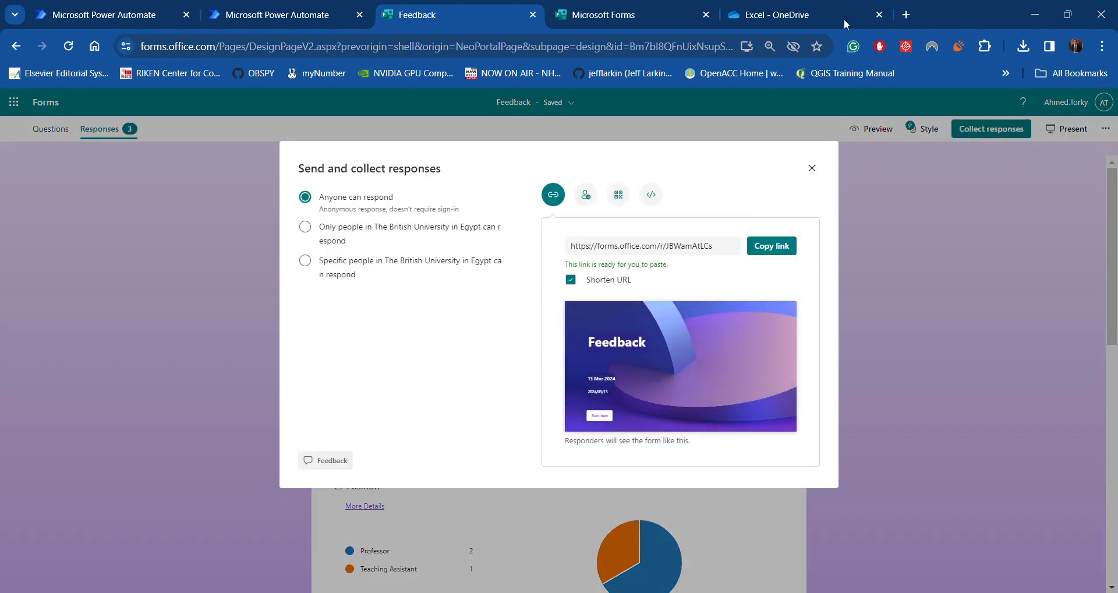
click(812, 168)
click(906, 14)
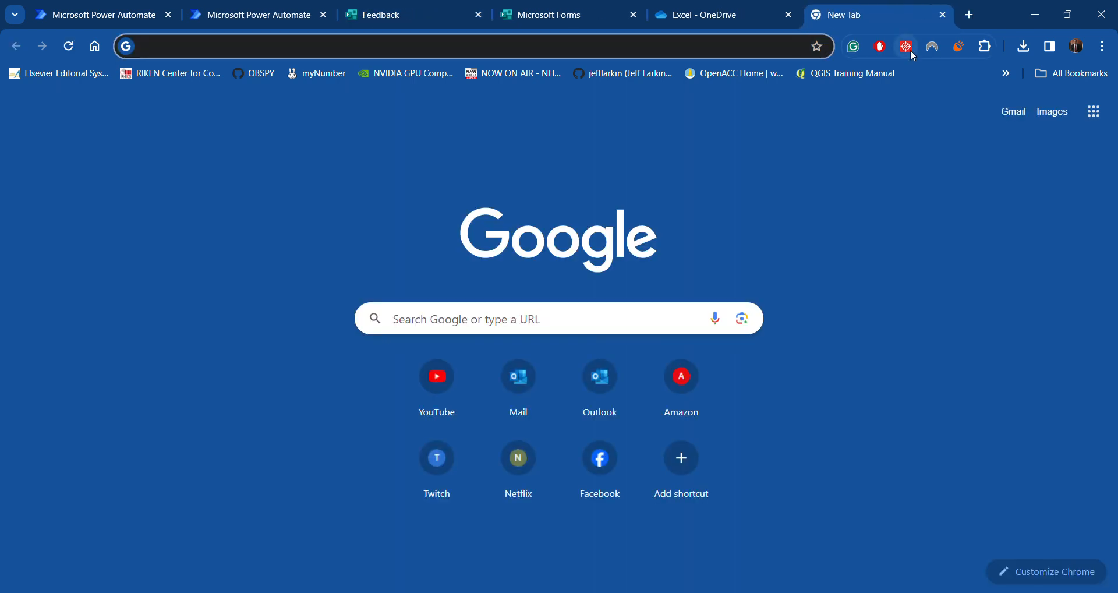
text(https://forms.office.com/r/JBWamAtLCs)
key(Return)
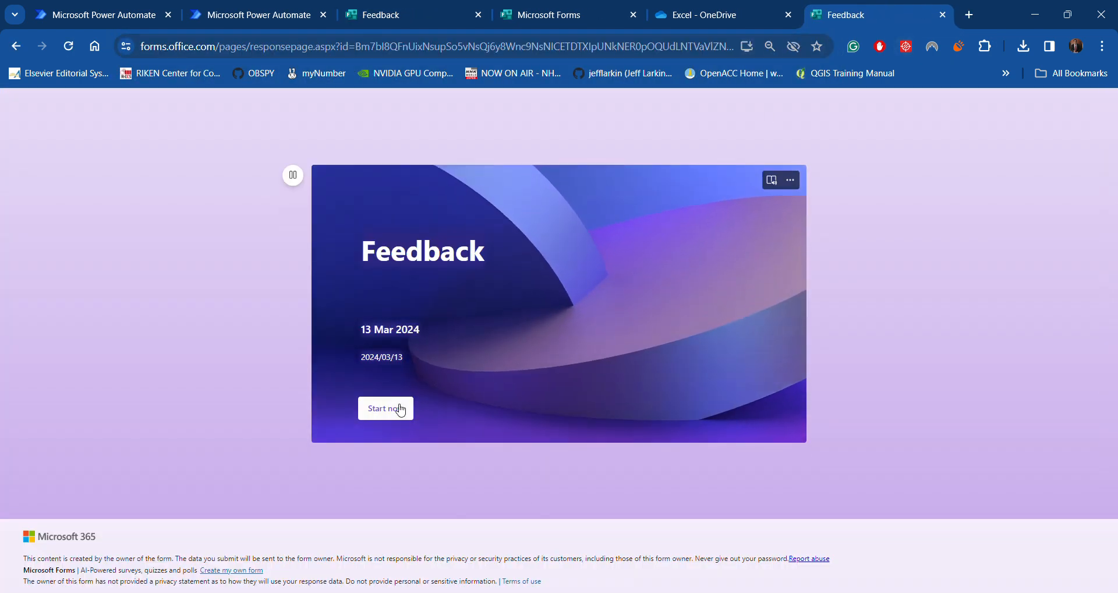
Fill in a name, choose Professor, rate question 3 at 5 and question 4 six stars, then submit
click(401, 410)
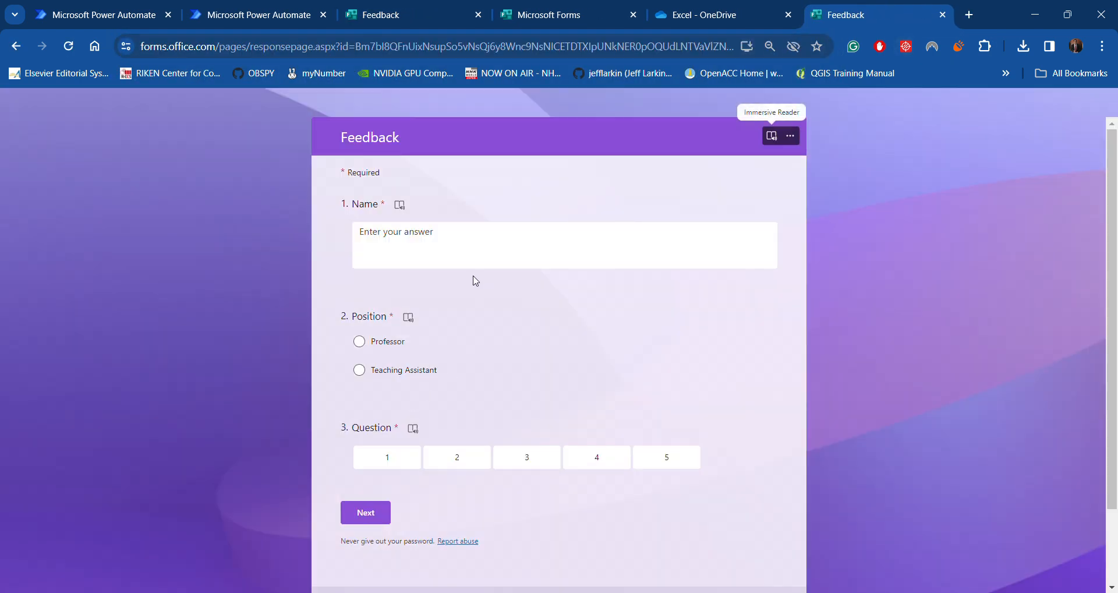
click(450, 247)
text(Gouda)
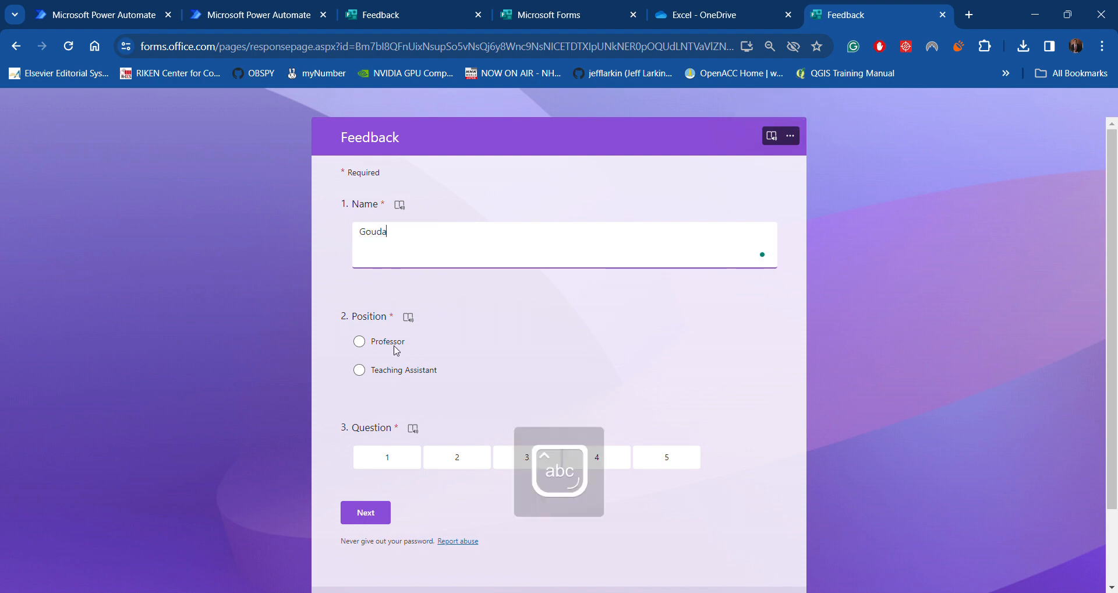
click(396, 348)
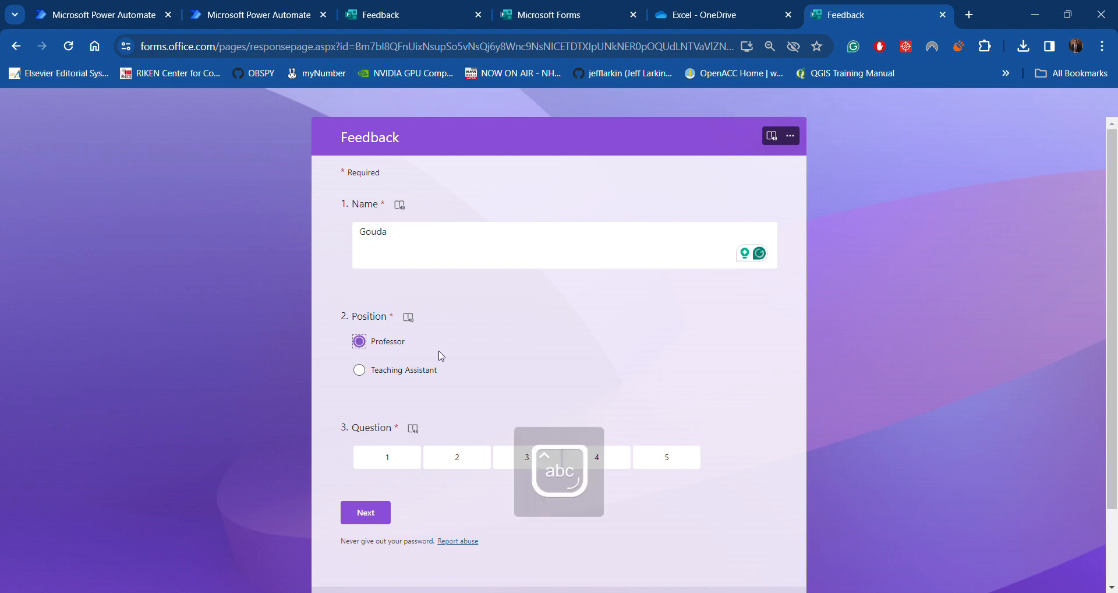
click(670, 463)
click(373, 514)
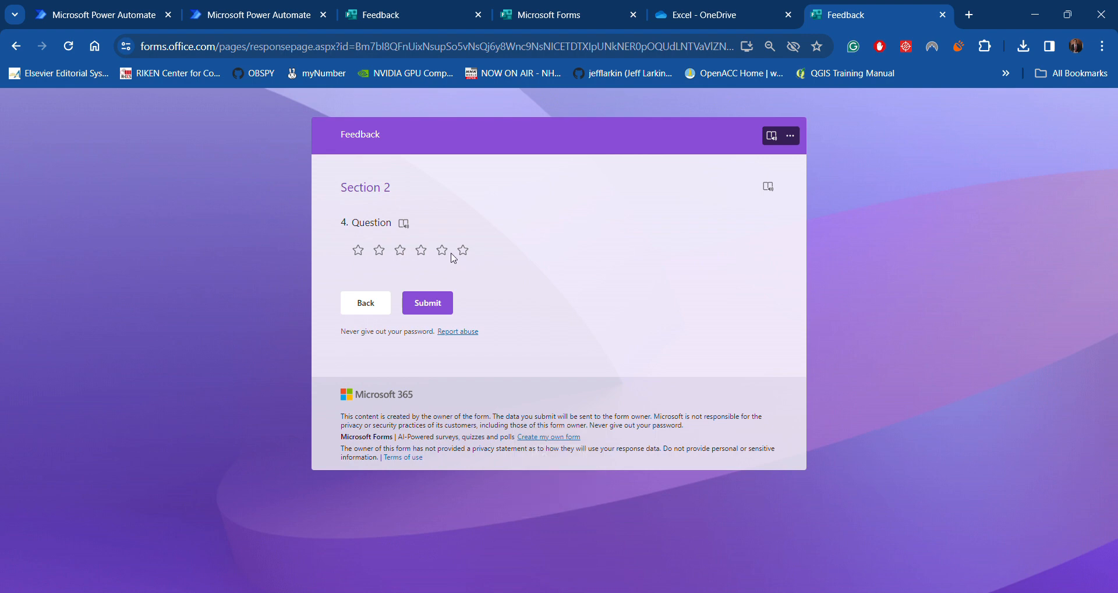
click(463, 250)
click(427, 303)
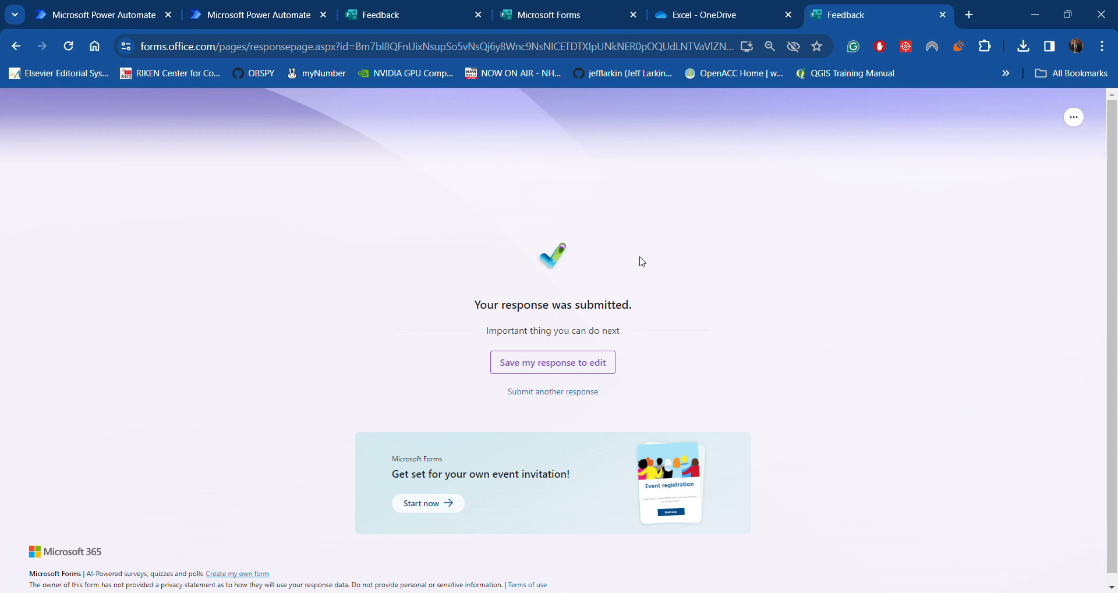
Open Feedback(1-3).xlsx from the Excel - OneDrive folder listing
click(744, 16)
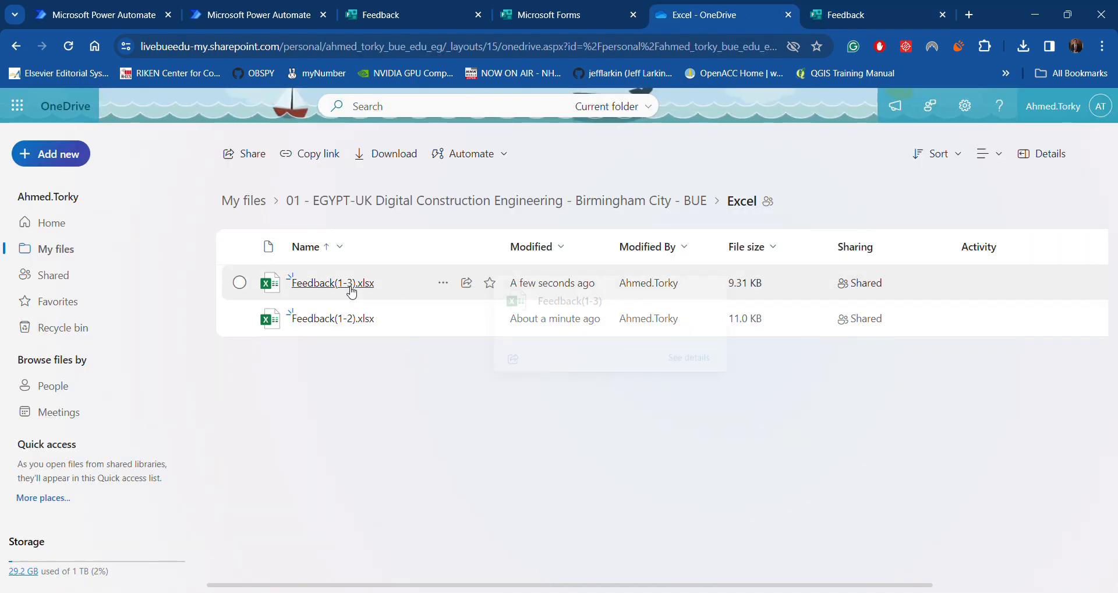
mouse_move(352, 293)
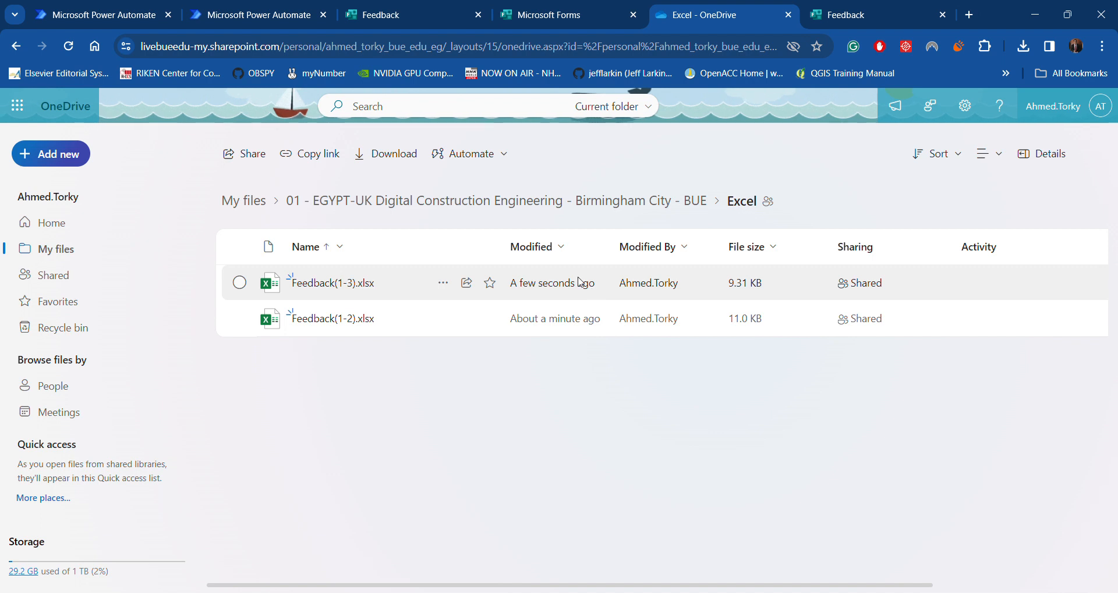
click(325, 284)
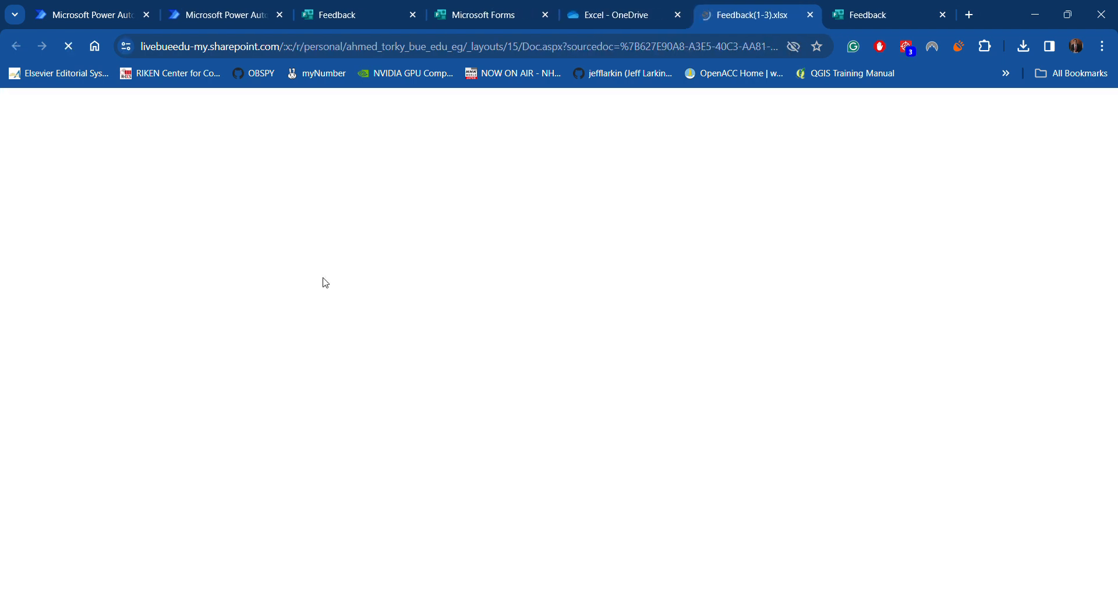
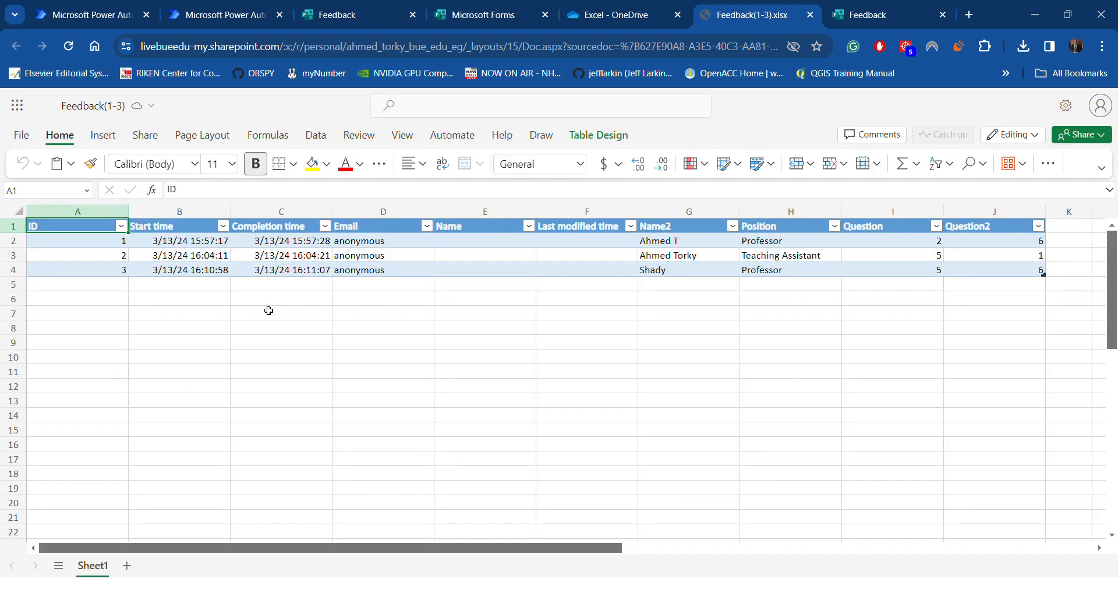
Reopen Feedback(1-3).xlsx from OneDrive to see the new fourth response row (Professor, 5, 6)
click(810, 16)
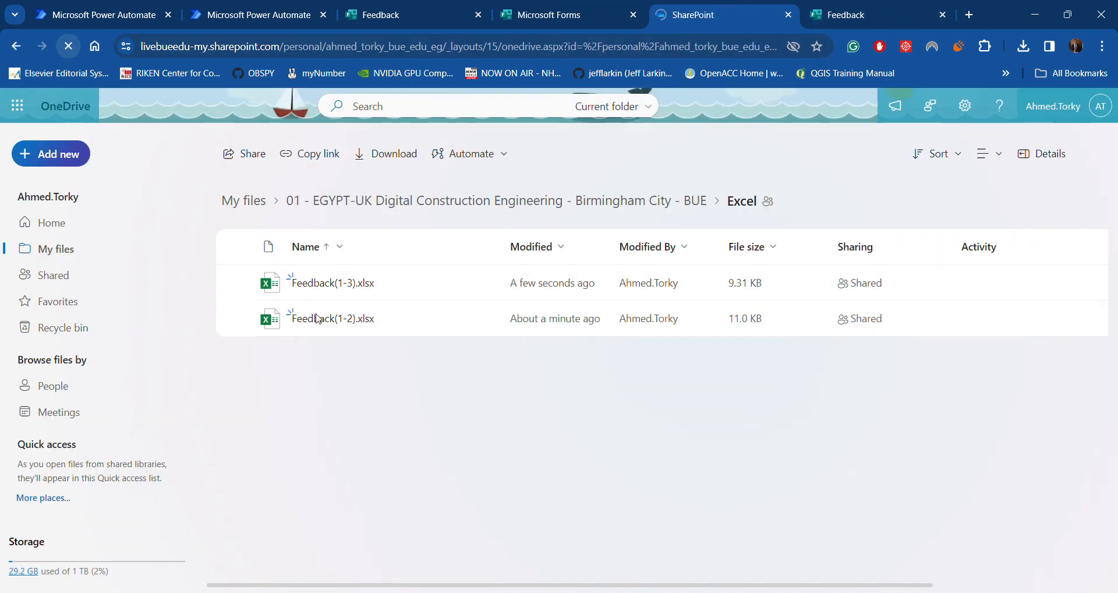
click(348, 321)
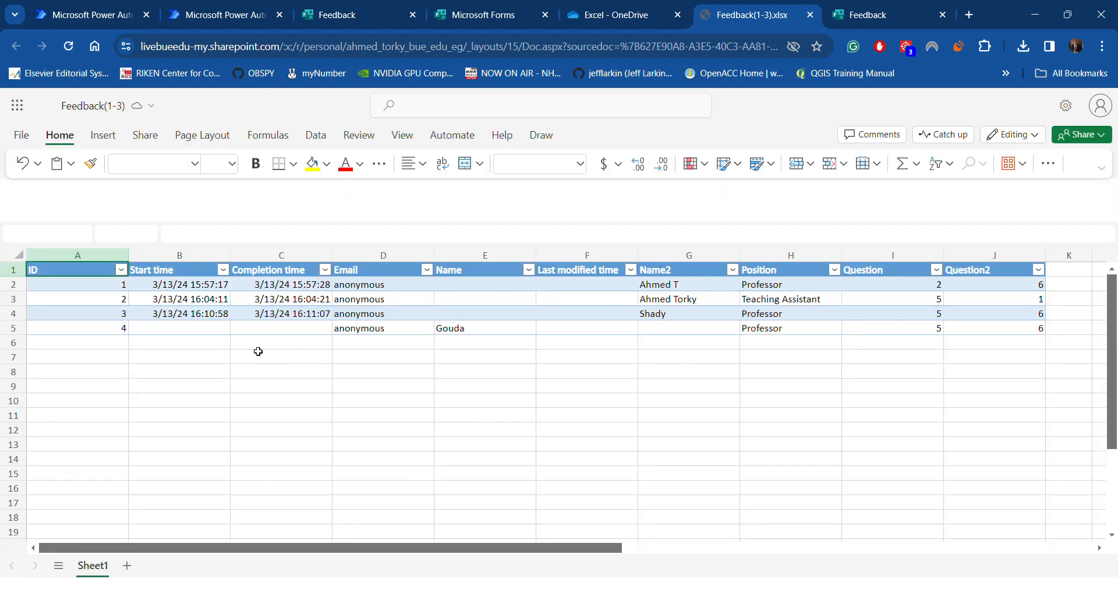
Move the name Gouda from cell E5 in the Name column to G5 under Name2
click(112, 286)
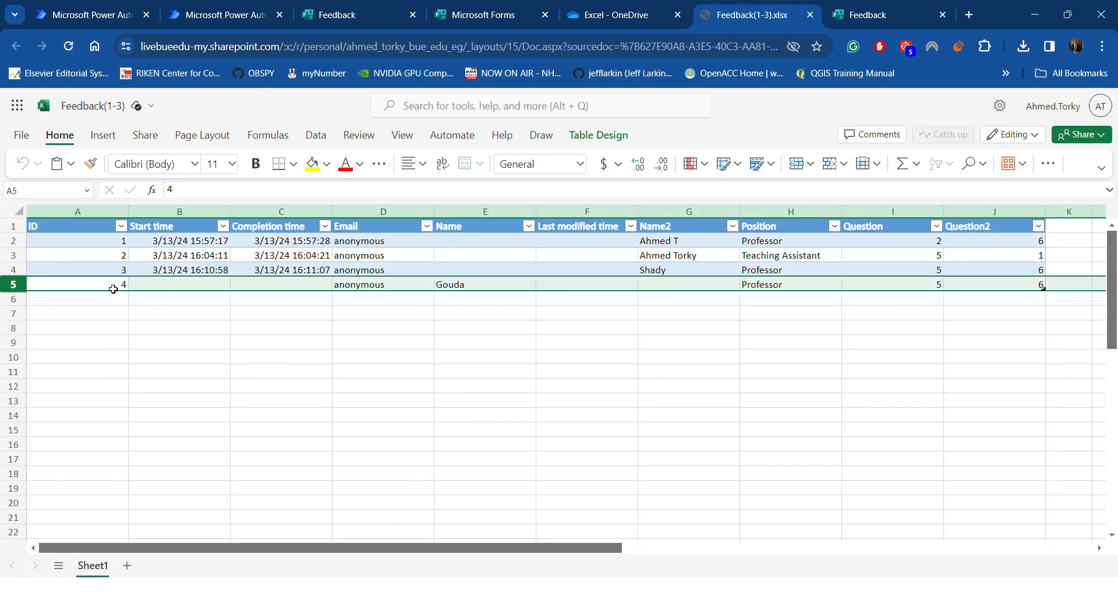
drag(100, 285, 999, 274)
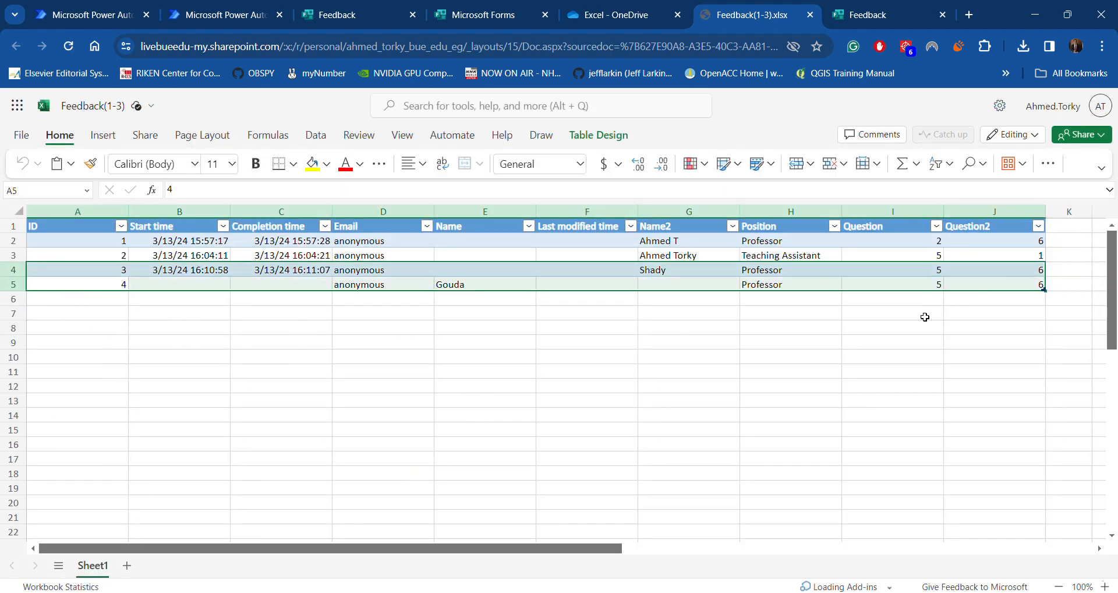
click(469, 284)
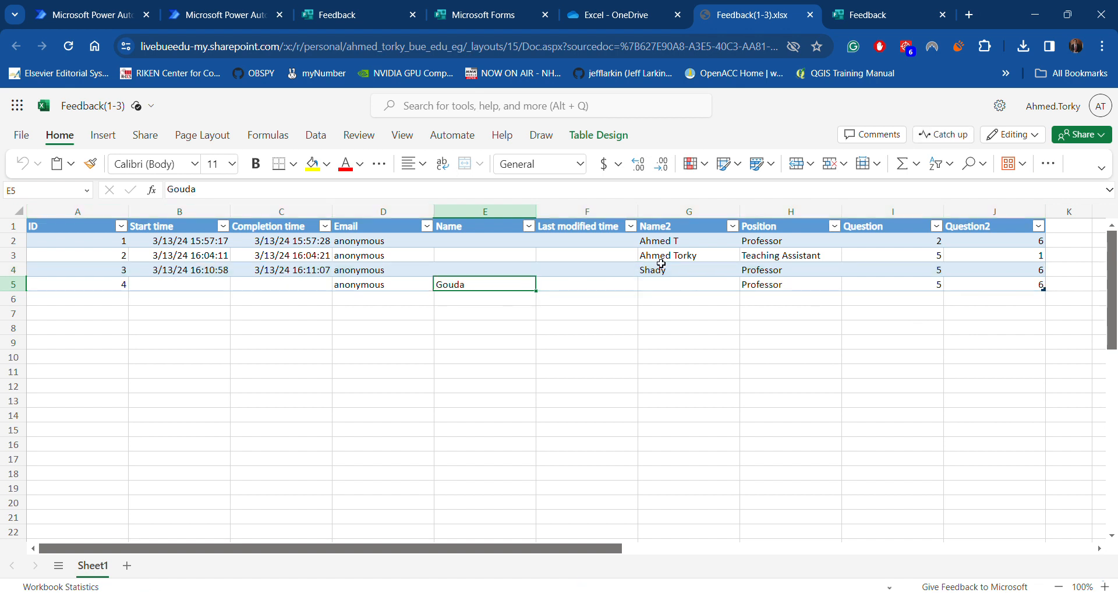
drag(506, 289, 722, 282)
click(581, 323)
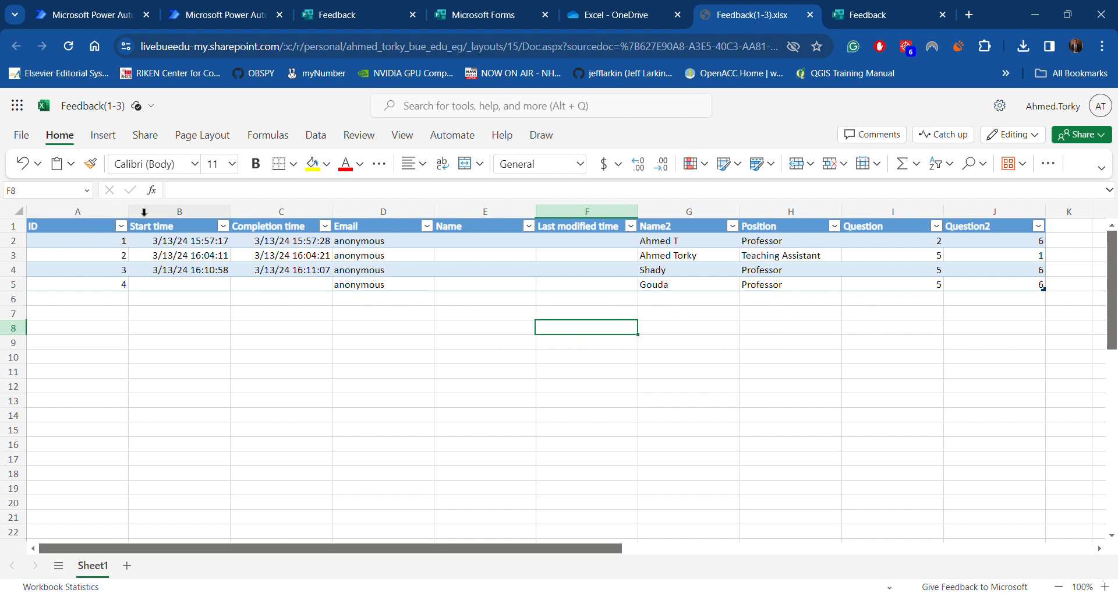
Review the response table's columns and rows, then return to the Power Automate flow
drag(149, 210, 590, 209)
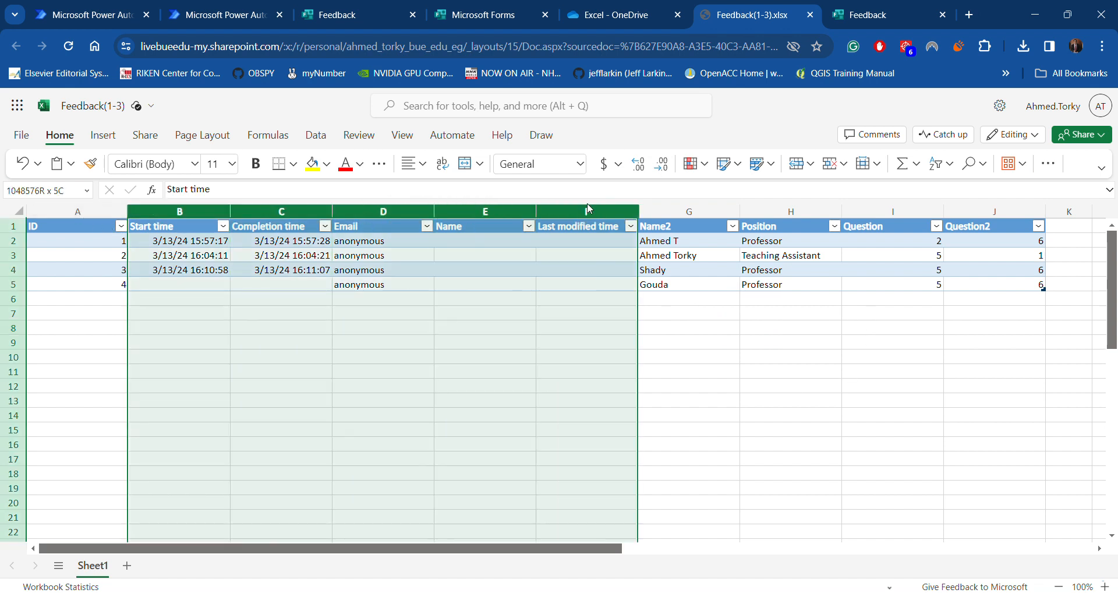
click(281, 211)
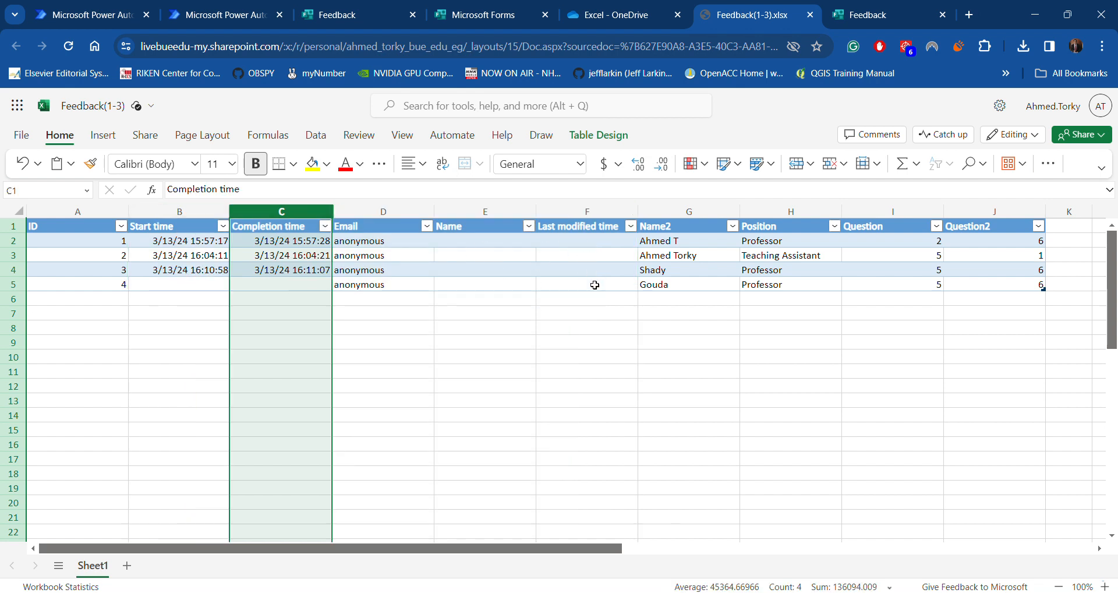
click(274, 339)
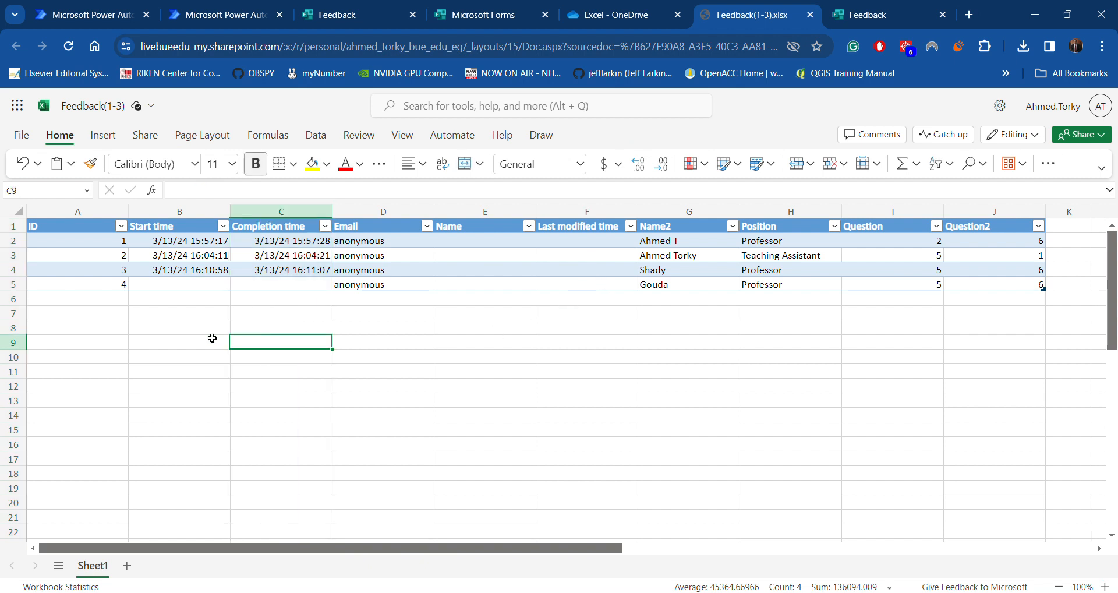
drag(44, 231, 979, 285)
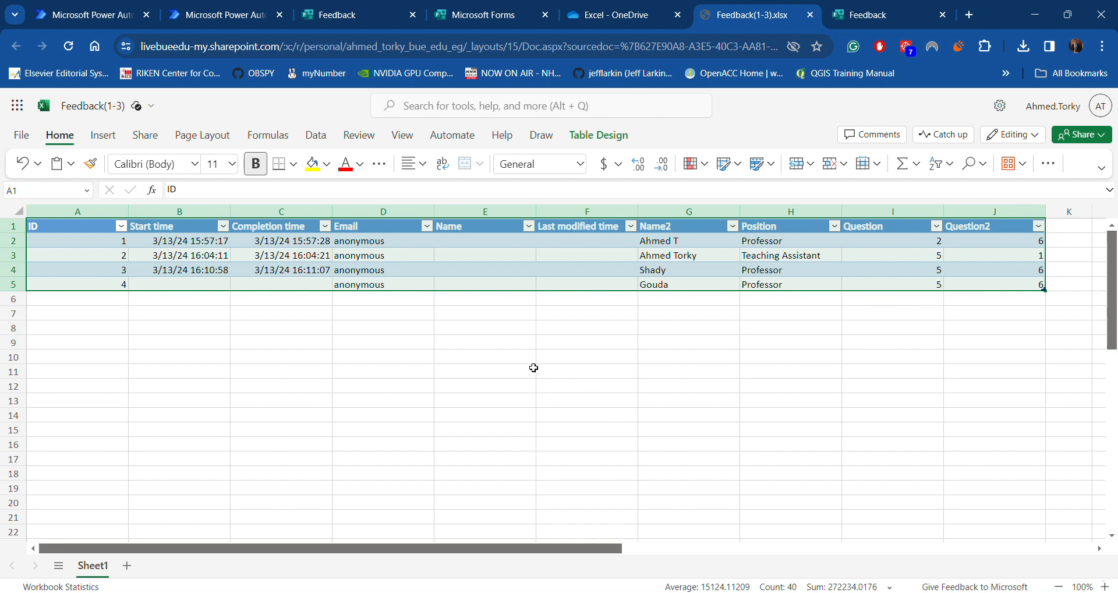
click(237, 18)
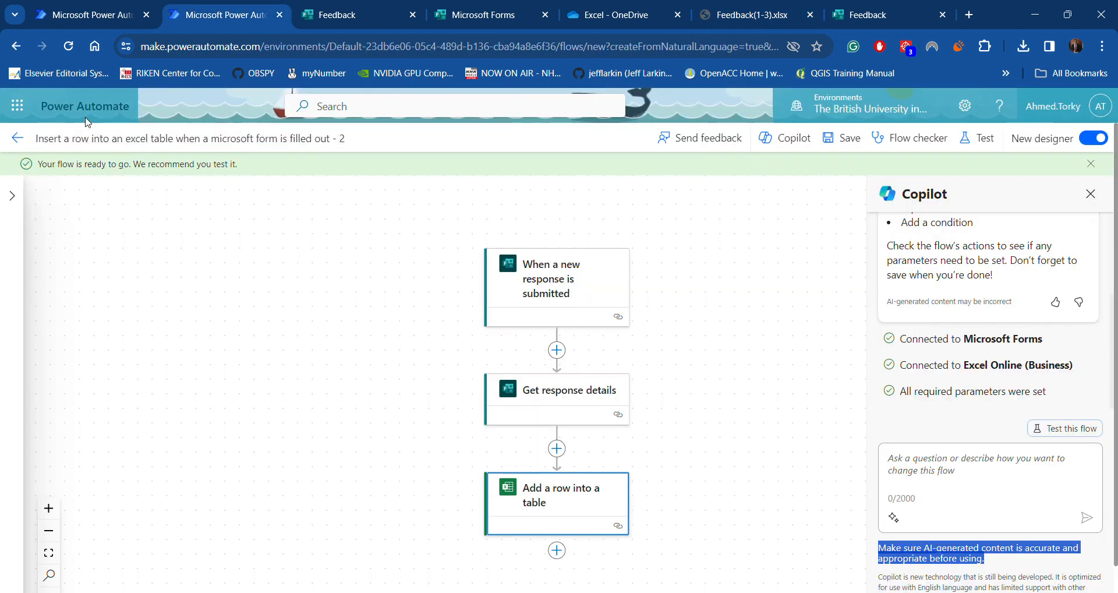
Exit the Excel-row flow, dismiss the ready notice, and begin a new Copilot automation from Home
click(17, 138)
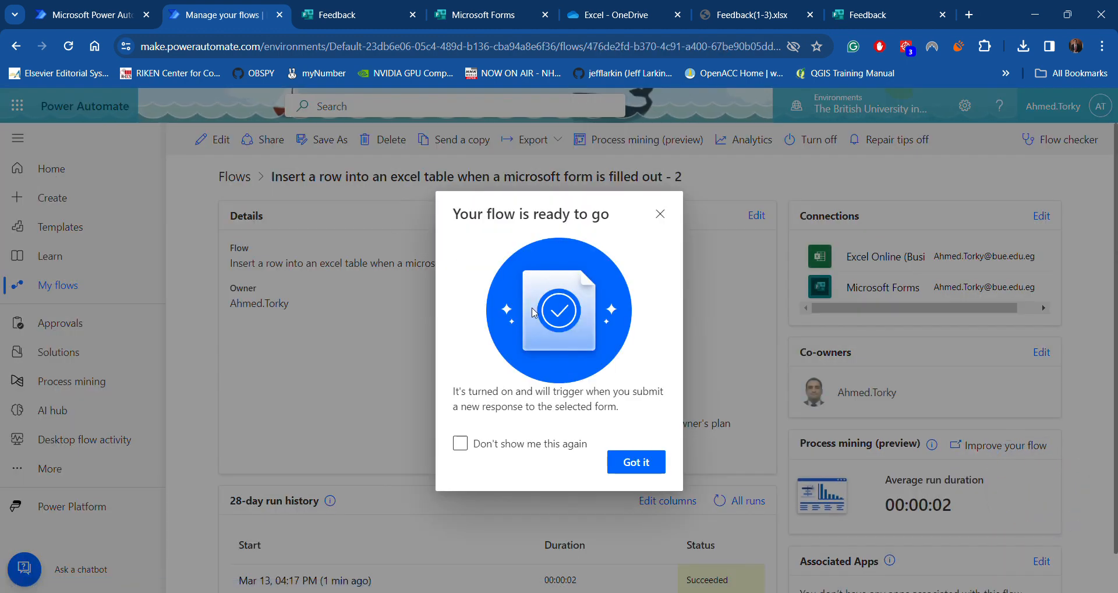
click(667, 218)
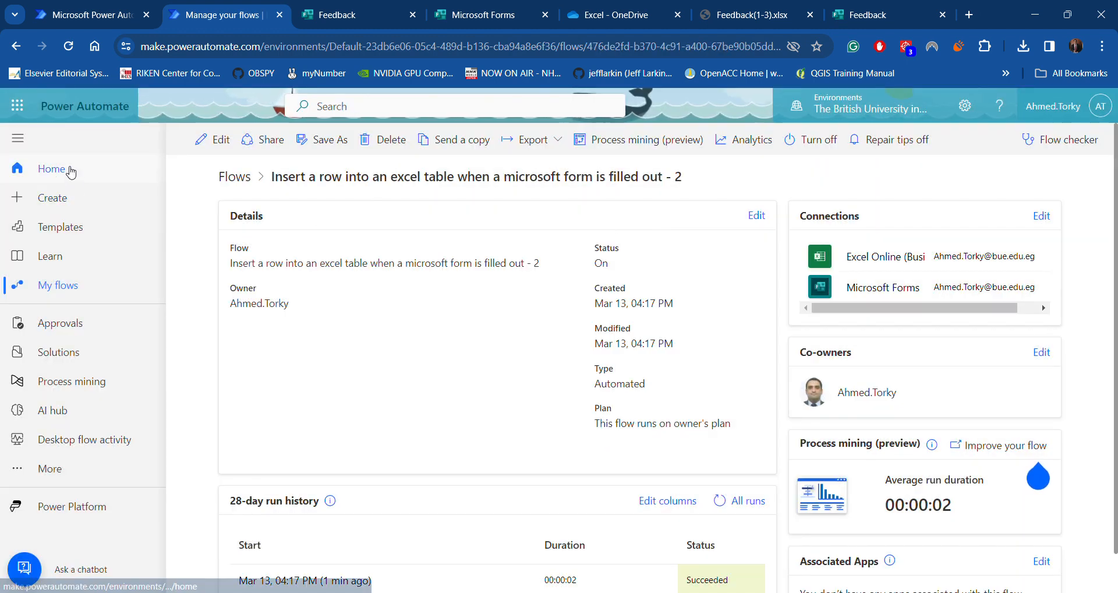
click(35, 173)
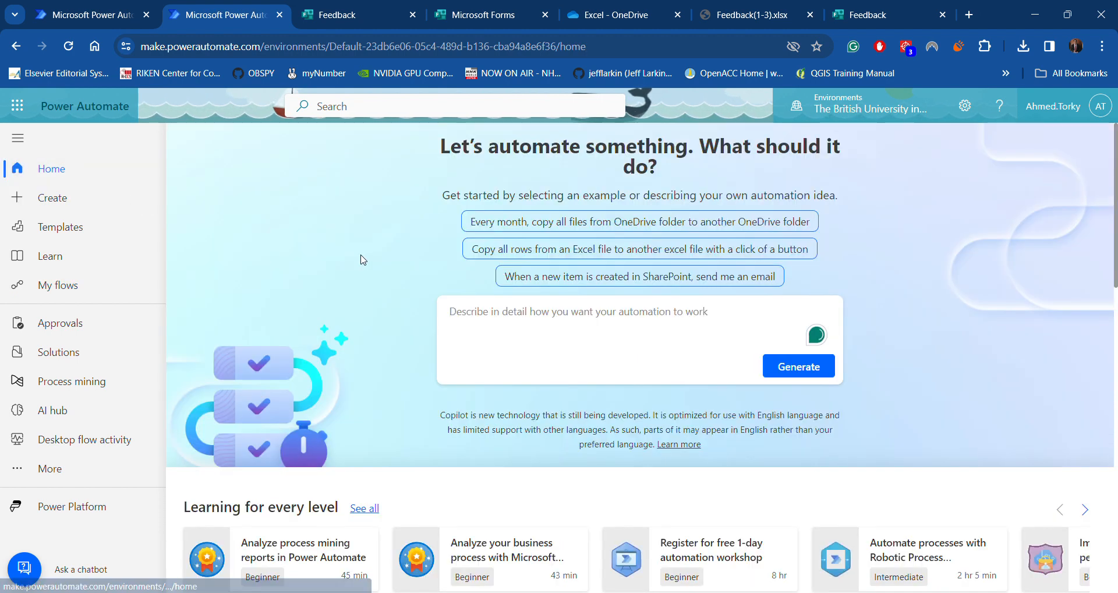
scroll(561, 278, down, 5)
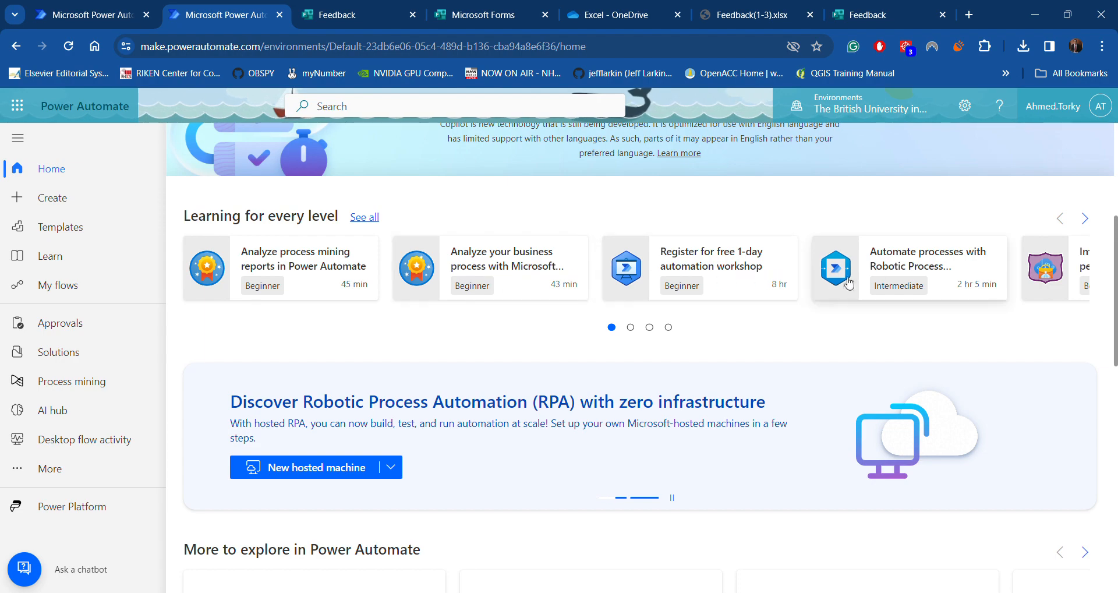
scroll(314, 387, down, 5)
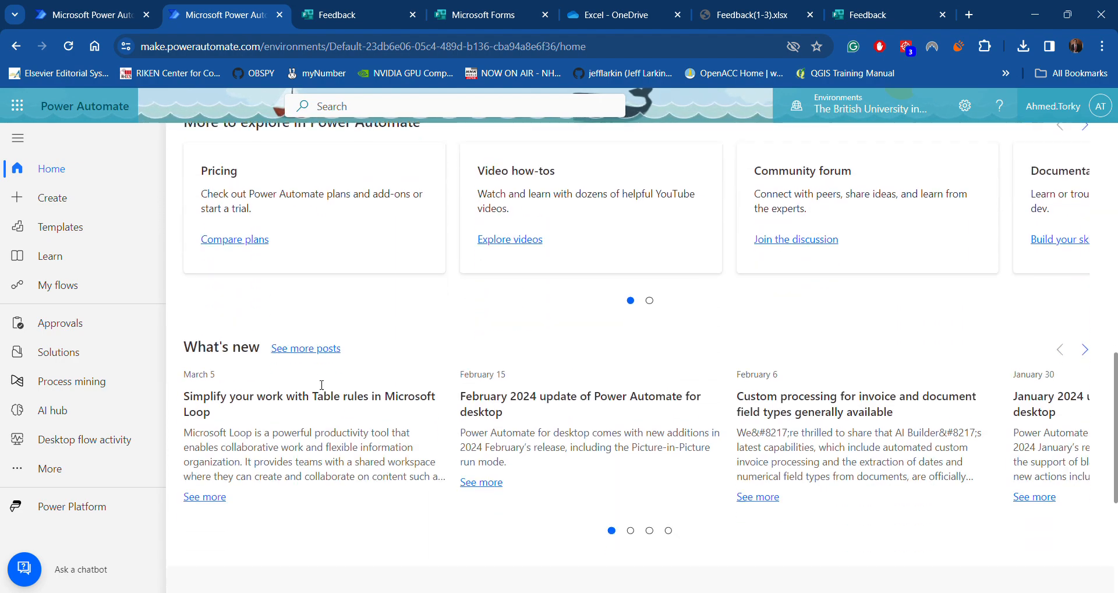
scroll(325, 389, up, 10)
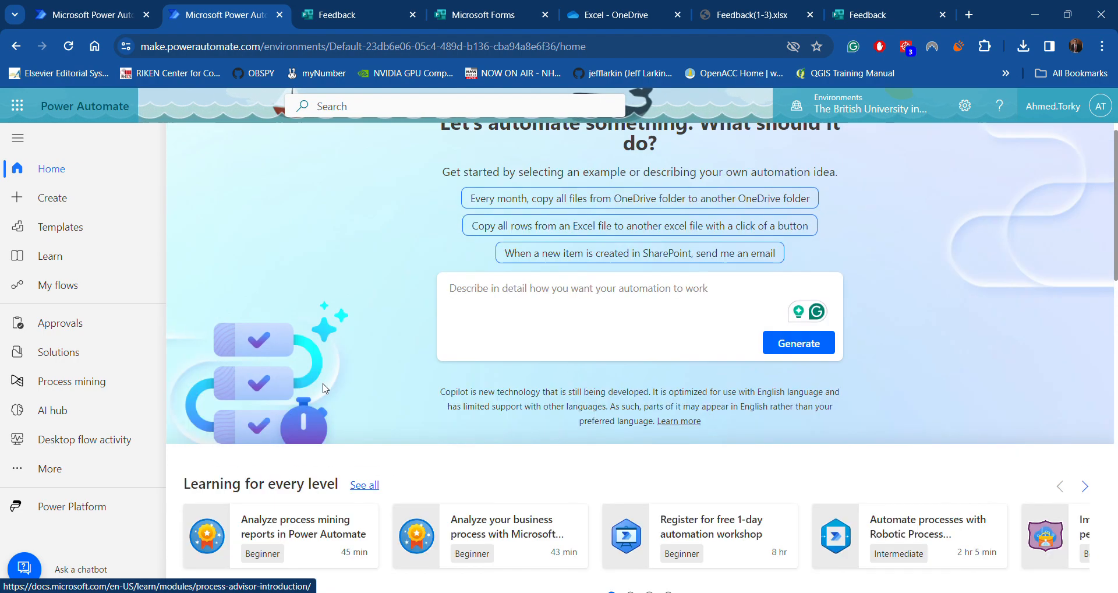
click(565, 329)
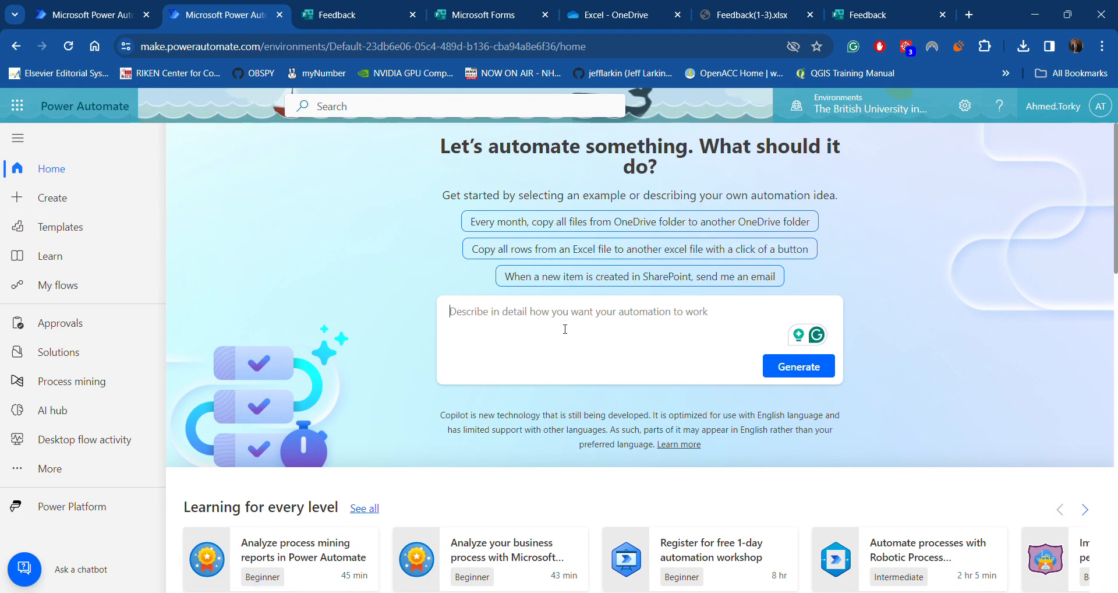